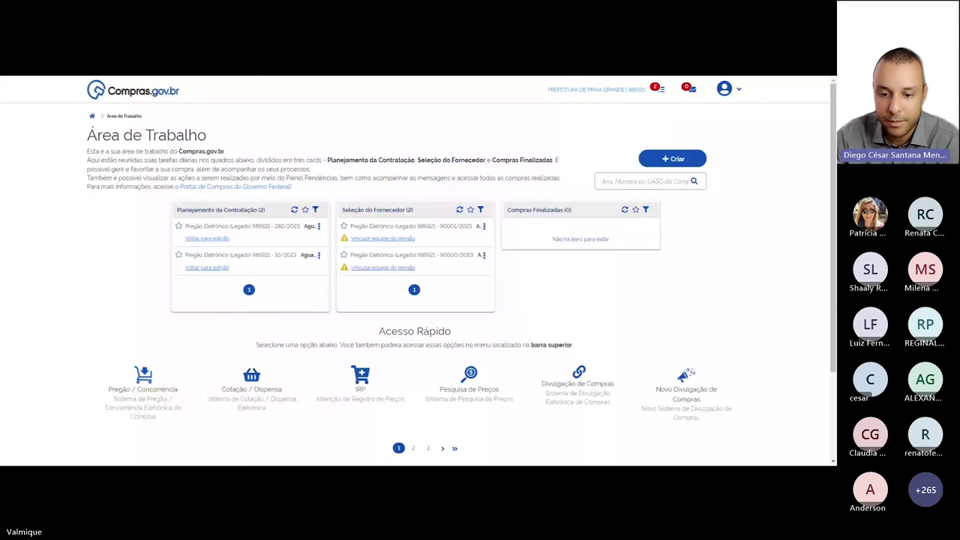
Open the account menu next to the avatar to show the Sistemas list
click(739, 91)
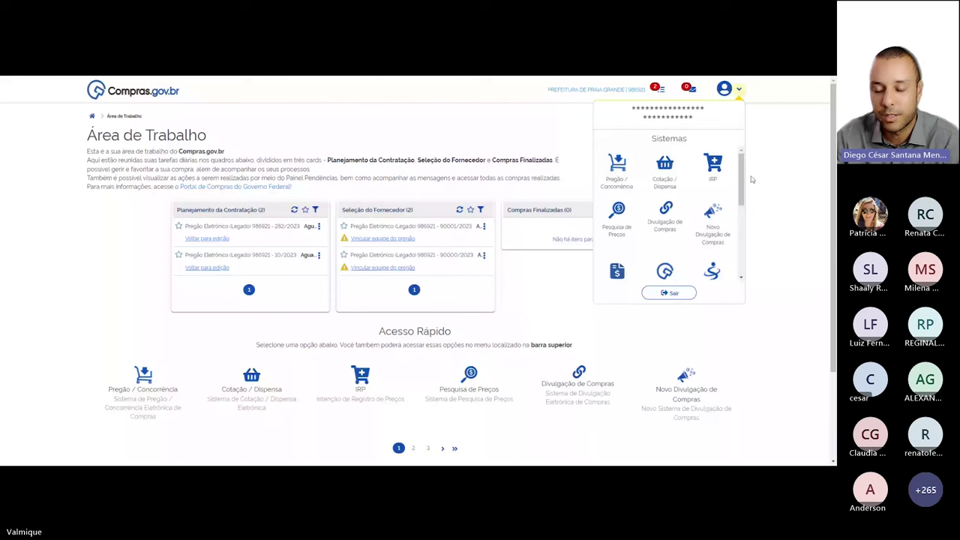
Scroll the Sistemas list to reach Novo Divulgação de Compras
drag(740, 180, 740, 238)
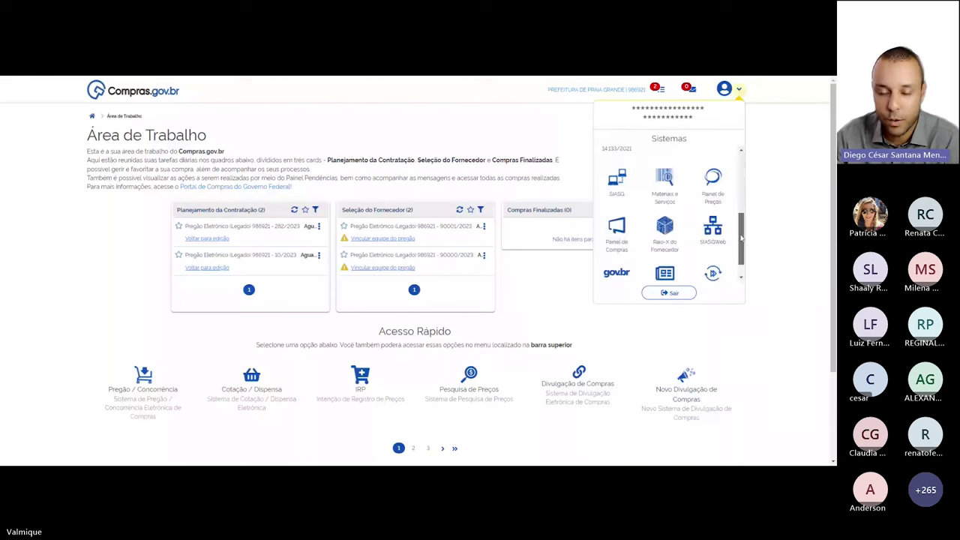
drag(741, 238, 741, 190)
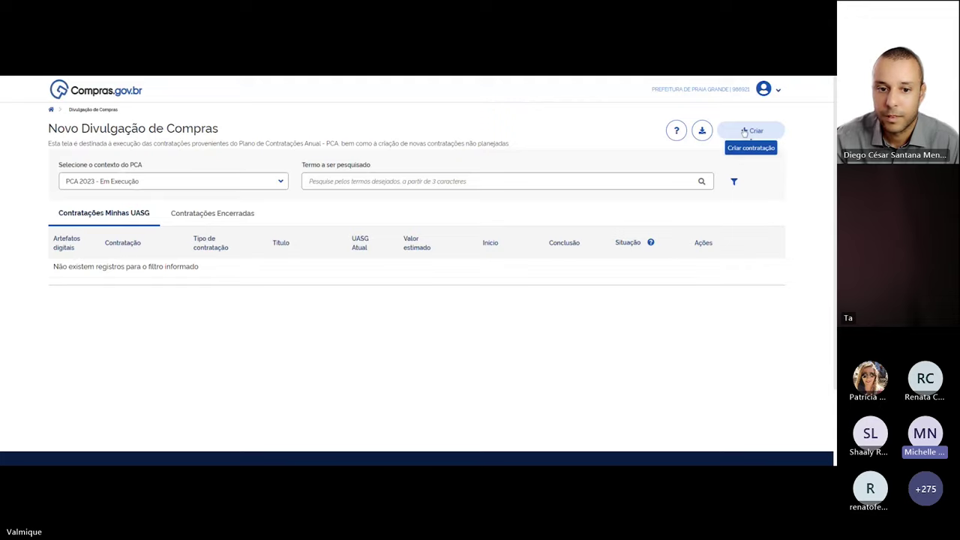
Start a new contratação with + Criar to get a blank Criar Contratação form
click(744, 131)
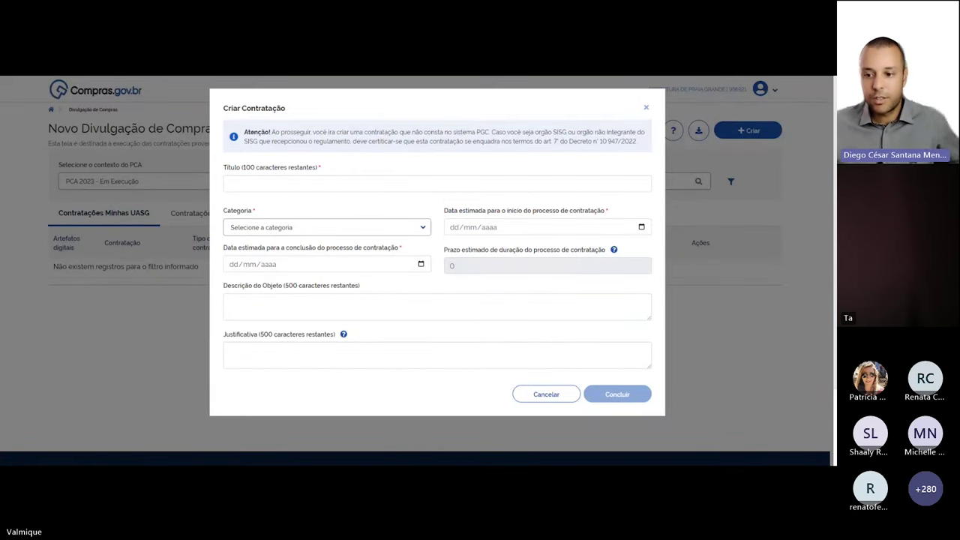
Title the contratação 'AQUISIÇÃO DE MATERIAIS DE EXPEDIENTE', correcting typos along the way
click(379, 228)
click(376, 234)
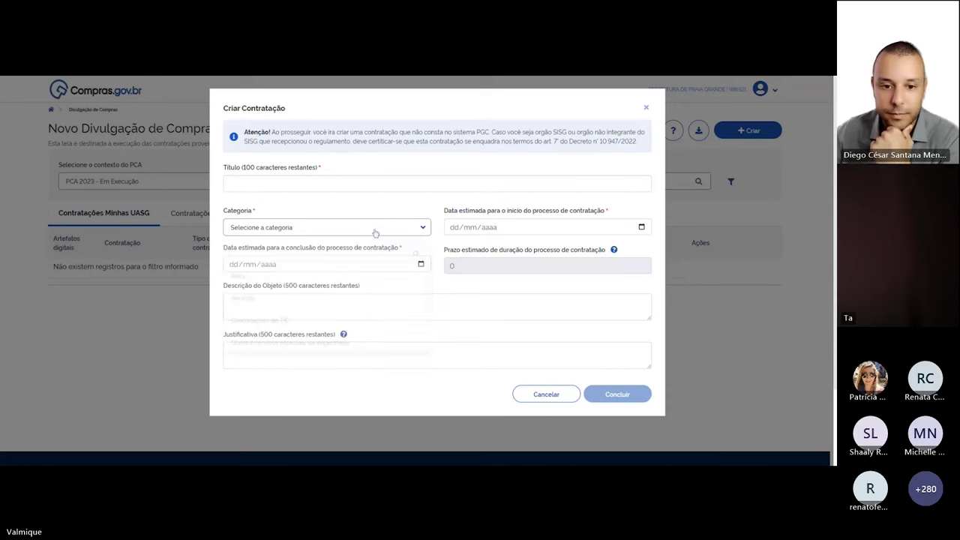
click(376, 184)
text(AQUIS)
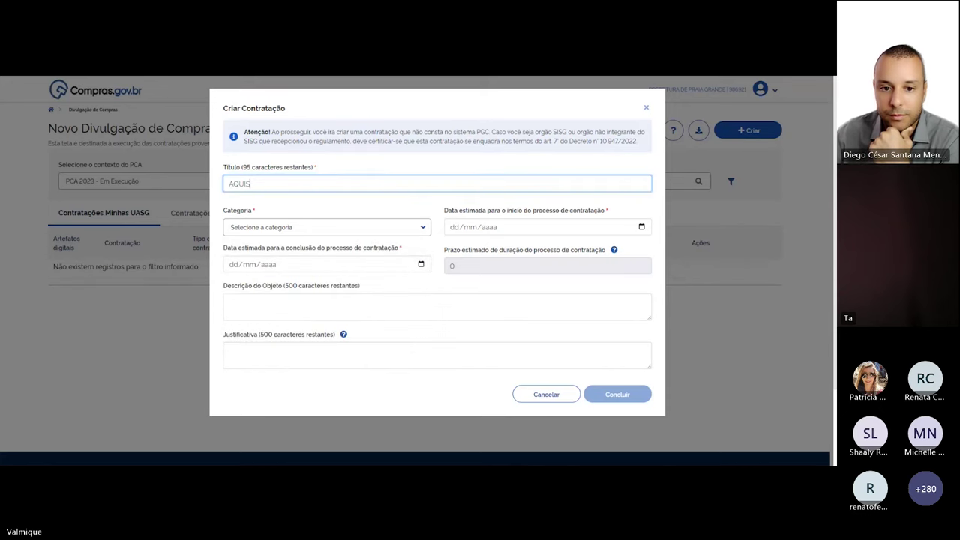
key(BackSpace)
text(SIÇÃO DE )
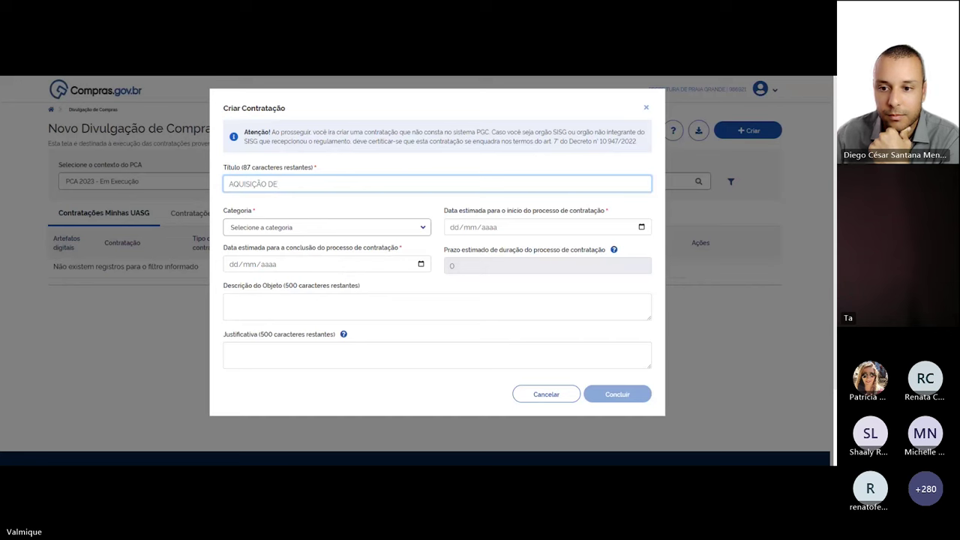
text(M)
key(BackSpace)
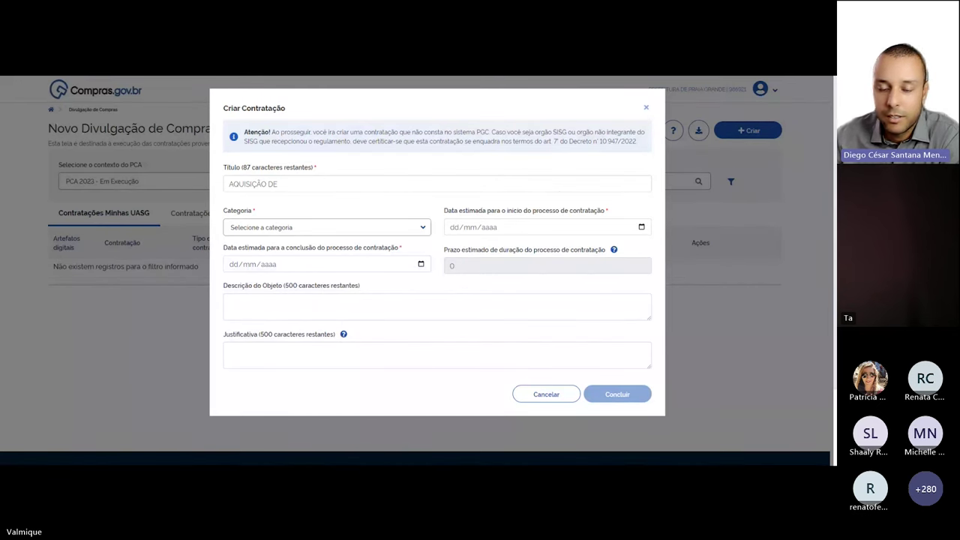
text(m)
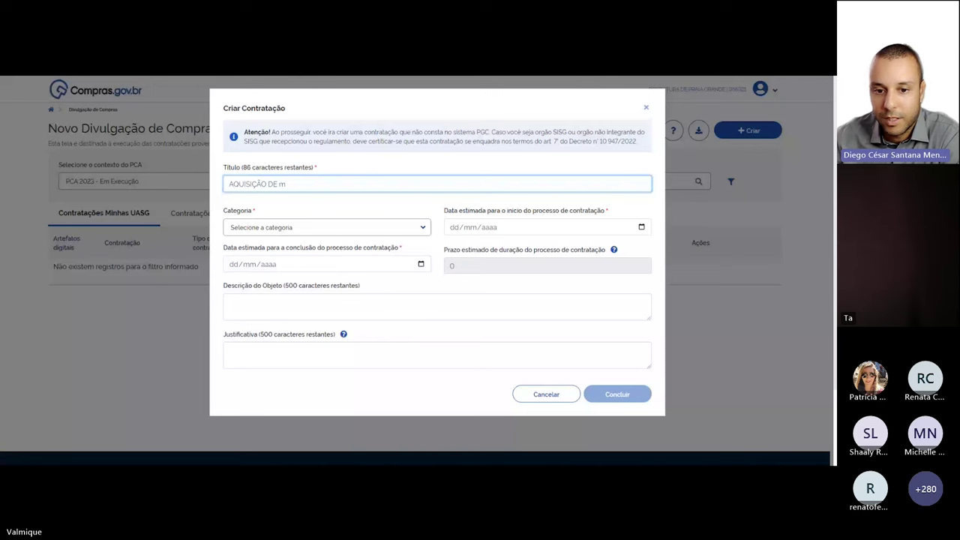
text(A)
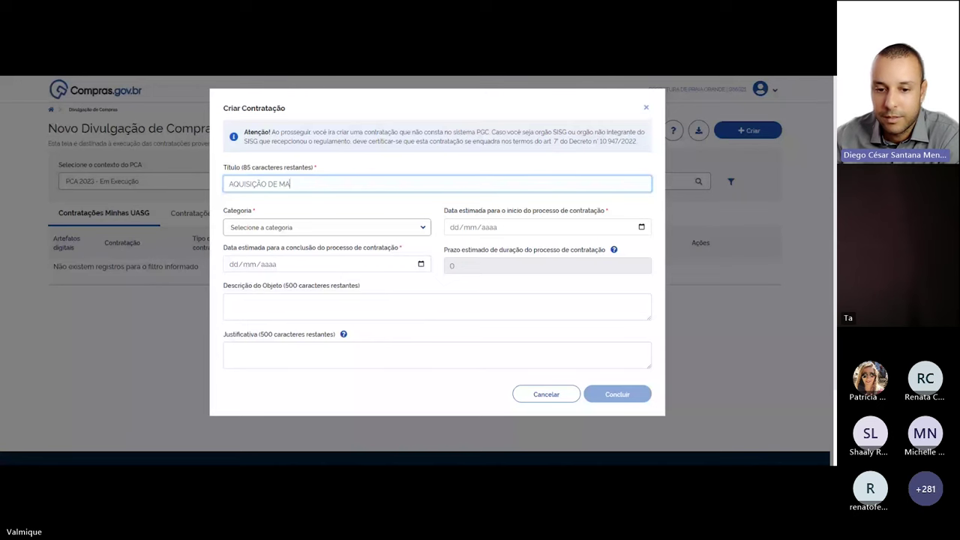
text(TERIAIS DE EXPEDI)
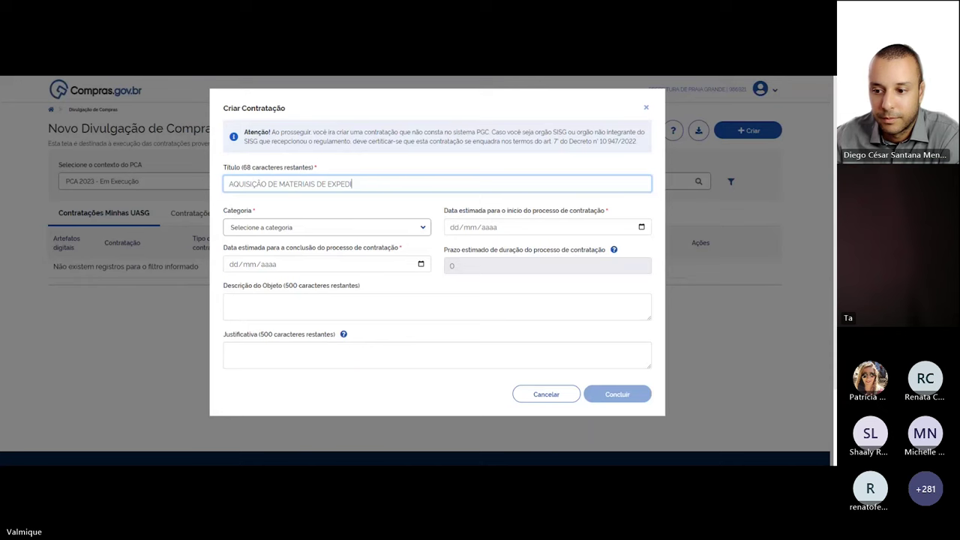
text(ENTE)
Choose Bens as the contratação's Categoria
click(293, 227)
click(371, 274)
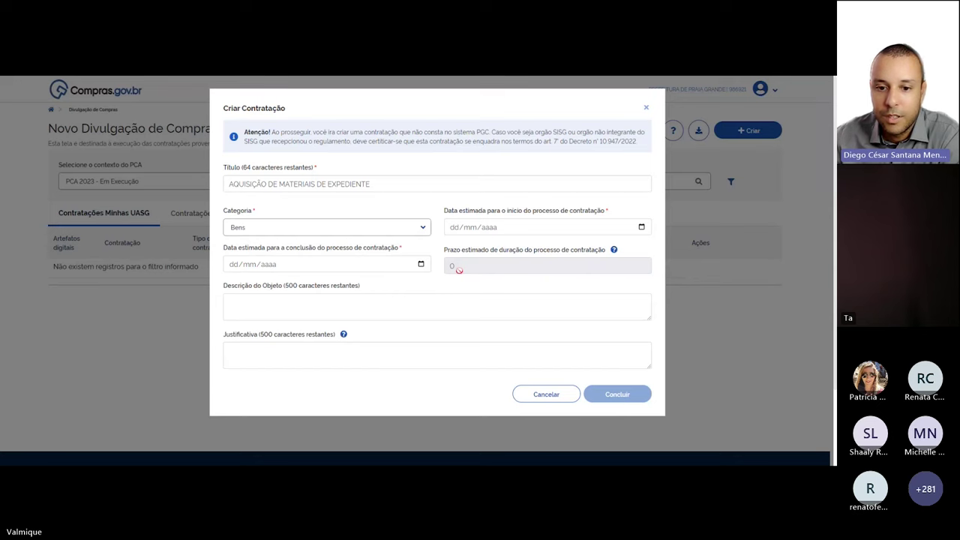
click(492, 233)
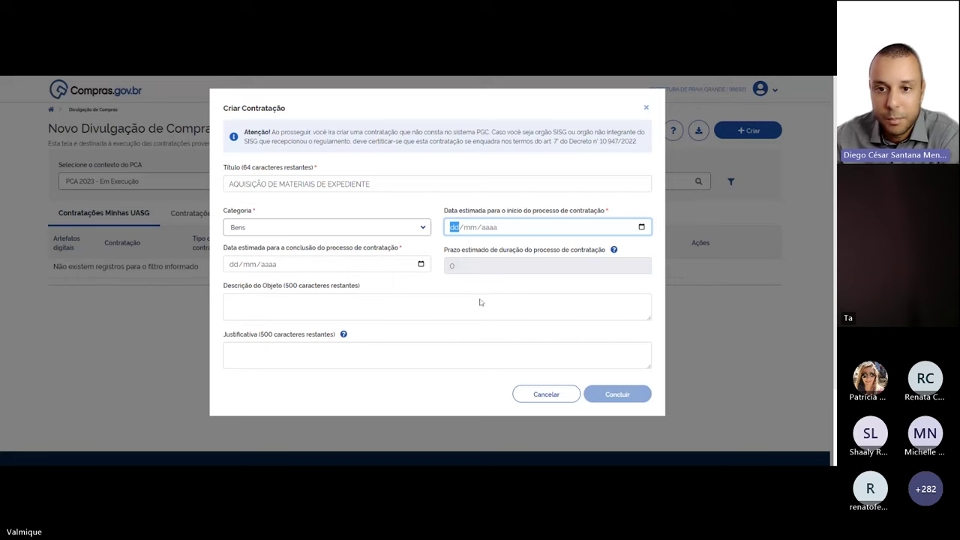
Set the estimated start date to 14/11/2023 and conclusion date to 17/11/2023
text(14/11/2023)
click(427, 267)
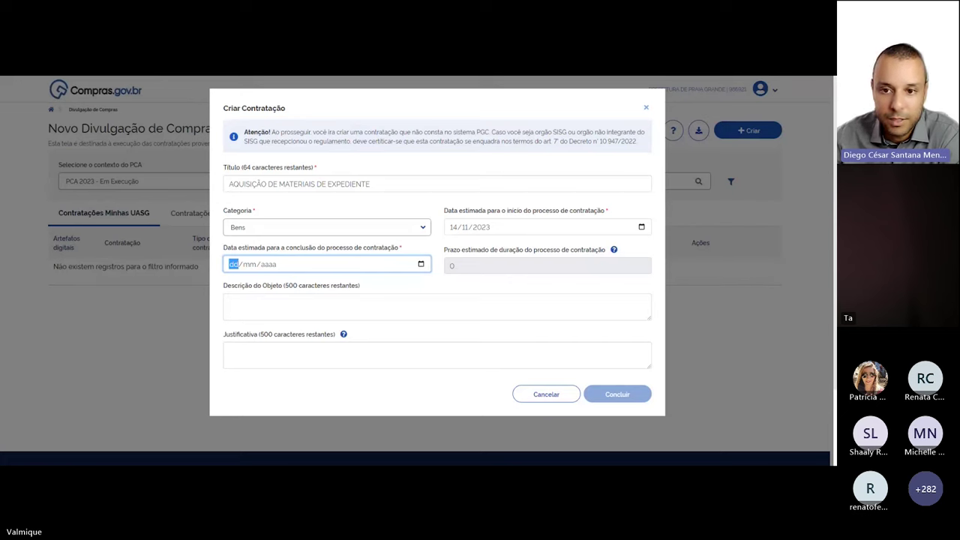
text(17/11/2023)
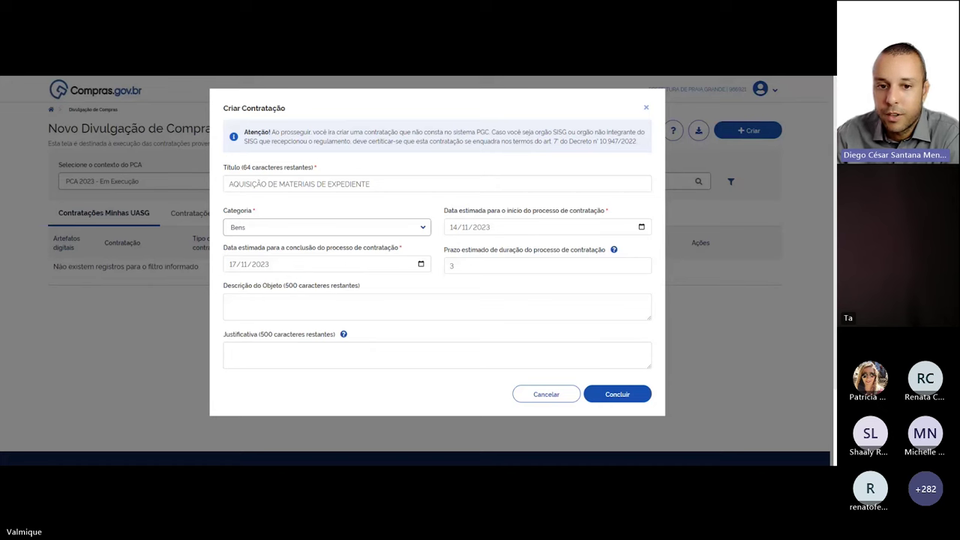
Describe the object as office supplies for Praia Grande's municipal secretariats and create the contratação
click(436, 306)
text(A)
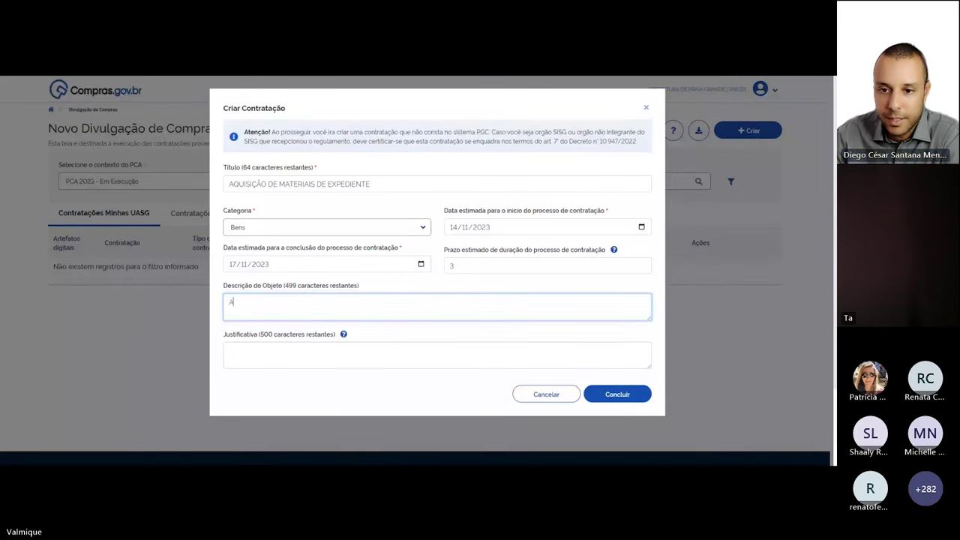
text(QUISIÇÃO DE MA)
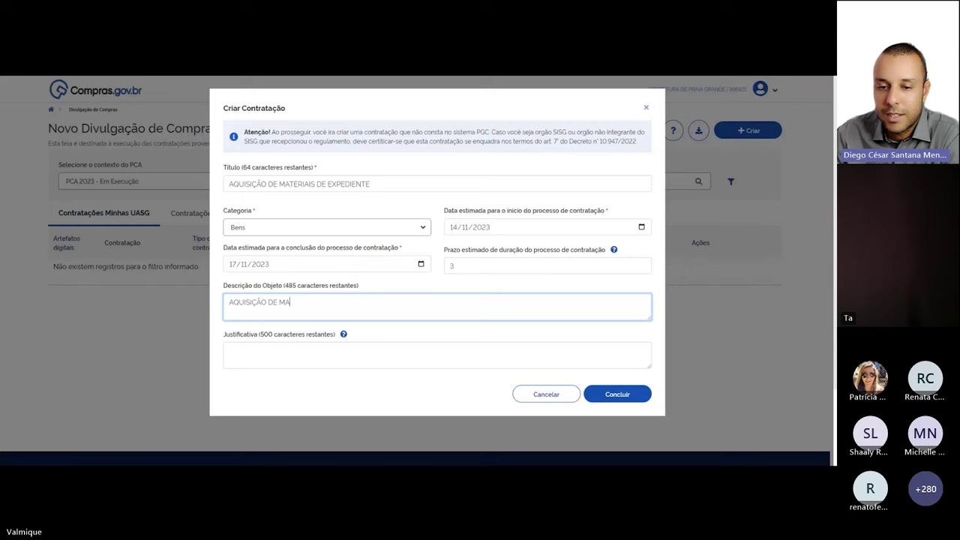
text(TERIAIS DE EX)
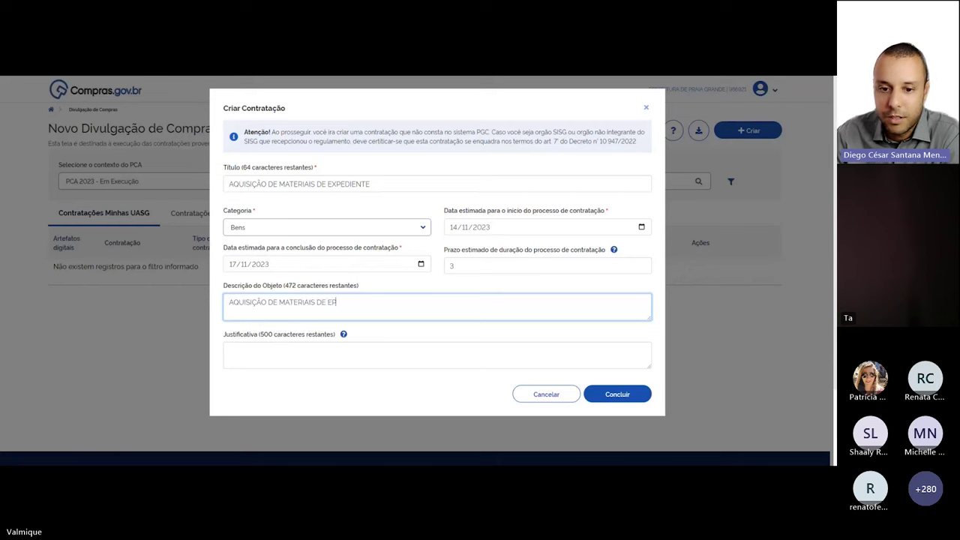
text(PEDIENTE PARA)
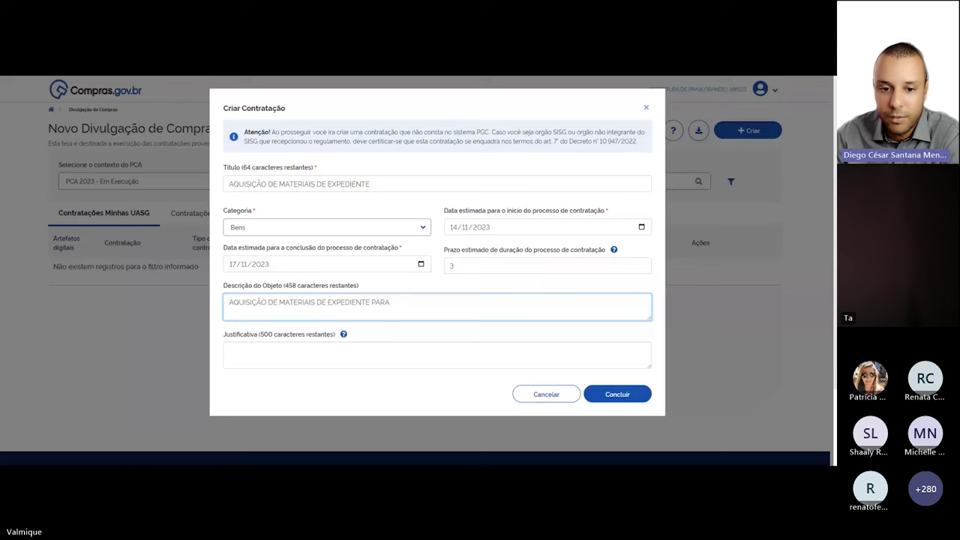
text(AS SECRETARIAS MUNIC)
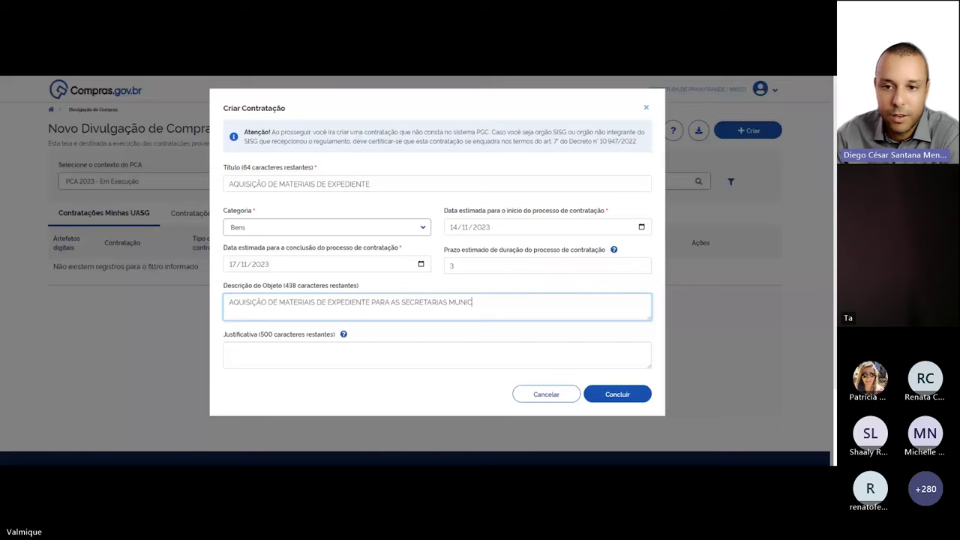
text(IPA)
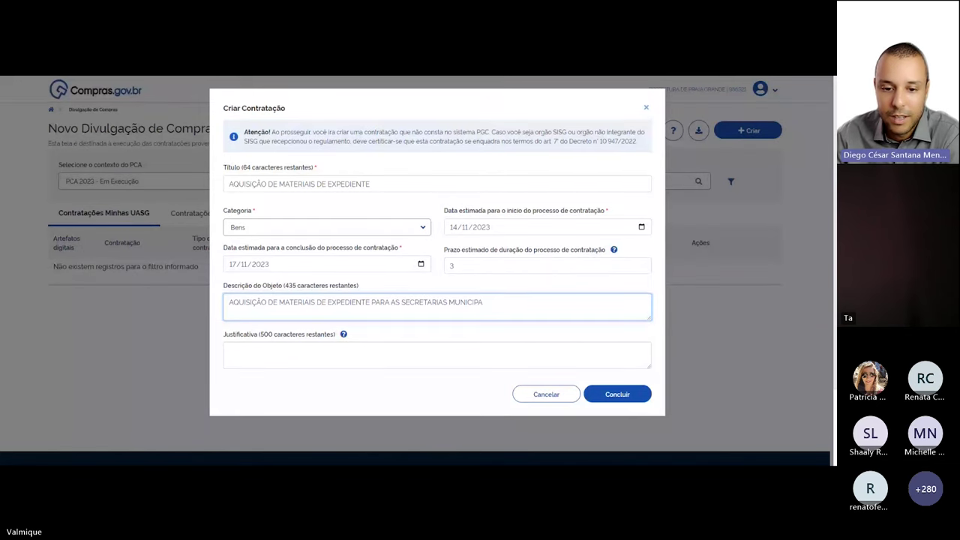
text(IS DO MU)
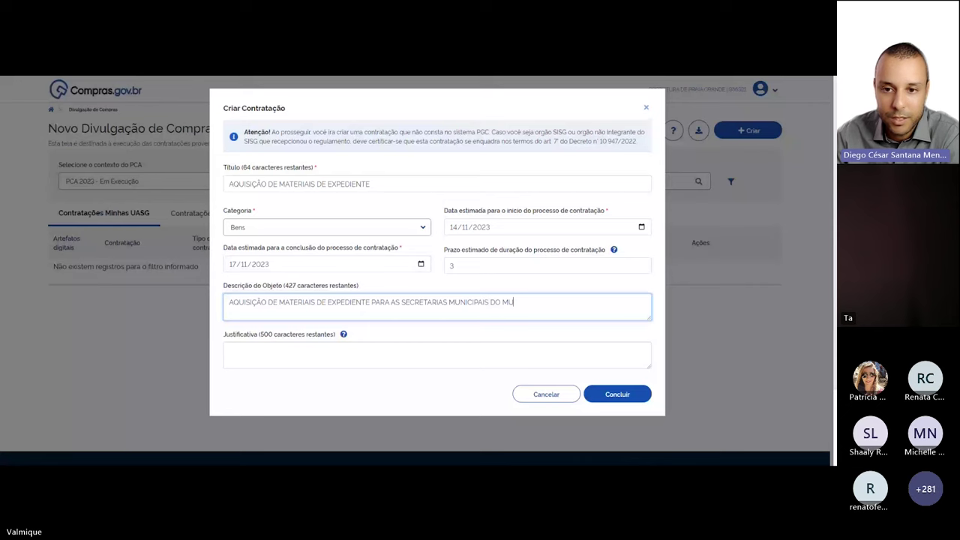
key(BackSpace)
key(BackSpace)
key(BackSpace)
key(BackSpace)
text(A PREFEITURA DE PRAIA GRANDE)
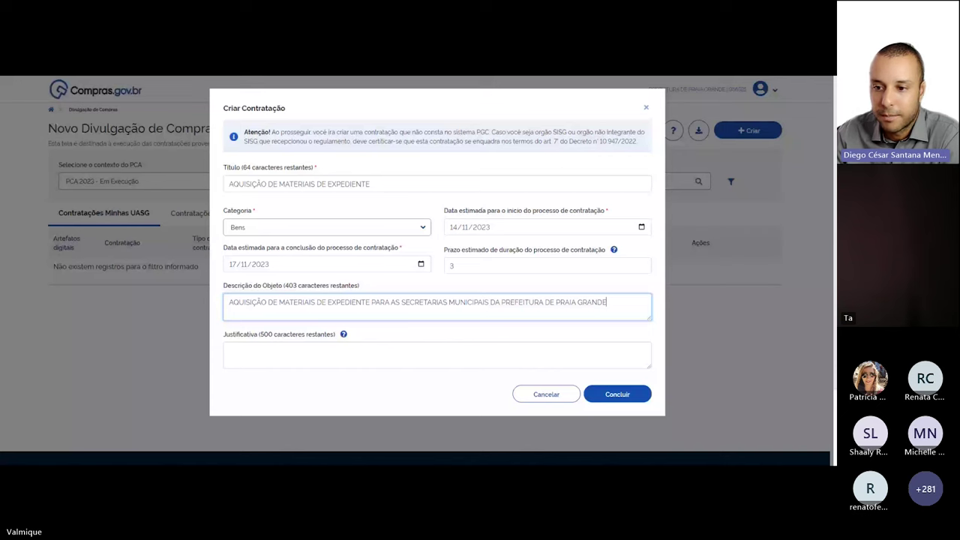
click(395, 302)
text(A)
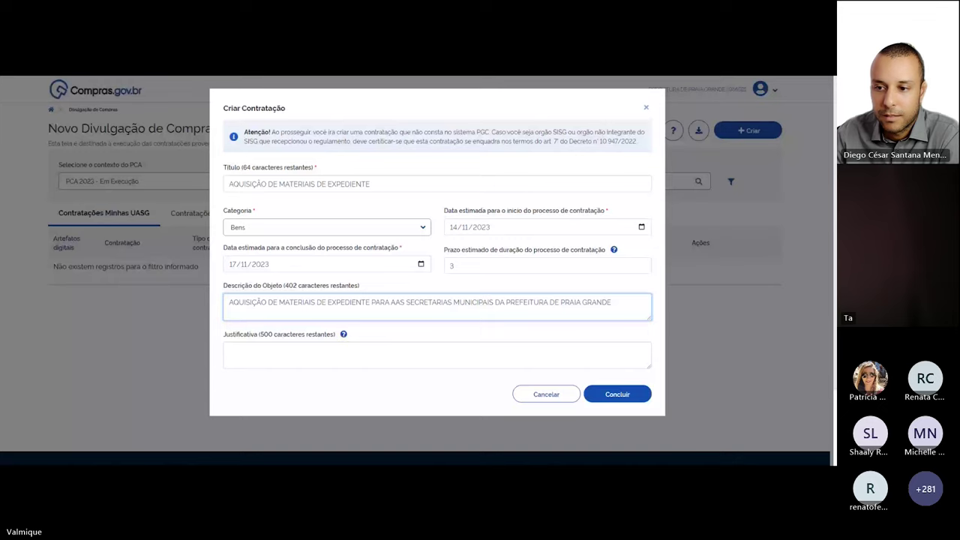
click(617, 393)
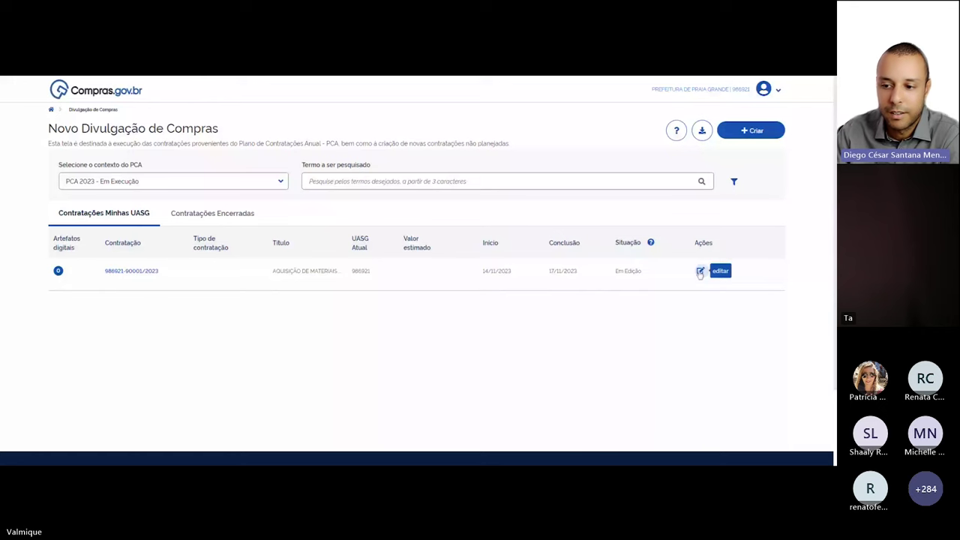
Open the new AQUISIÇÃO DE MATERIAIS contratação for editing via its pencil icon
click(700, 271)
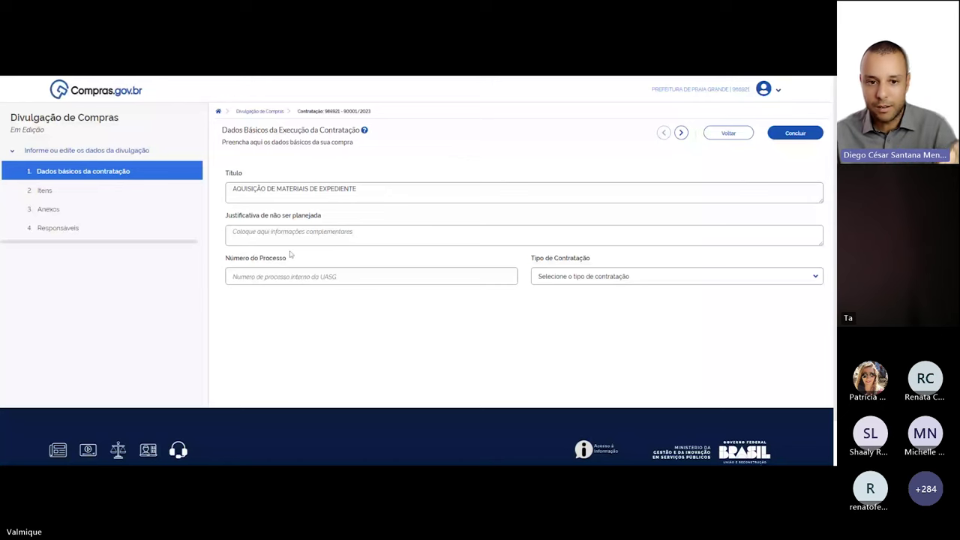
Enter process number 123/2023 and set the contract type to Dispensa de licitação
click(292, 276)
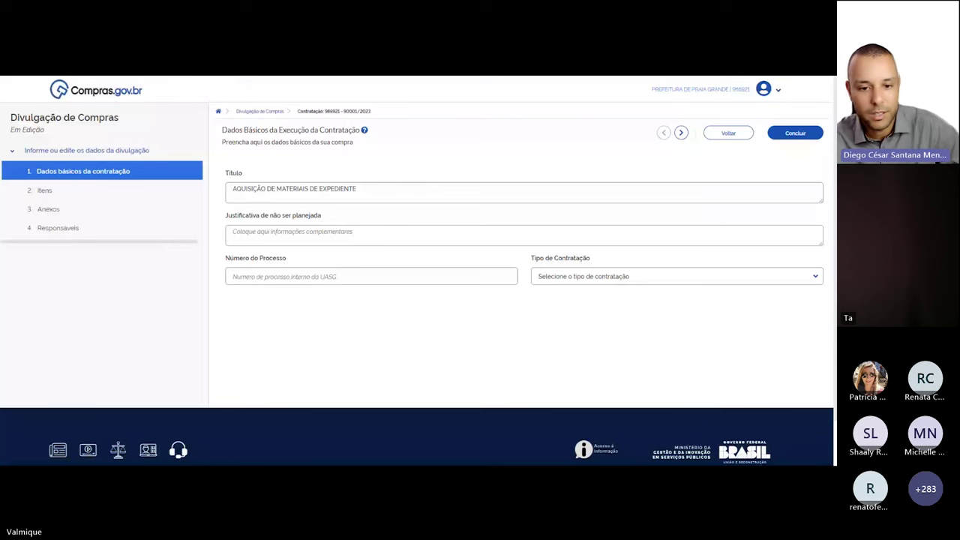
text(123/2023)
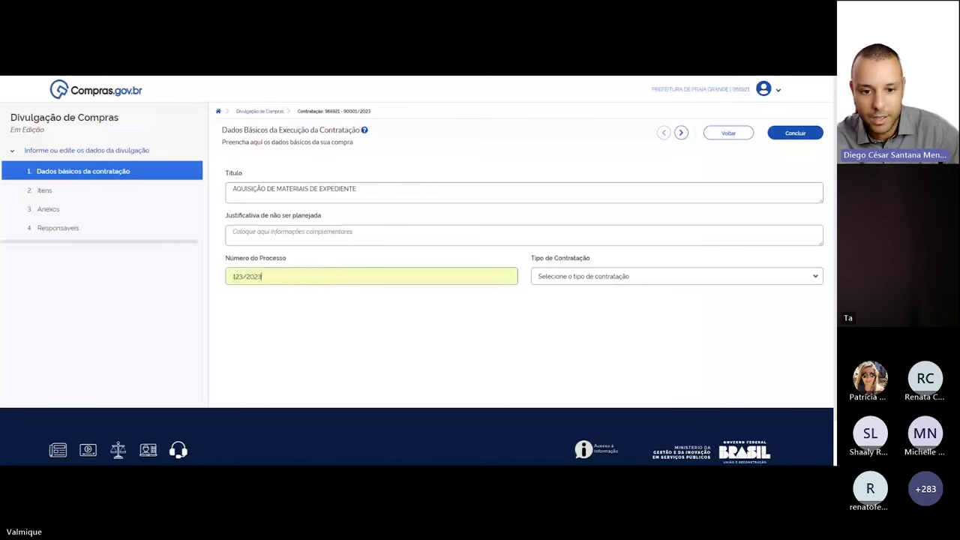
click(573, 278)
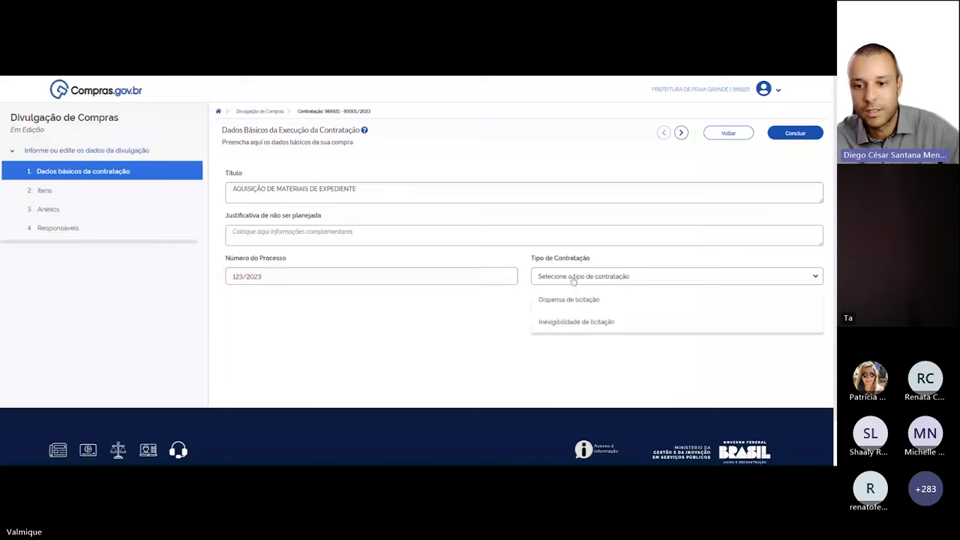
key(shift+Tab)
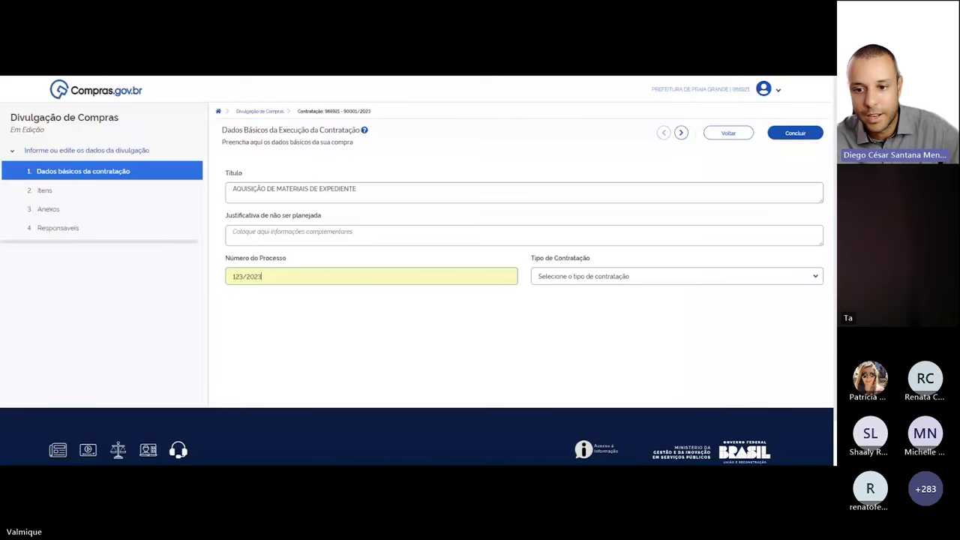
click(631, 278)
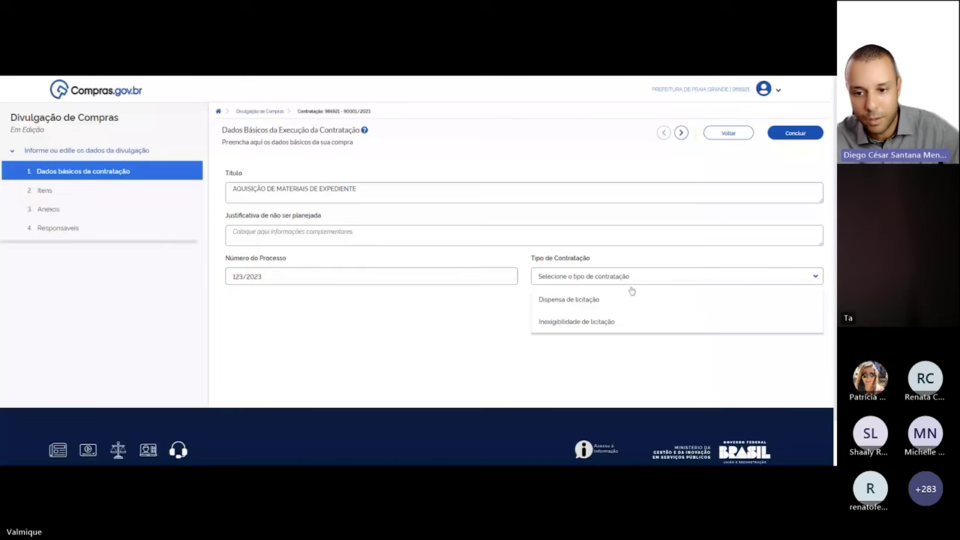
click(631, 297)
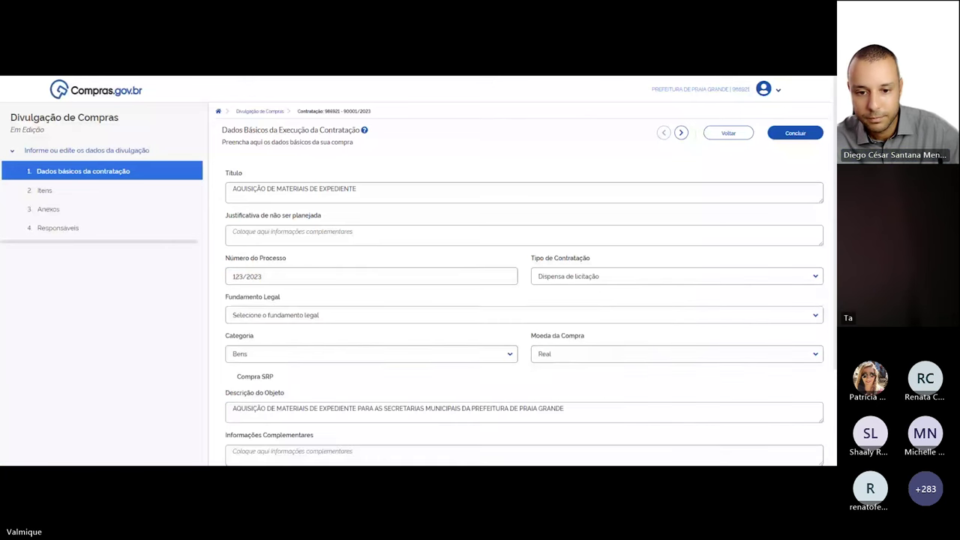
Select Lei 14.133/2021, Art. 75, II as the Fundamento Legal
scroll(576, 239, down, 2)
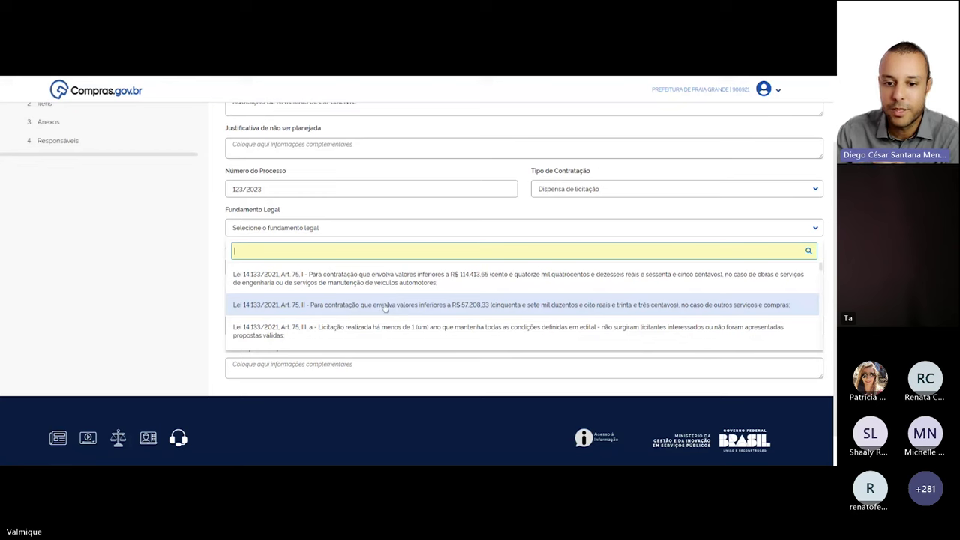
click(385, 305)
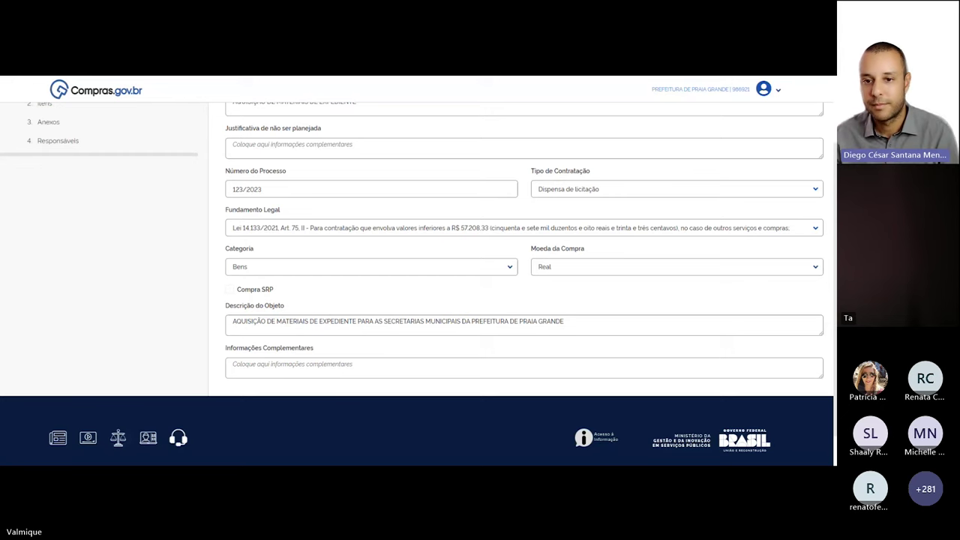
scroll(189, 276, down, 1)
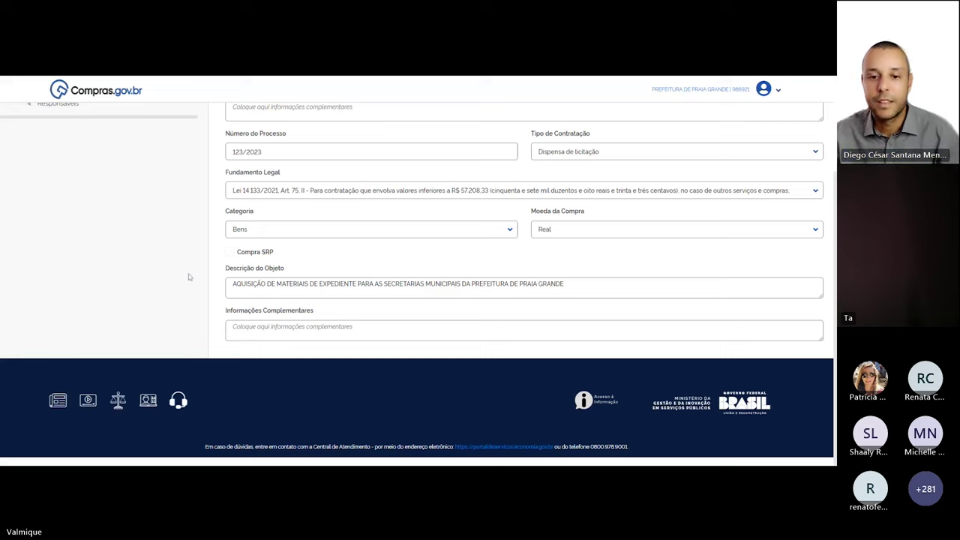
scroll(189, 277, up, 3)
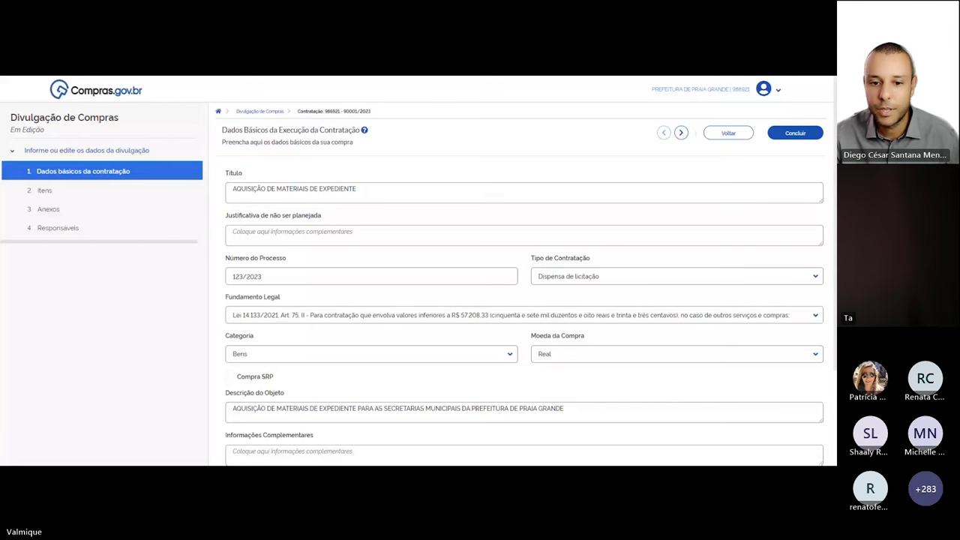
Go to the Itens step and start adding an item from the Catálogo
click(45, 190)
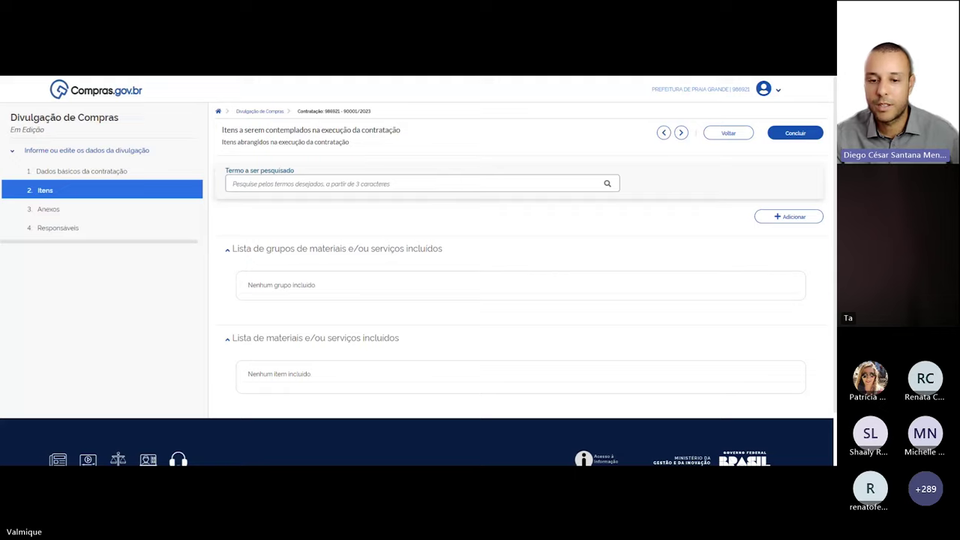
scroll(774, 164, down, 1)
click(774, 164)
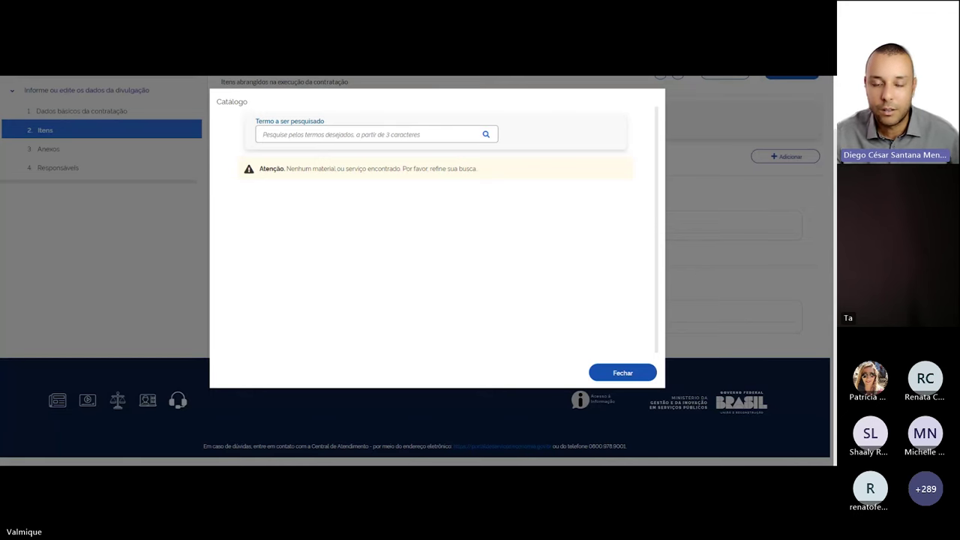
Search the catalogue for 'lapis' and detail class 7510, Artigos para escritório
text(lapis)
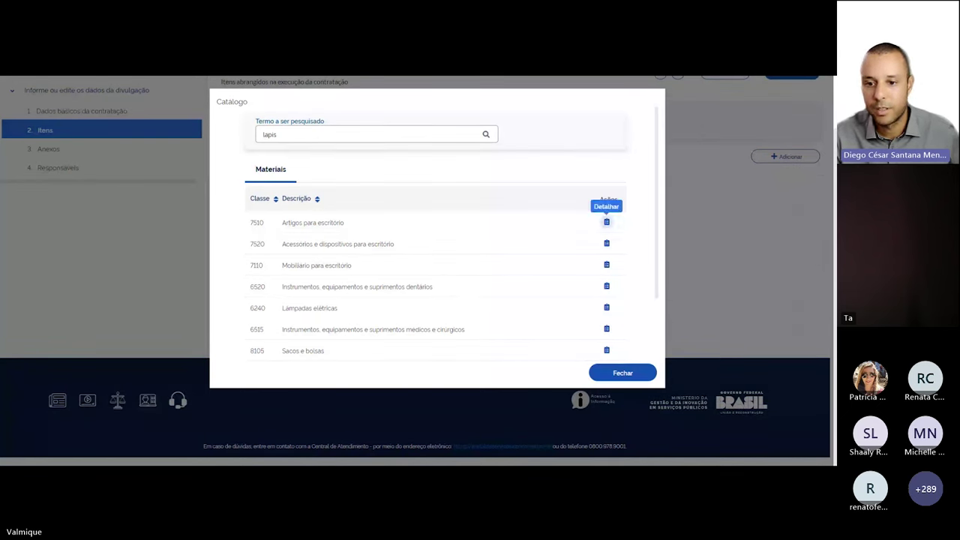
click(607, 222)
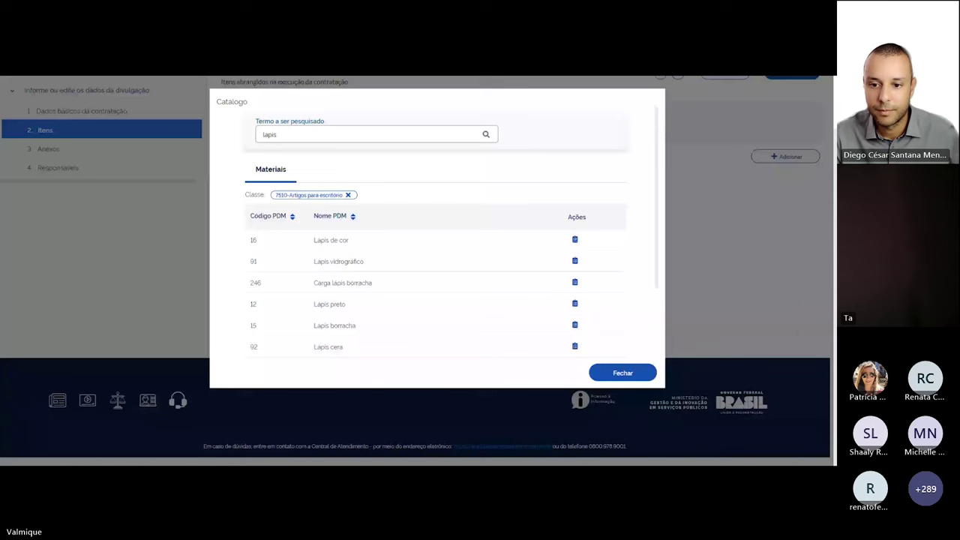
Detail PDM 16 Lápis de cor and review its 7 material options
click(574, 240)
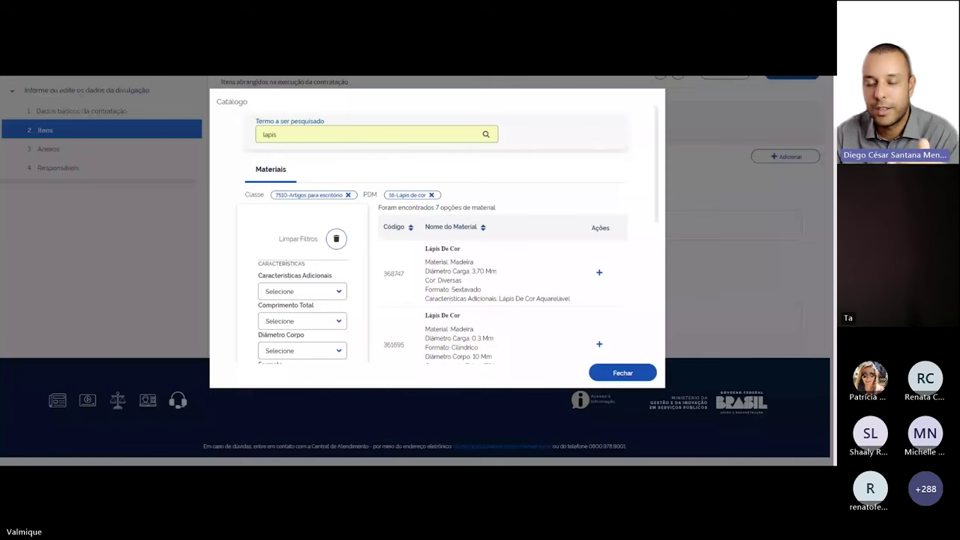
scroll(661, 218, down, 2)
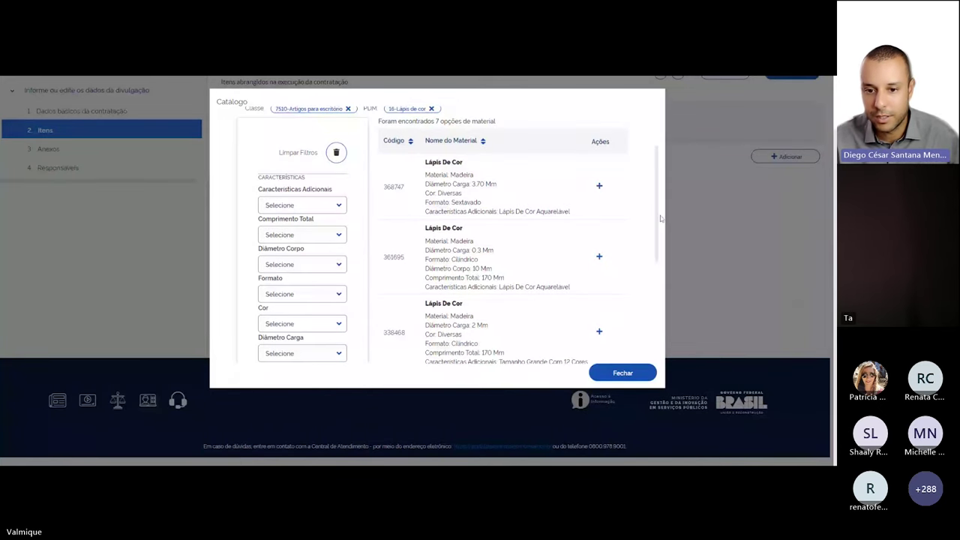
scroll(660, 218, up, 1)
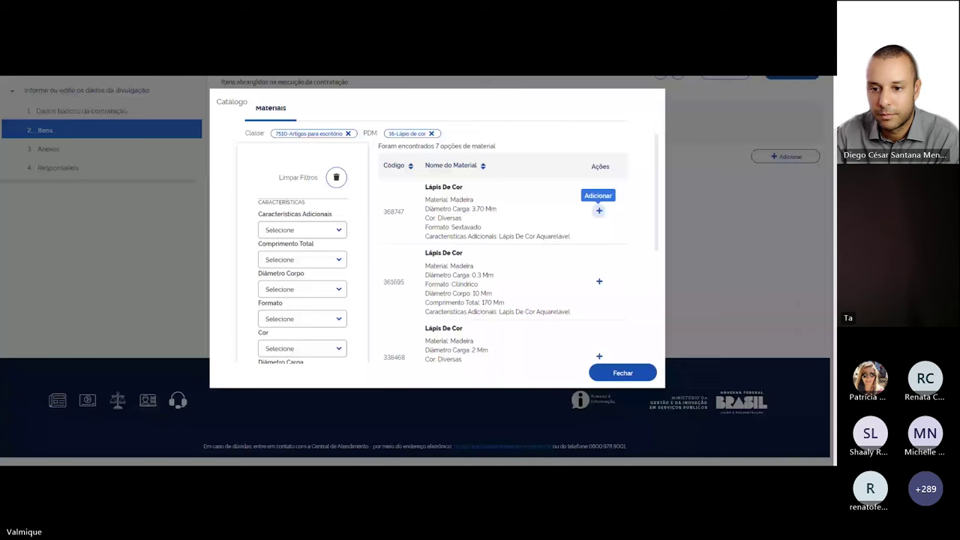
Add material 368747 Lápis De Cor with supply unit Caixa 24 UN and unit value 14,9900
click(598, 211)
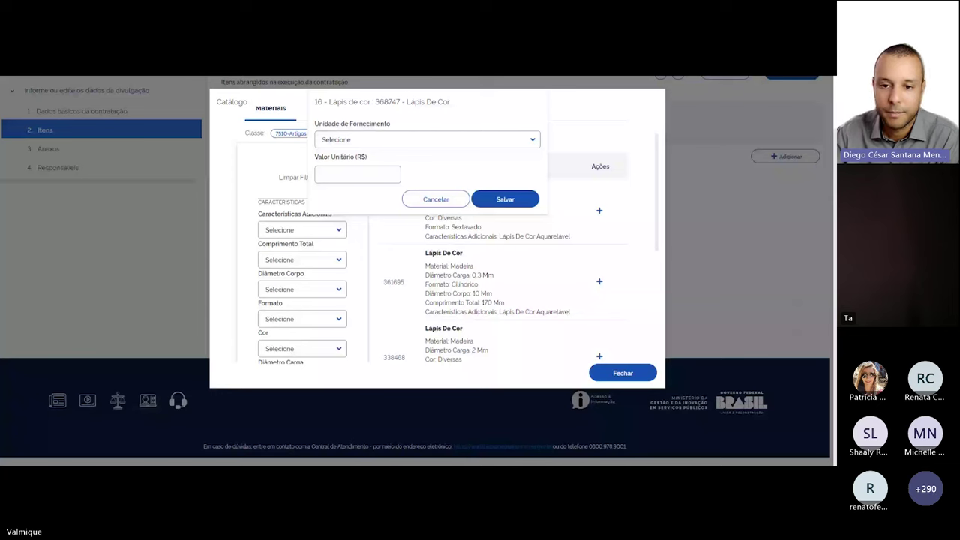
click(531, 140)
scroll(530, 212, down, 1)
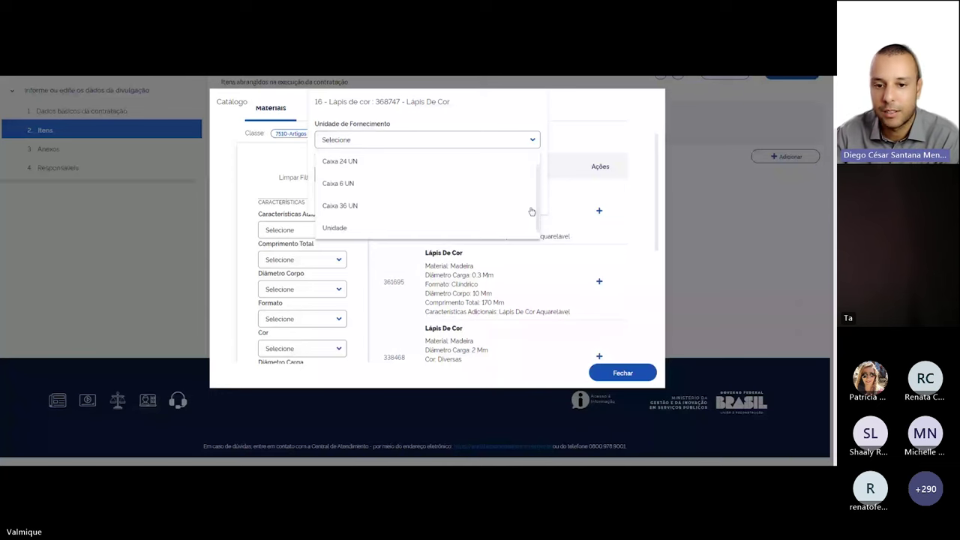
click(340, 161)
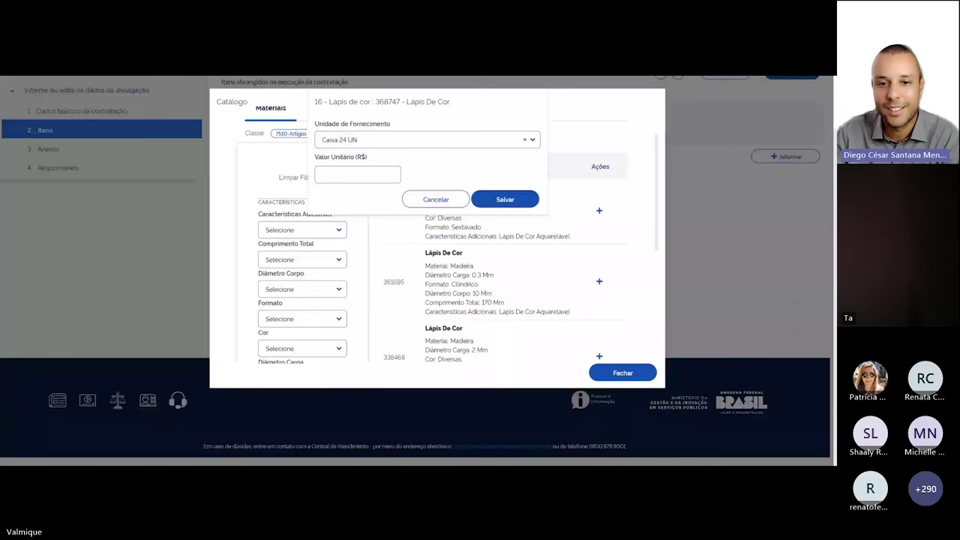
click(358, 174)
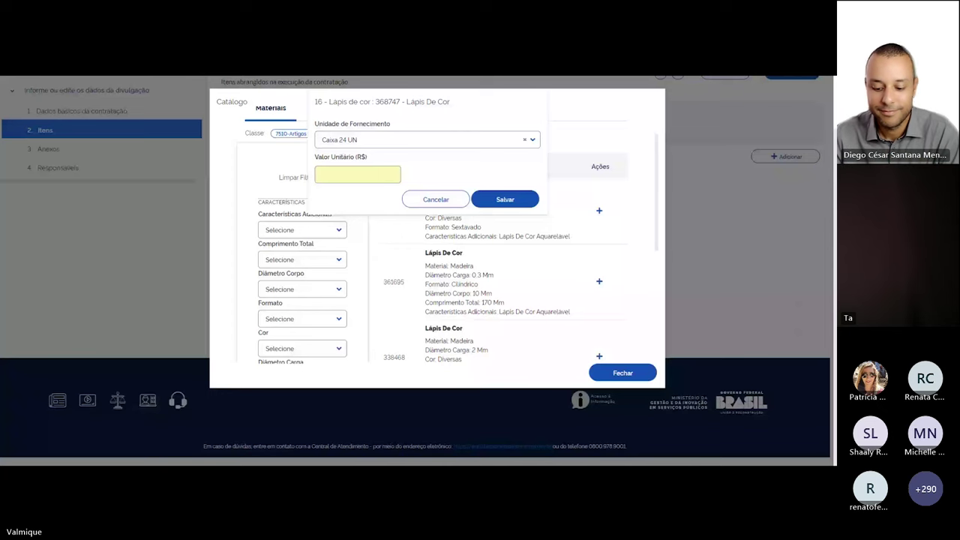
text(0,1495)
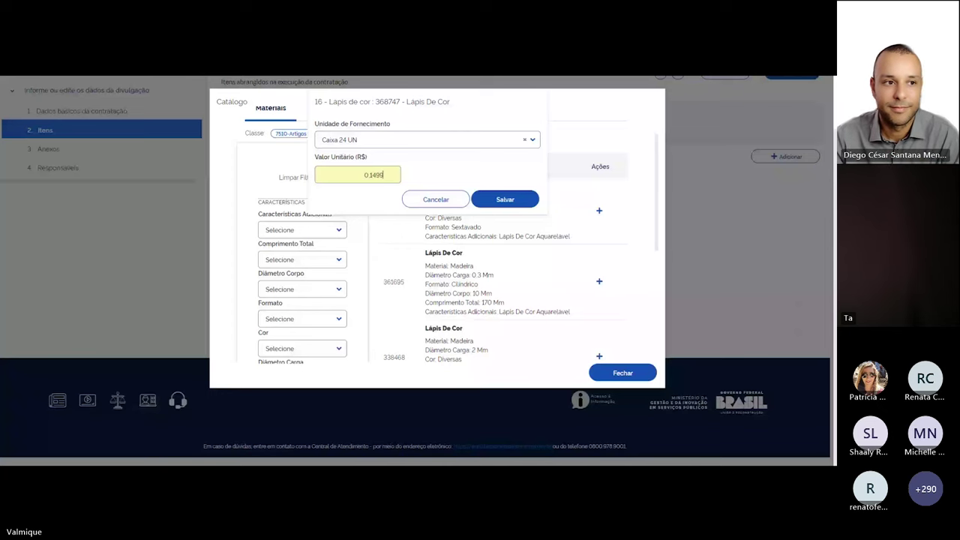
text(000)
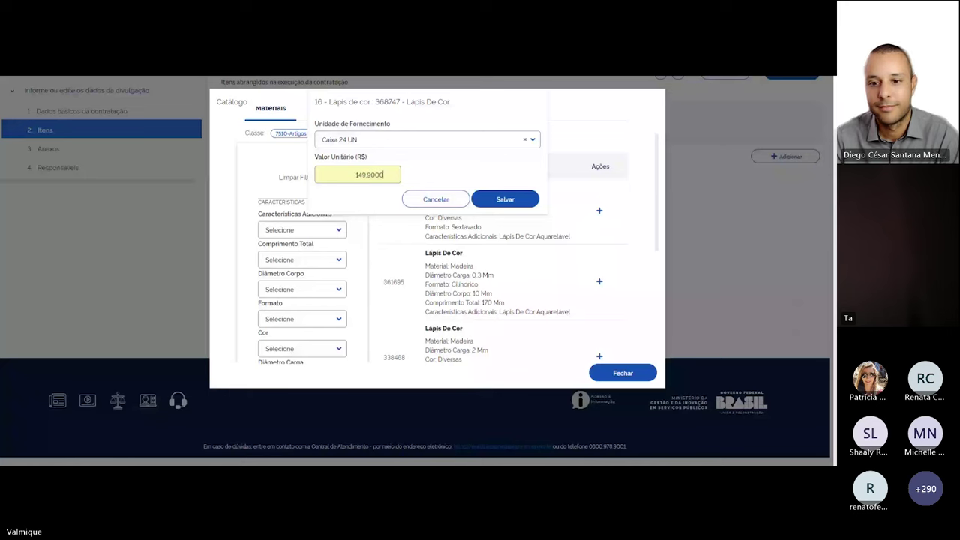
key(BackSpace)
click(503, 187)
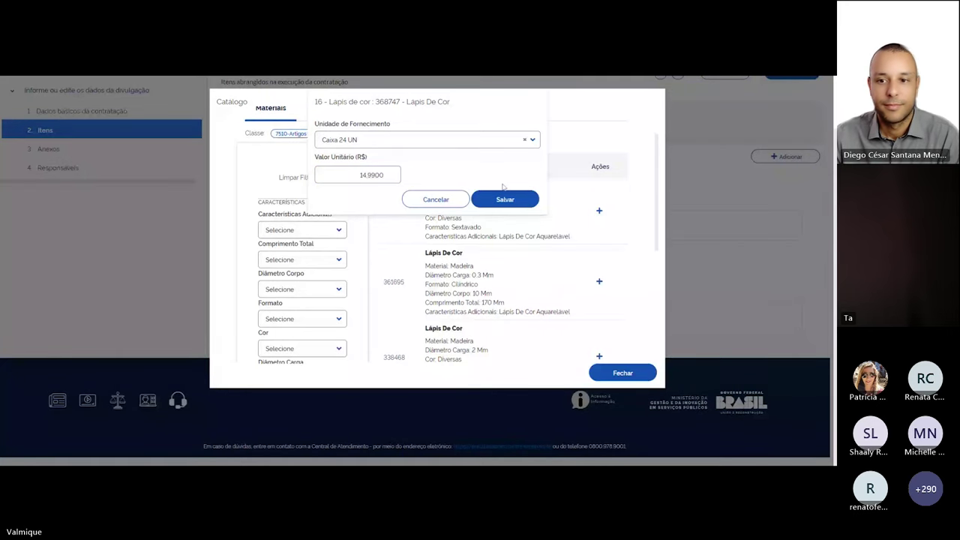
Save material 368747 and close the Catálogo to return to the included items
click(505, 199)
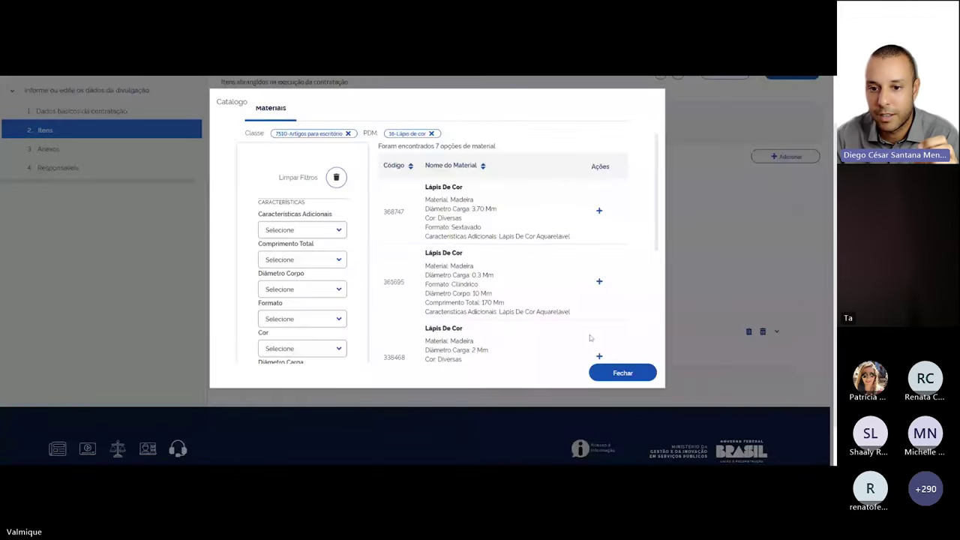
click(625, 375)
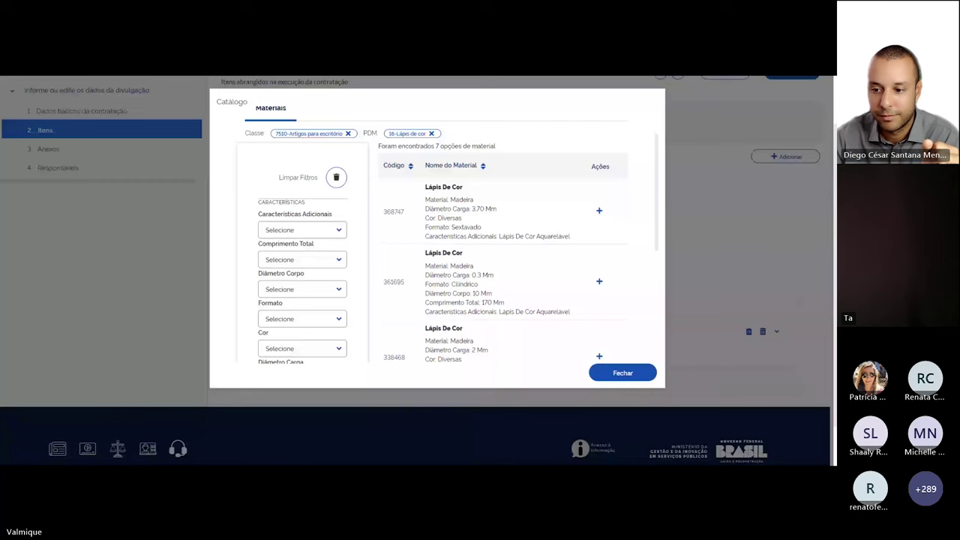
click(698, 260)
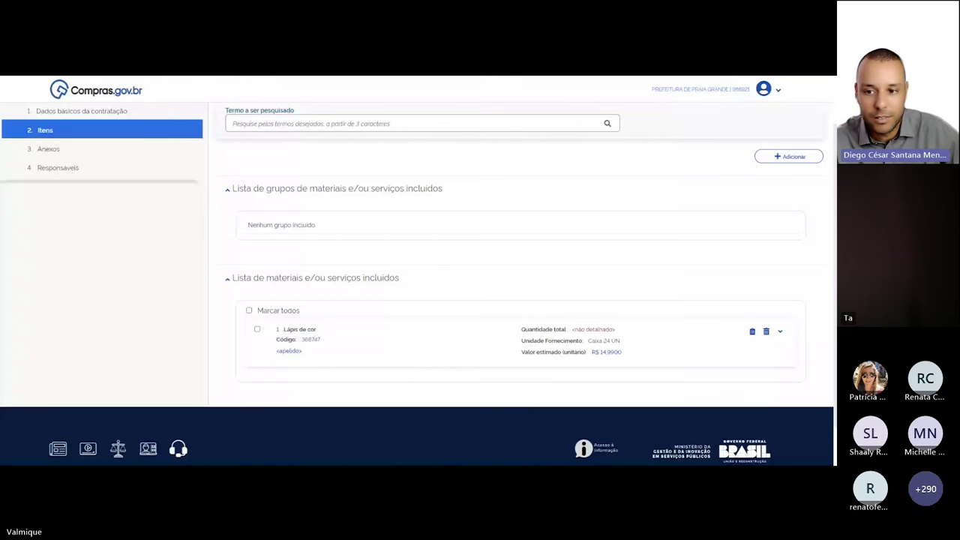
Expand the Lápis de cor item and edit its R$ 14,9900 estimated unit value
click(779, 338)
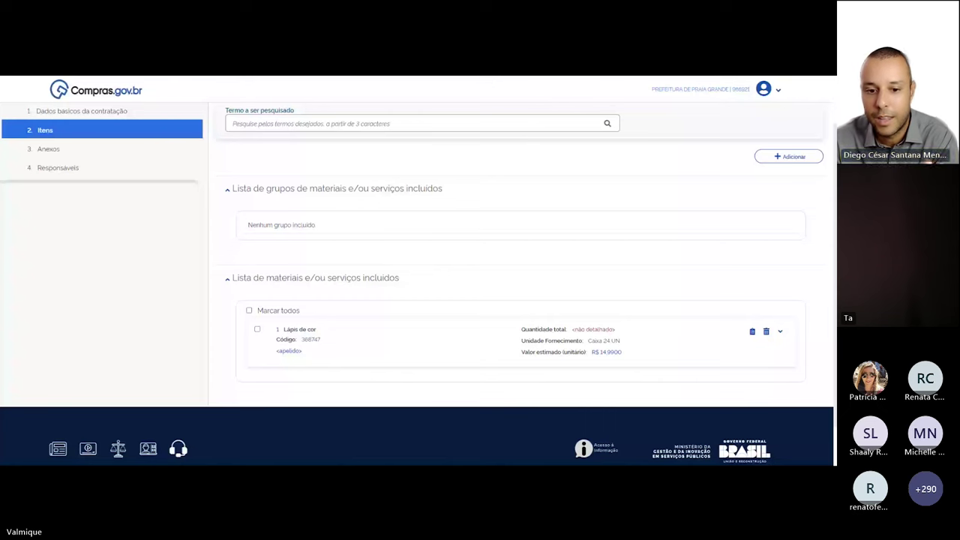
click(606, 352)
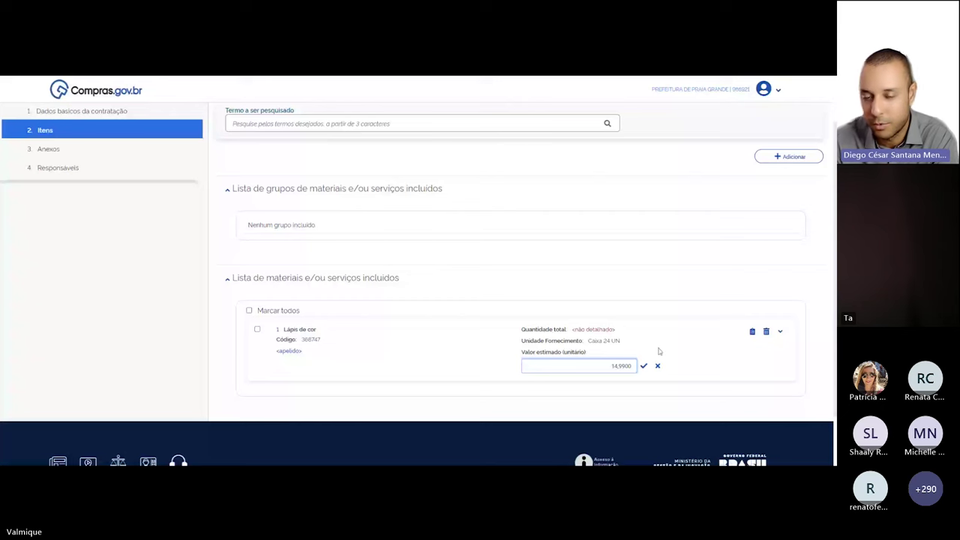
click(644, 365)
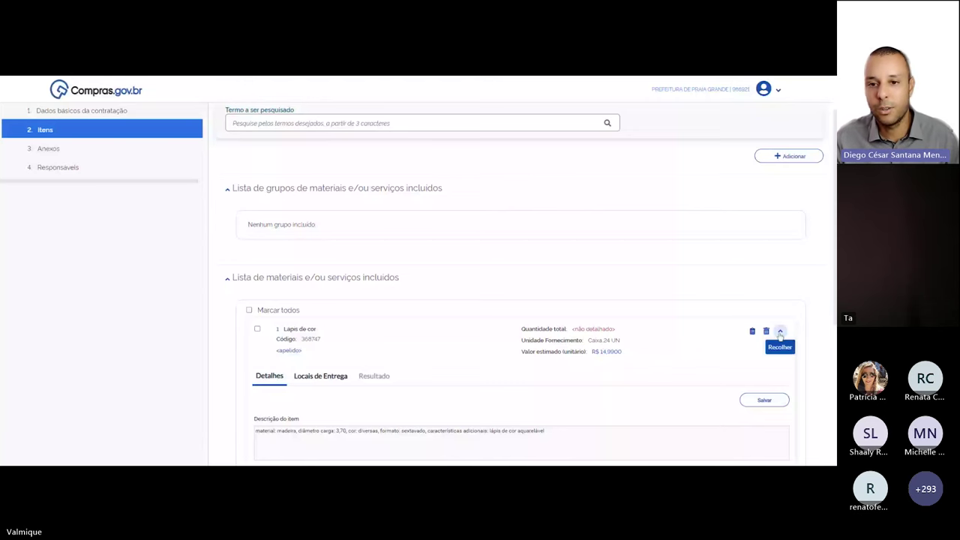
scroll(691, 306, down, 3)
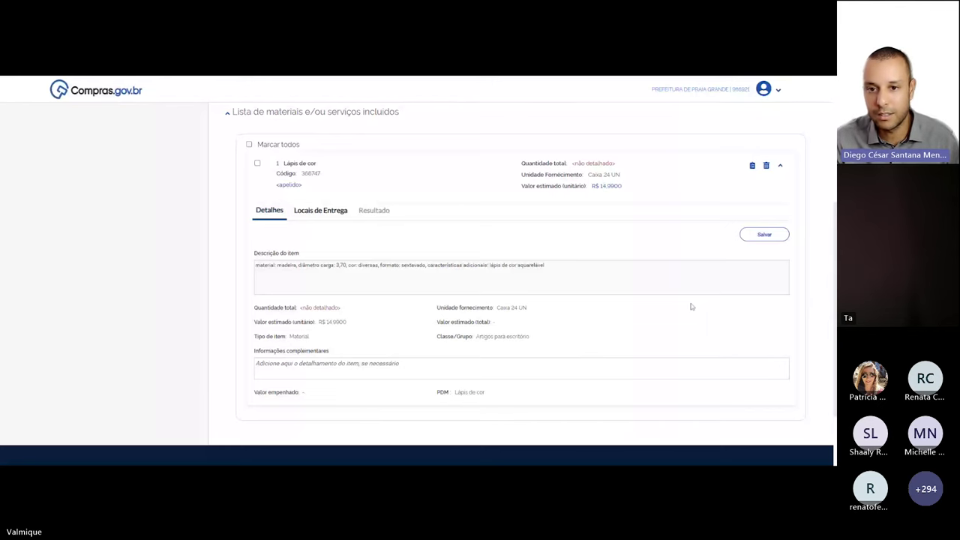
scroll(691, 306, up, 3)
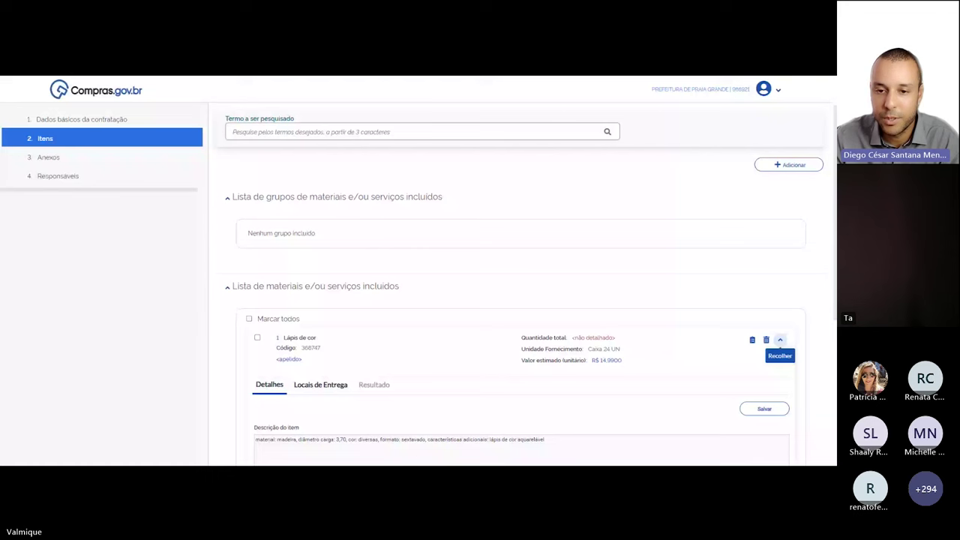
click(779, 340)
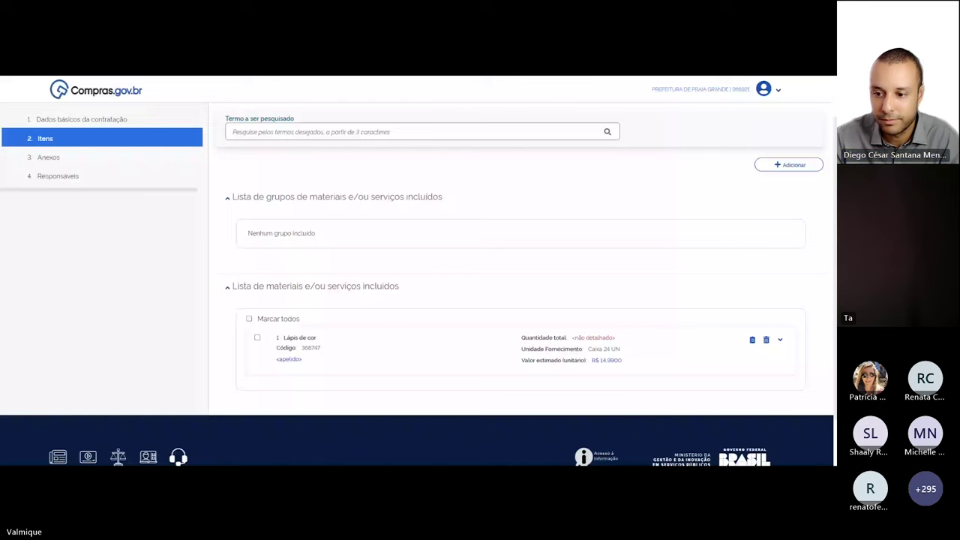
scroll(763, 291, down, 1)
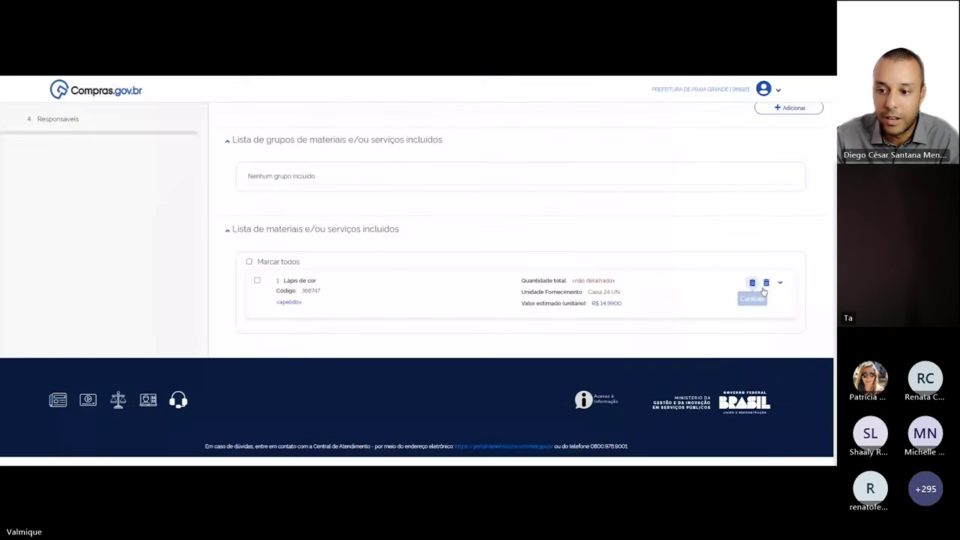
click(780, 283)
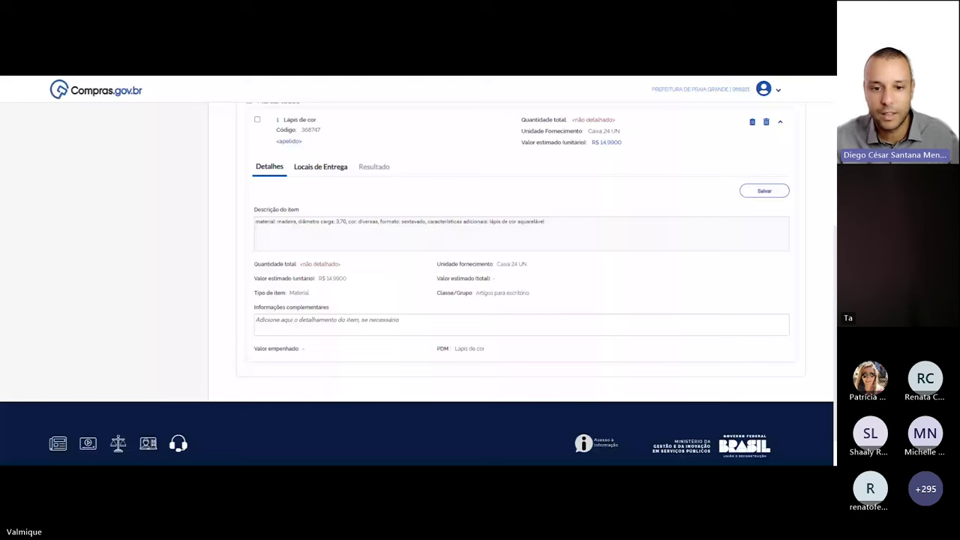
Show item 1's Locais de Entrega tab, with no locations registered yet
scroll(419, 281, up, 1)
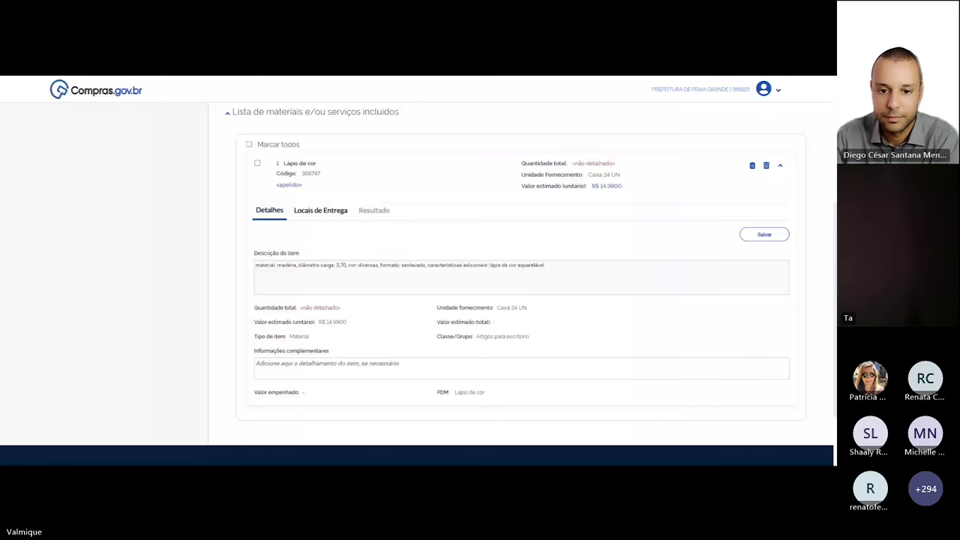
click(320, 210)
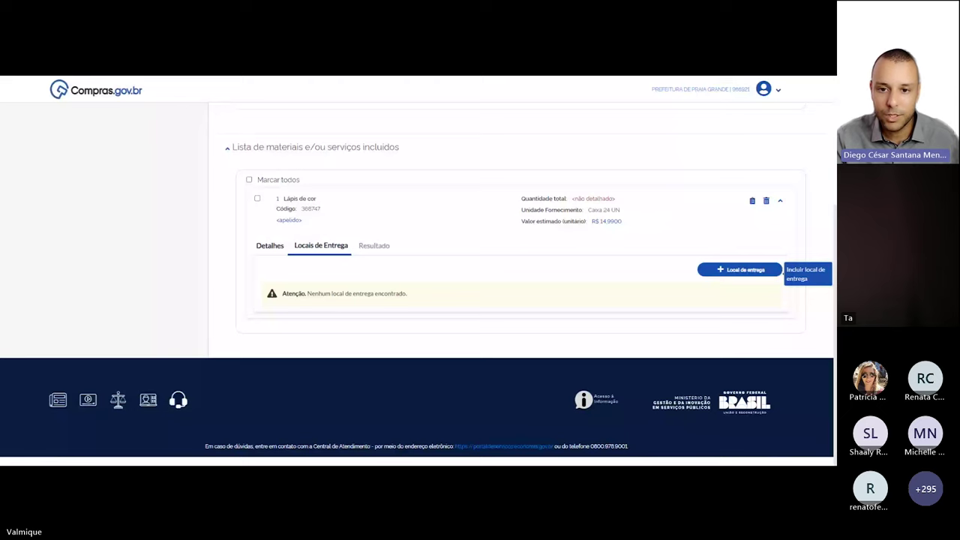
Open the Incluir local de entrega form prefilled with the Prefeitura de Praia Grande address
click(743, 269)
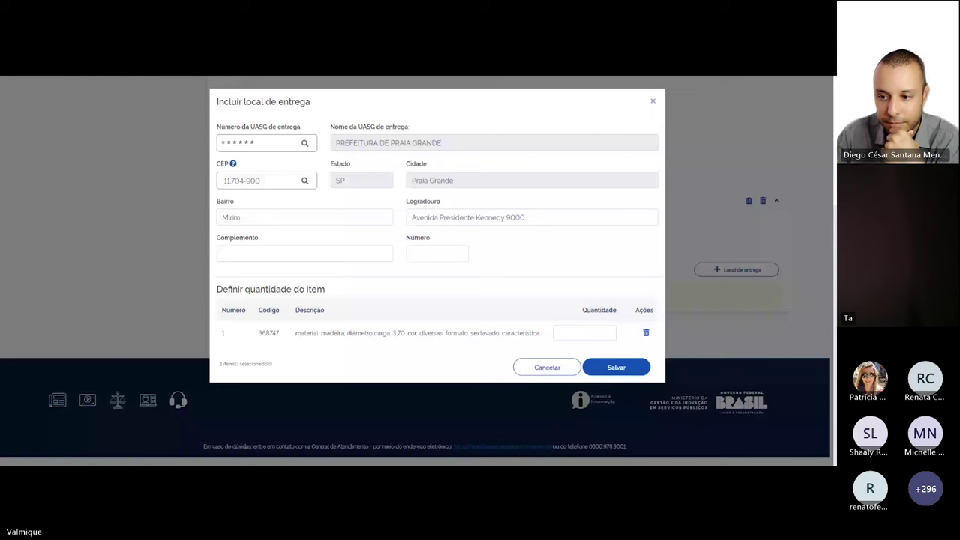
Save a Praia Grande delivery location with quantity 100 for Lápis de cor
click(584, 332)
text(100)
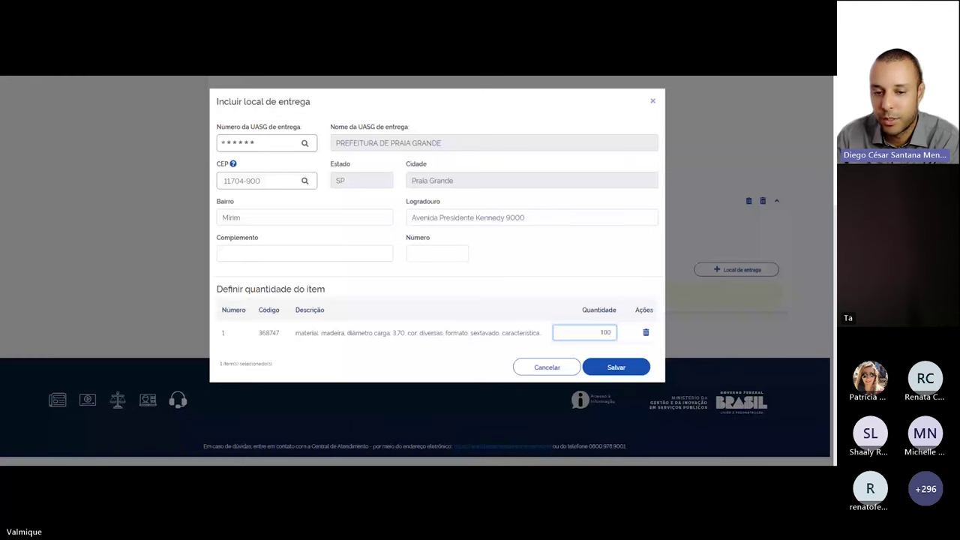
click(615, 366)
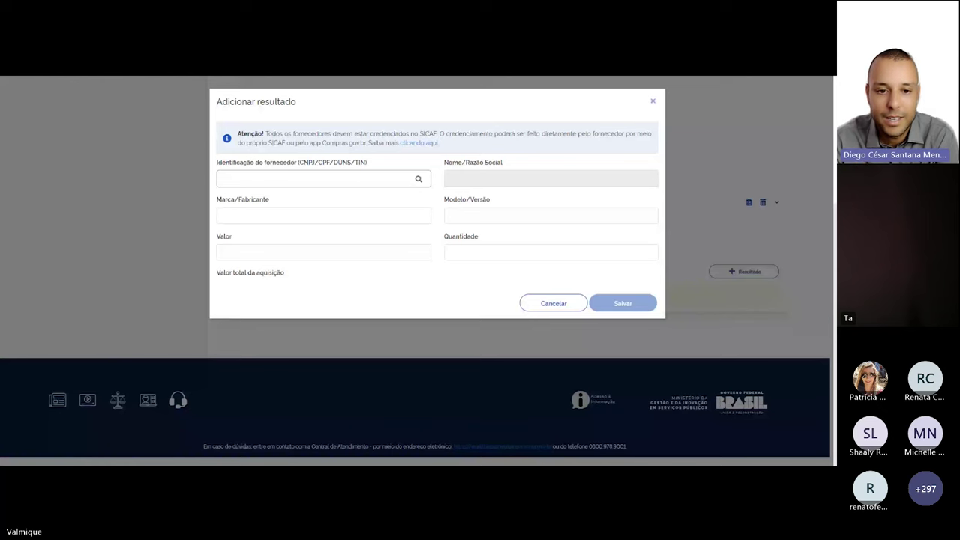
Enter the supplier's CNPJ and look up the supplier
click(314, 179)
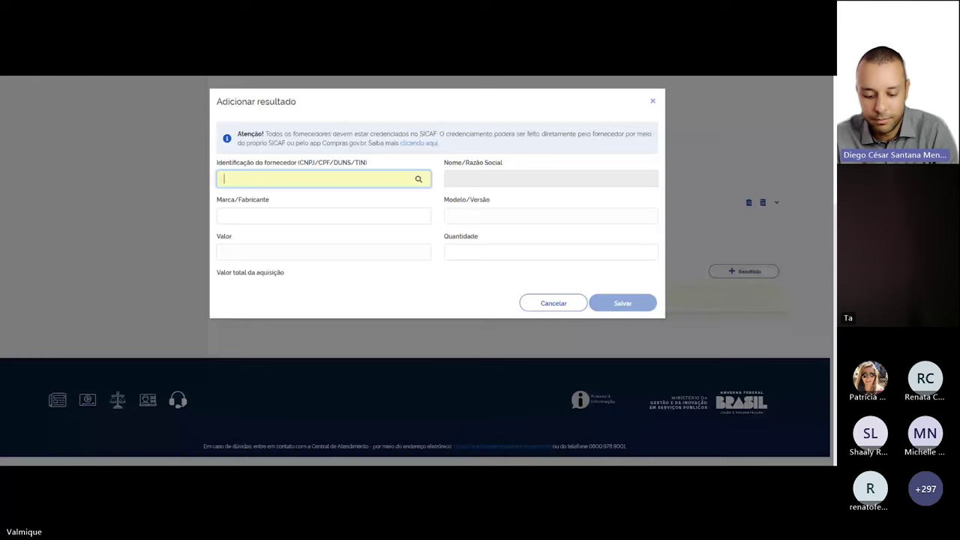
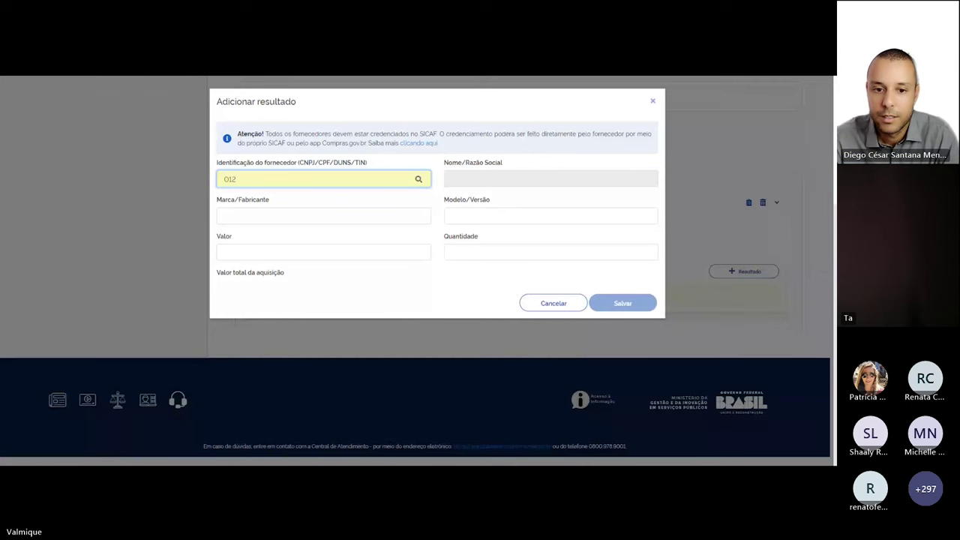
key(BackSpace)
key(BackSpace)
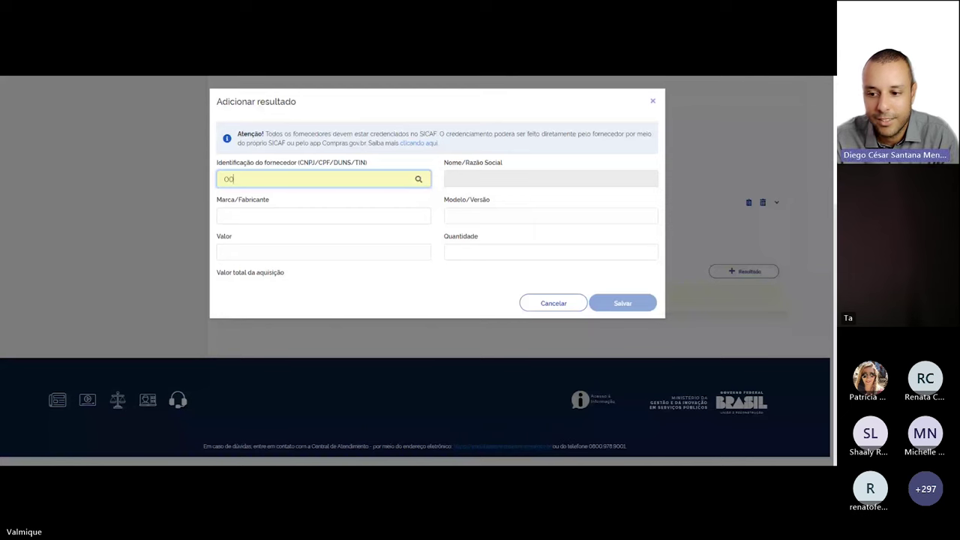
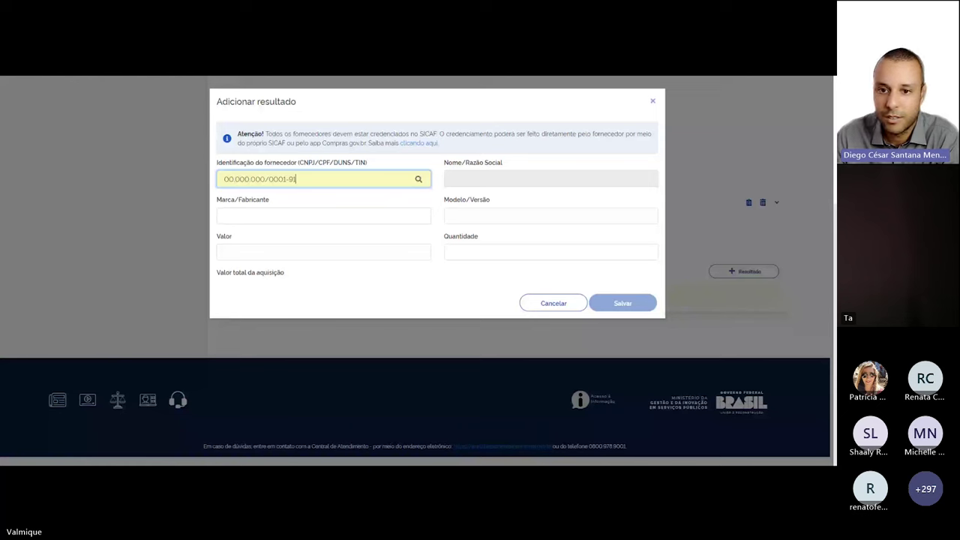
key(Tab)
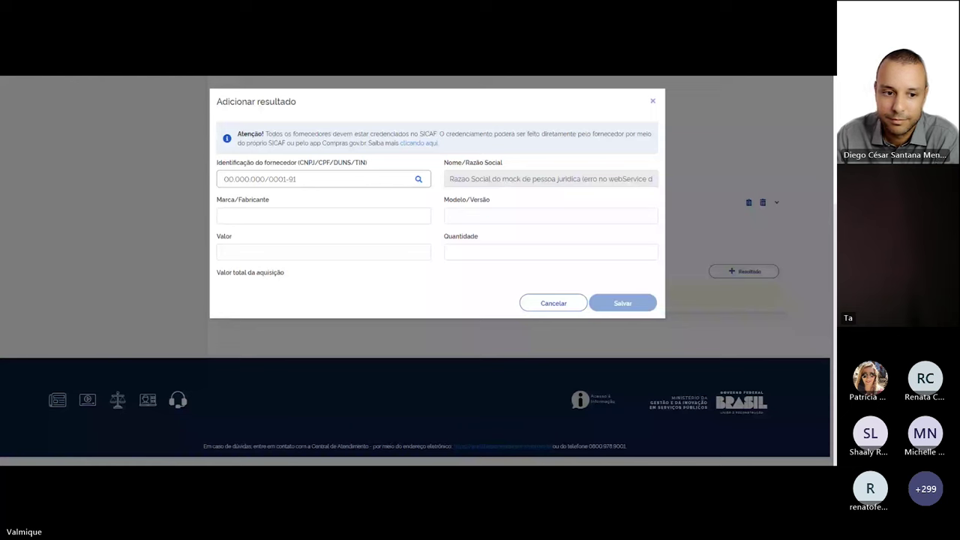
Enter brand MULTICOLOR, model ECOLAPIS, unit value 14,99 and quantity 100, then save the result
click(323, 216)
text(MULTICOL)
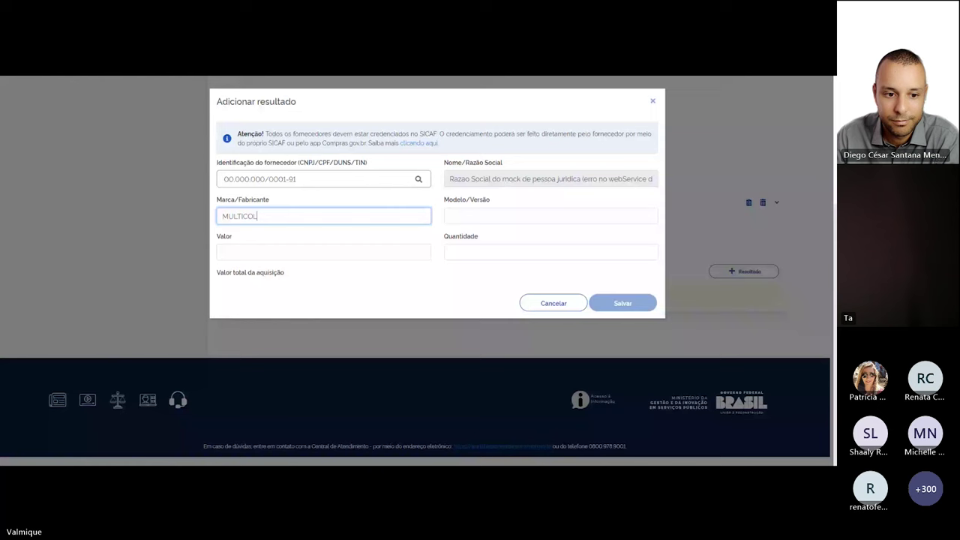
text(LOR)
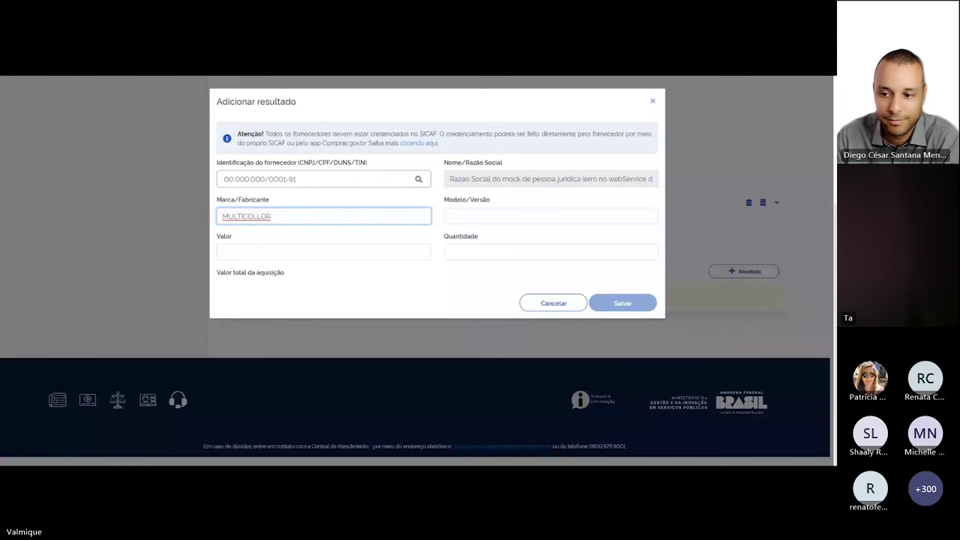
click(525, 216)
text(EO)
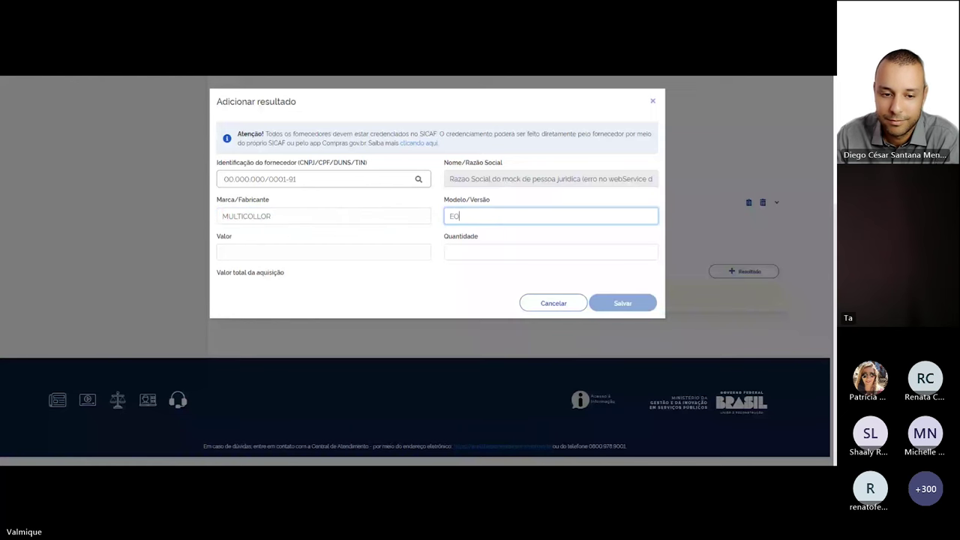
text(OLAPIS)
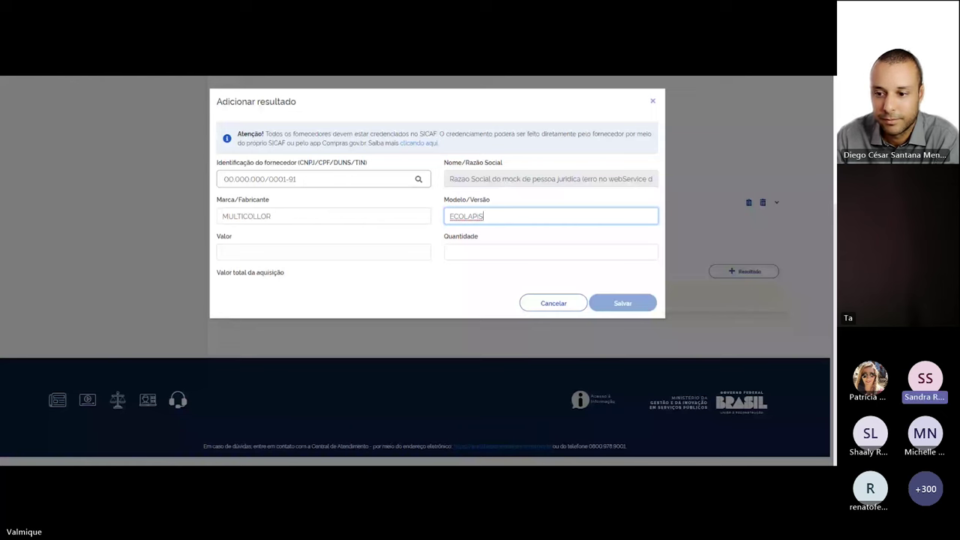
key(Tab)
text(0.1495)
text(00)
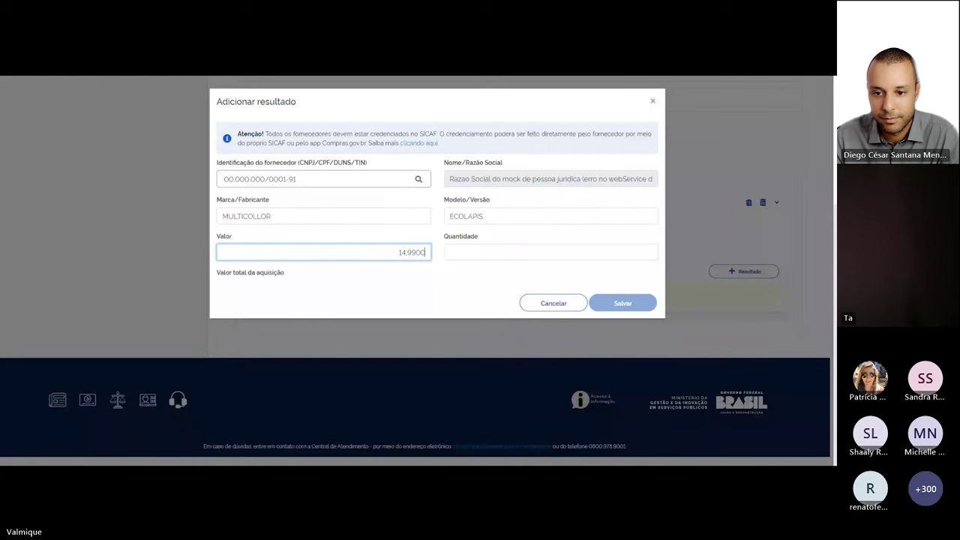
click(551, 252)
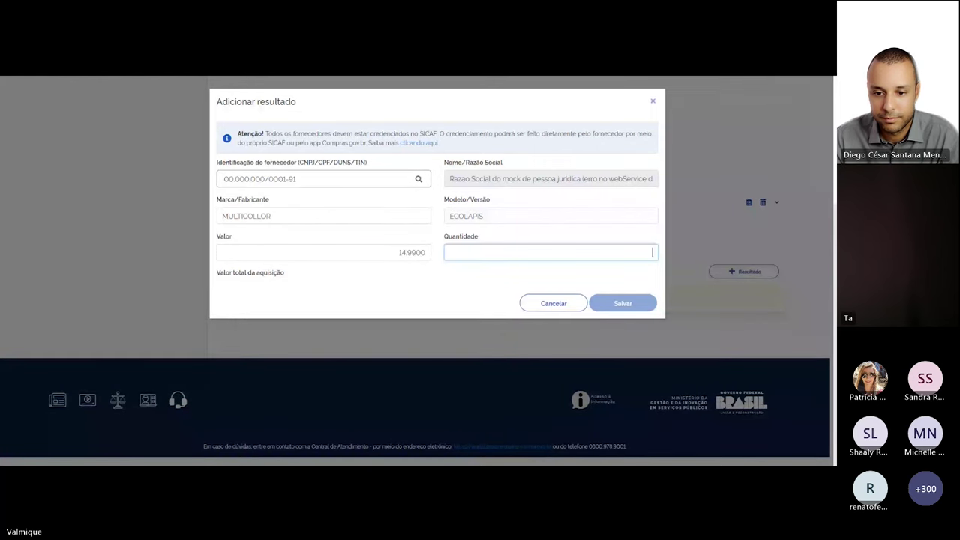
text(100)
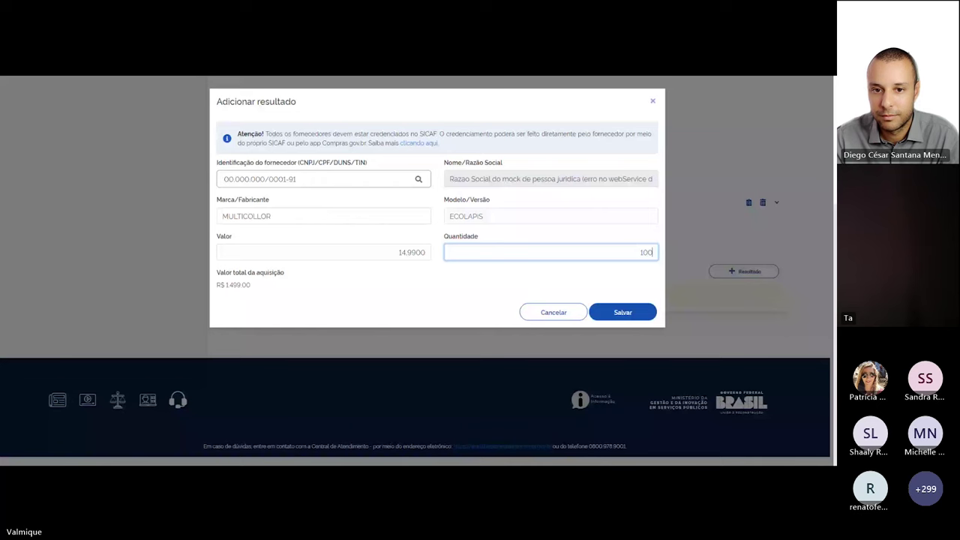
click(636, 314)
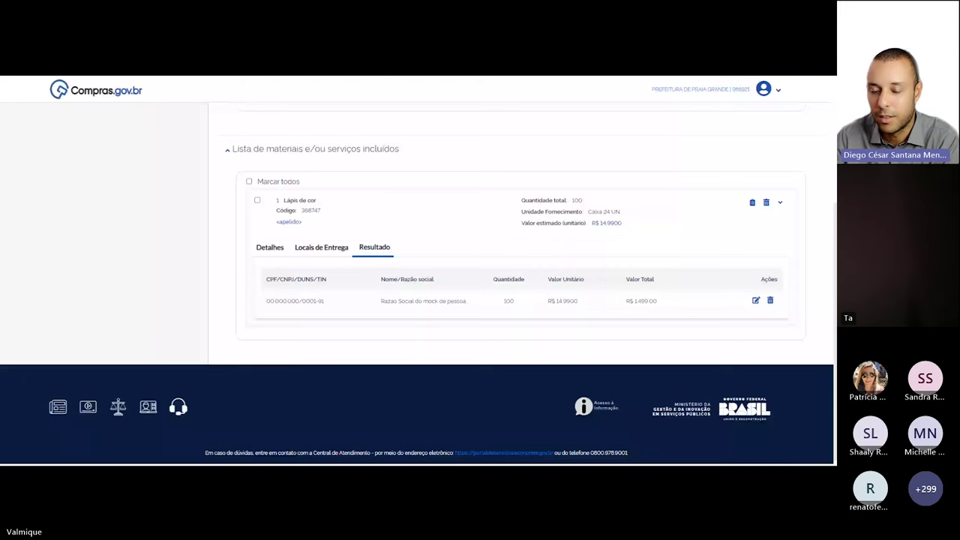
Check the Lápis de cor result (qty 100, R$ 1.499,00), then go to the 3. Anexos step
scroll(371, 114, up, 3)
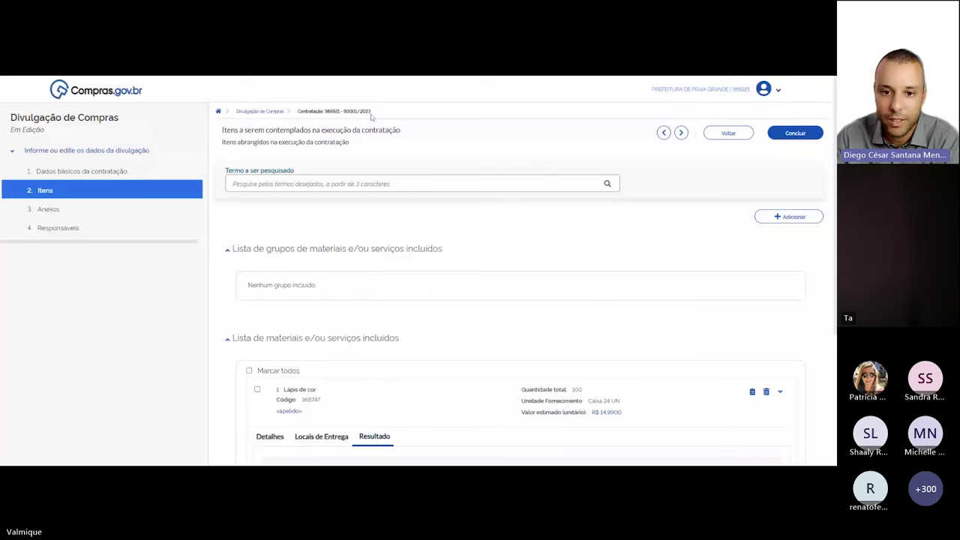
triple_click(370, 114)
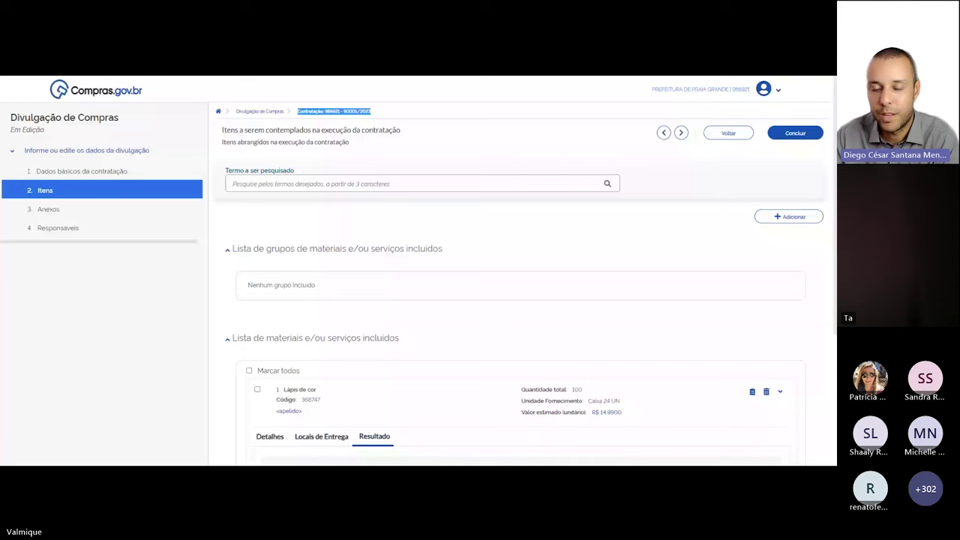
click(48, 209)
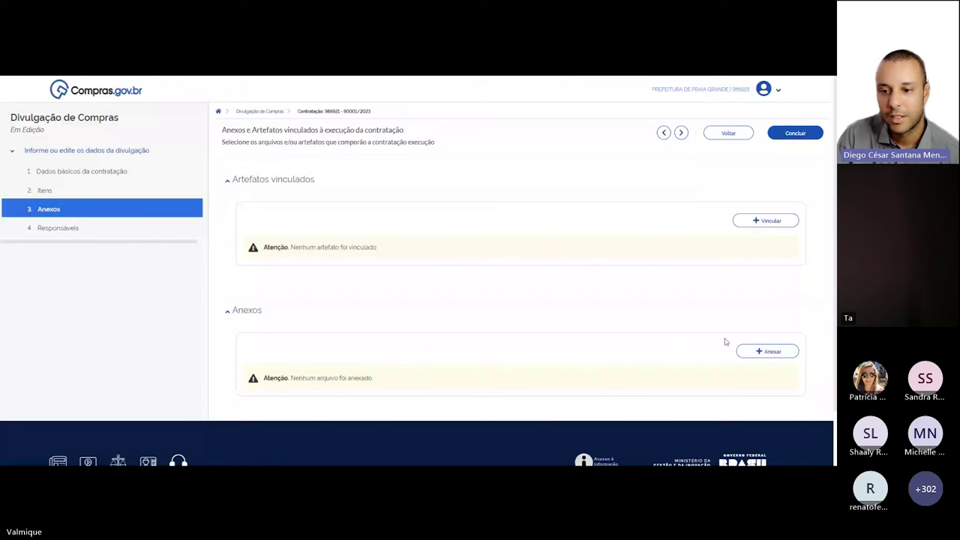
click(767, 351)
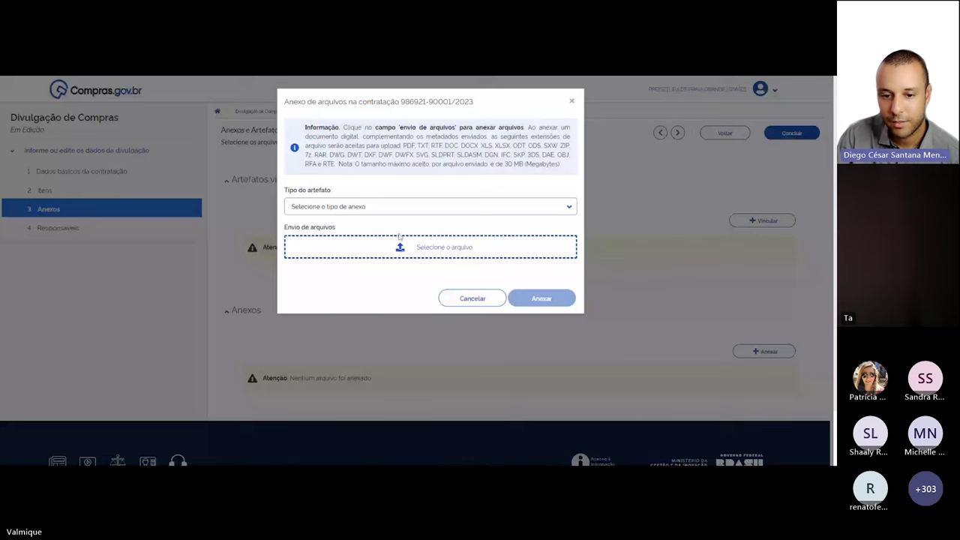
Set Tipo do artefato to Outros, replacing the initial Edital choice
click(398, 208)
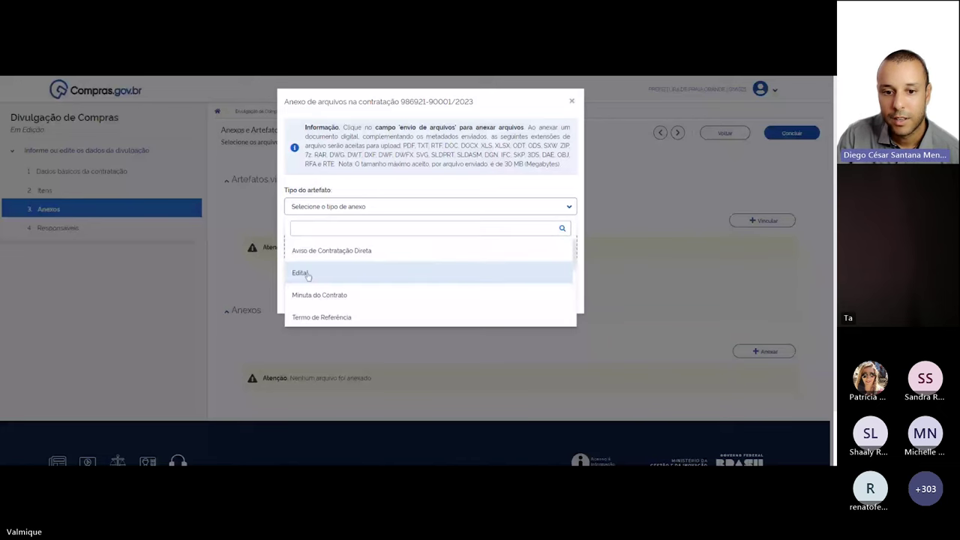
click(306, 274)
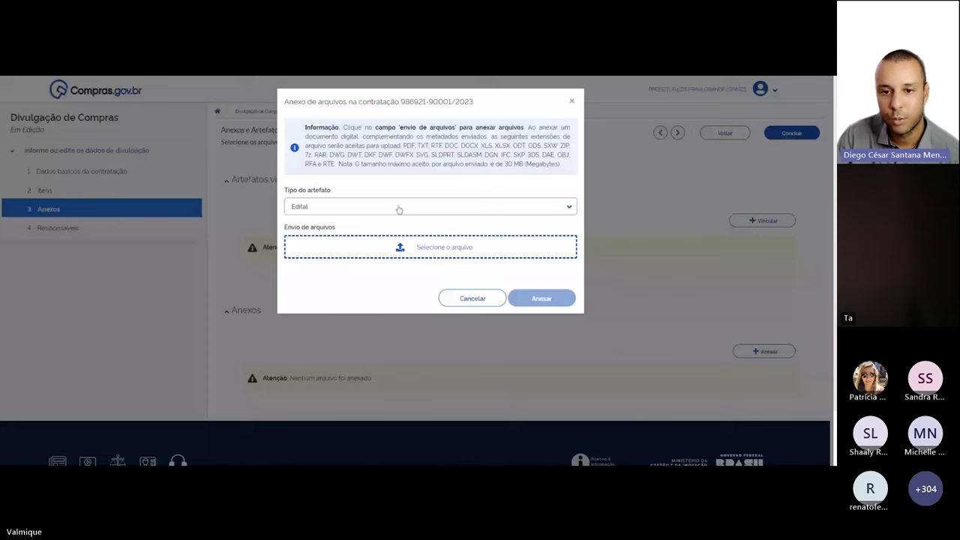
click(398, 208)
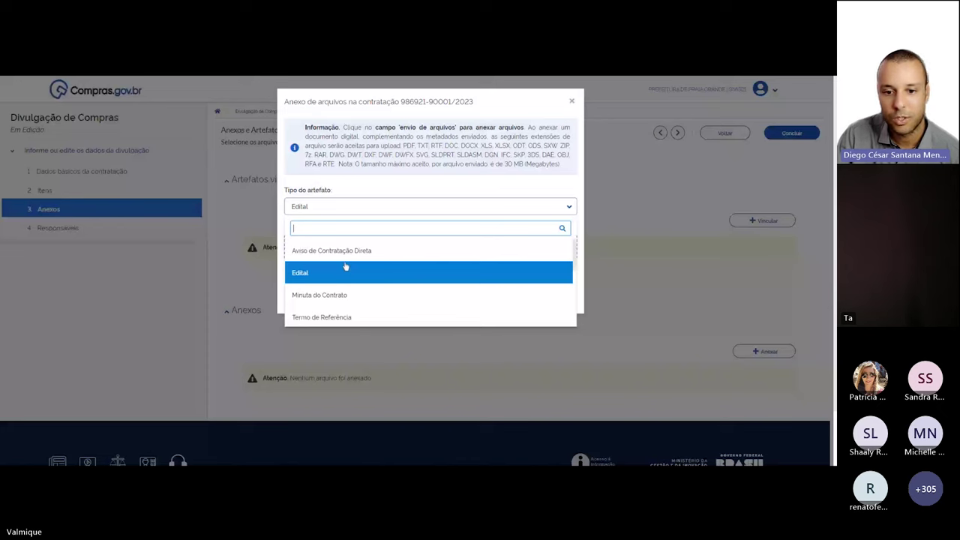
scroll(444, 292, down, 3)
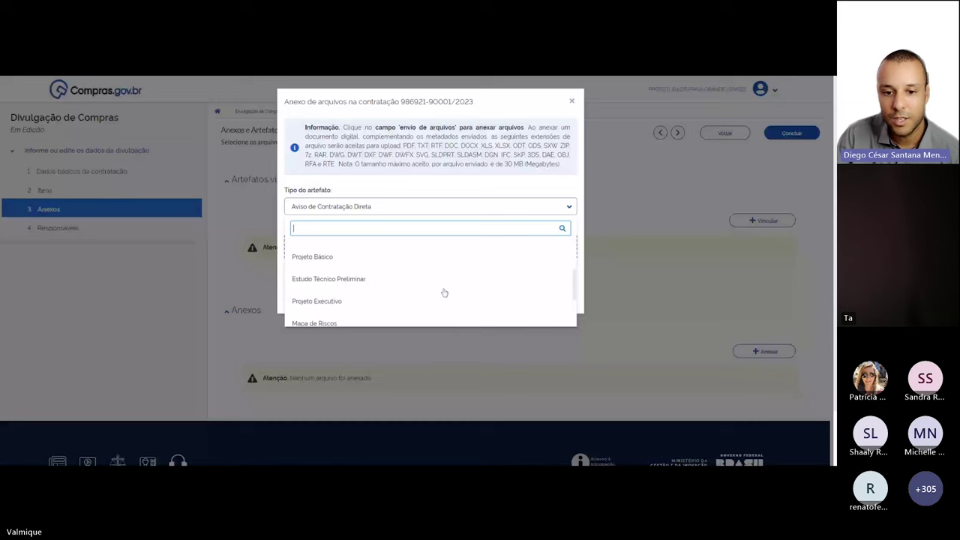
scroll(411, 278, up, 1)
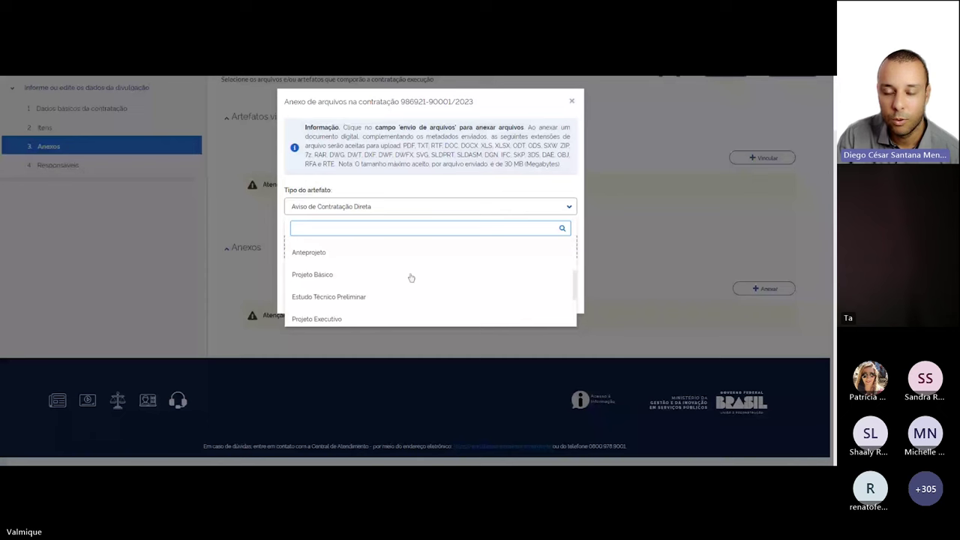
scroll(411, 278, down, 3)
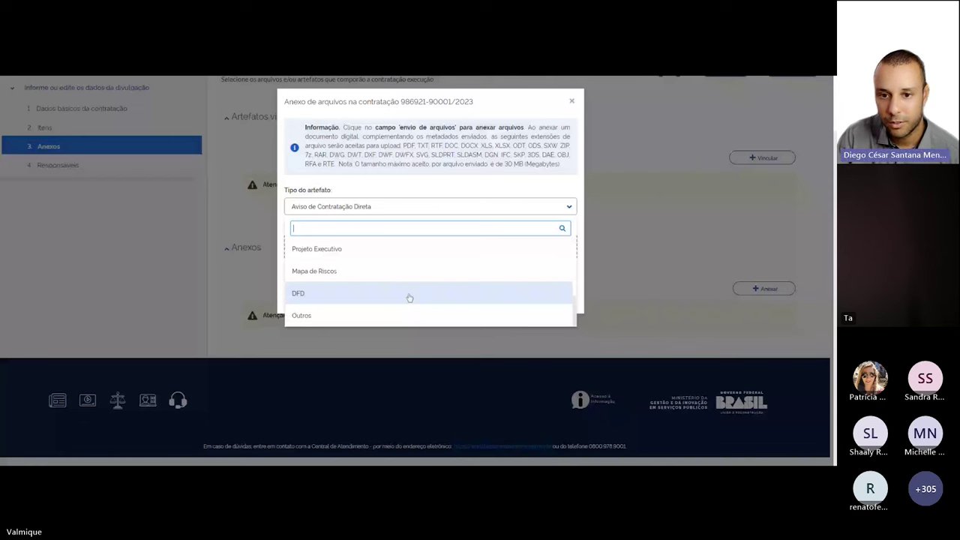
click(409, 315)
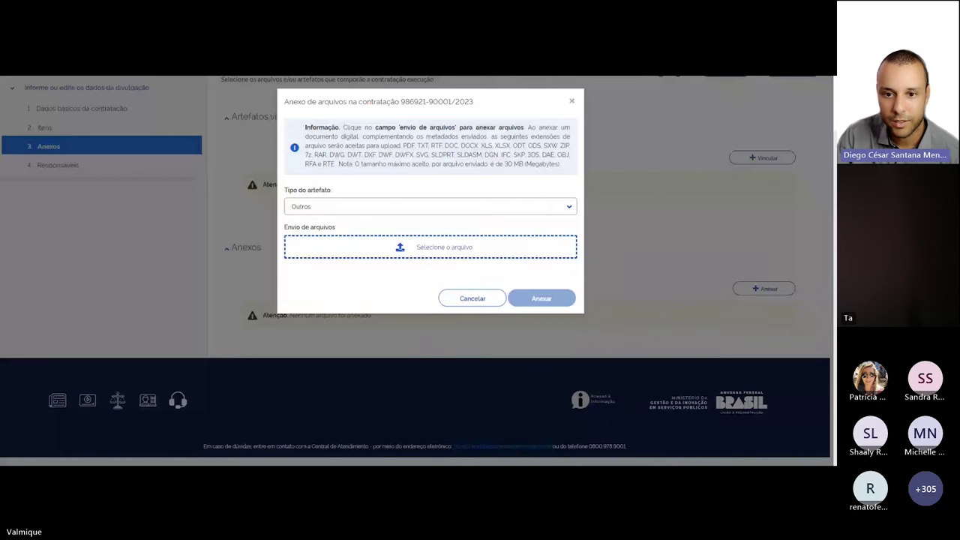
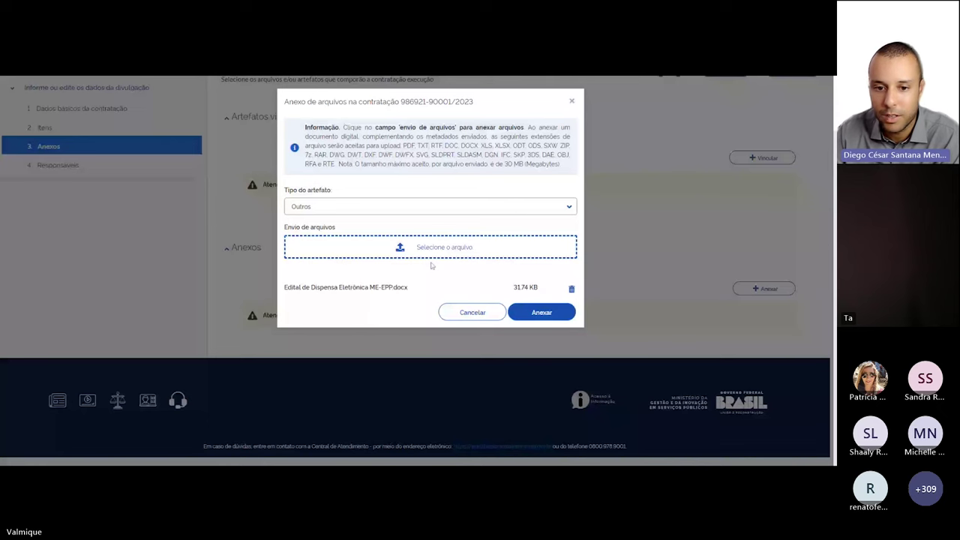
Attach Edital de Dispensa Eletrônica ME-EPP.docx to the contract and go to the Responsáveis step
click(541, 311)
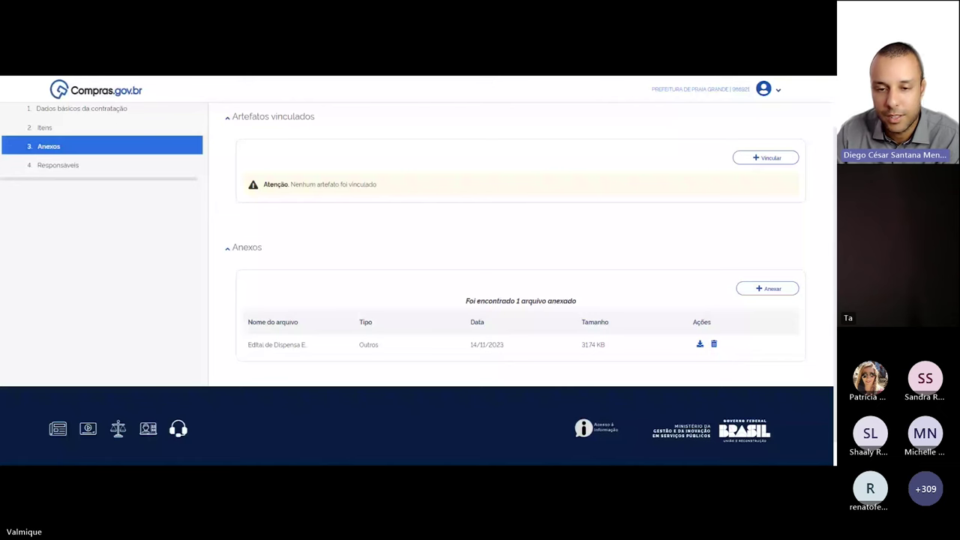
click(87, 164)
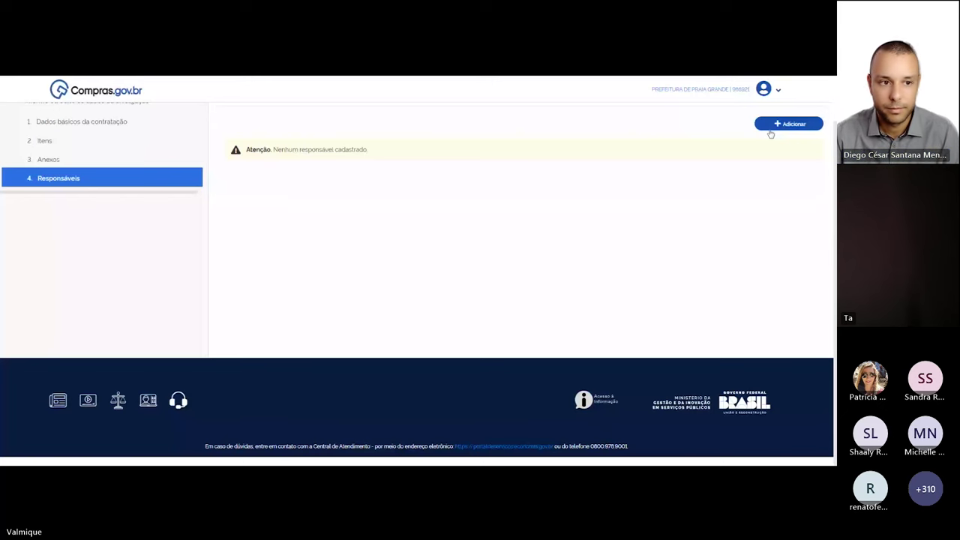
Start a new entry in the Responsáveis section to get an empty Adicionar responsável form
click(770, 131)
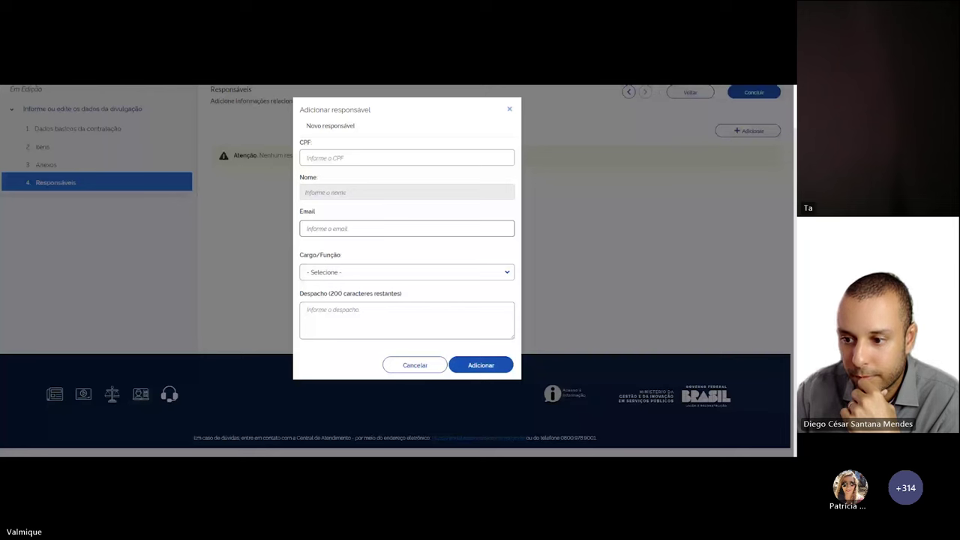
Paste the responsible person's CPF so Nome autofills, then enter their e-mail address
key(ctrl+v)
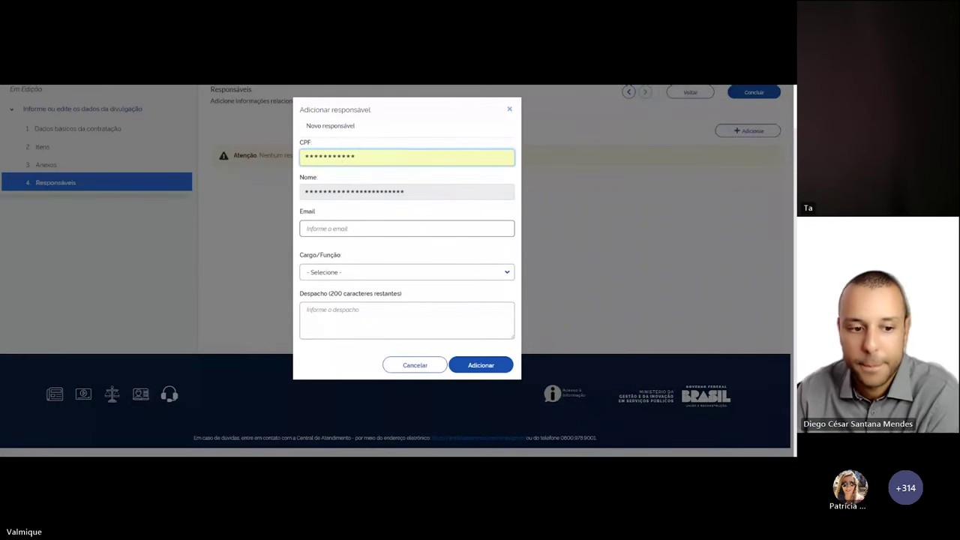
click(406, 228)
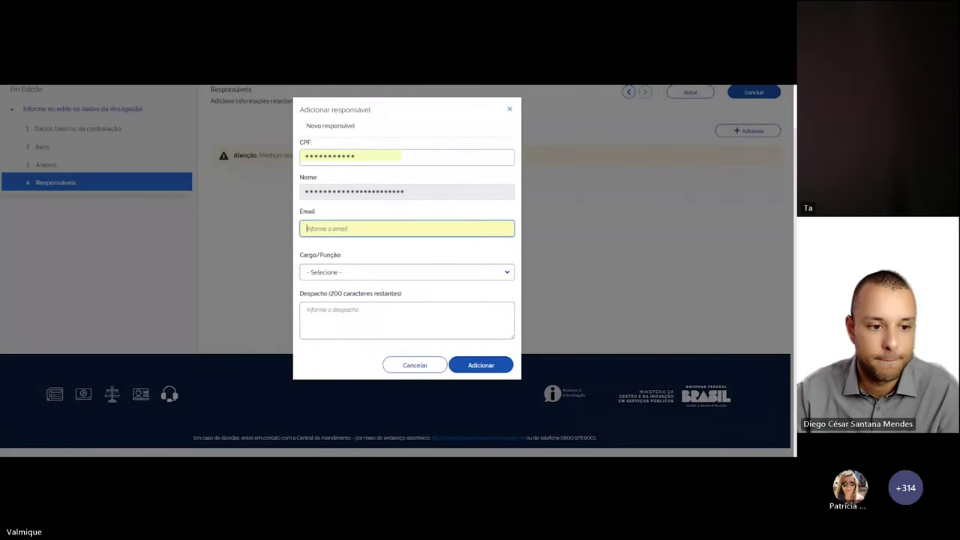
text(EMA)
key(BackSpace)
key(BackSpace)
key(BackSpace)
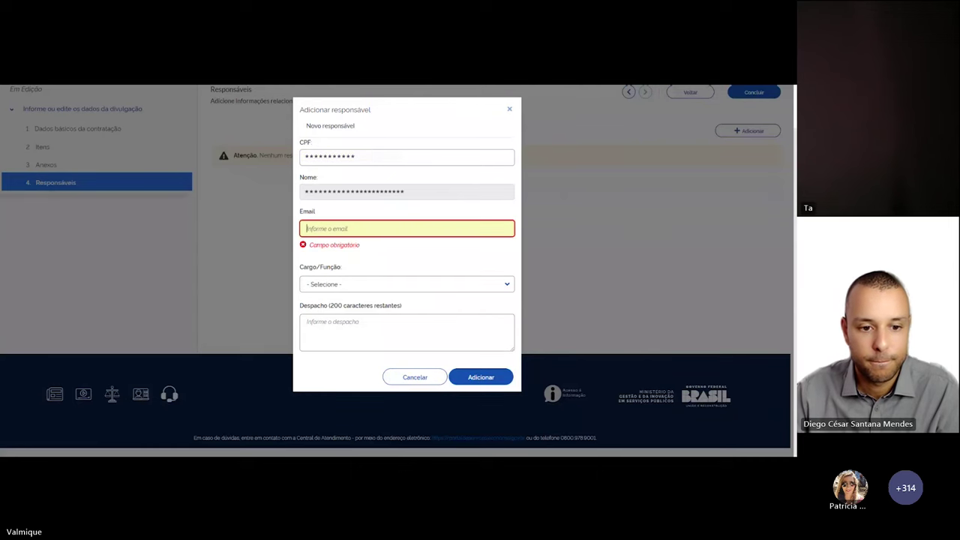
text(email@e)
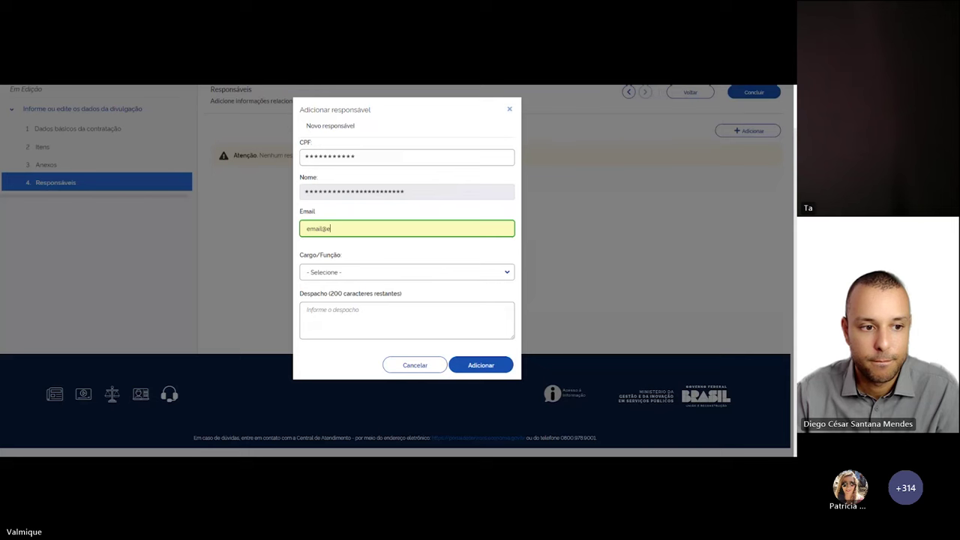
text(mail.com)
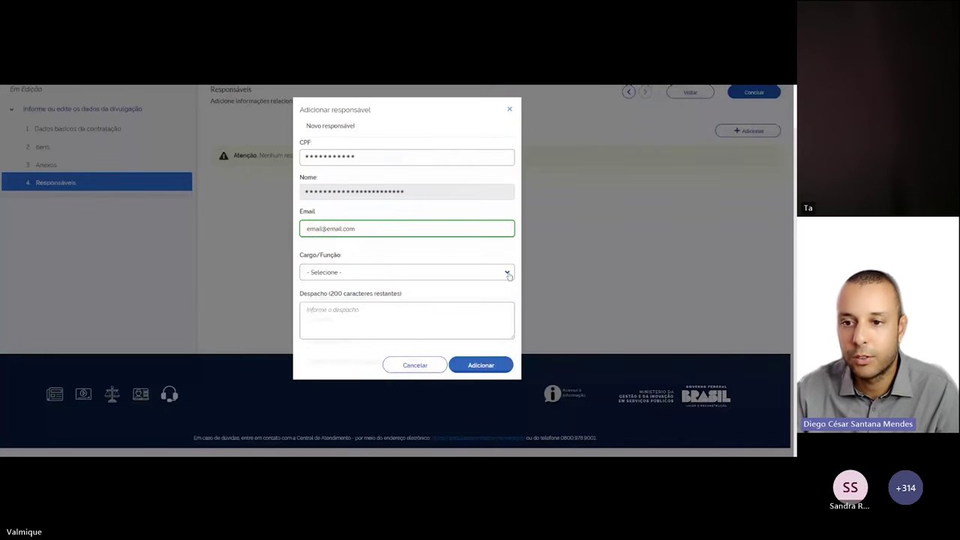
Set Cargo/Função to Autoridade competente and submit the person, which is rejected as CPF inválido
click(465, 271)
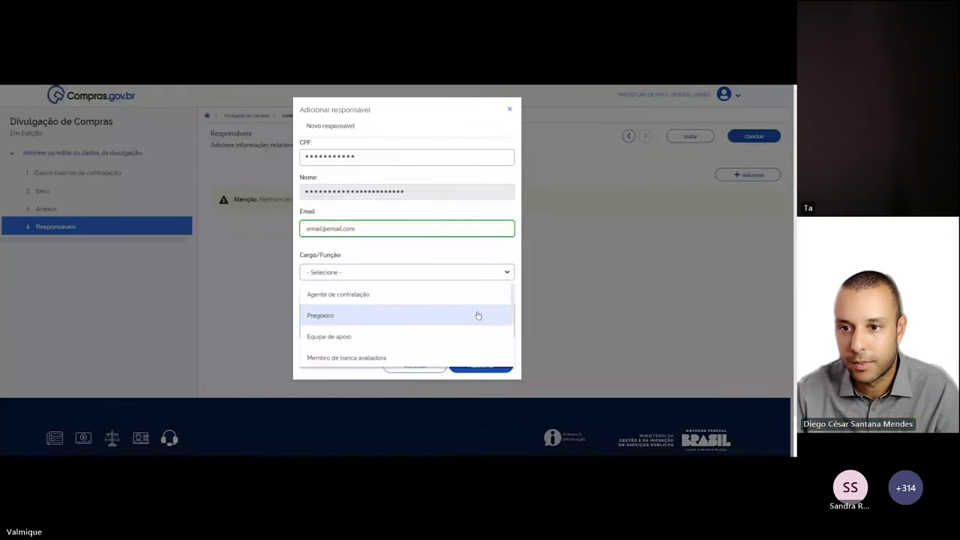
scroll(475, 318, down, 2)
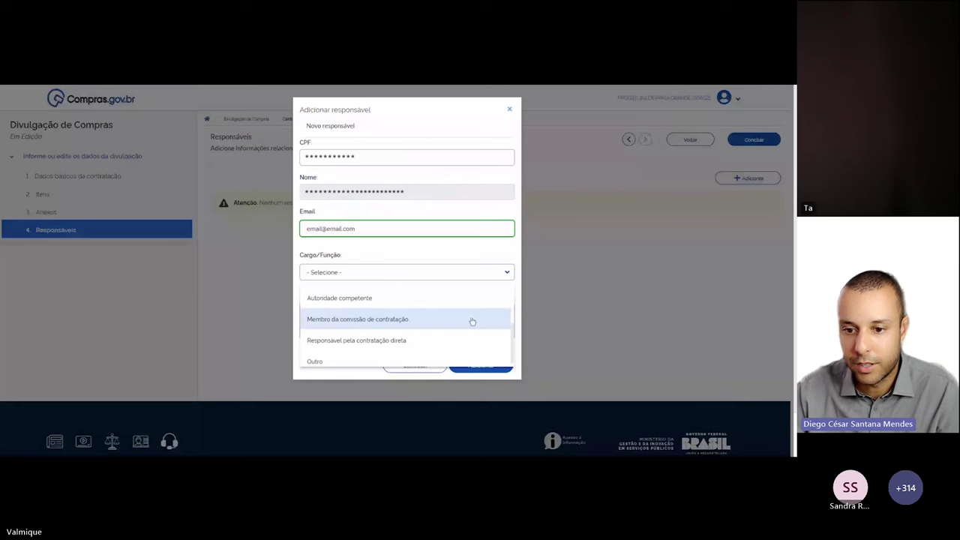
scroll(471, 320, up, 2)
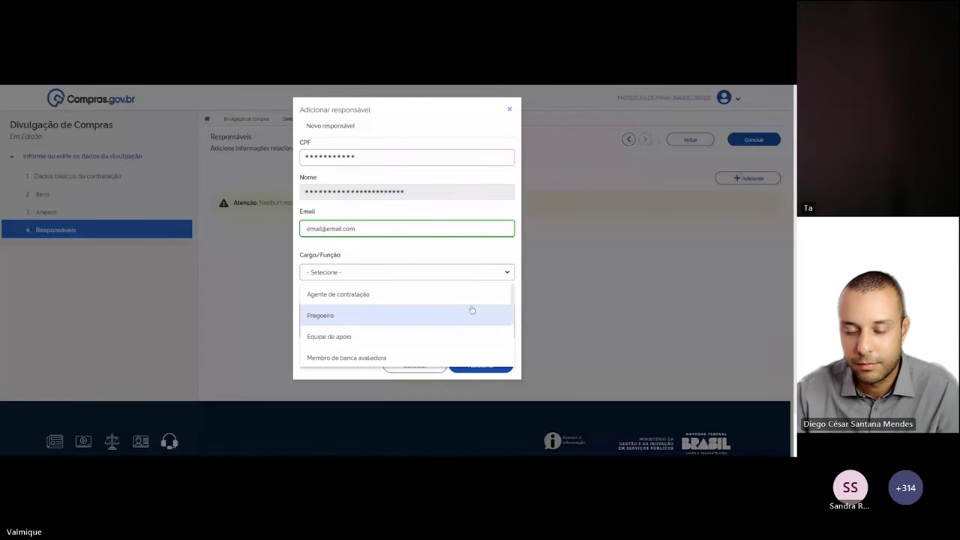
scroll(472, 309, down, 2)
scroll(471, 310, up, 2)
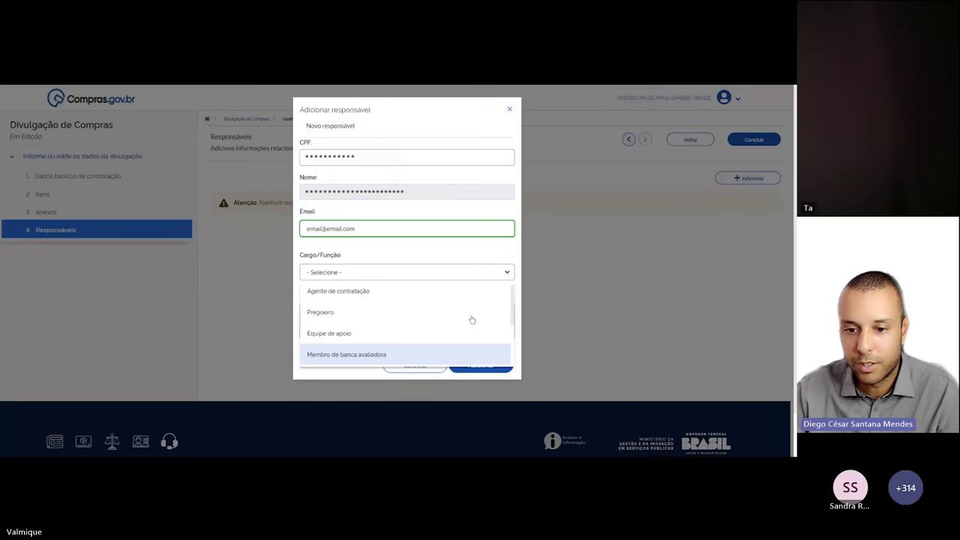
scroll(472, 319, down, 2)
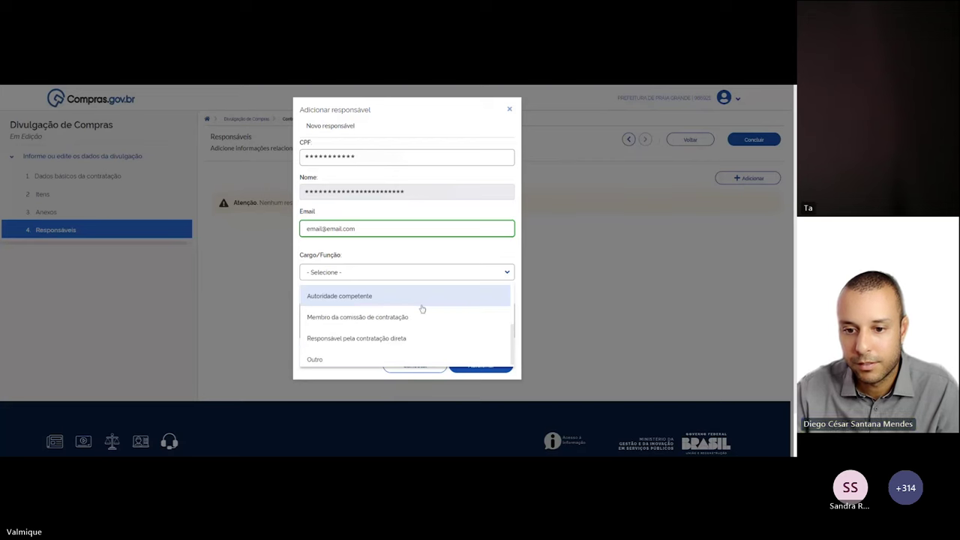
click(403, 298)
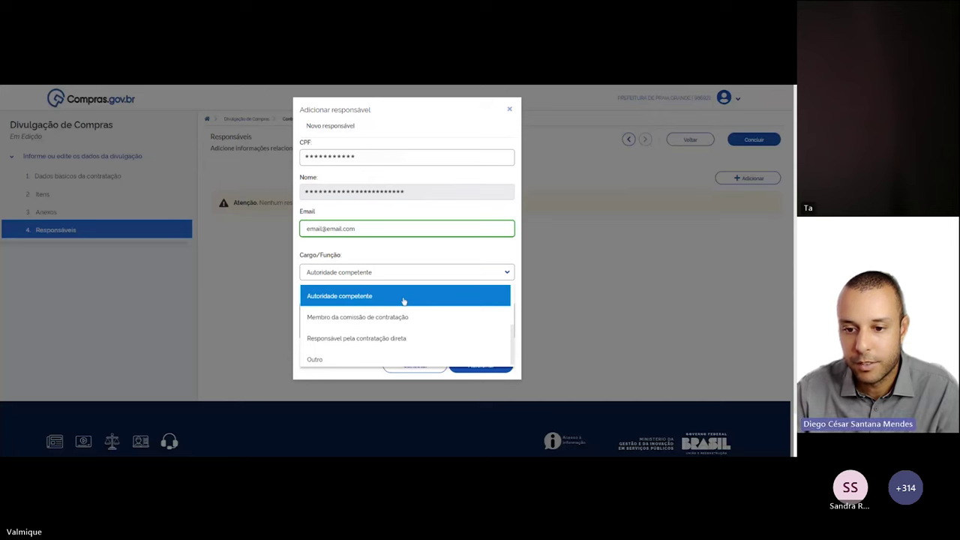
click(403, 301)
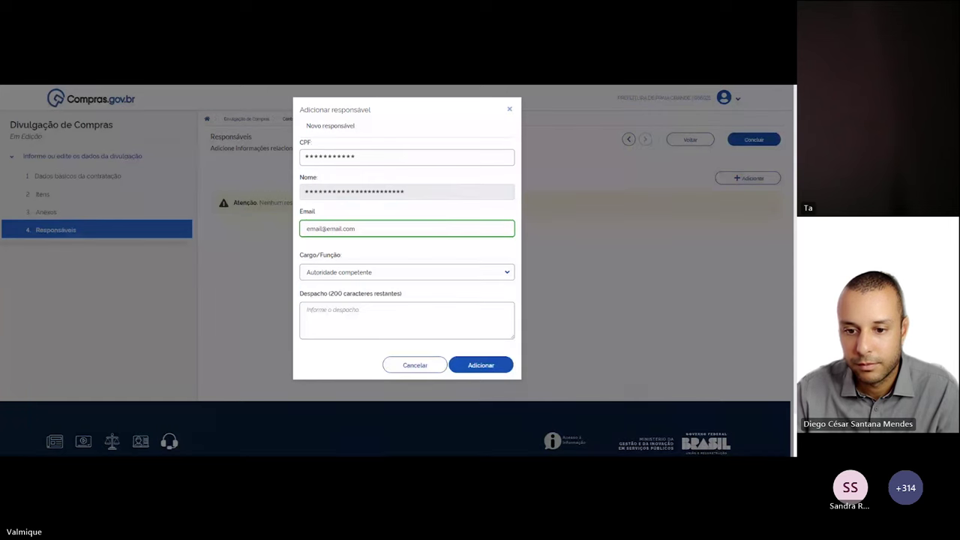
click(483, 365)
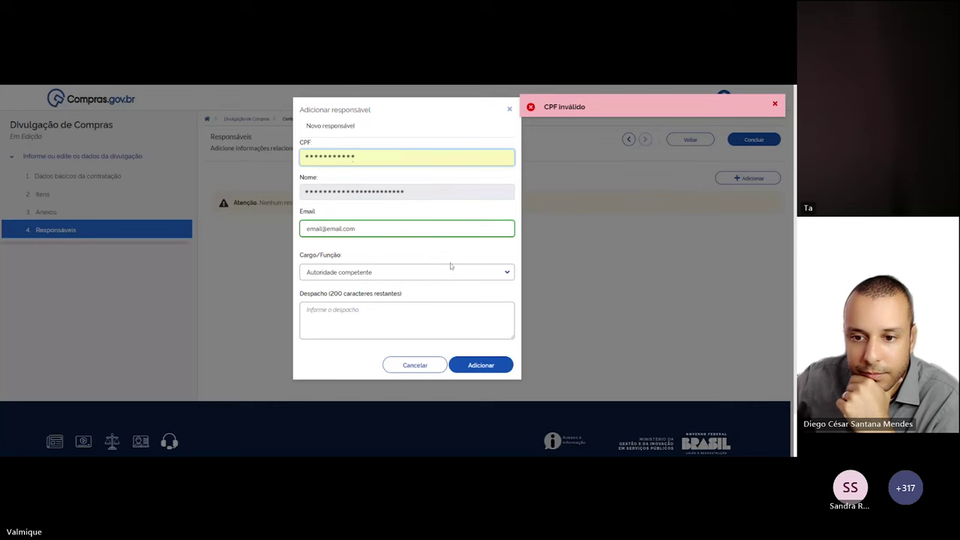
Re-add the Autoridade competente responsible person and choose Concluir to save the contratação
click(481, 365)
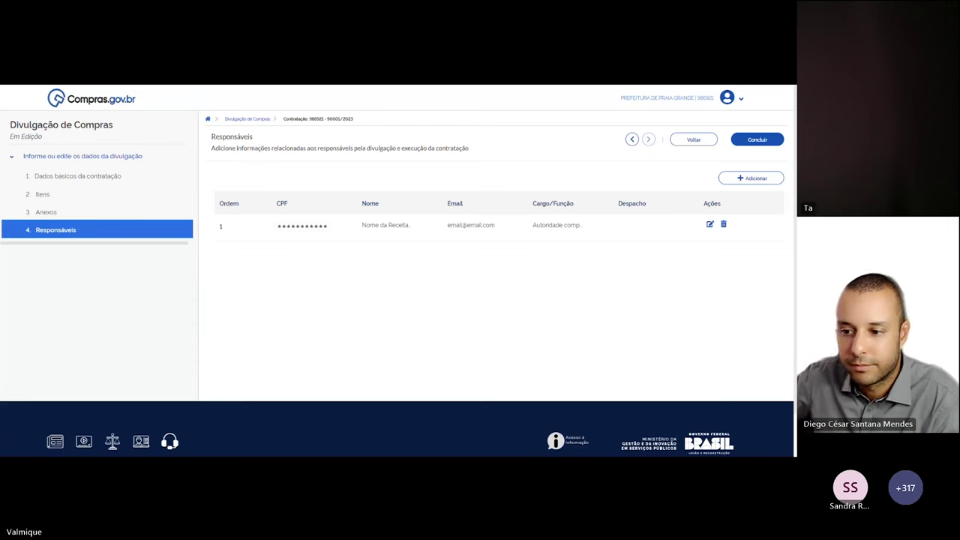
click(755, 140)
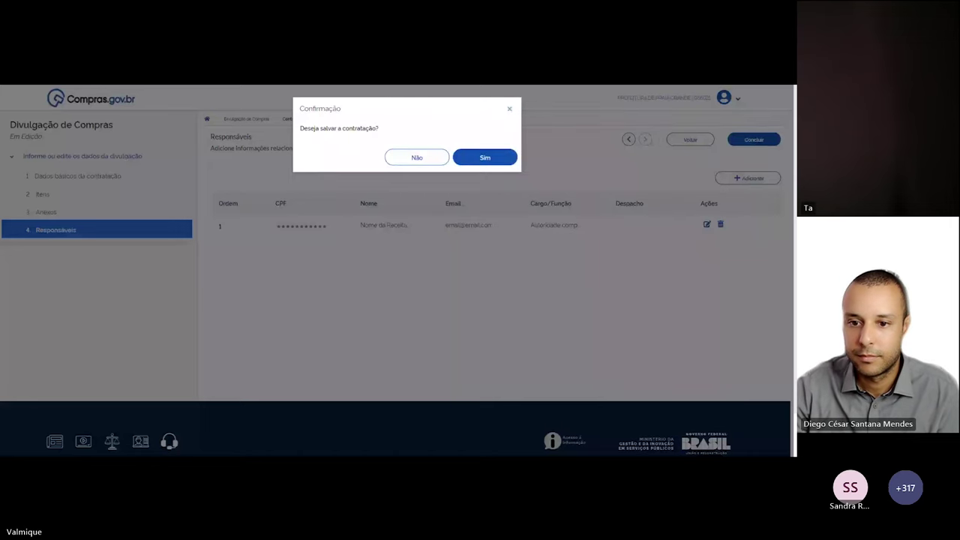
Confirm saving contratação 985921 - 90001/2023 to reach its Resumo da contratação page
click(475, 159)
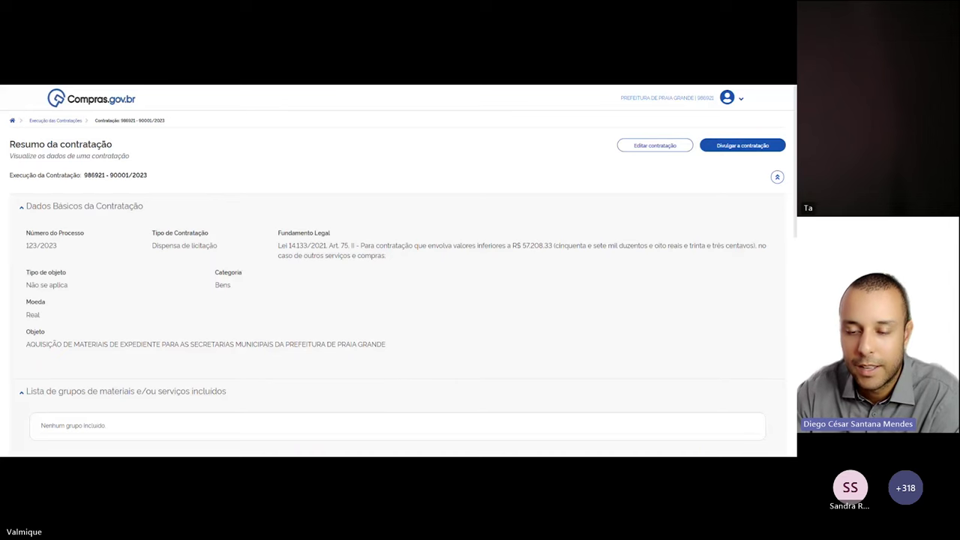
Try Divulgar a contratação from the bottom of the summary, which fails over missing roles
scroll(330, 312, down, 3)
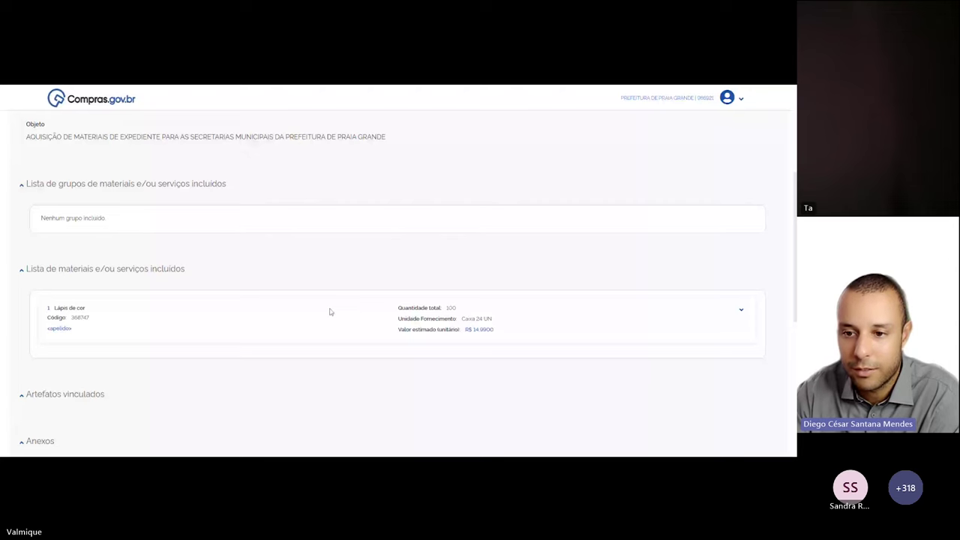
scroll(328, 307, up, 2)
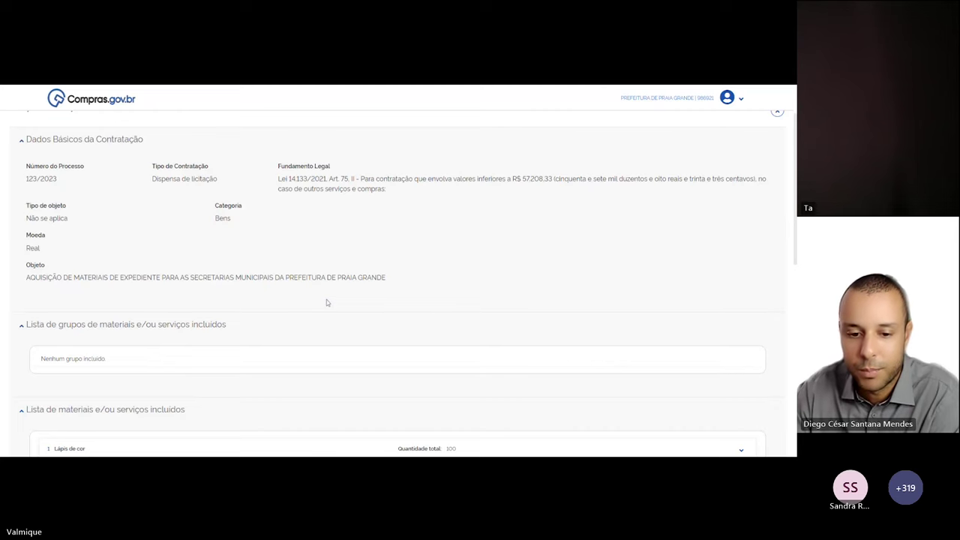
scroll(326, 302, down, 10)
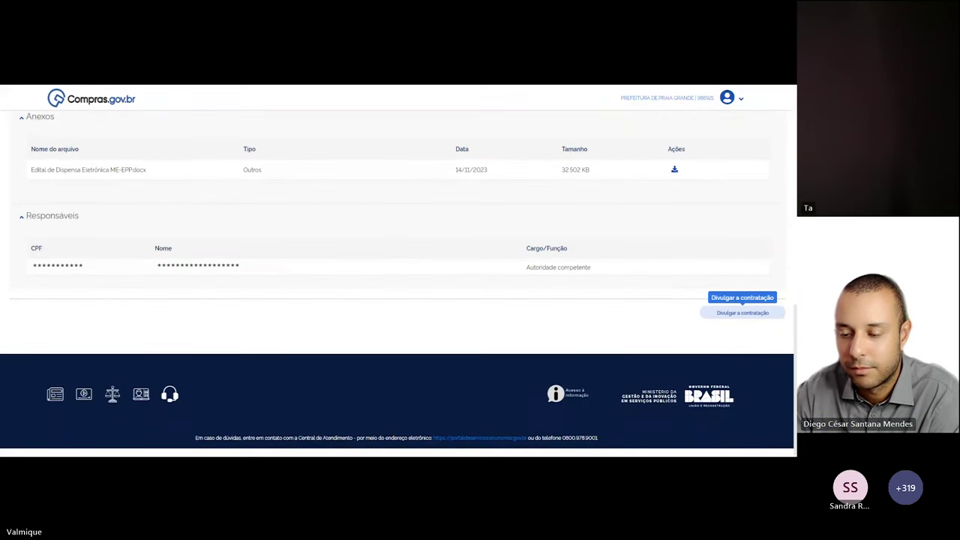
click(734, 313)
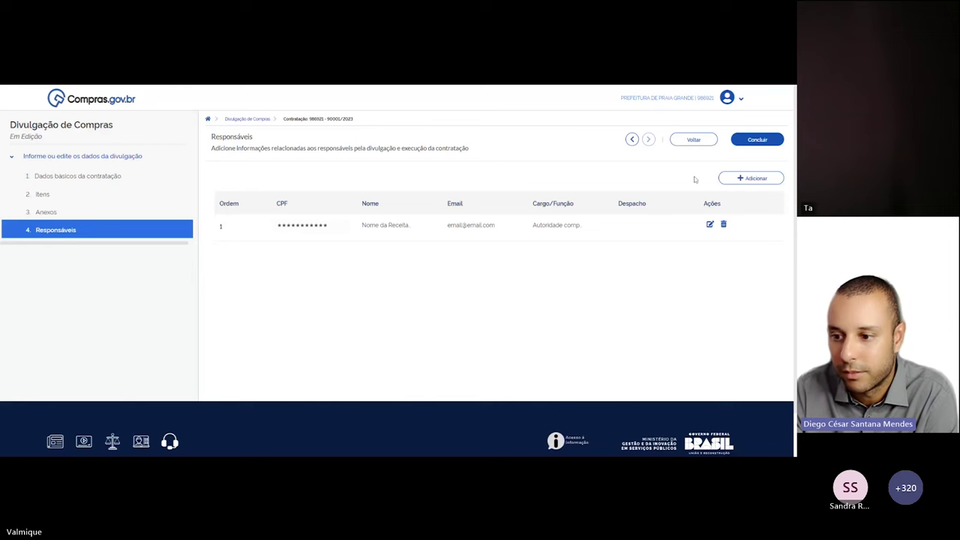
Begin a second responsible person with CPF and Nome filled, and move into the Email field
click(750, 177)
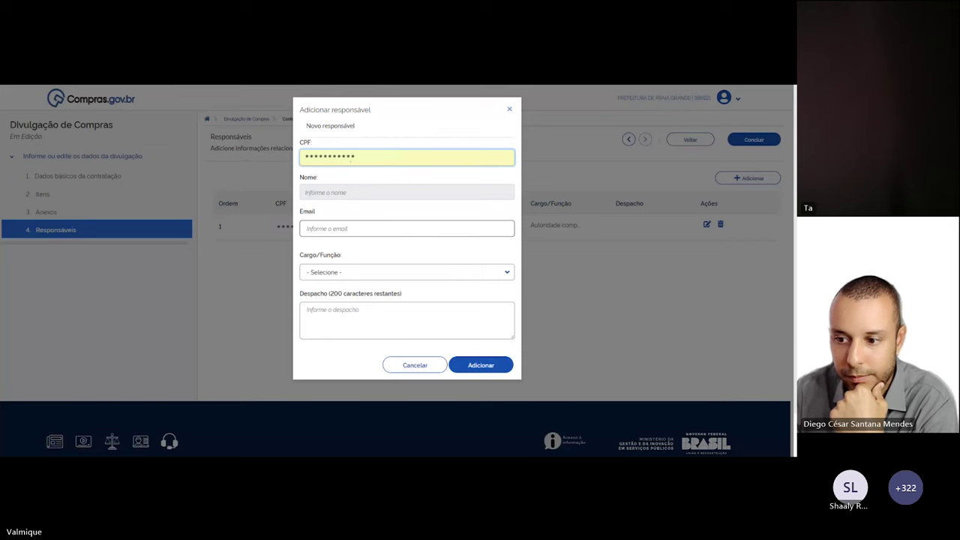
click(406, 228)
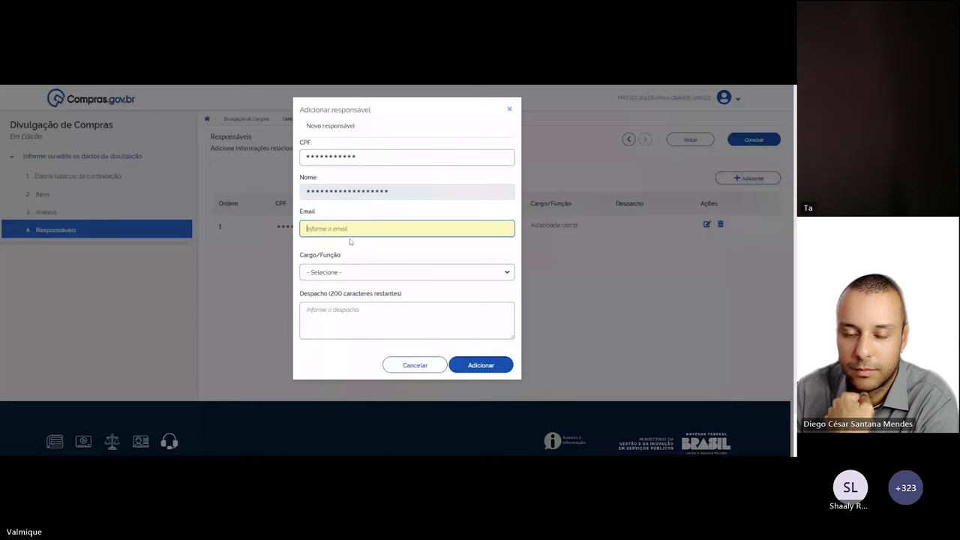
Enter the e-mail, add the person as Responsável pela contratação direta, and save the contratação
text(emai)
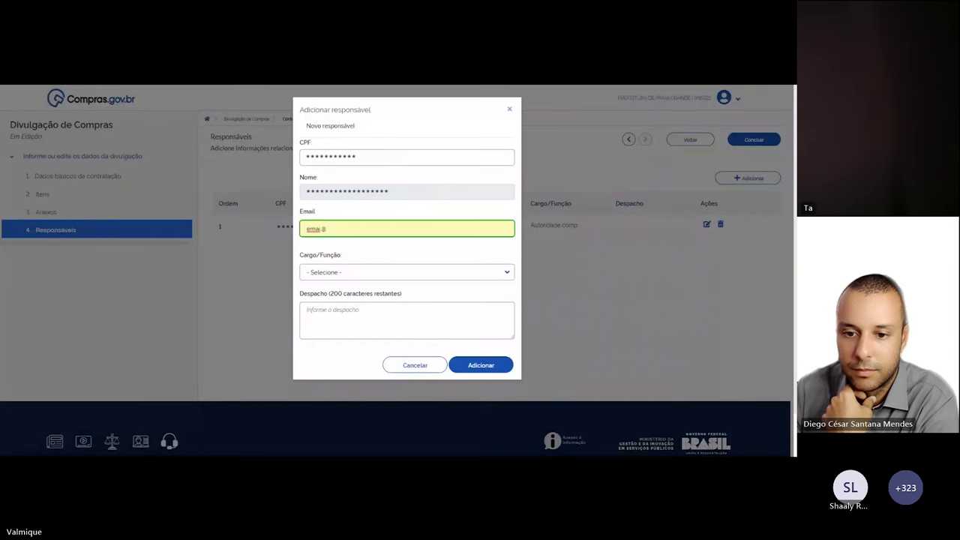
text(l@email.com)
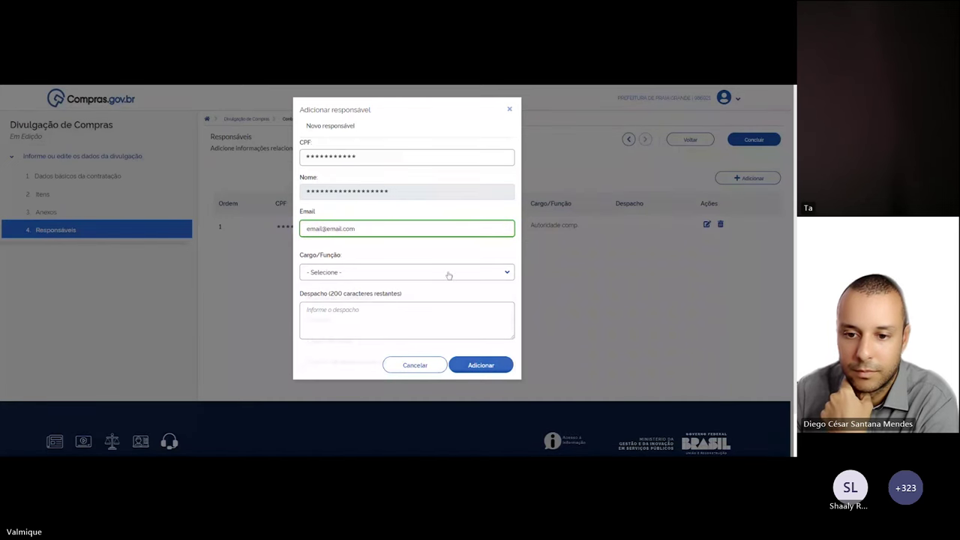
click(449, 272)
scroll(425, 300, down, 2)
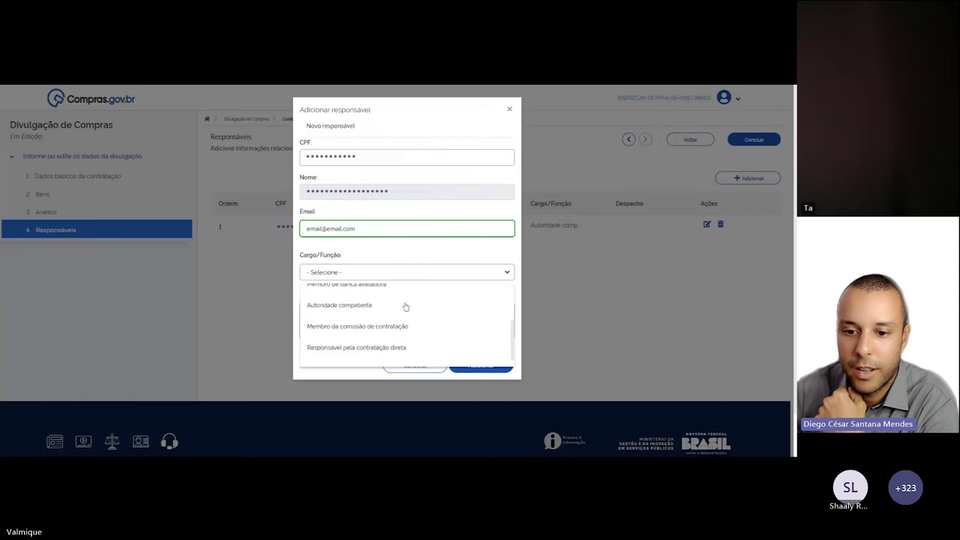
scroll(449, 338, down, 1)
click(390, 338)
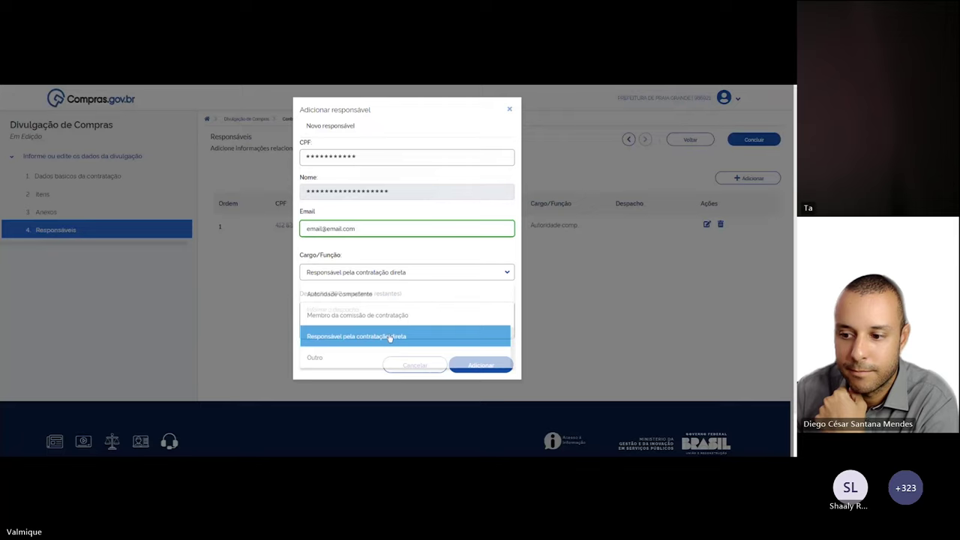
click(481, 365)
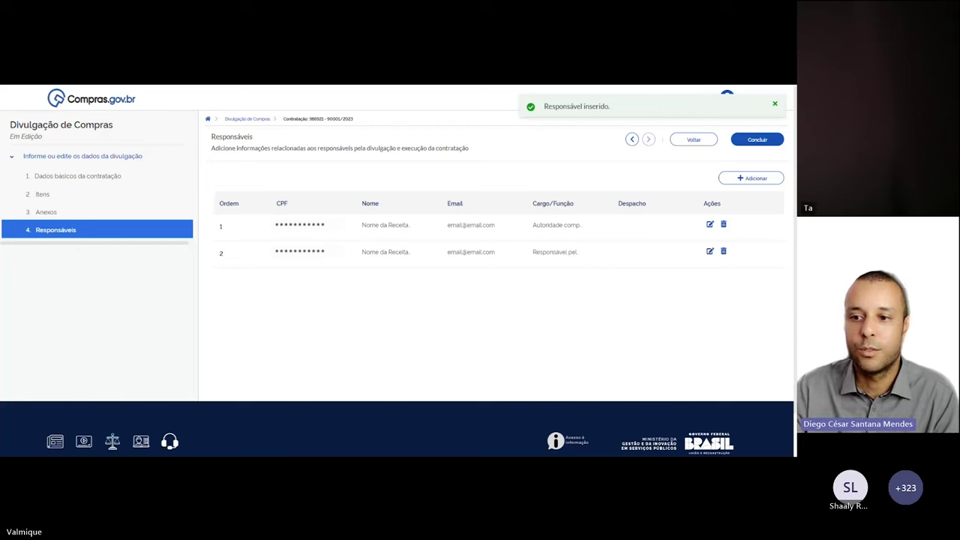
click(757, 140)
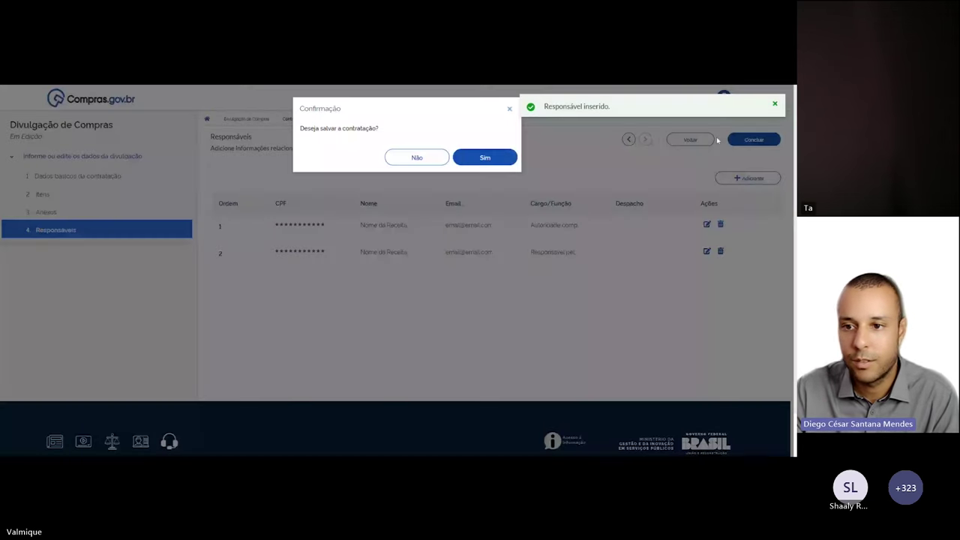
click(501, 160)
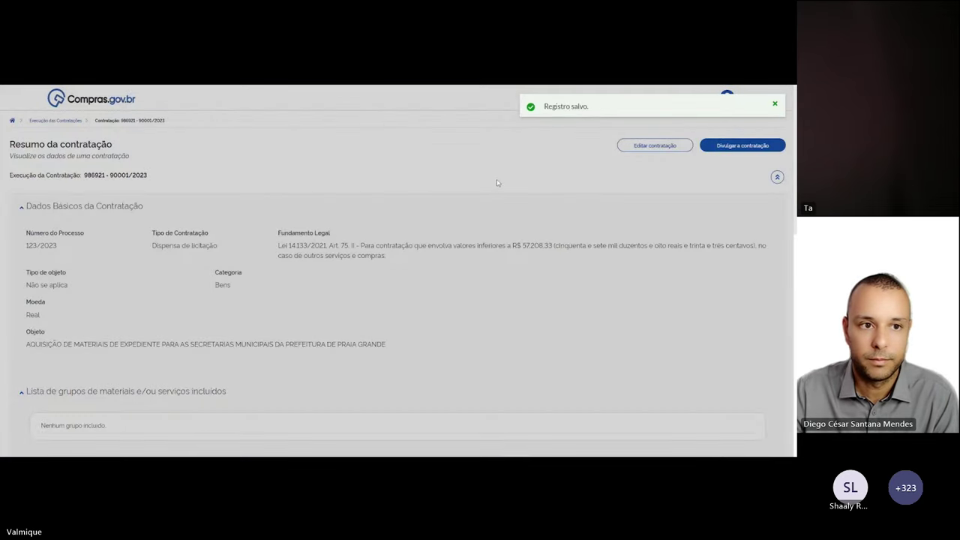
Publish the contratação to PNCP from the bottom of Resumo da contratação
scroll(496, 182, down, 10)
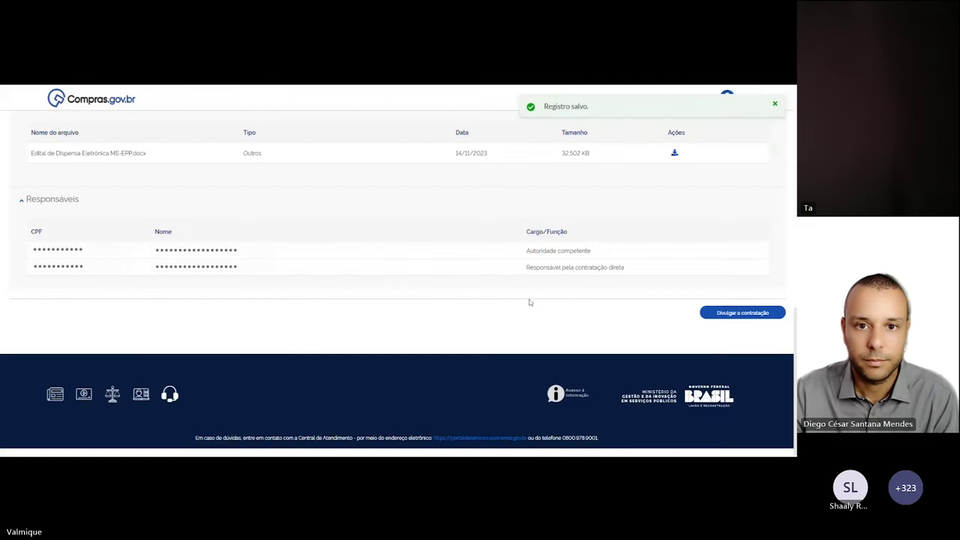
click(742, 312)
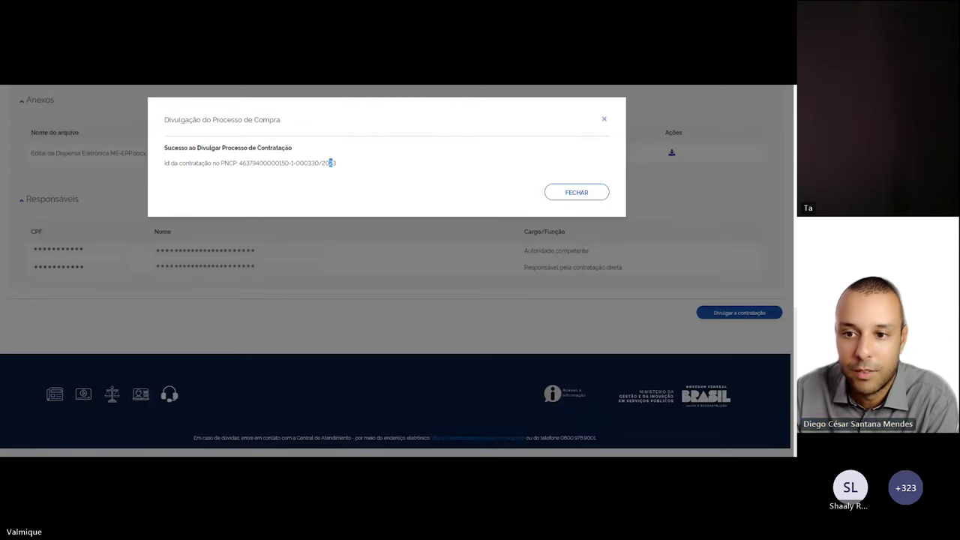
Highlight the entire Id da contratação no PNCP shown in the success message
drag(331, 163, 239, 163)
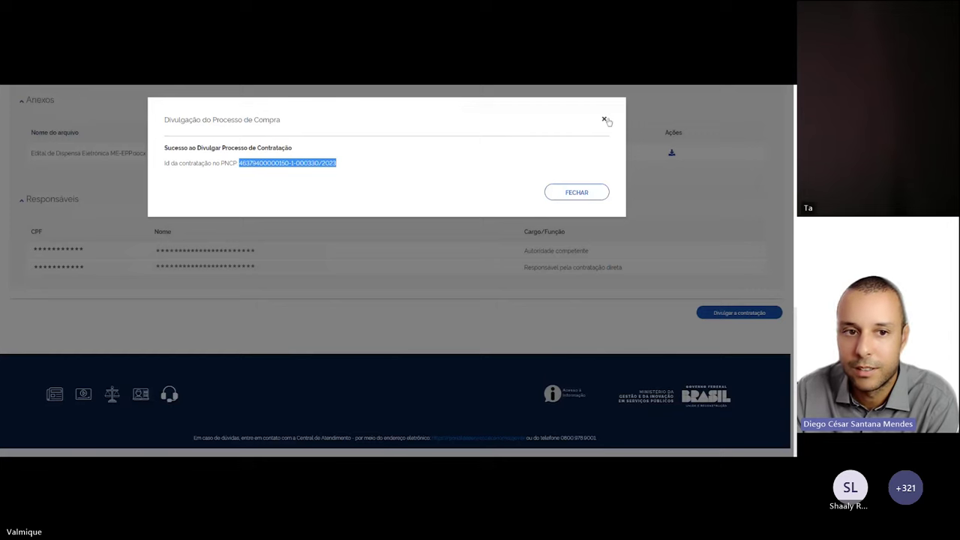
Close the Divulgação success message and switch to the PNCP portal window
click(604, 120)
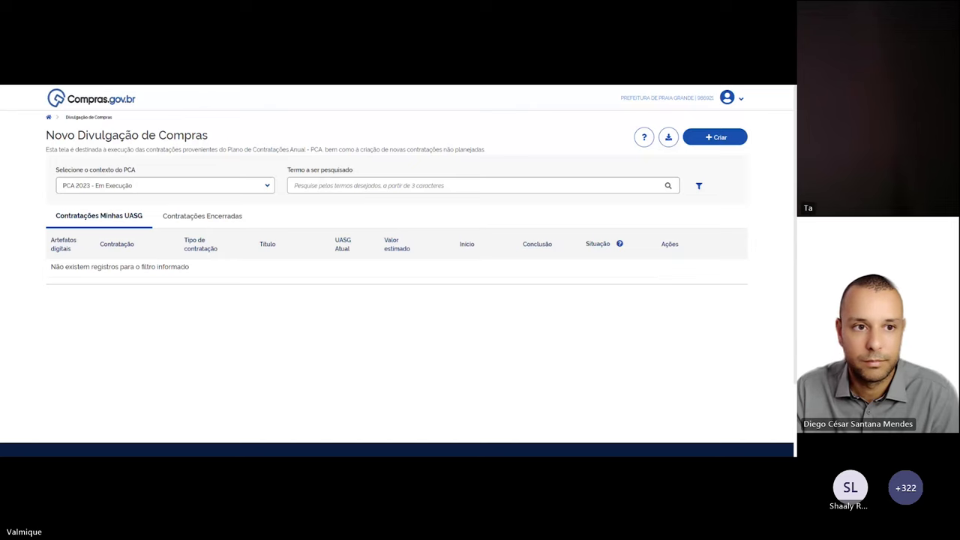
key(ctrl+Tab)
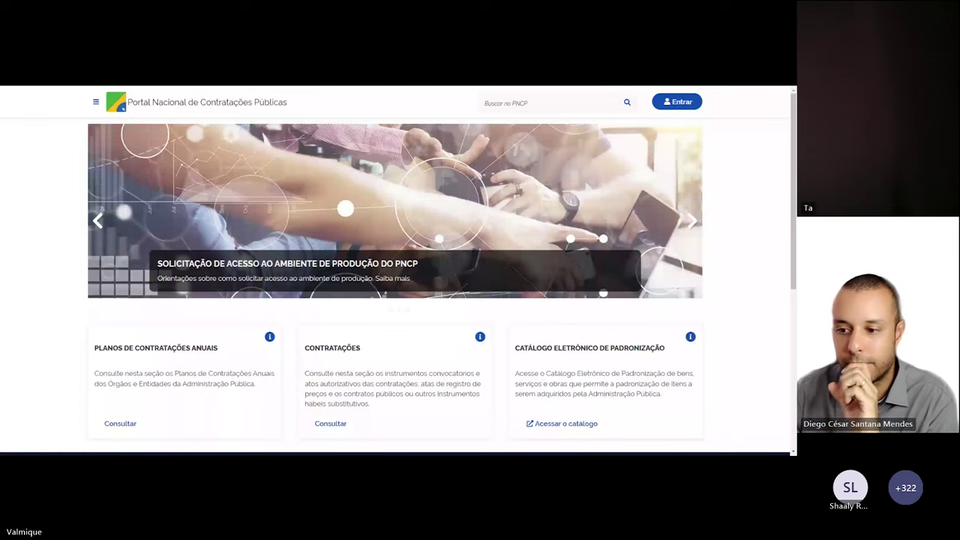
scroll(349, 339, down, 1)
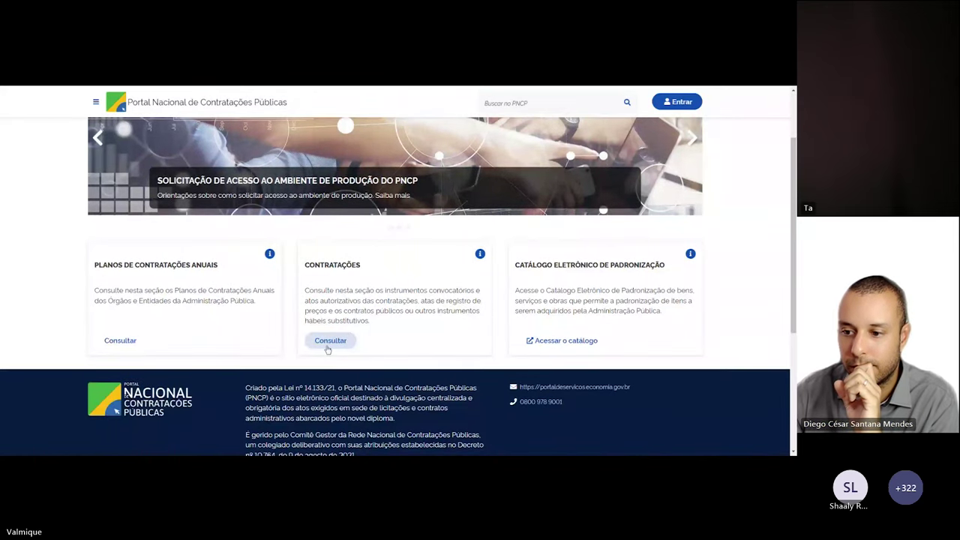
Run the Contratações search on the PNCP portal and scroll through the published results
click(329, 341)
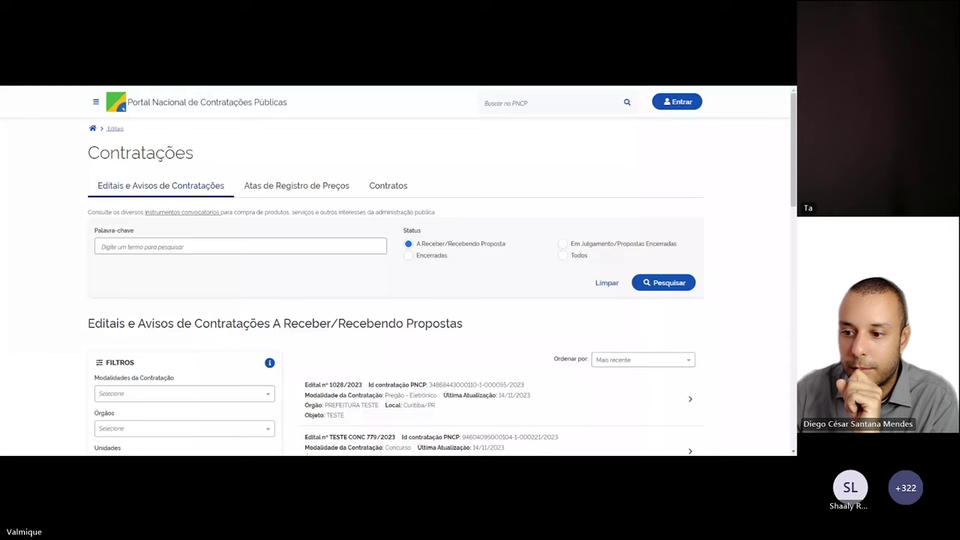
scroll(209, 206, down, 1)
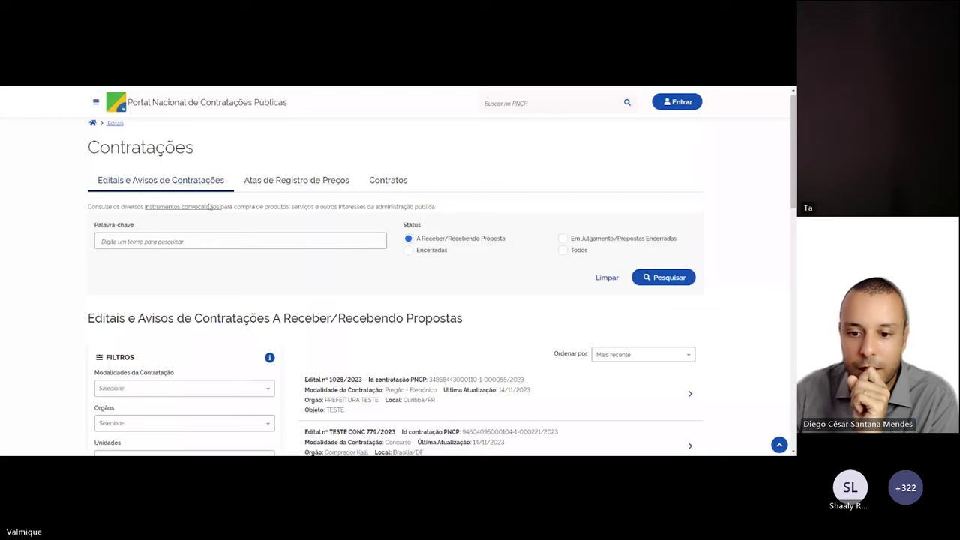
scroll(209, 206, down, 1)
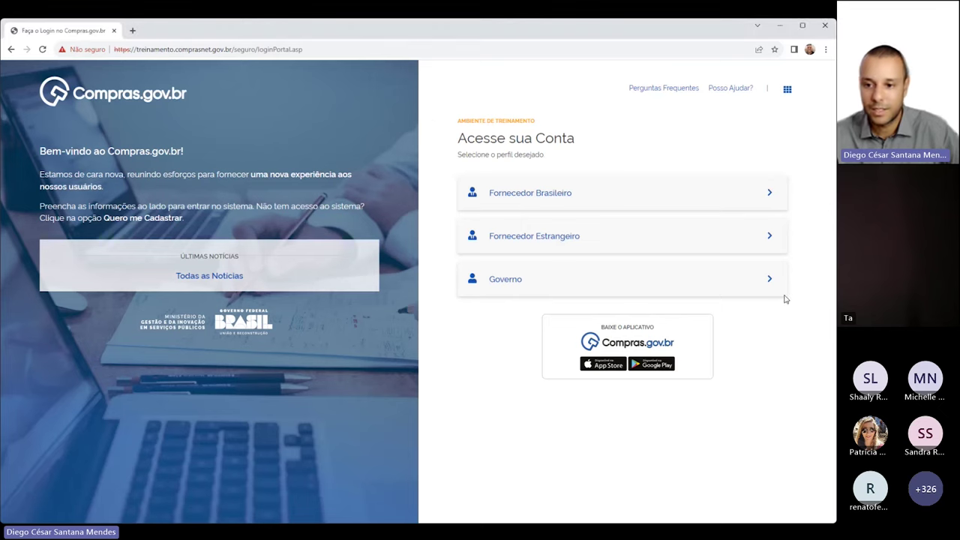
Log in as a Governo user with CPF and password, then browse systems to Divulgação de Compras
click(768, 279)
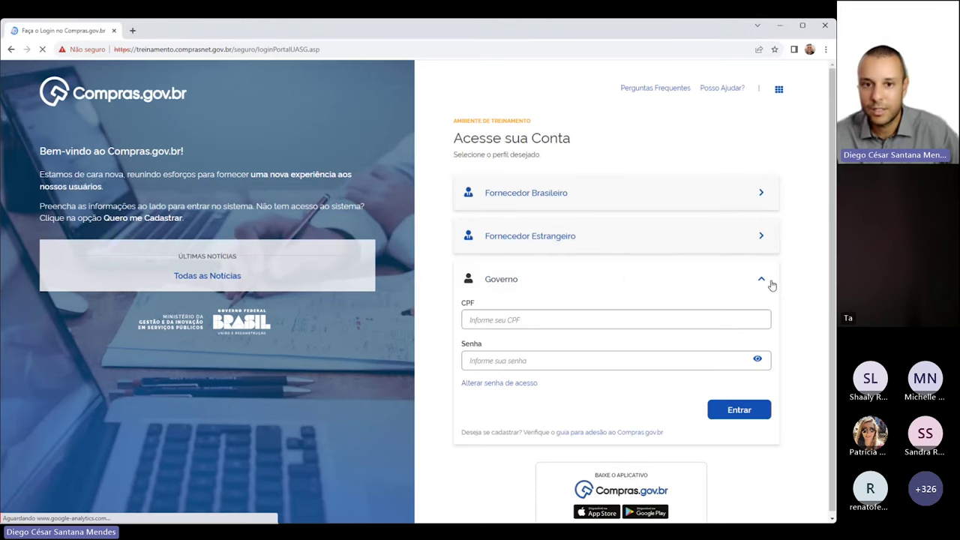
drag(451, 121, 536, 126)
click(537, 125)
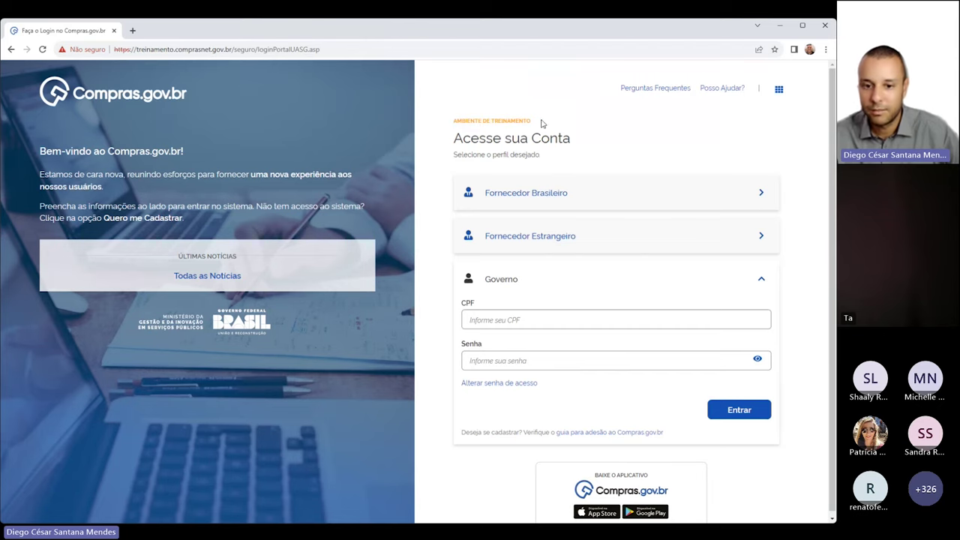
click(539, 323)
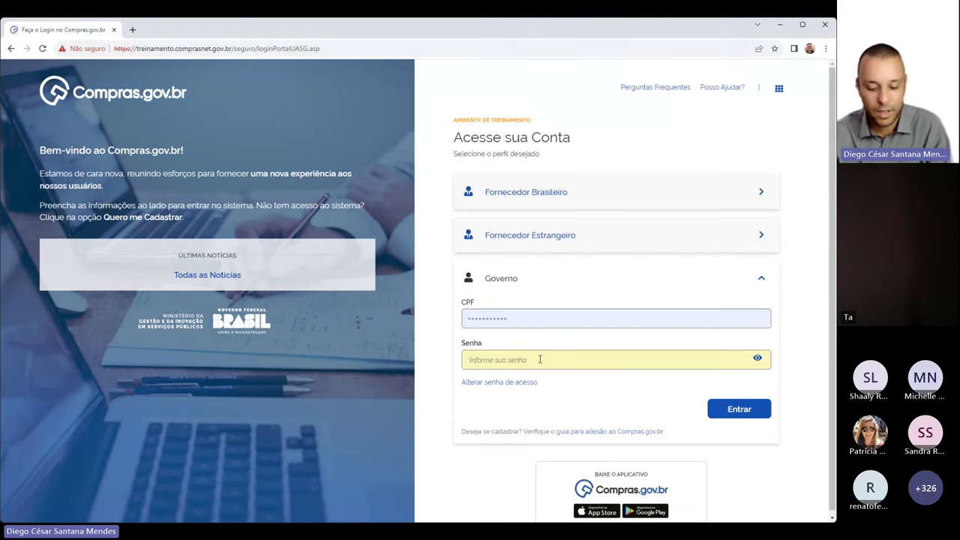
text(•••••••••)
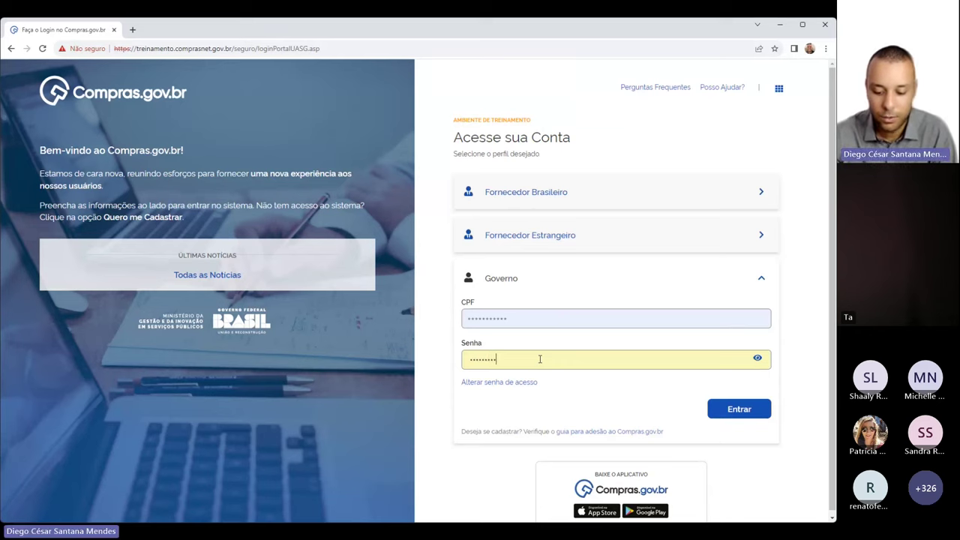
text(•••)
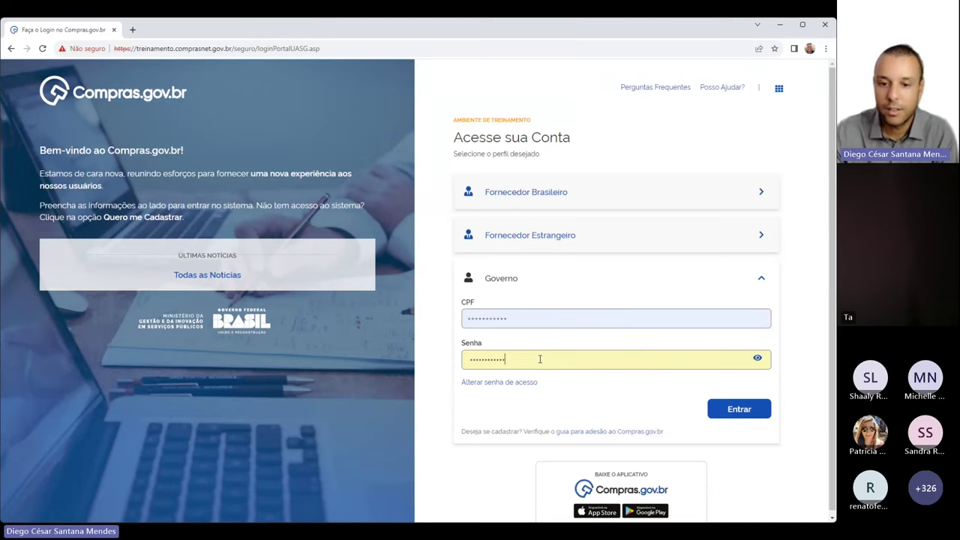
key(Return)
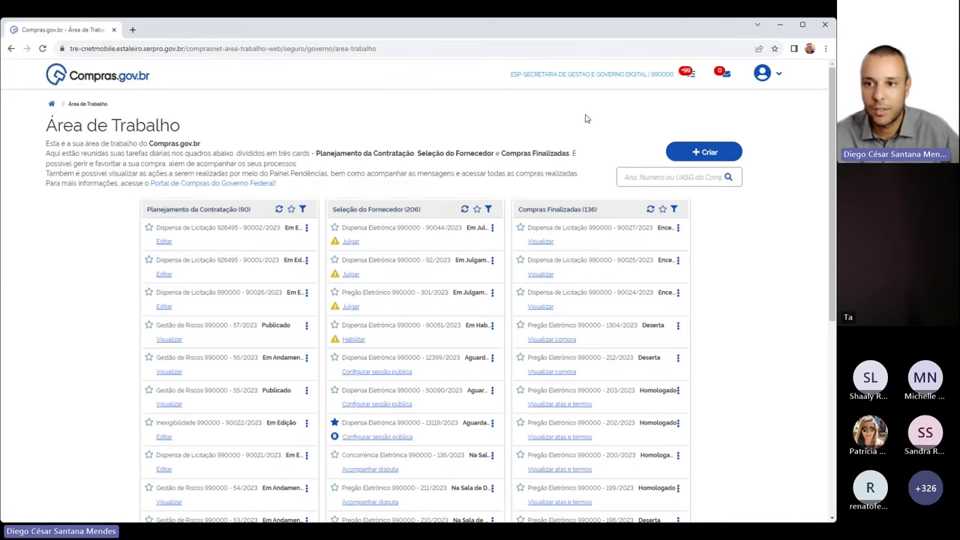
click(779, 74)
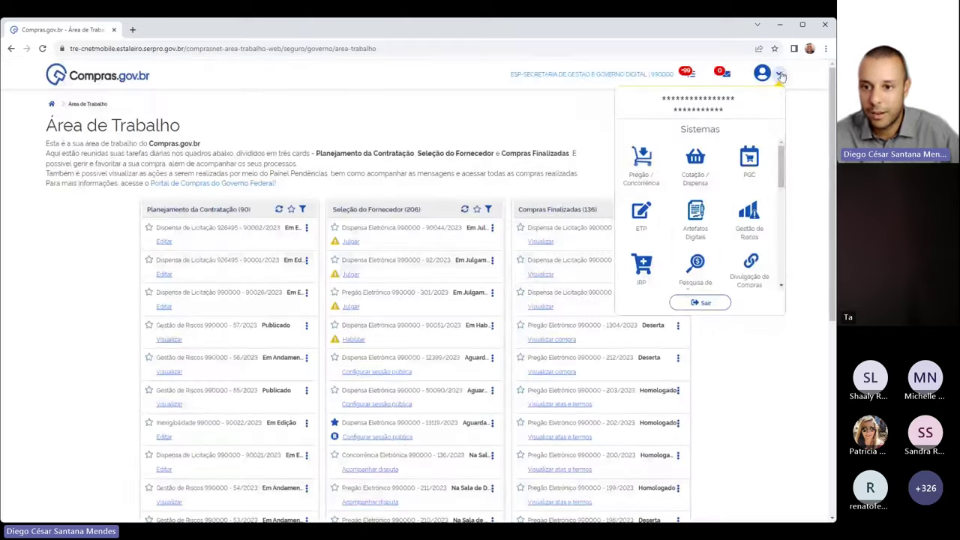
scroll(746, 214, down, 3)
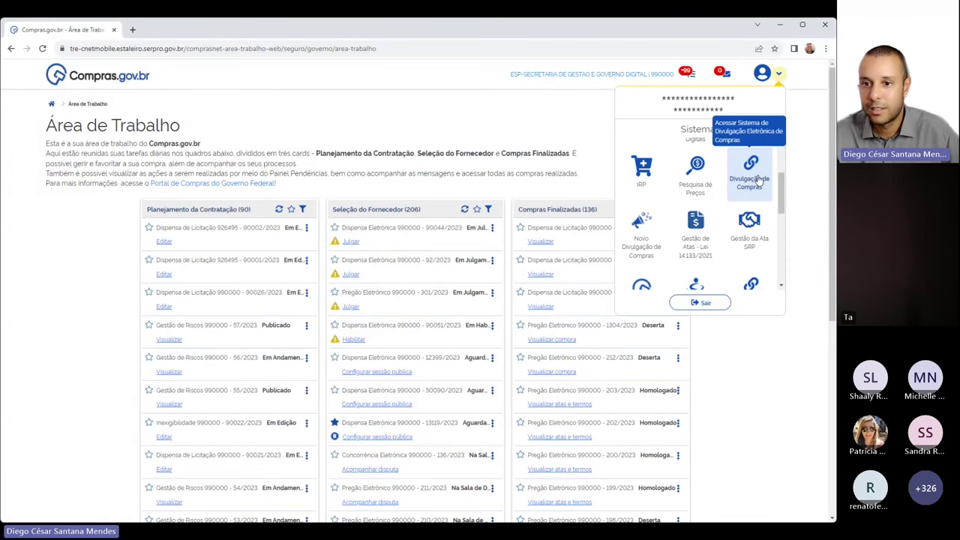
Launch Divulgação de Compras and open the Dispensa/Inexigibilidade Incluir form
click(750, 168)
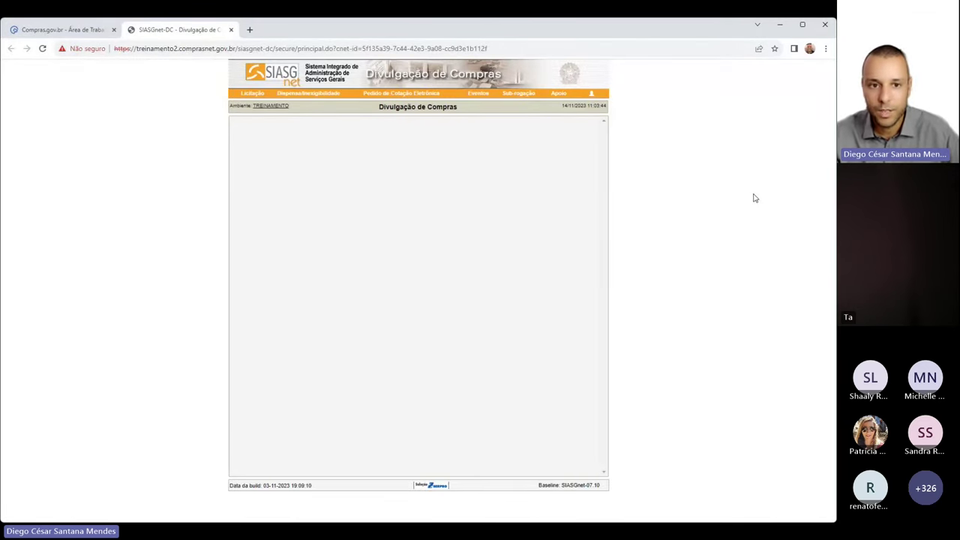
mouse_move(335, 97)
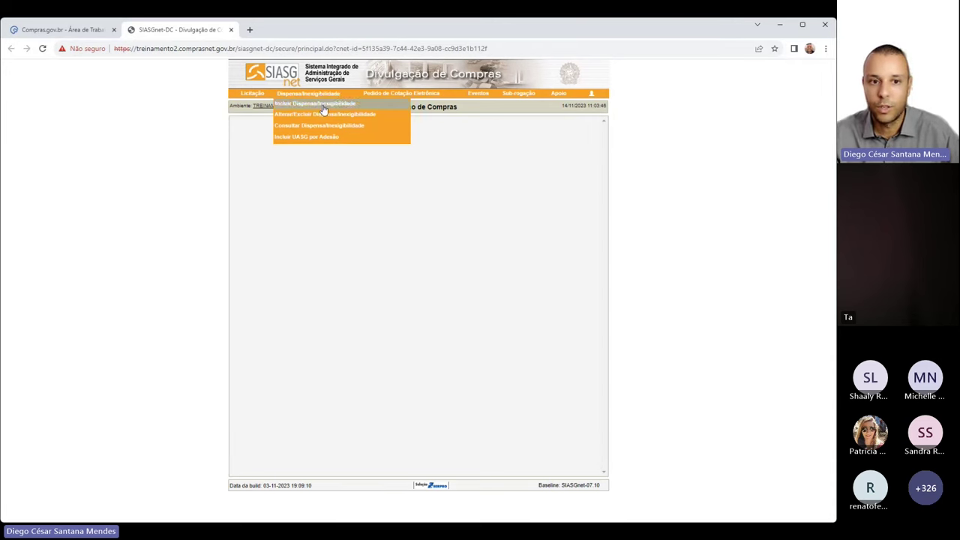
click(315, 109)
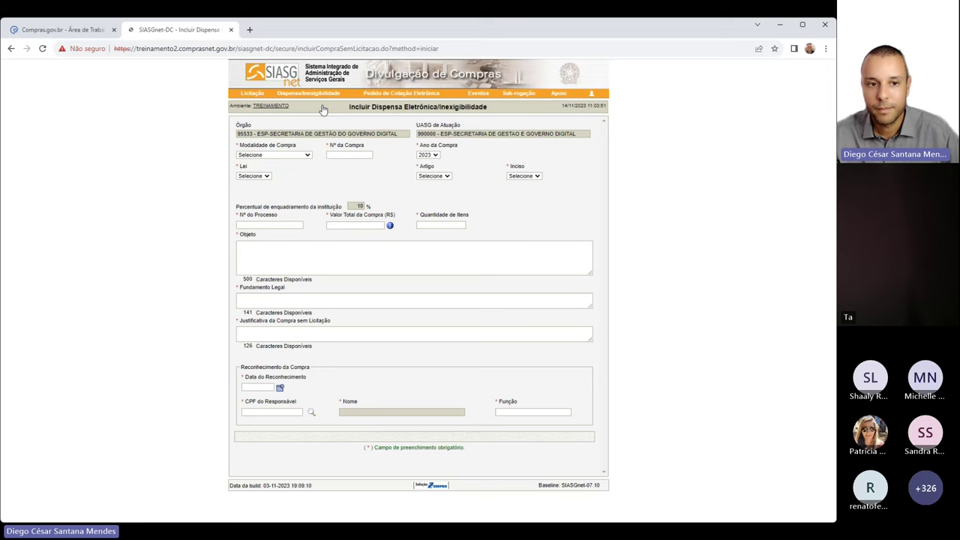
Choose Dispensa de Licitação, enter purchase number 14111, and select Lei 14.133/2021
click(297, 172)
click(355, 154)
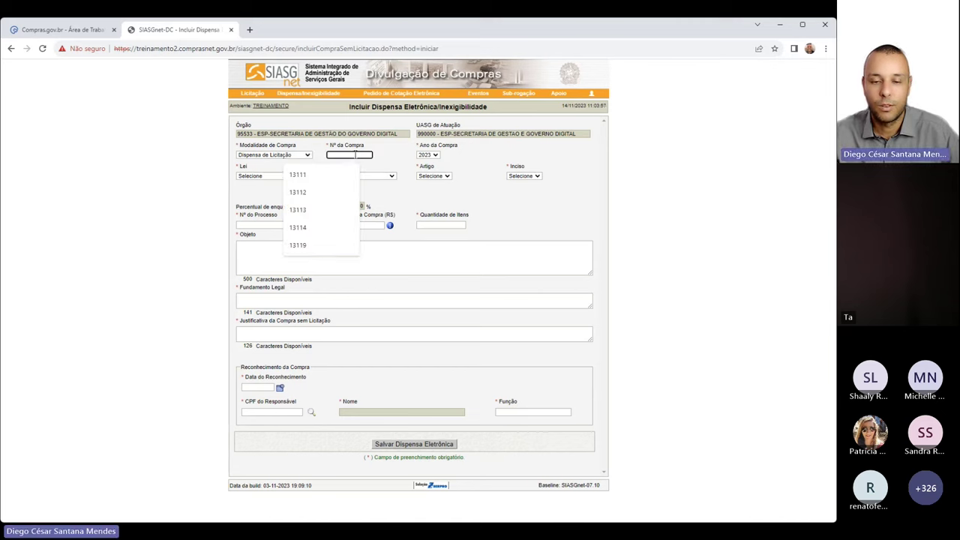
text(14)
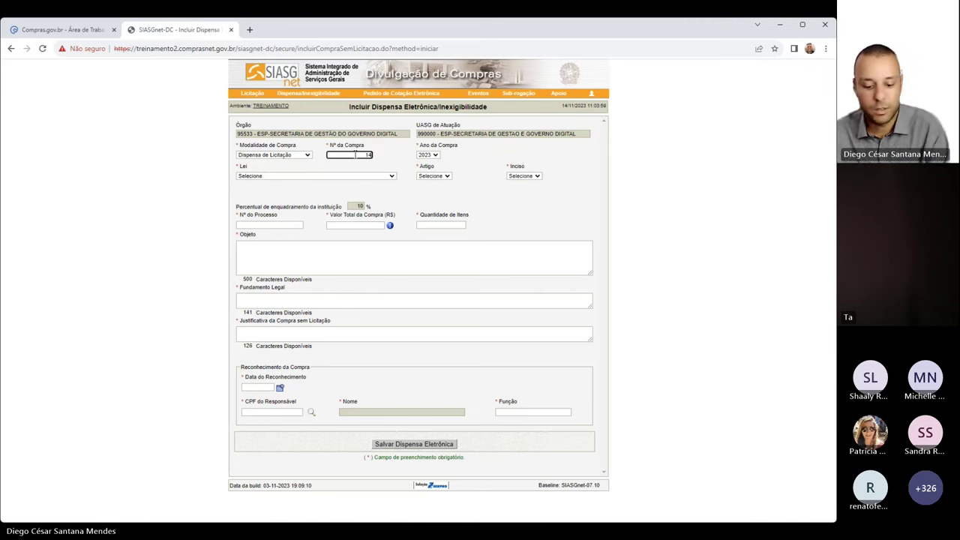
text(111)
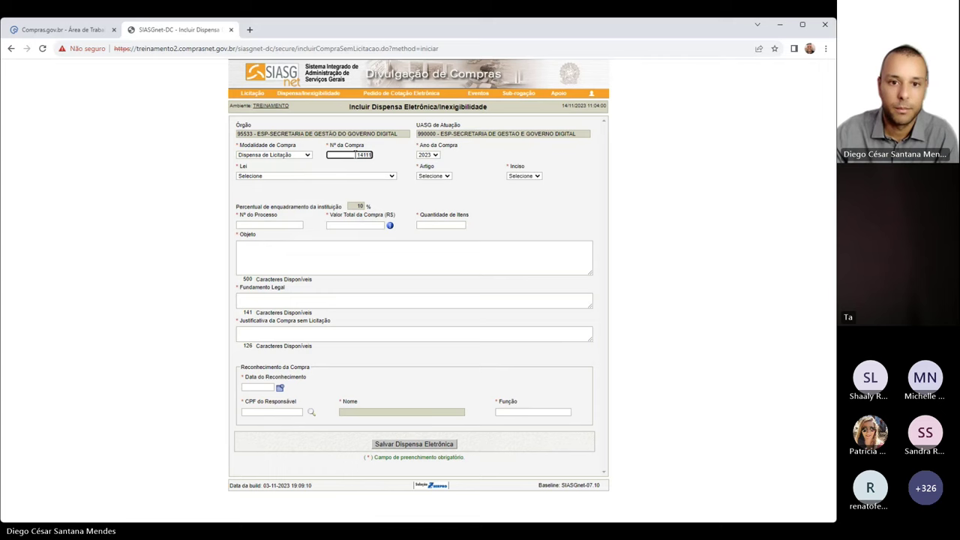
click(349, 182)
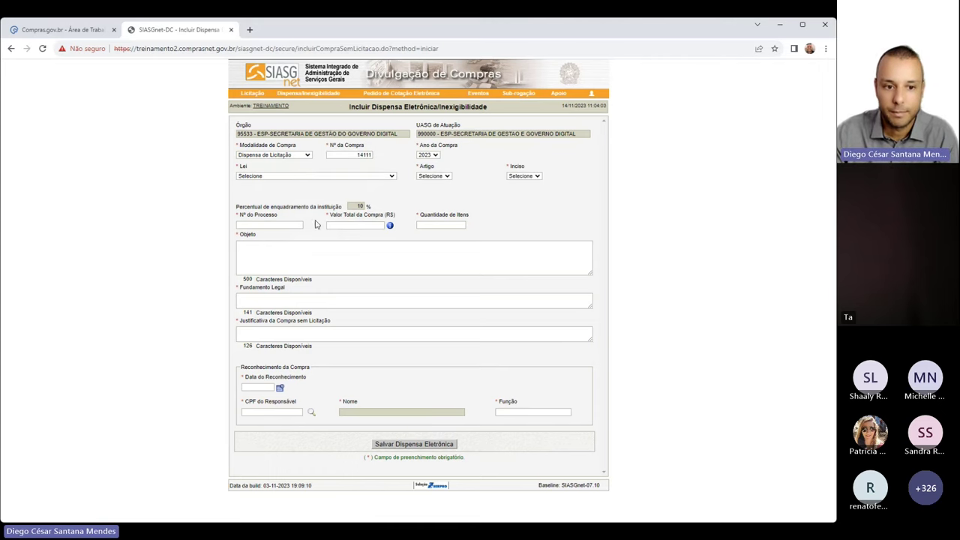
click(299, 283)
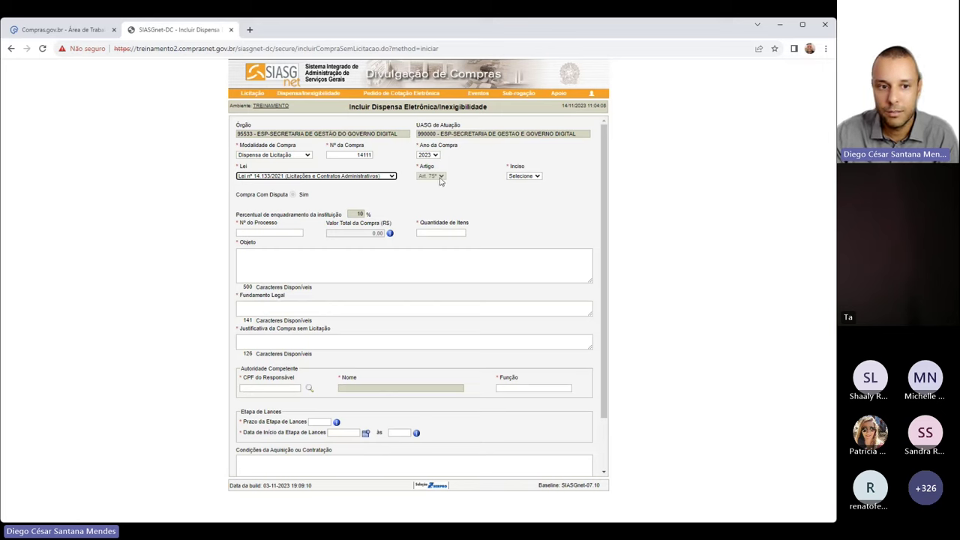
Review the Compra Com Disputa option, keep Dispensa de Licitação, and set Inciso II
drag(259, 195, 318, 197)
click(293, 195)
click(294, 195)
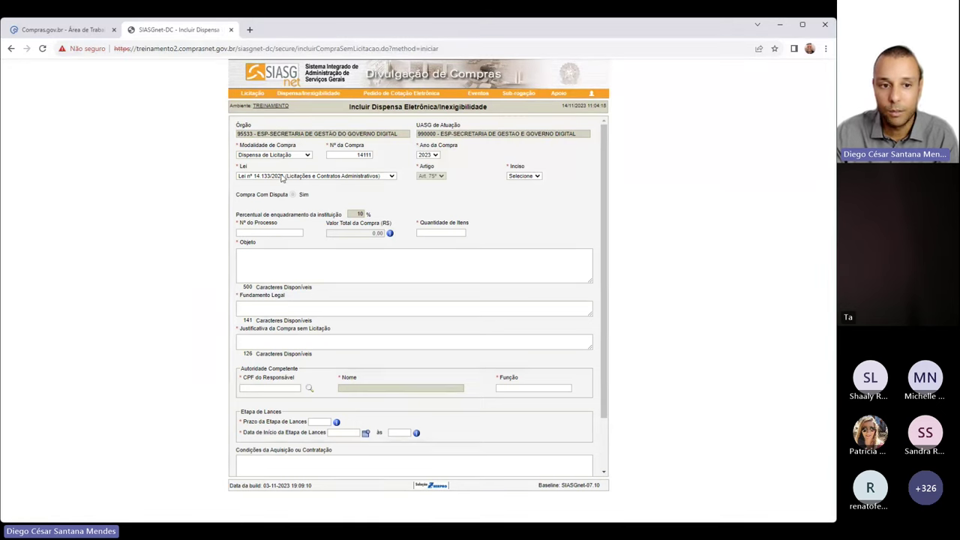
key(Down)
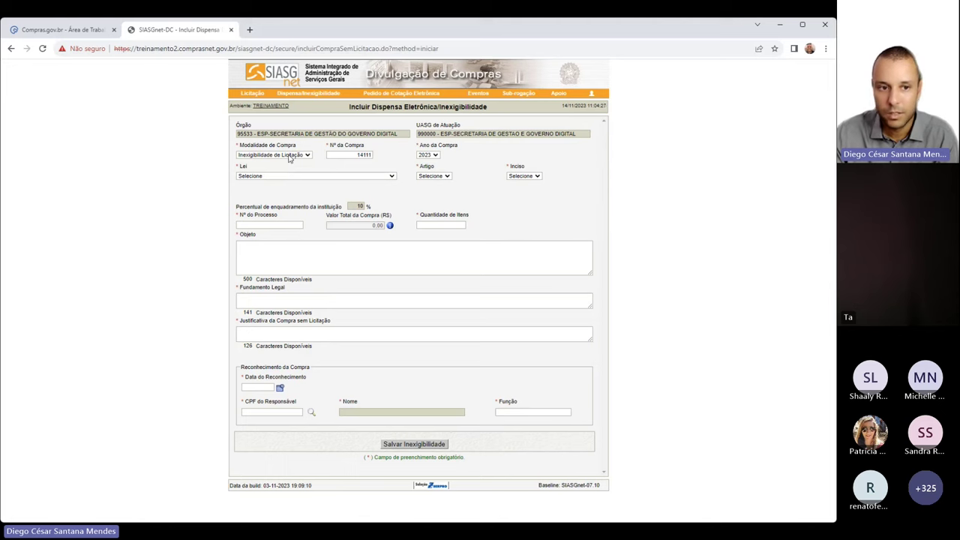
click(286, 173)
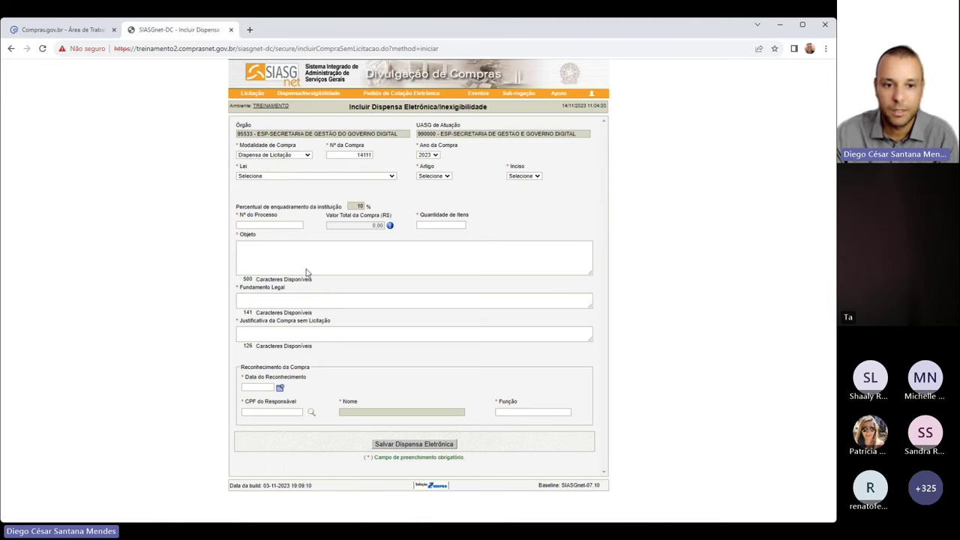
click(521, 201)
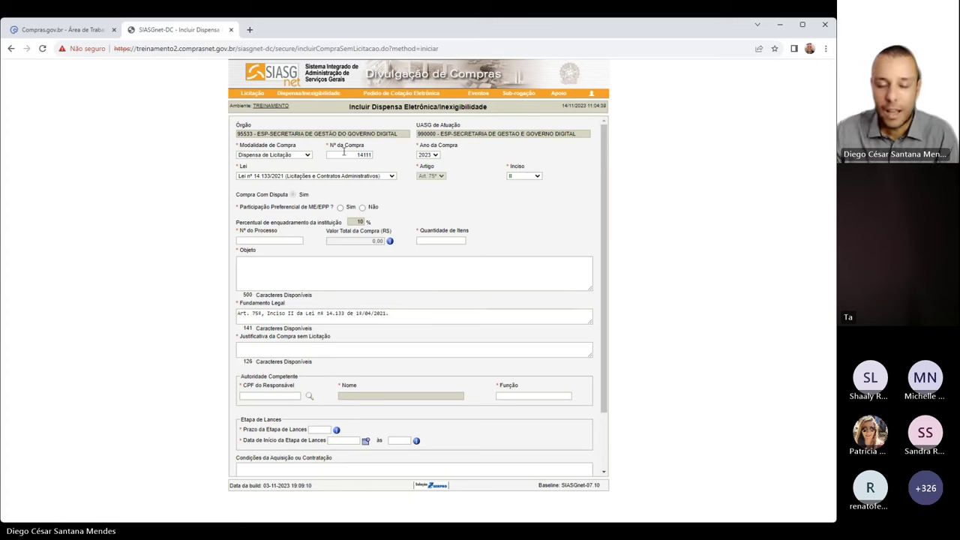
Change the purchase number from 14111 to 1
drag(329, 145, 382, 155)
click(380, 156)
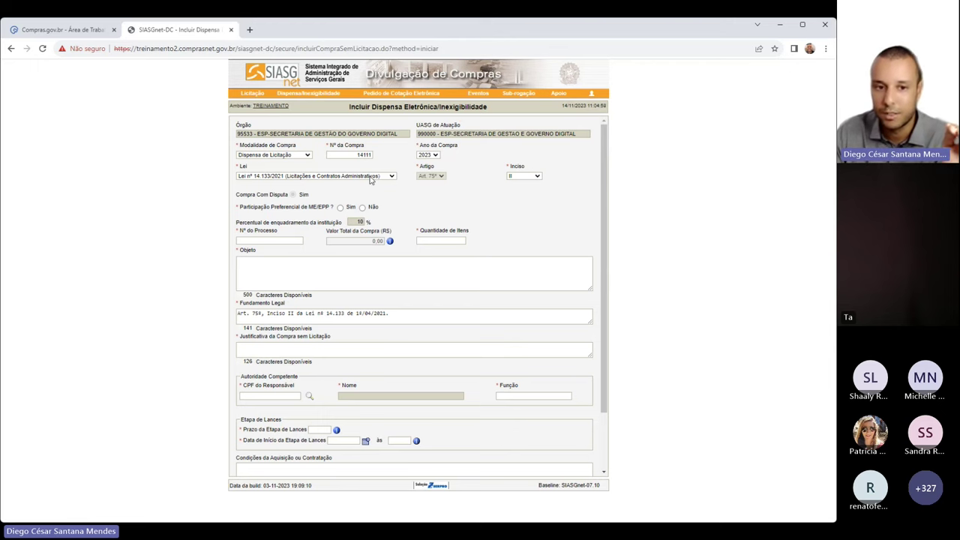
double_click(364, 156)
click(365, 156)
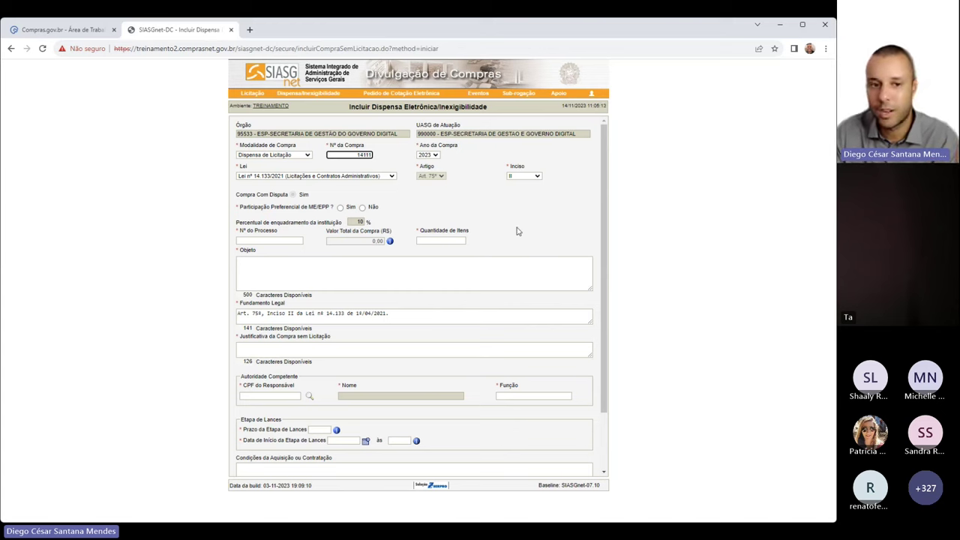
drag(354, 155, 387, 160)
text(1)
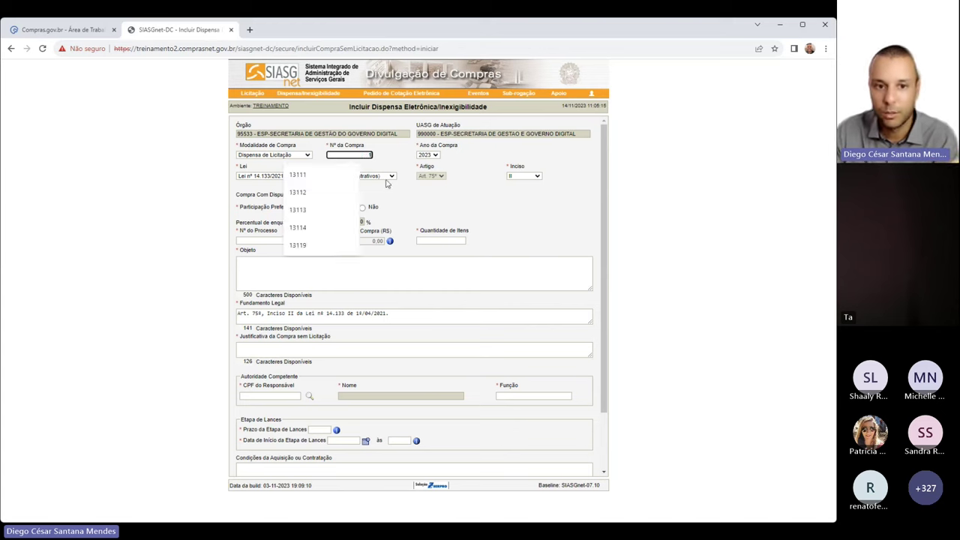
click(465, 223)
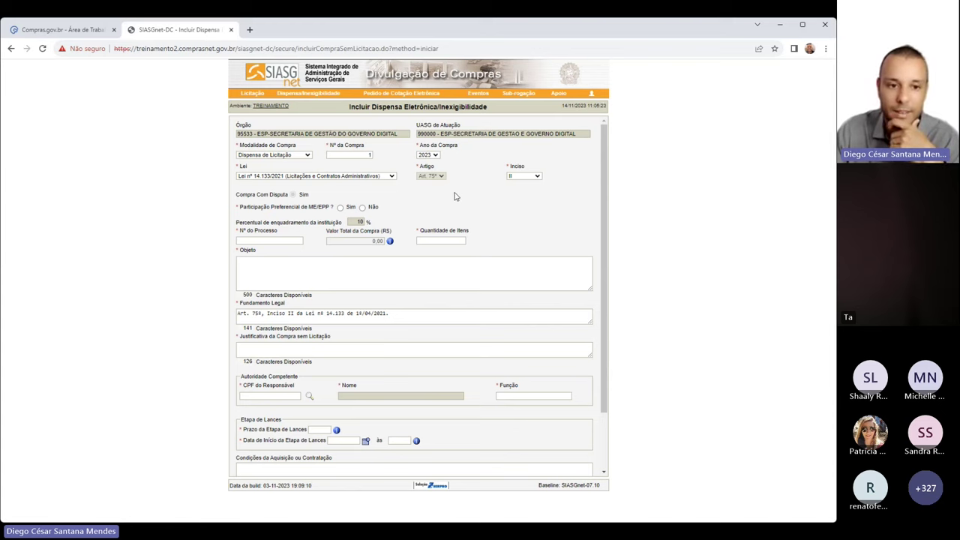
click(281, 240)
click(287, 260)
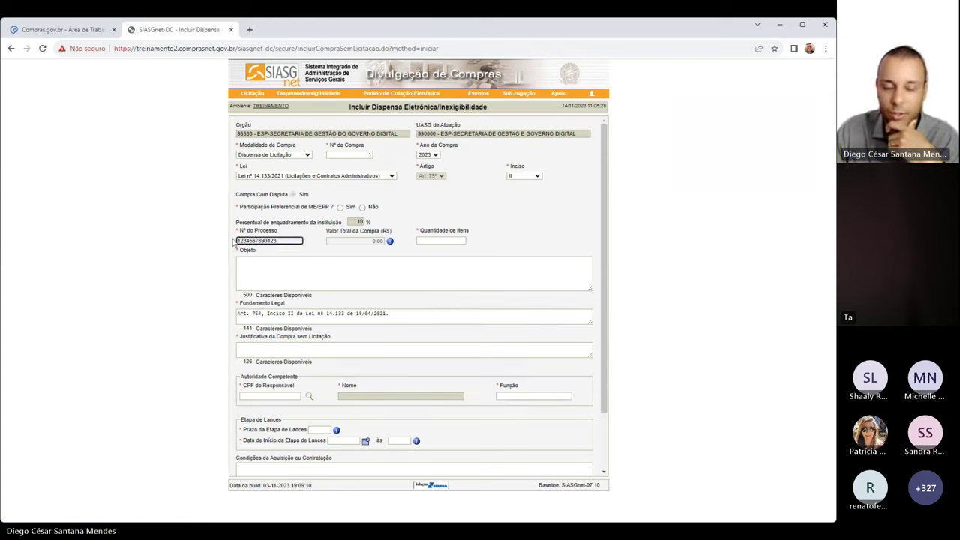
click(430, 240)
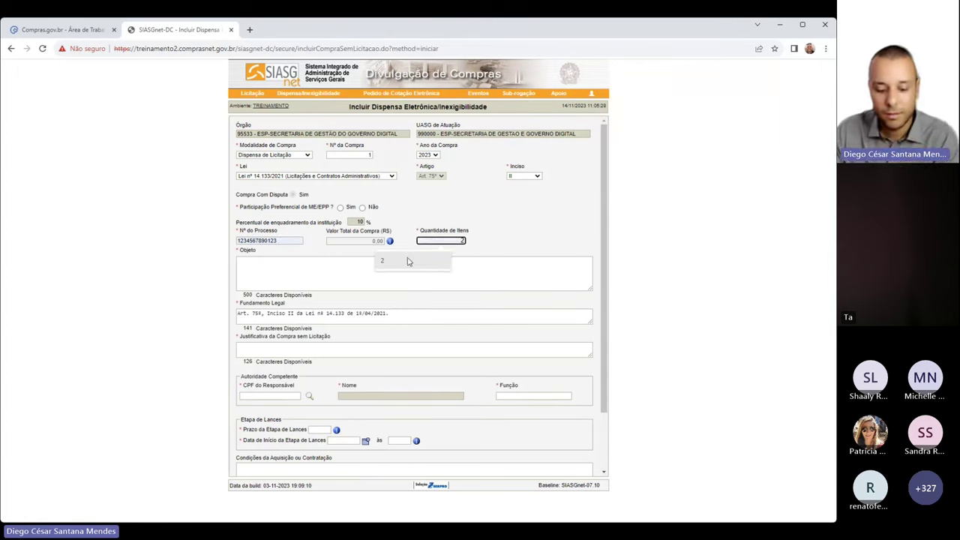
click(485, 252)
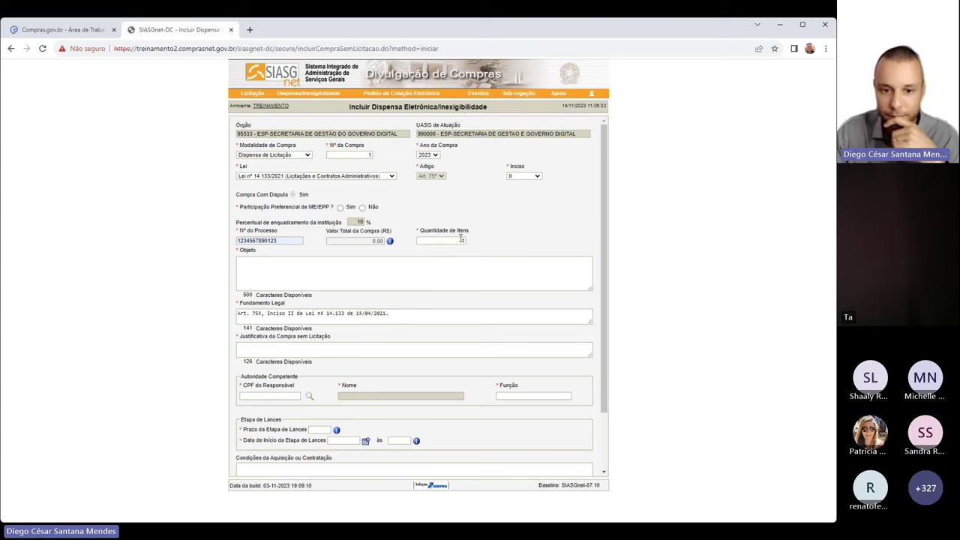
click(453, 240)
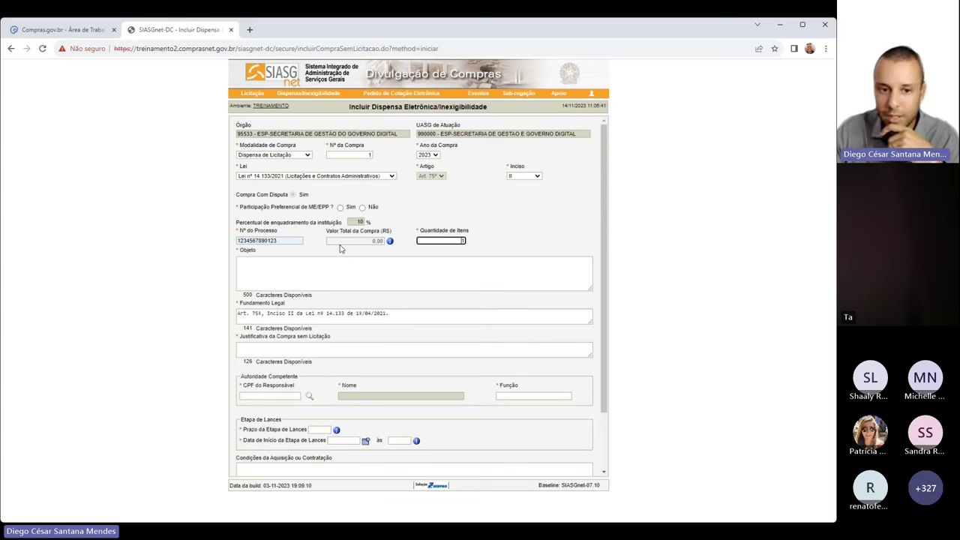
click(328, 225)
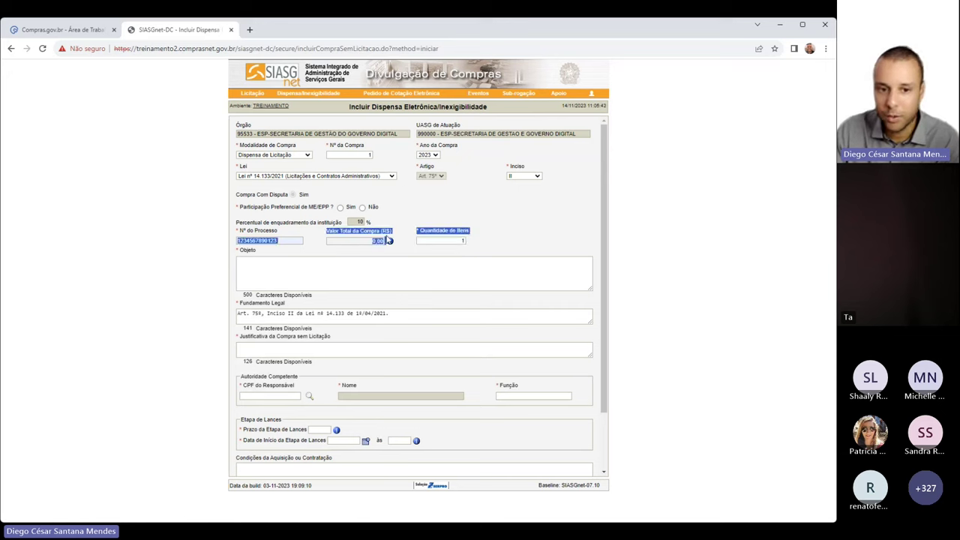
click(455, 241)
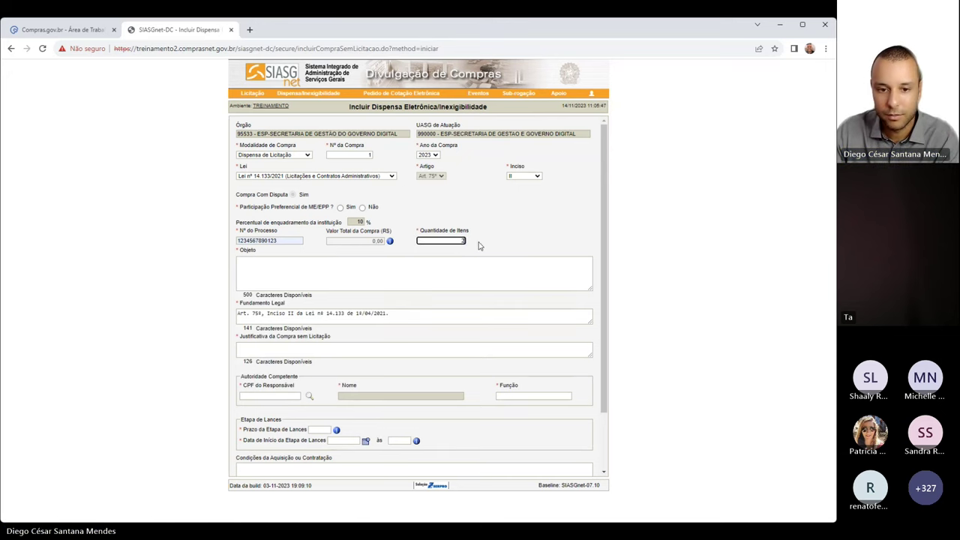
Set item quantity to 2 and the object to 'Aquisição de material de expediente'
text(2)
click(341, 265)
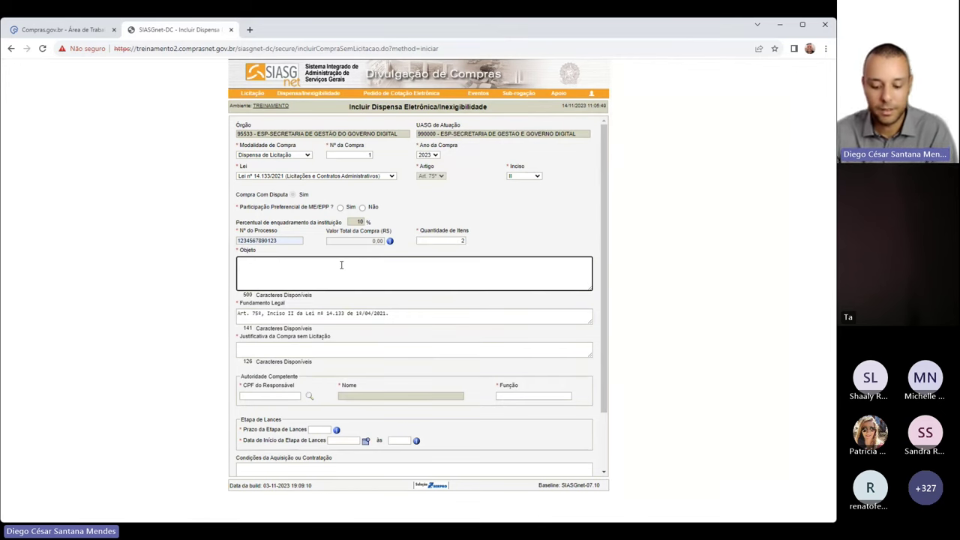
text(Aquisição de material de expediente)
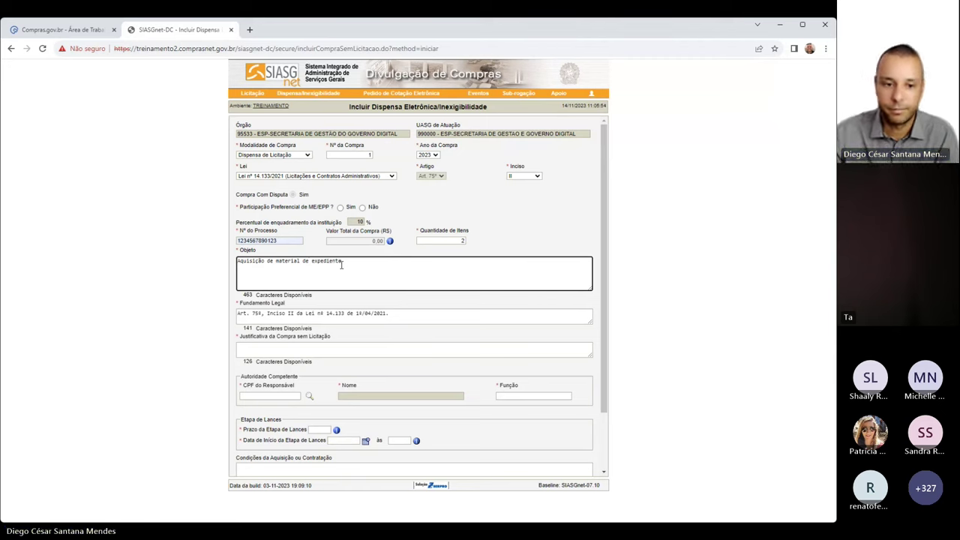
key(Tab)
Enter justification 'Dispensa por valor', the authority's CPF with name lookup, and role Autoridade competente
click(407, 345)
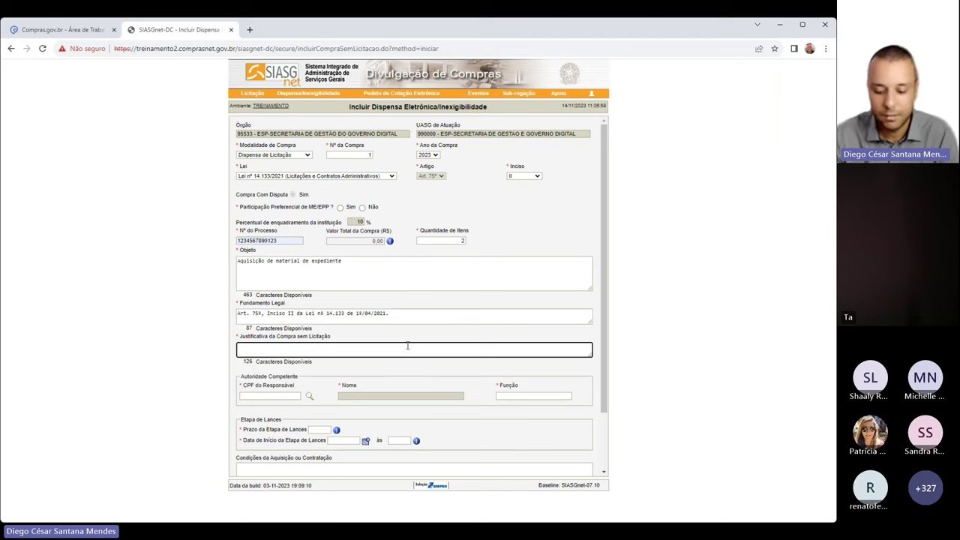
text(Dispen)
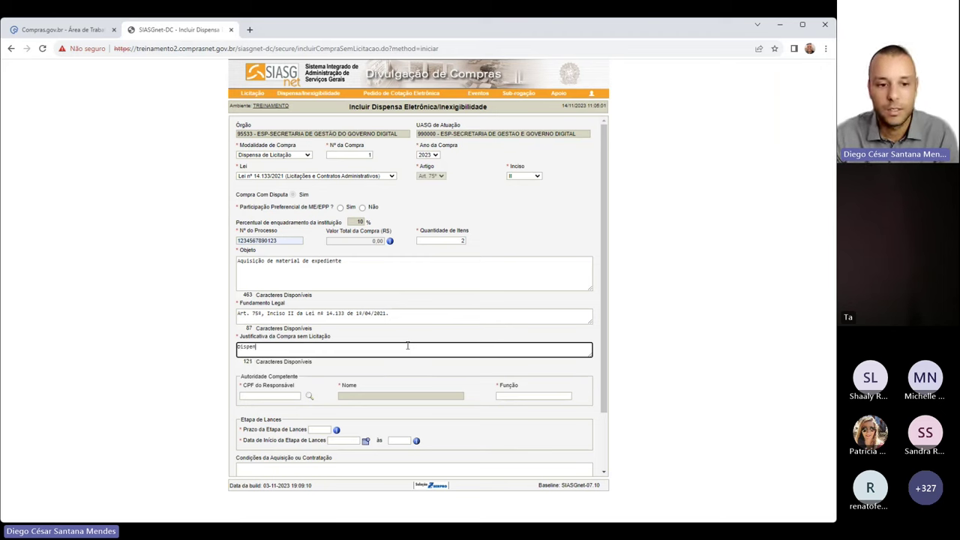
text(sa por valor)
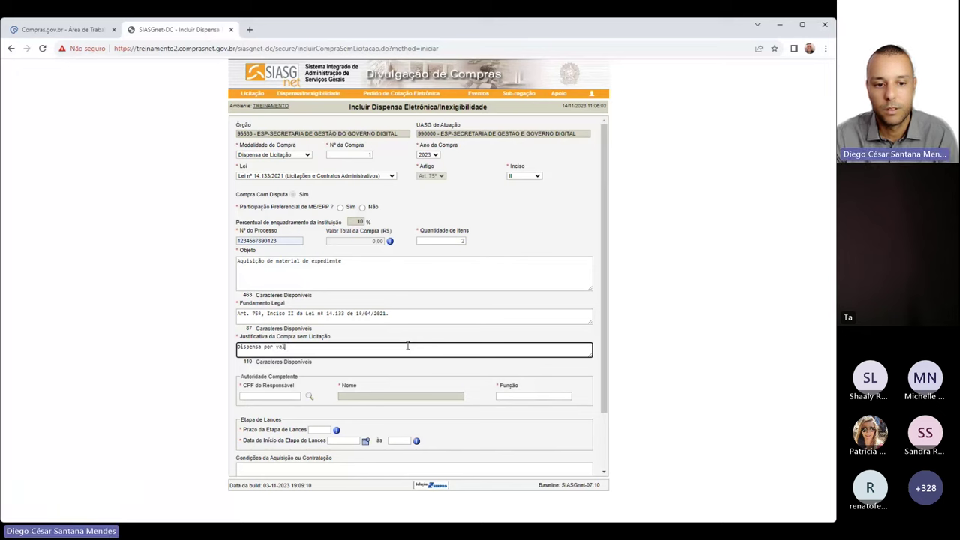
key(Tab)
text(12345678909)
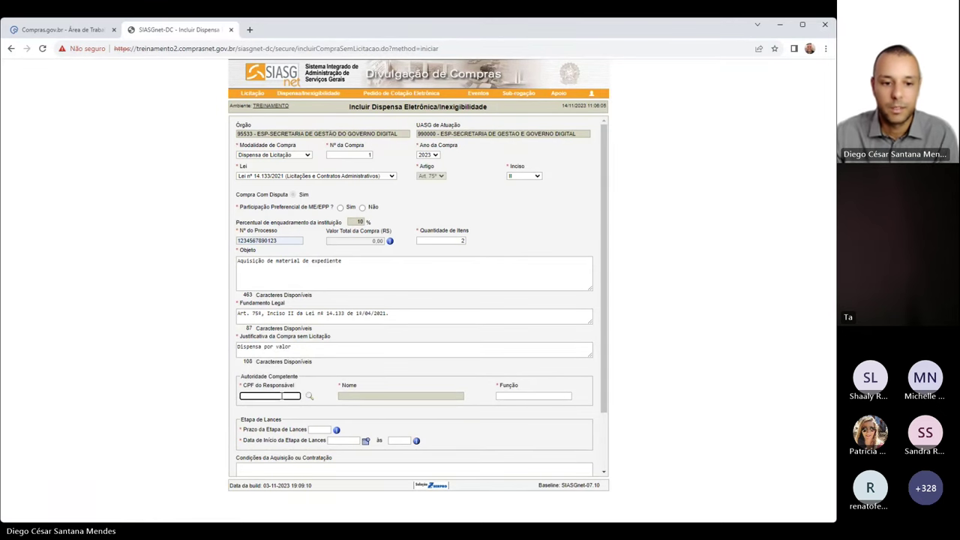
click(308, 396)
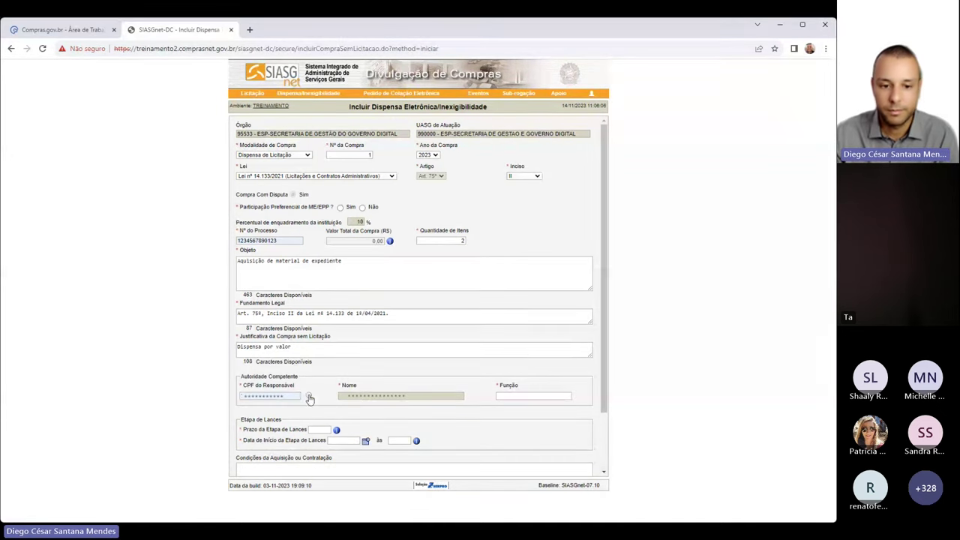
click(530, 397)
click(540, 415)
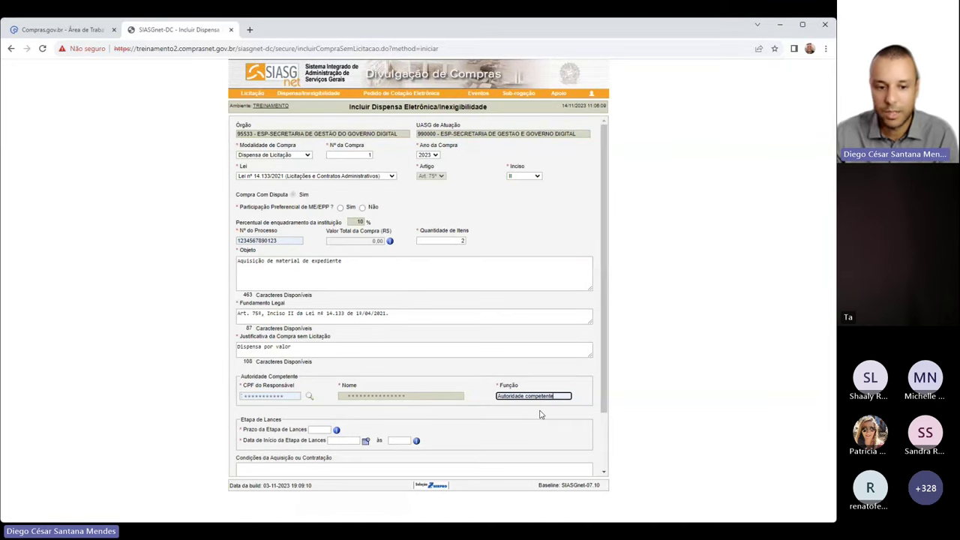
Set the Prazo da Etapa de Lances to 06:00
scroll(424, 252, down, 2)
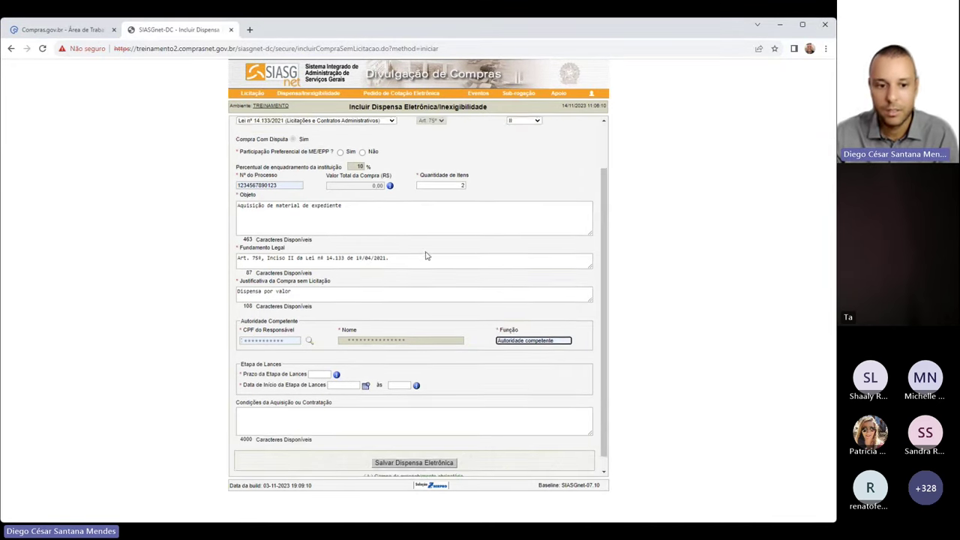
drag(245, 360, 452, 383)
click(486, 379)
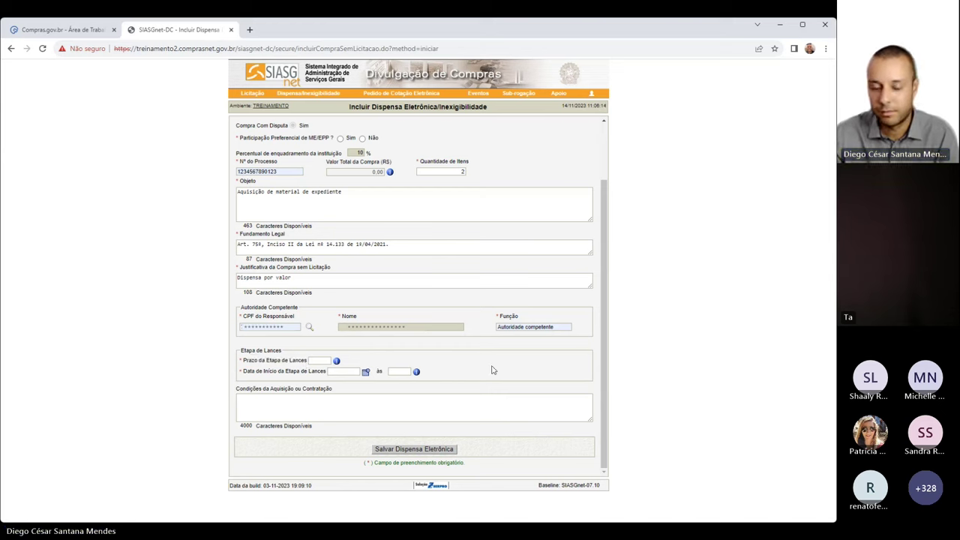
click(319, 360)
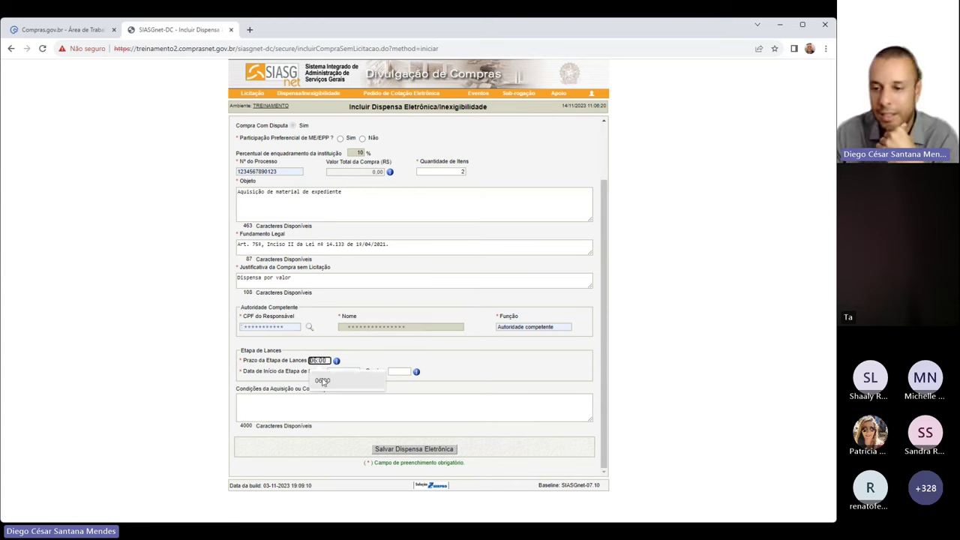
click(322, 381)
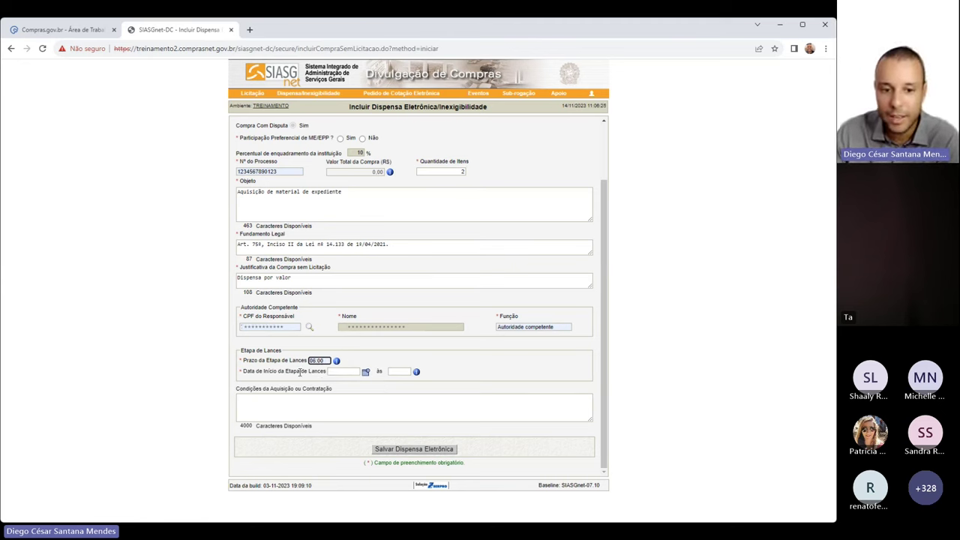
Set the bidding start to 21/11/2023 at 08:00
mouse_move(417, 373)
drag(258, 371, 326, 375)
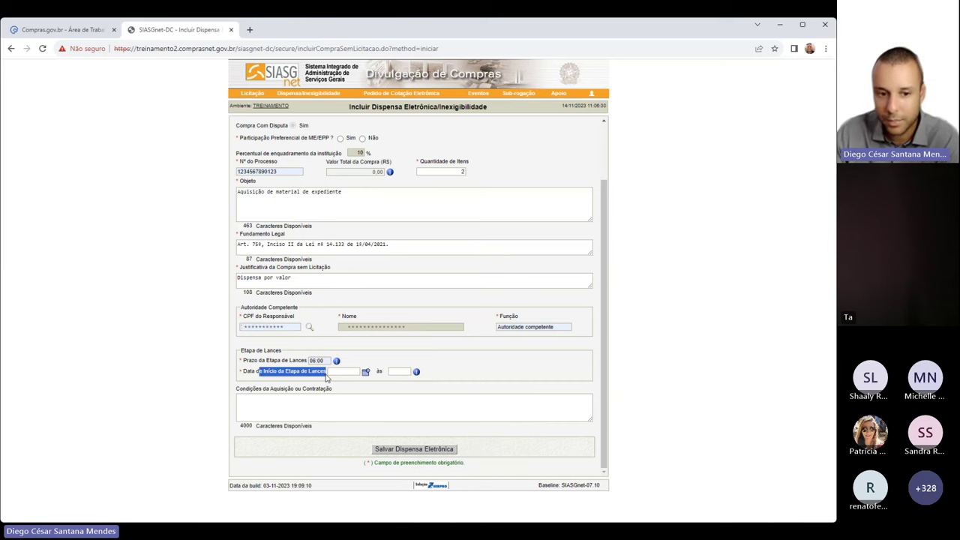
click(450, 367)
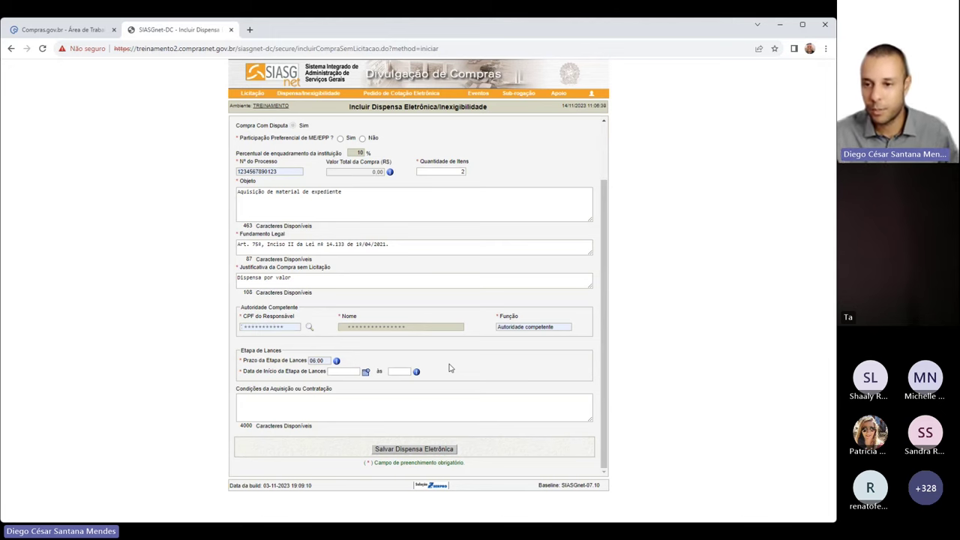
click(365, 371)
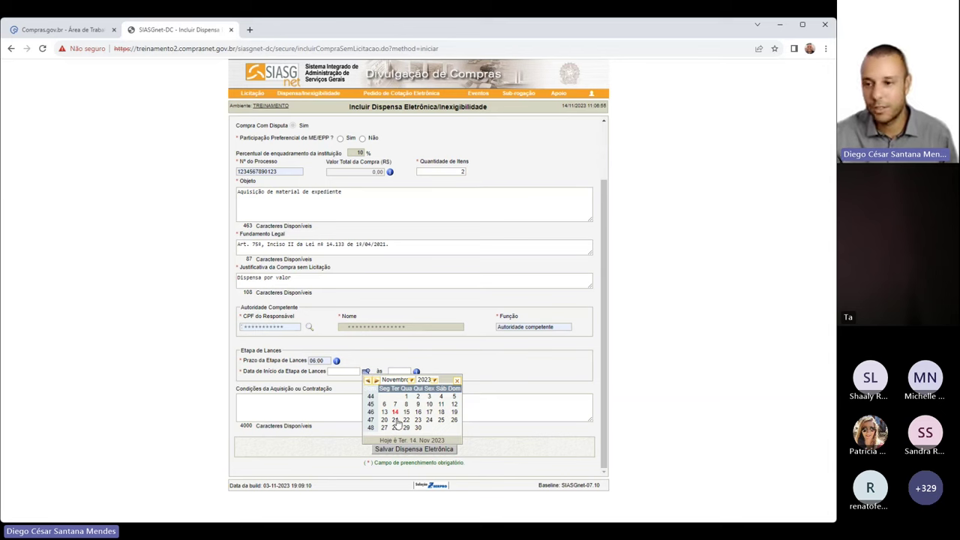
click(395, 420)
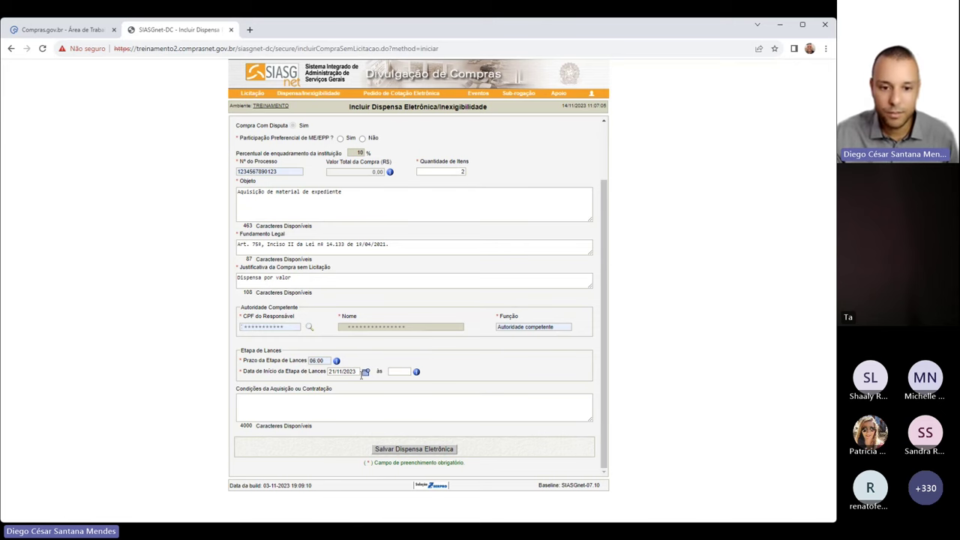
click(396, 371)
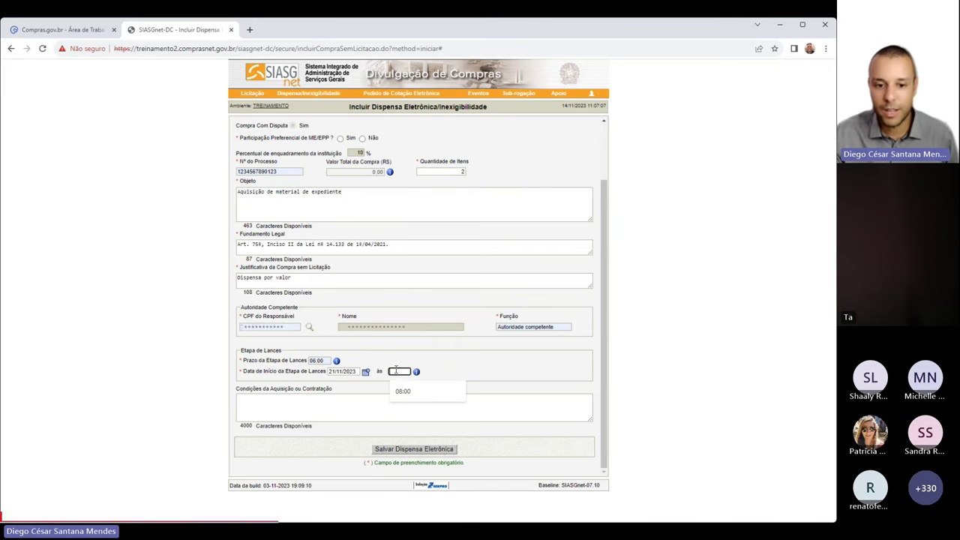
click(402, 391)
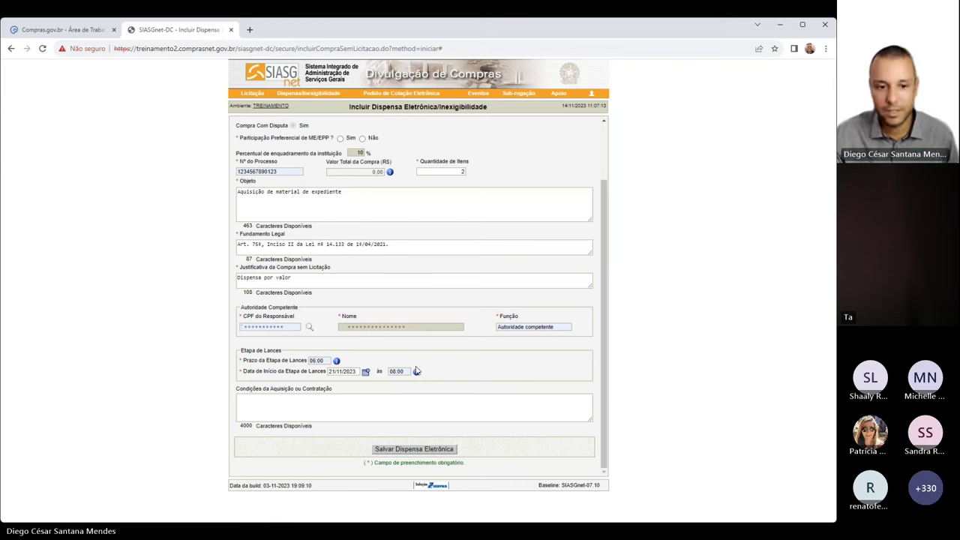
click(324, 403)
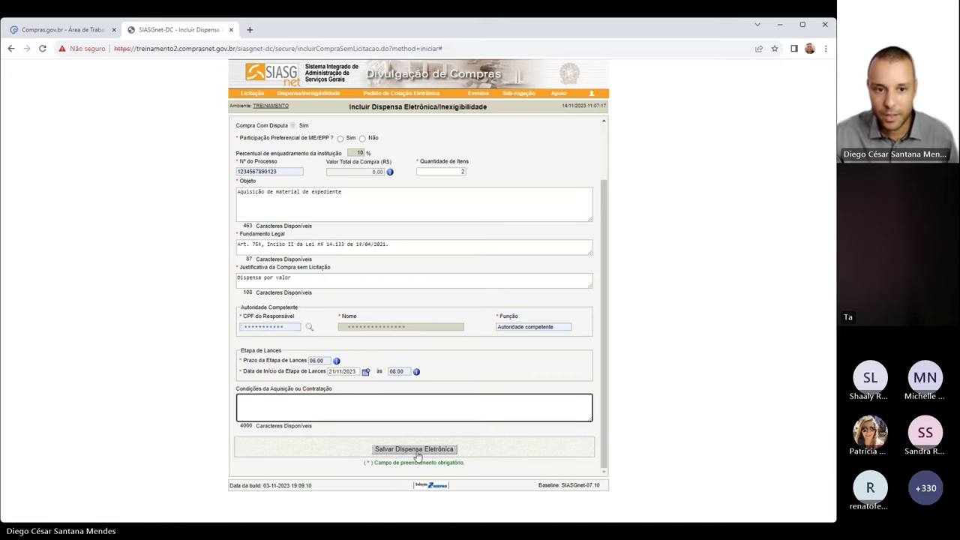
Set Participação Preferencial de ME/EPP to Sim
scroll(375, 338, up, 2)
drag(259, 208, 317, 209)
click(340, 211)
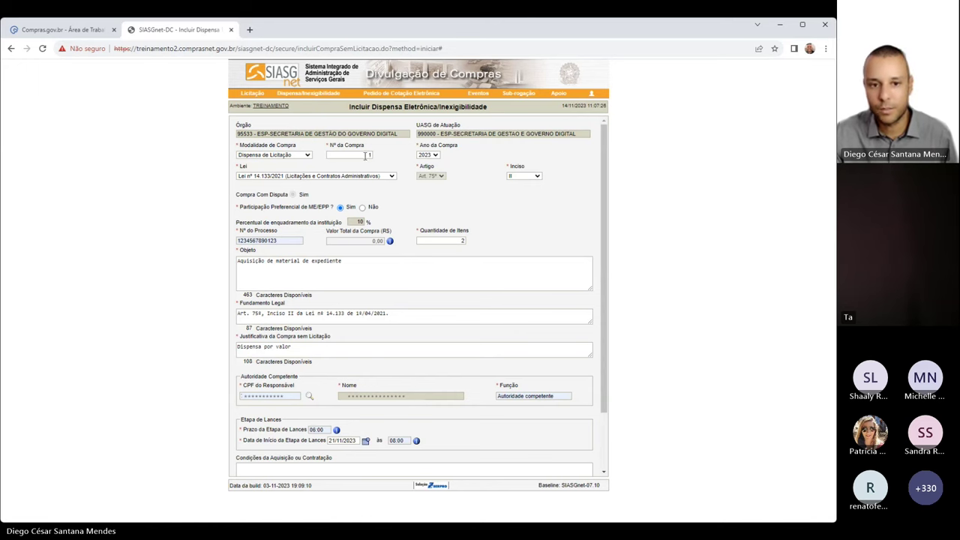
Try saving the Dispensa Eletrônica and read the duplicate purchase number error
scroll(438, 361, down, 3)
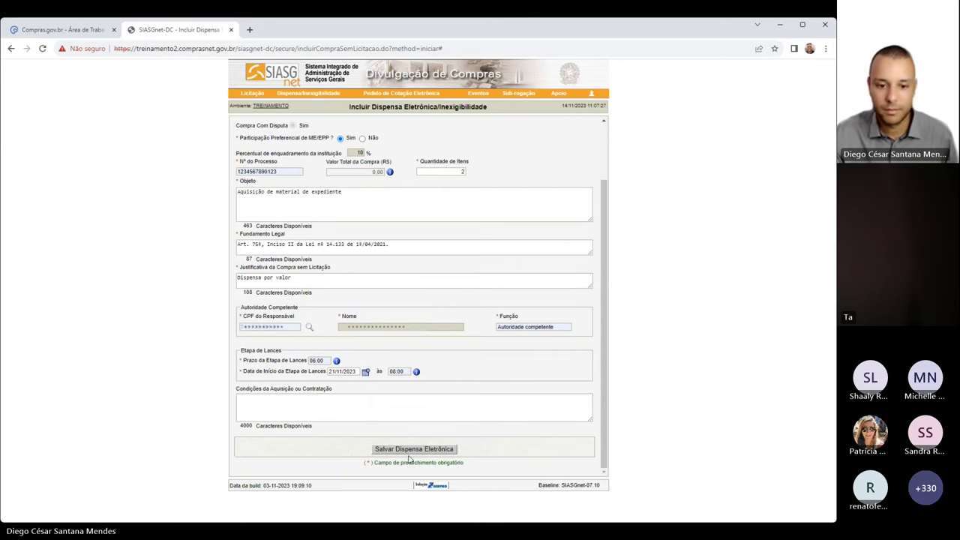
click(409, 449)
drag(323, 129, 544, 138)
click(545, 138)
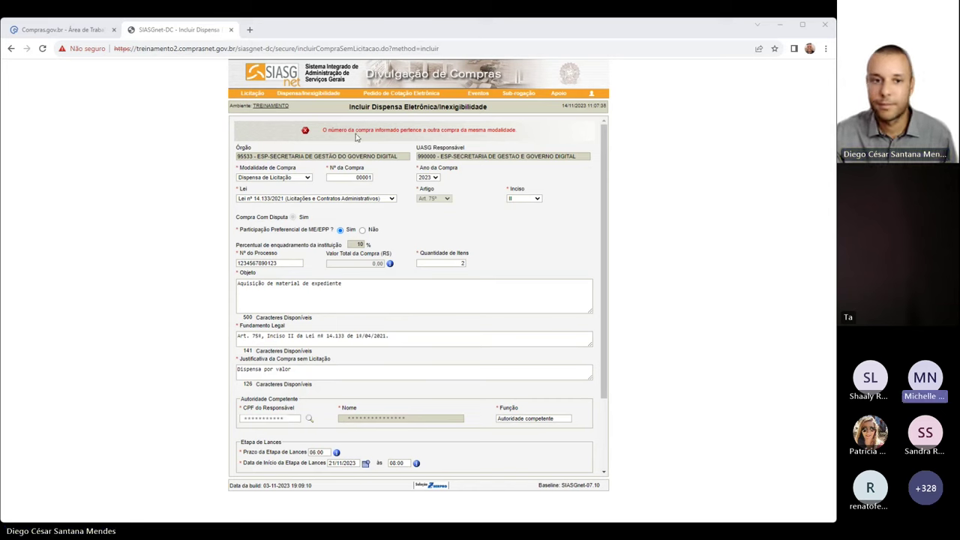
Replace the duplicate purchase number 00001 with 1411
click(168, 134)
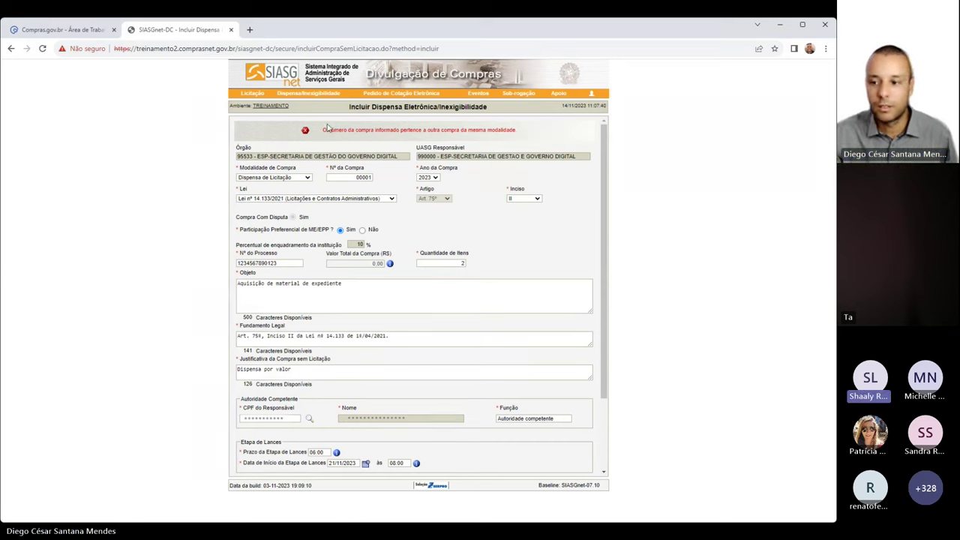
drag(322, 131, 513, 131)
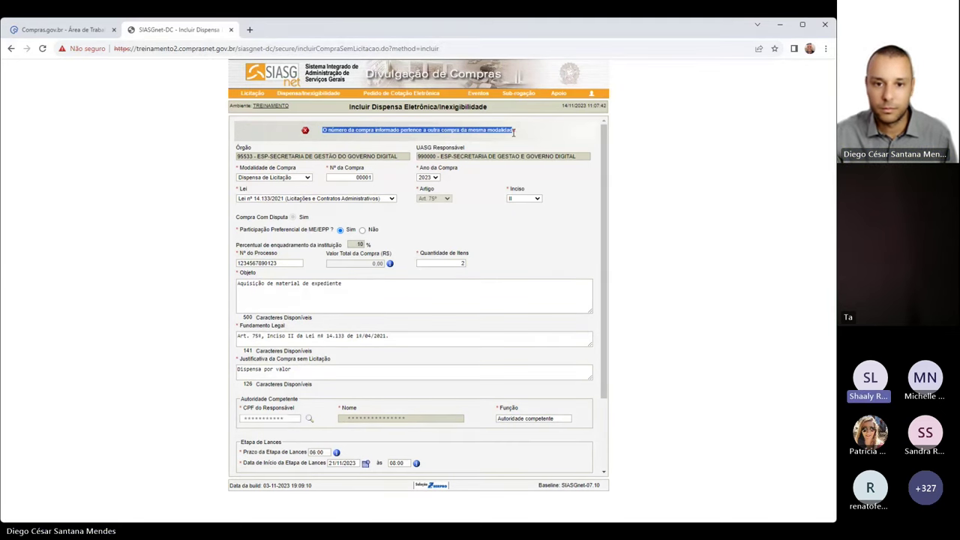
click(368, 176)
double_click(361, 176)
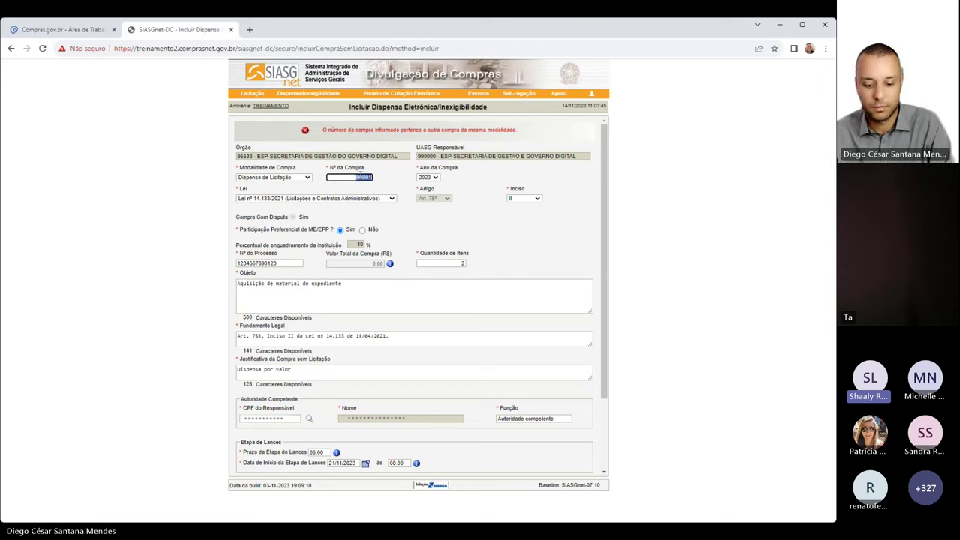
text(1411)
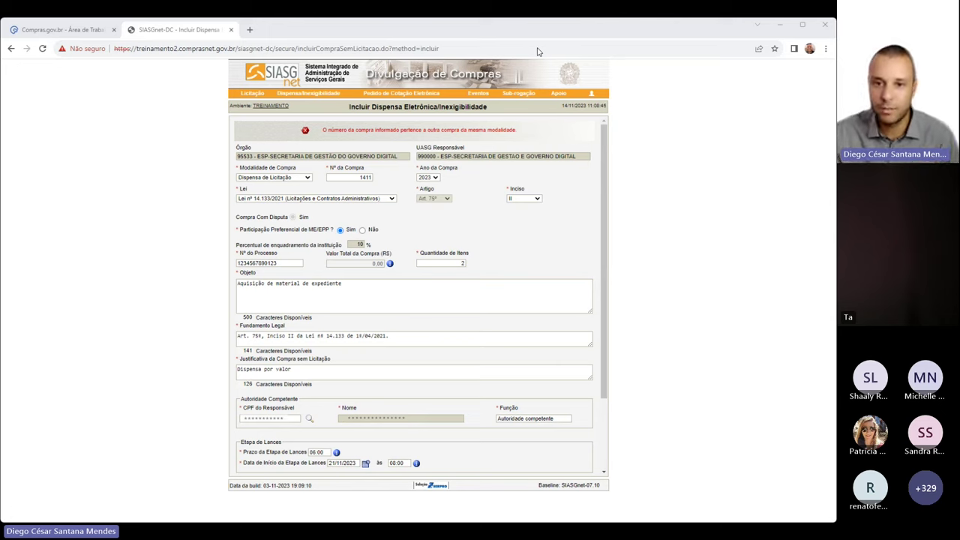
Resubmit the Dispensa Eletrônica with purchase number 1411 via Salvar Dispensa Eletrônica
triple_click(274, 263)
click(274, 271)
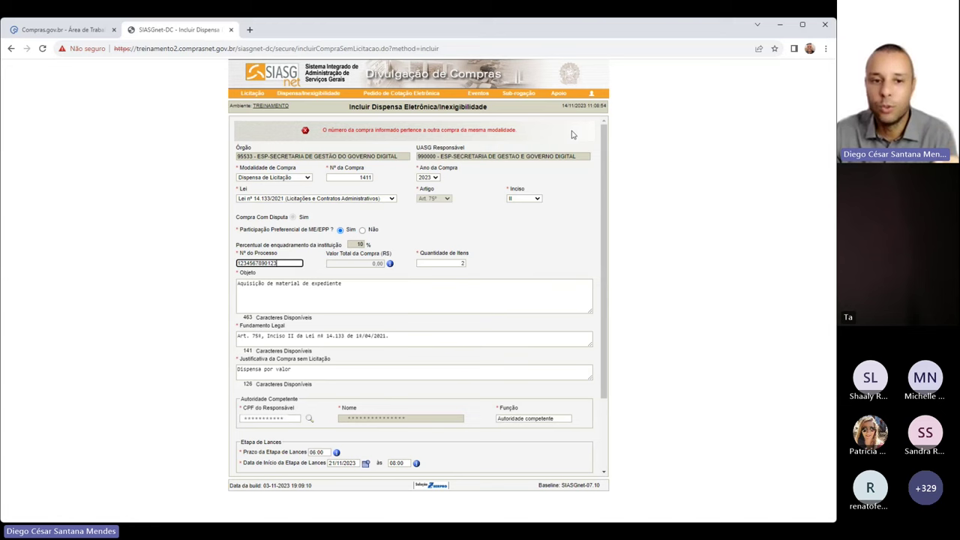
click(361, 176)
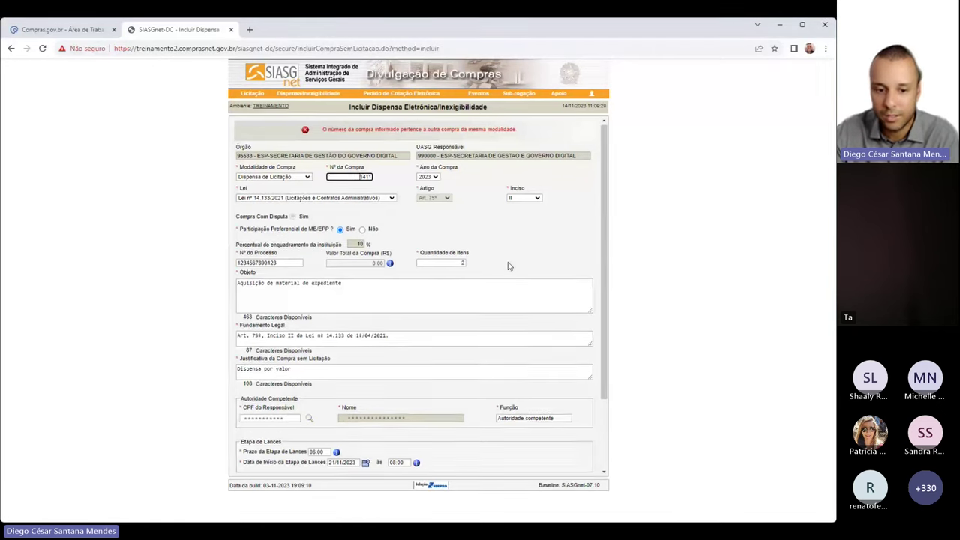
scroll(506, 265, down, 3)
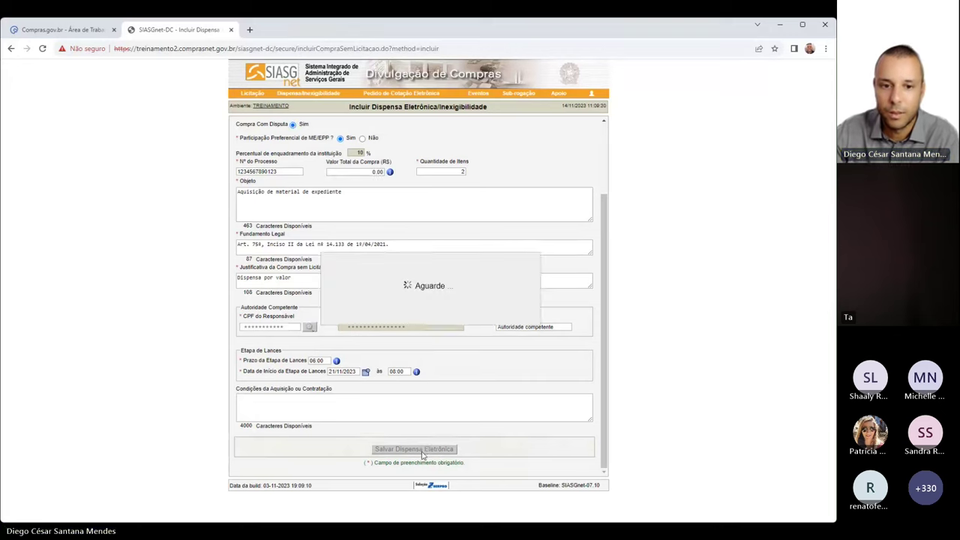
click(423, 448)
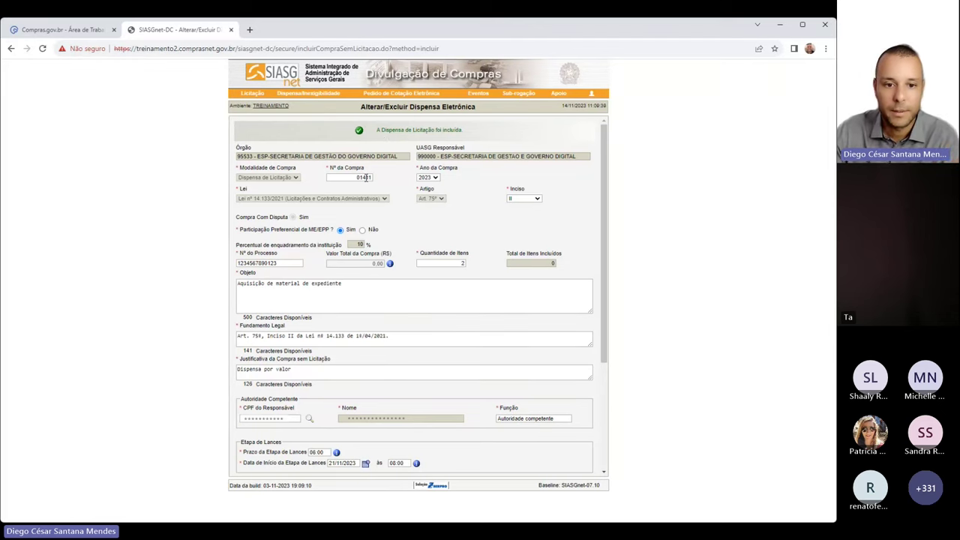
Review the Anexar Arquivo requirement text and open the file chooser for the attachment
scroll(431, 226, down, 1)
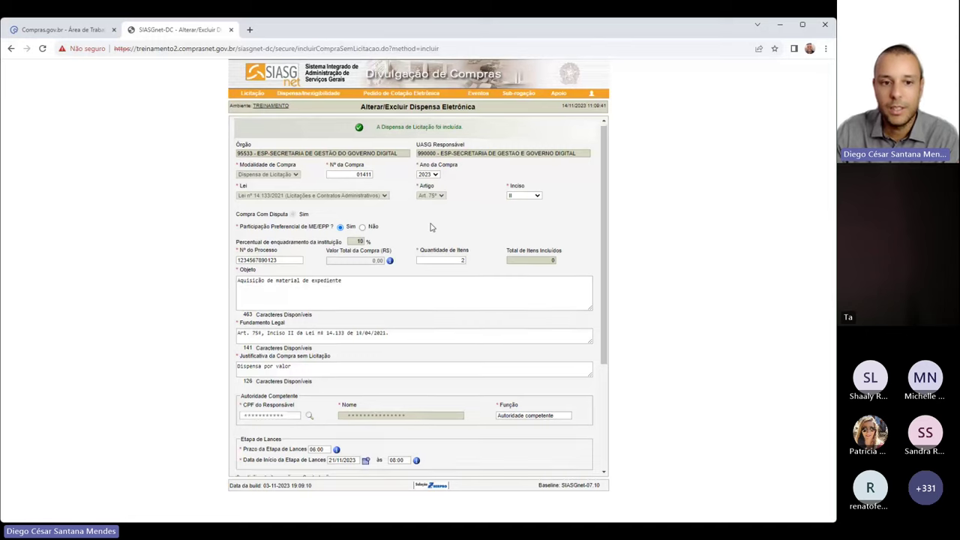
scroll(431, 226, down, 4)
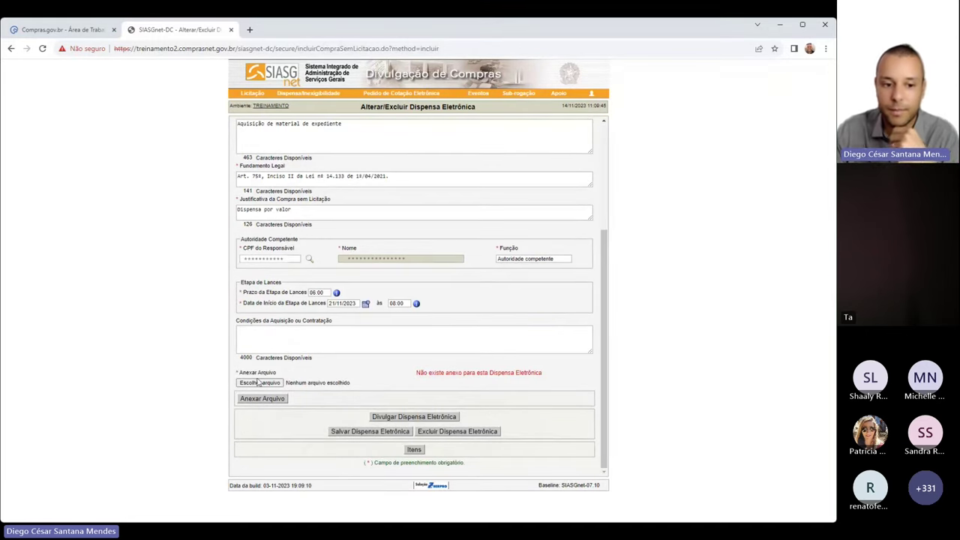
drag(245, 373, 574, 377)
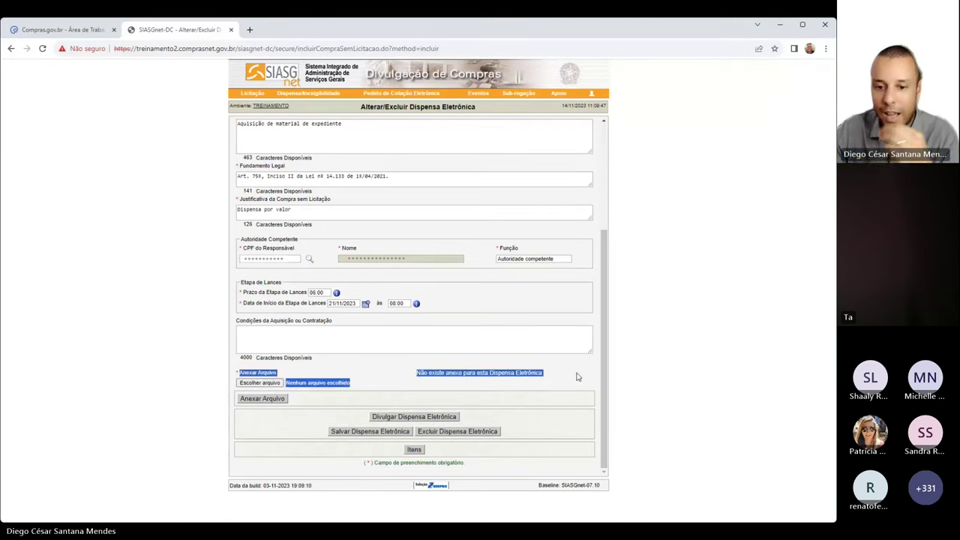
click(576, 375)
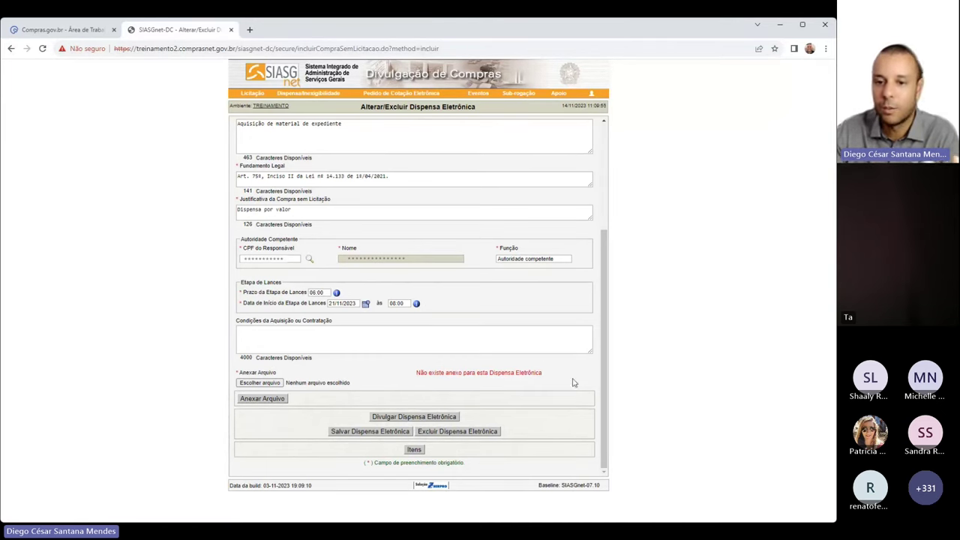
click(278, 383)
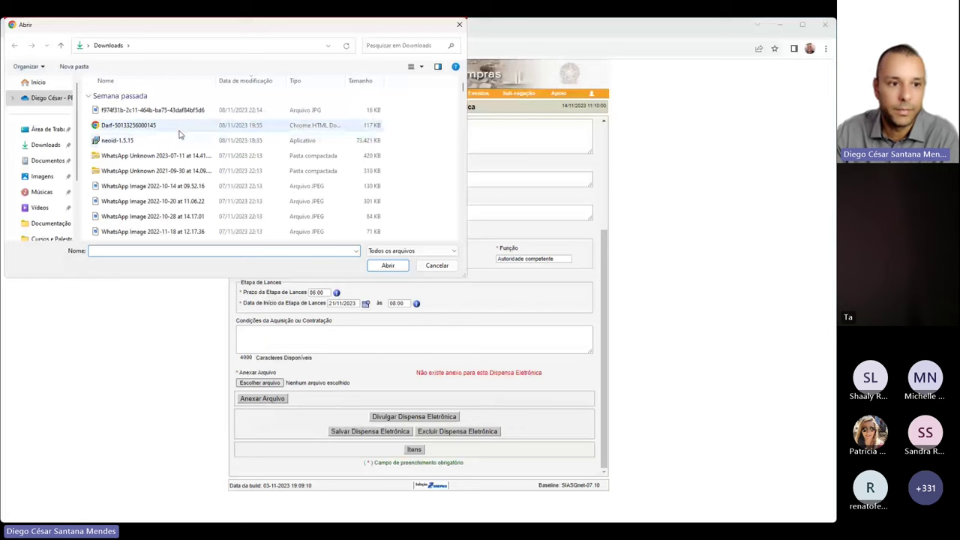
Browse the Downloads folder, first selecting the 'TR.Pregão.Compras.14133 - Versão formatada' file
scroll(180, 133, down, 5)
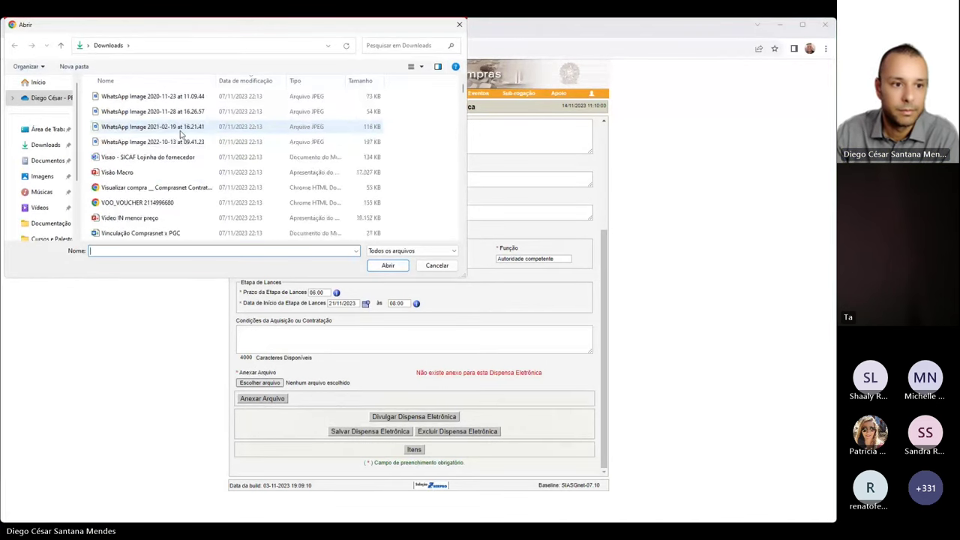
scroll(180, 133, down, 6)
scroll(180, 134, down, 6)
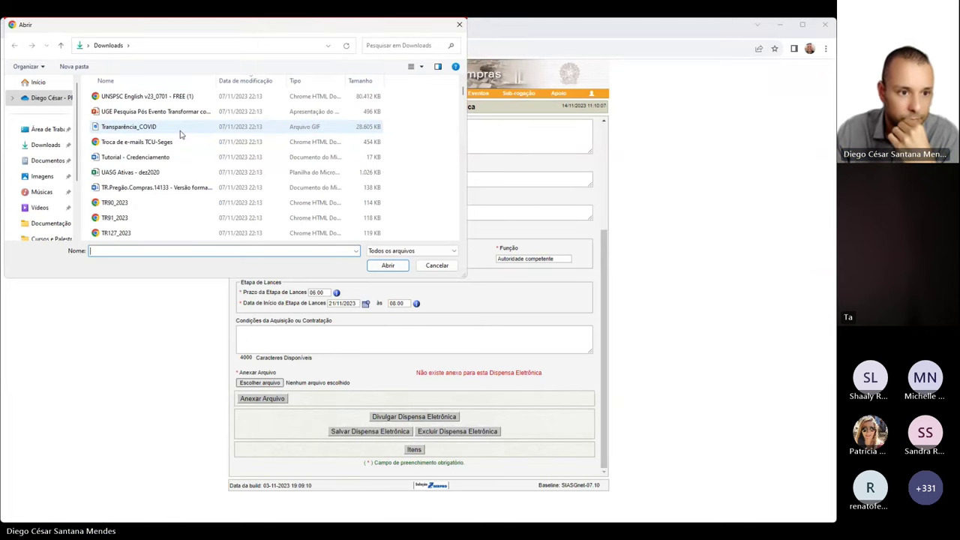
click(157, 188)
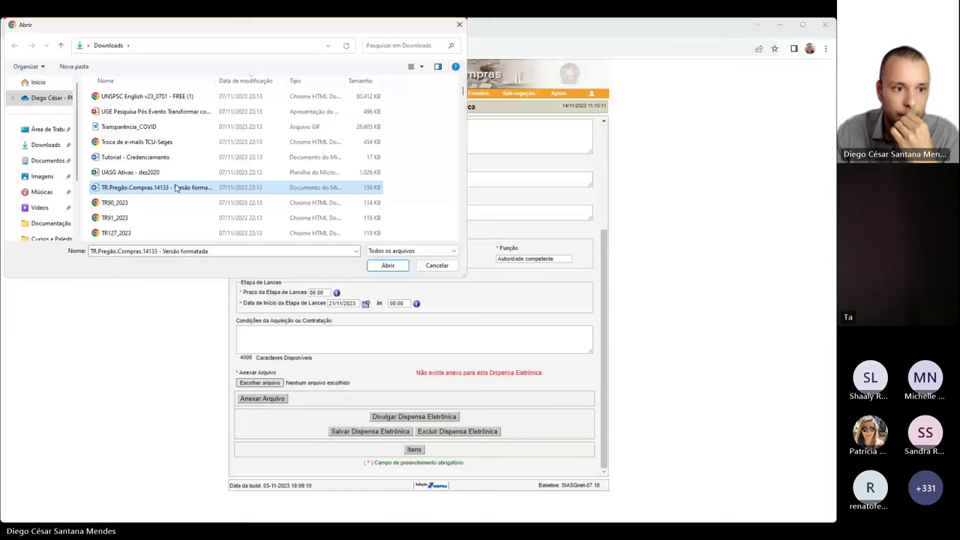
scroll(174, 188, down, 3)
scroll(180, 176, down, 3)
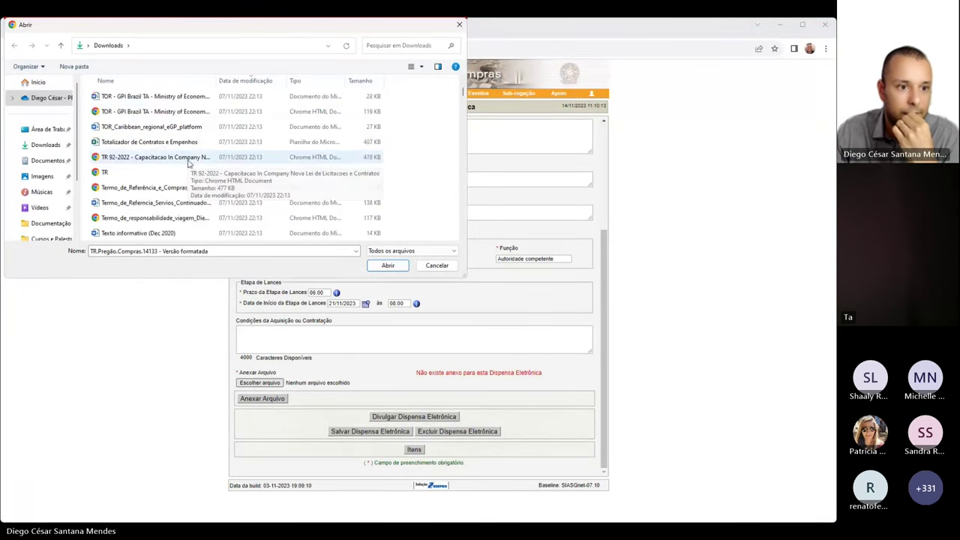
scroll(188, 164, down, 1)
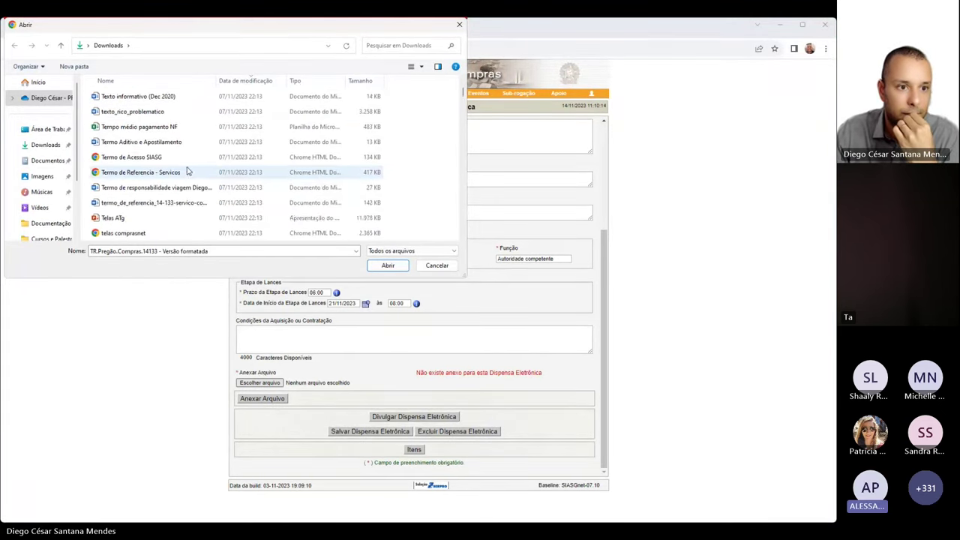
scroll(167, 190, down, 4)
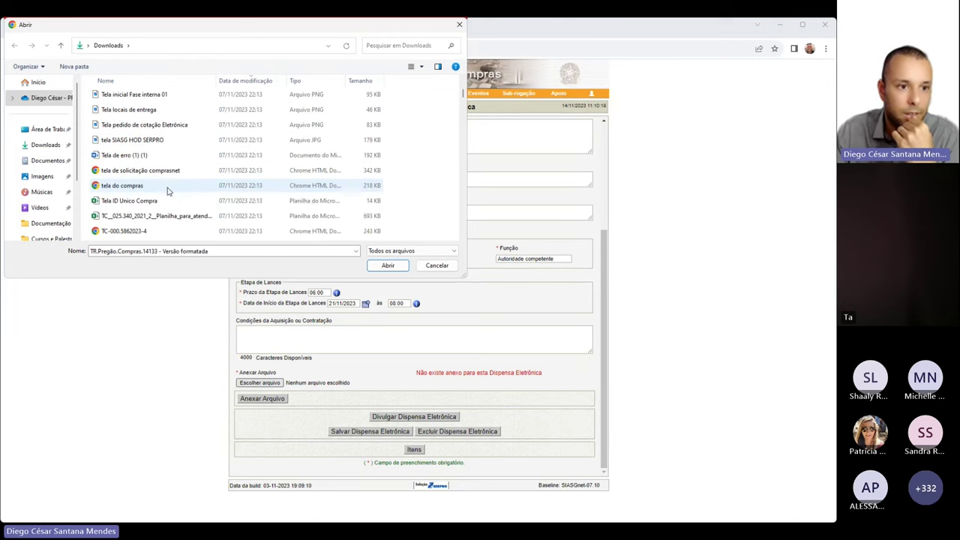
scroll(170, 192, down, 2)
scroll(171, 194, up, 1)
Search Downloads for 'aviso', clear the search, then choose TR90_2023 as the attachment
click(392, 45)
text(aviso)
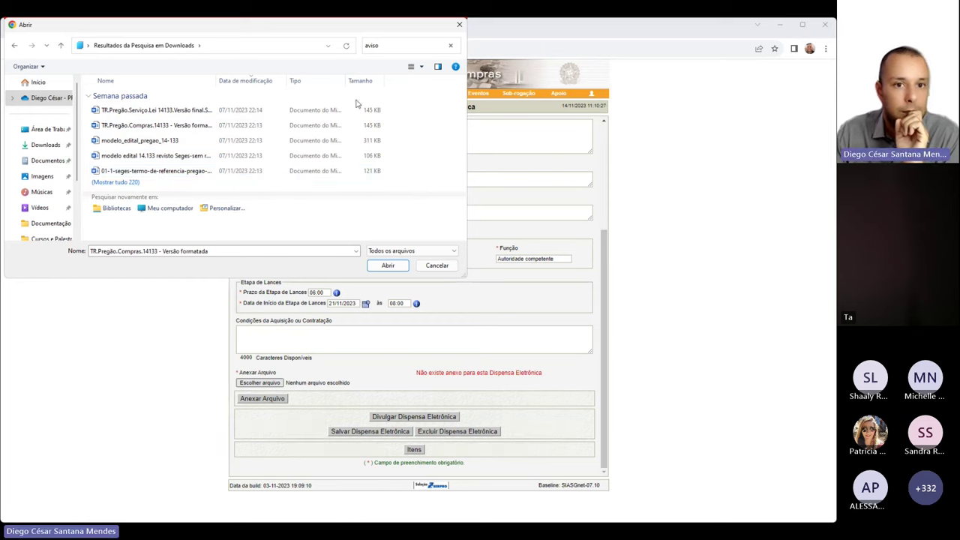
click(392, 45)
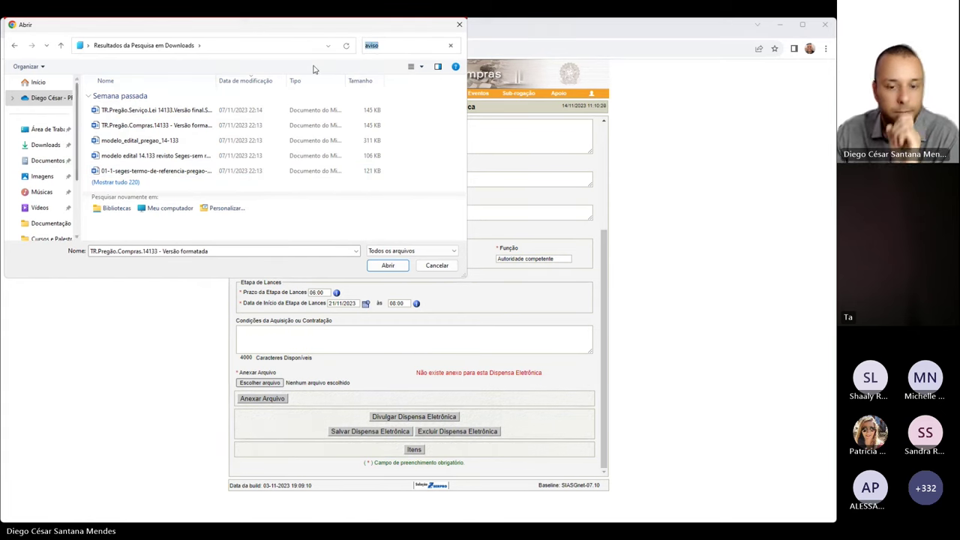
key(BackSpace)
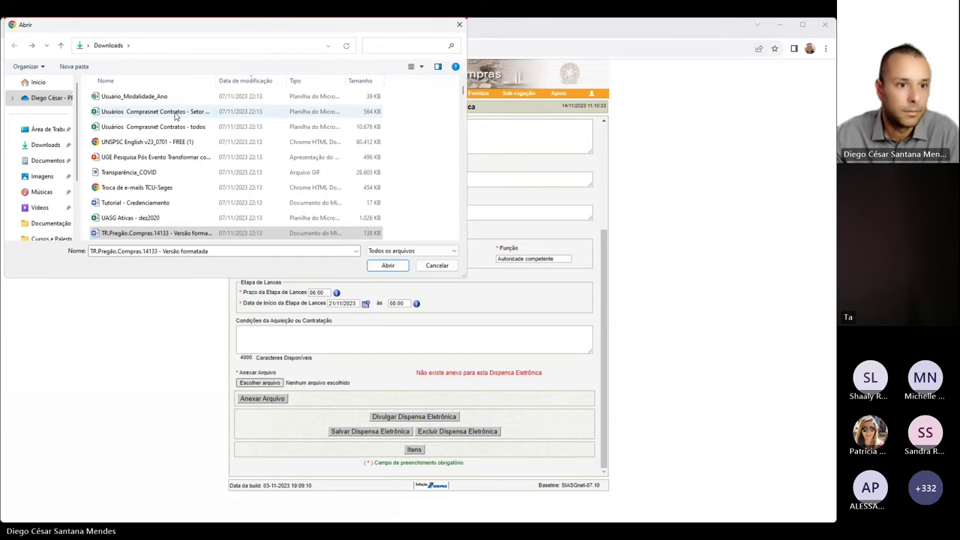
scroll(148, 115, down, 1)
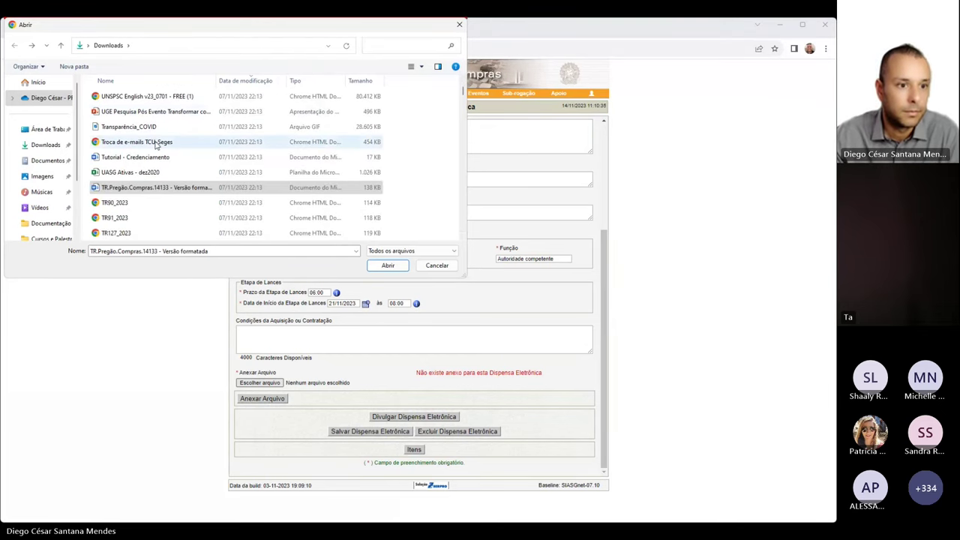
click(118, 203)
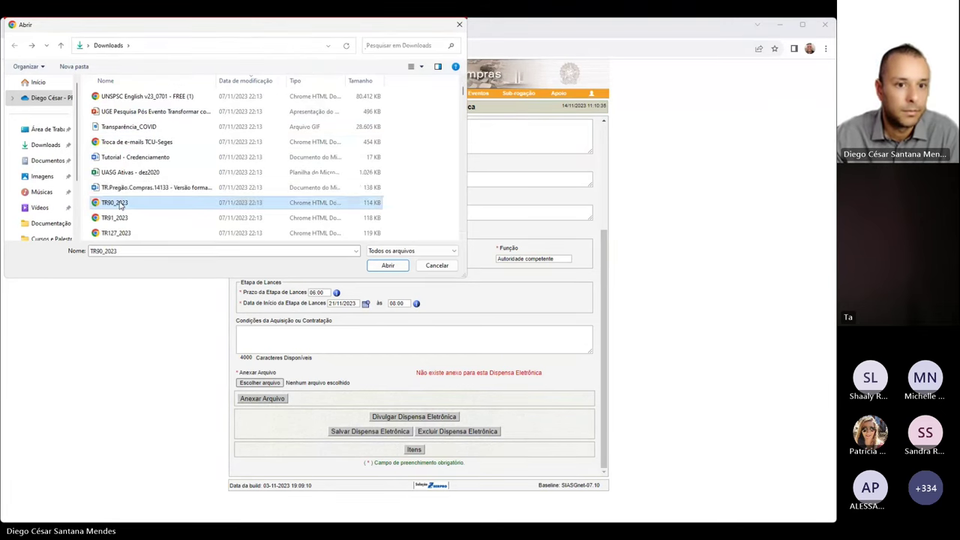
click(390, 265)
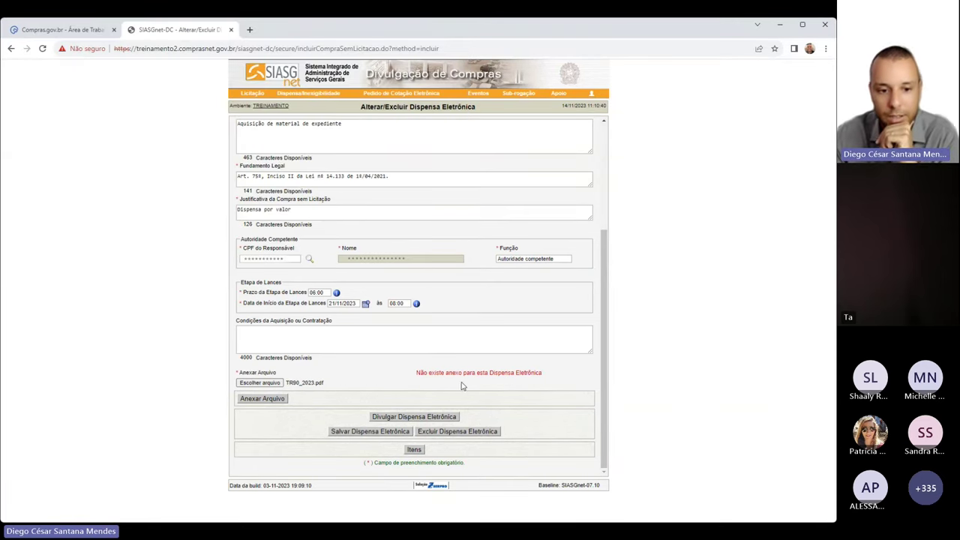
Upload TR90_2023.pdf to the dispensa, then go to its Itens page to start adding items
click(258, 404)
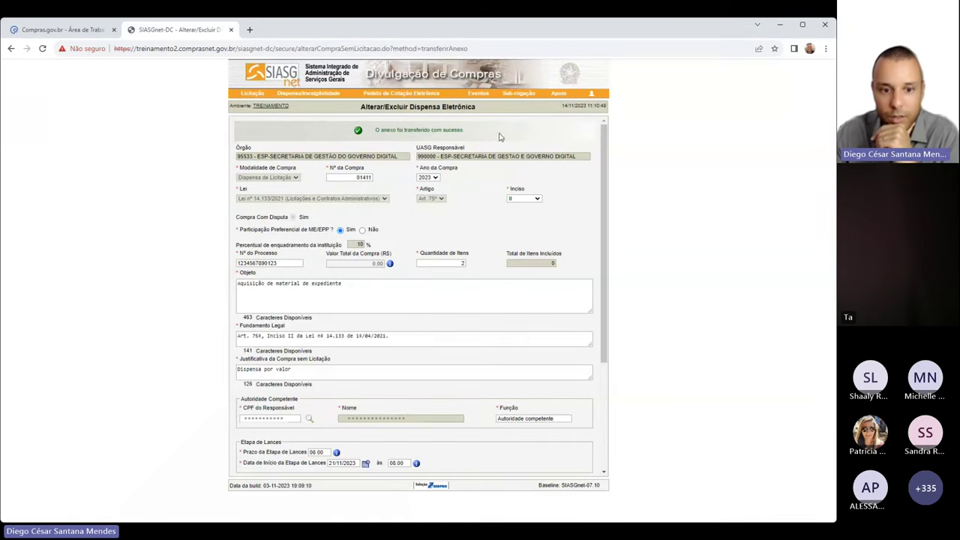
scroll(501, 178, down, 3)
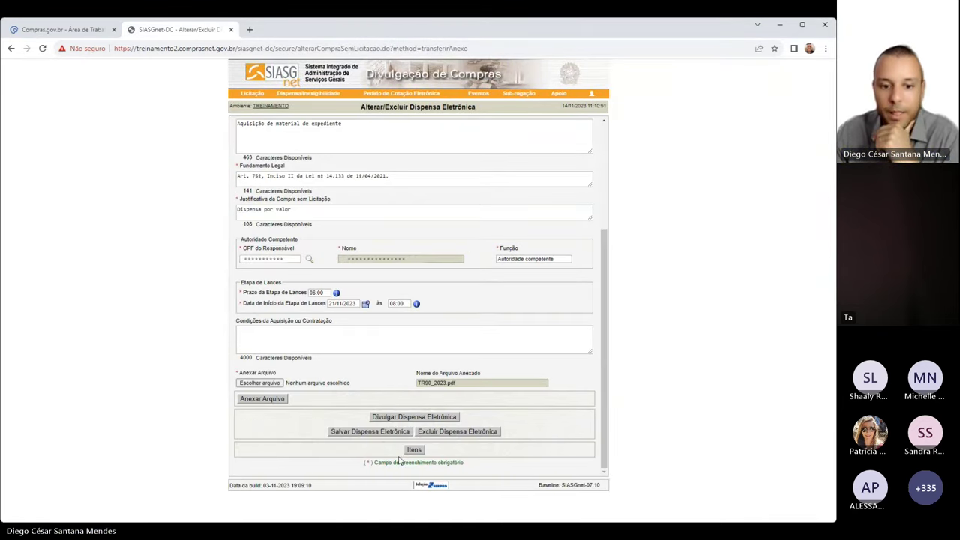
click(421, 210)
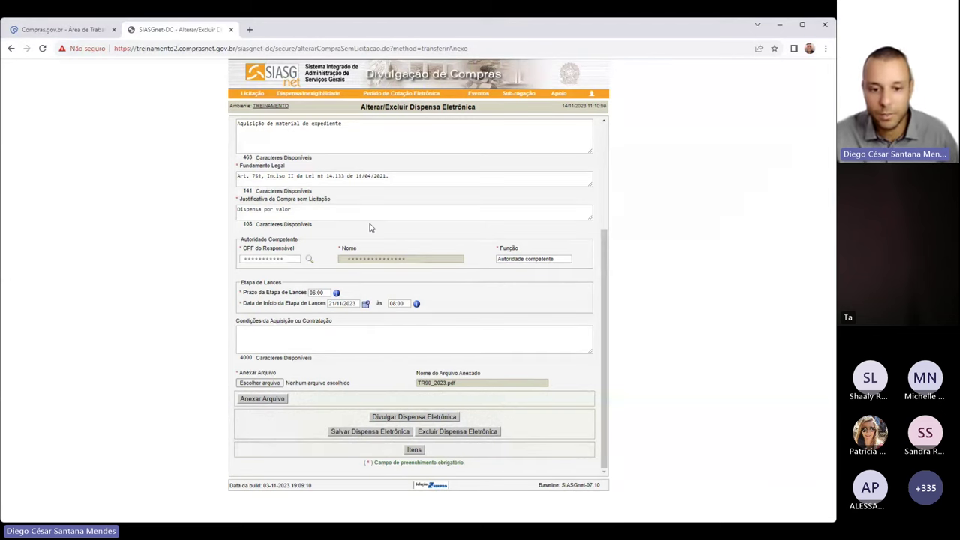
click(414, 450)
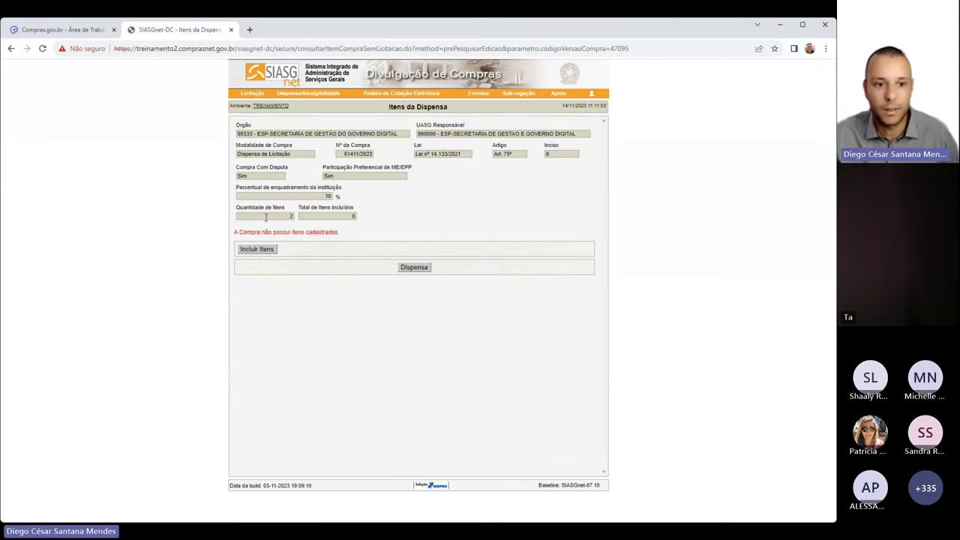
click(261, 250)
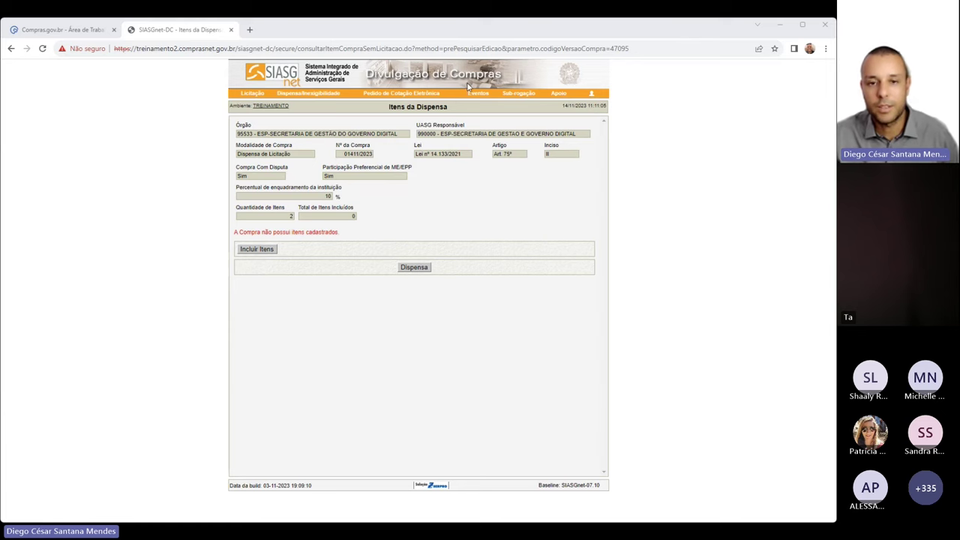
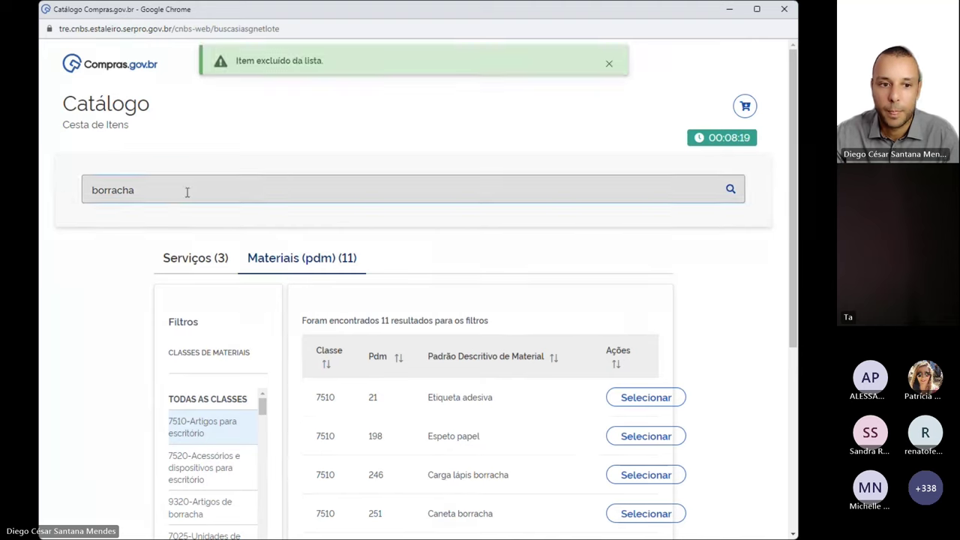
Search 'Lapis' and add Lápis de cor 368747, in Caixa 24 Unidade, to the basket
key(BackSpace)
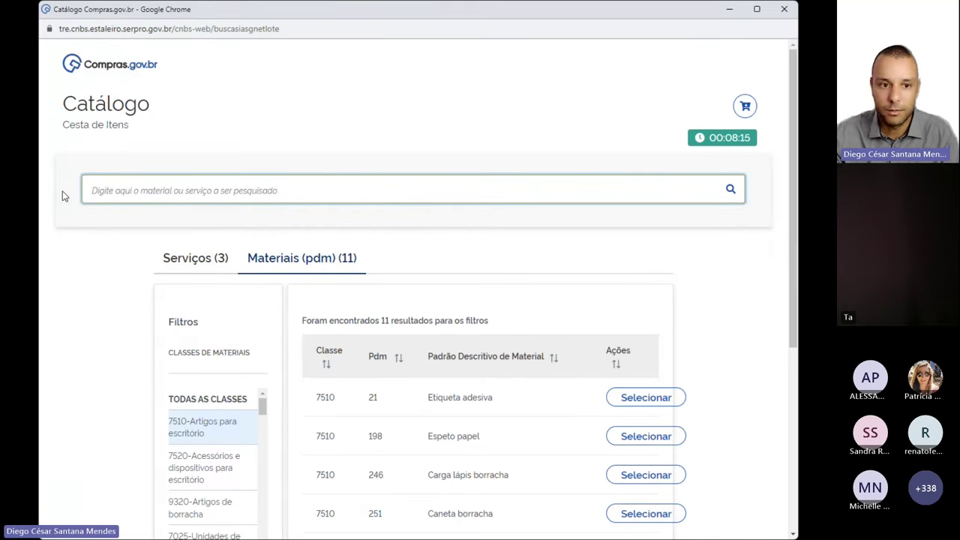
text(La)
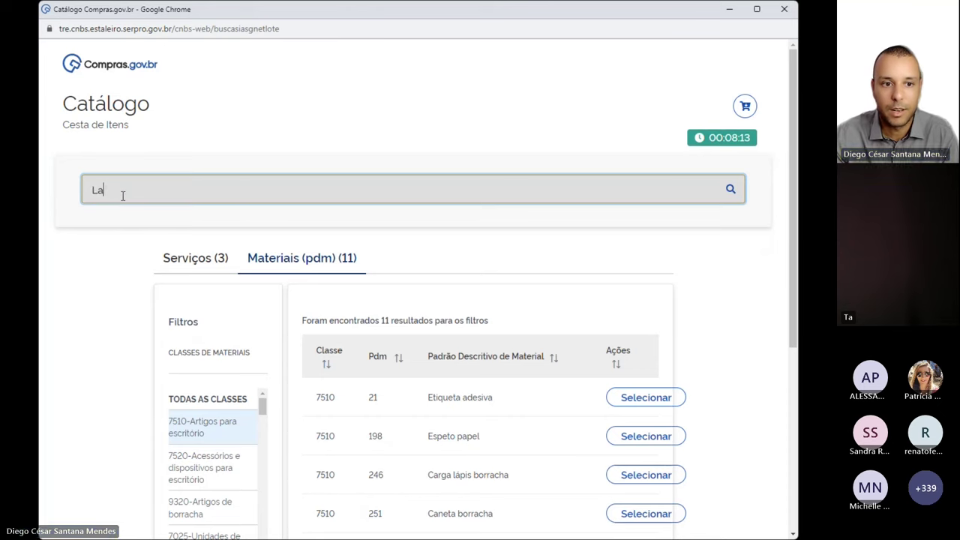
text(pis)
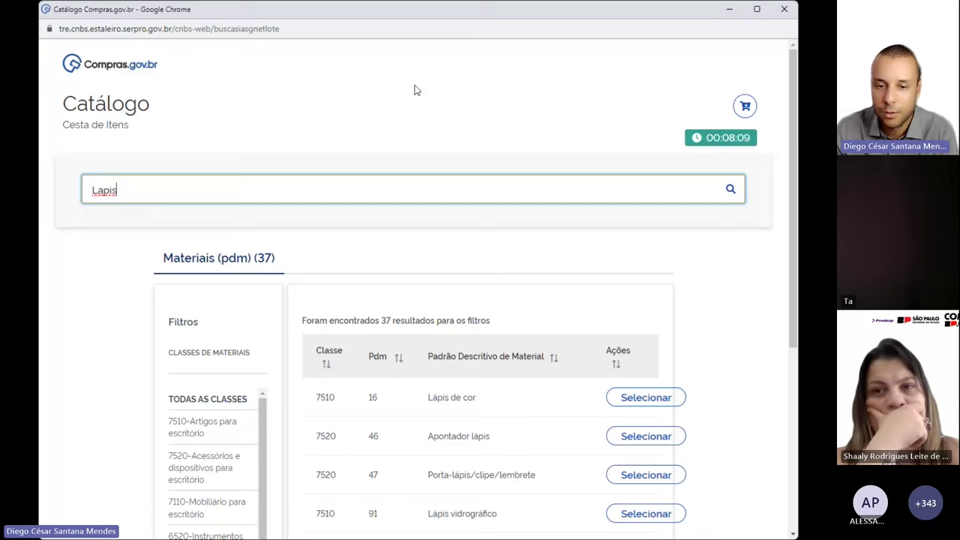
scroll(416, 90, down, 3)
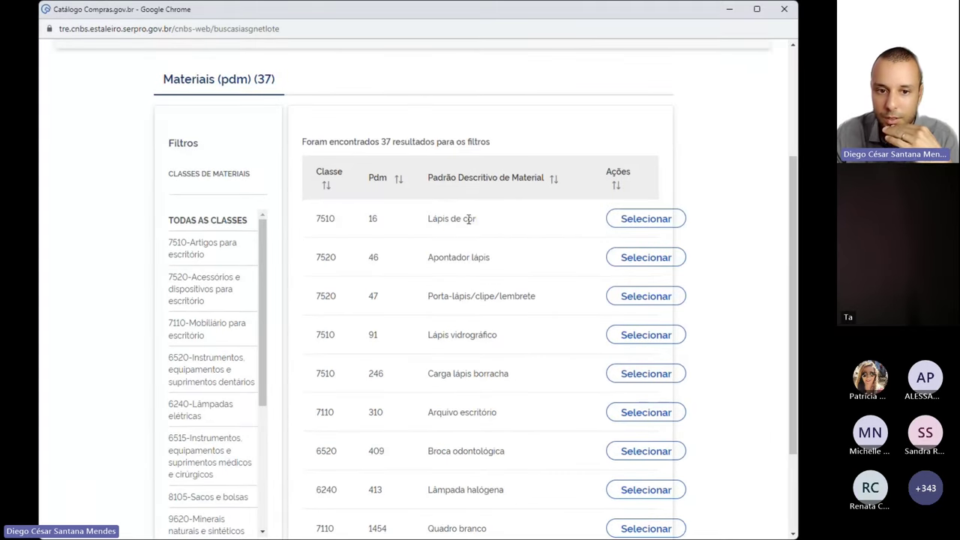
click(635, 220)
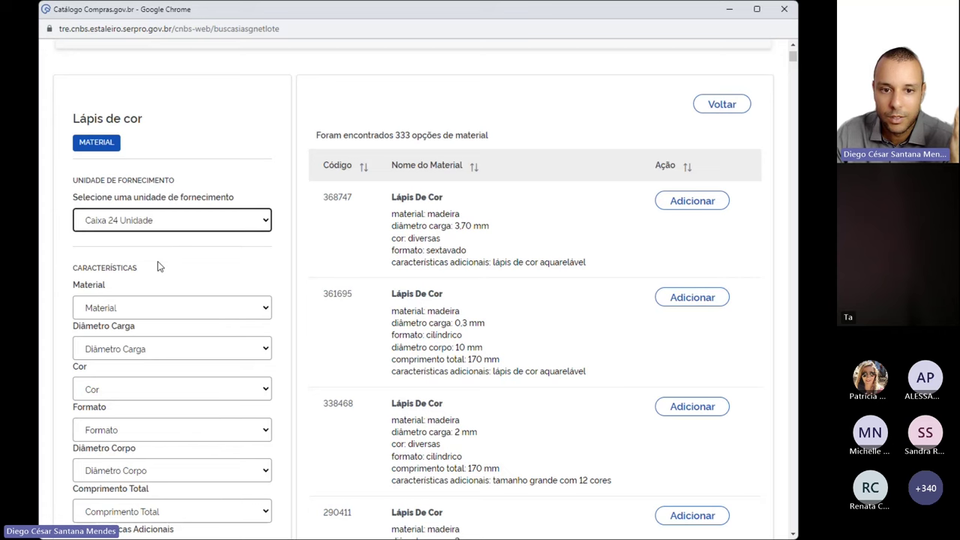
drag(427, 214, 476, 252)
click(421, 230)
click(698, 201)
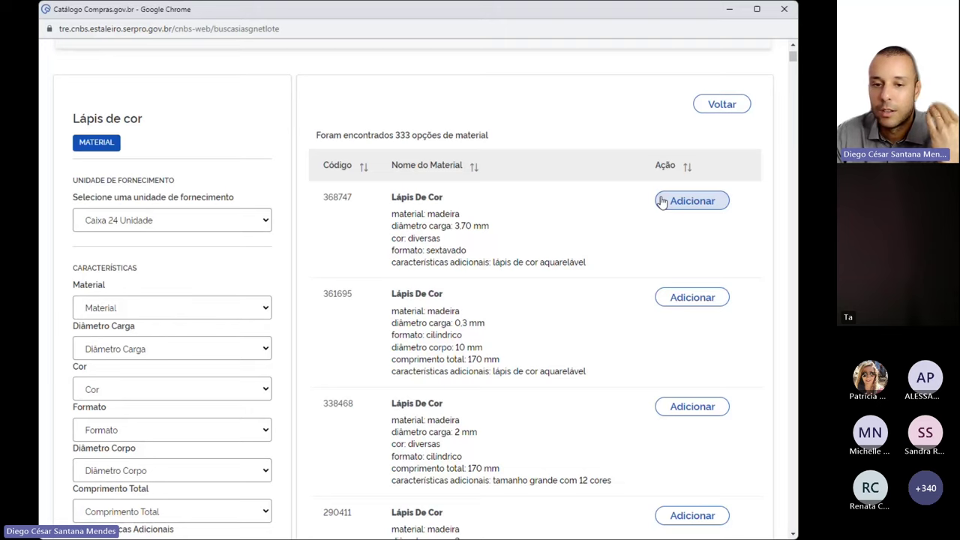
scroll(357, 220, up, 1)
scroll(358, 220, up, 2)
drag(135, 188, 82, 191)
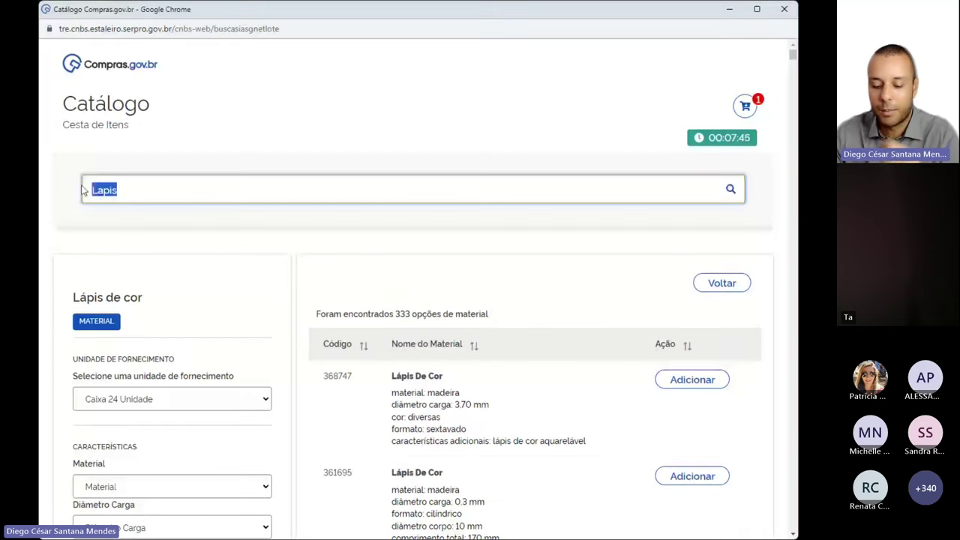
Search the catalog for 'borracha' and filter material results to class 7510
text(borracha)
key(Return)
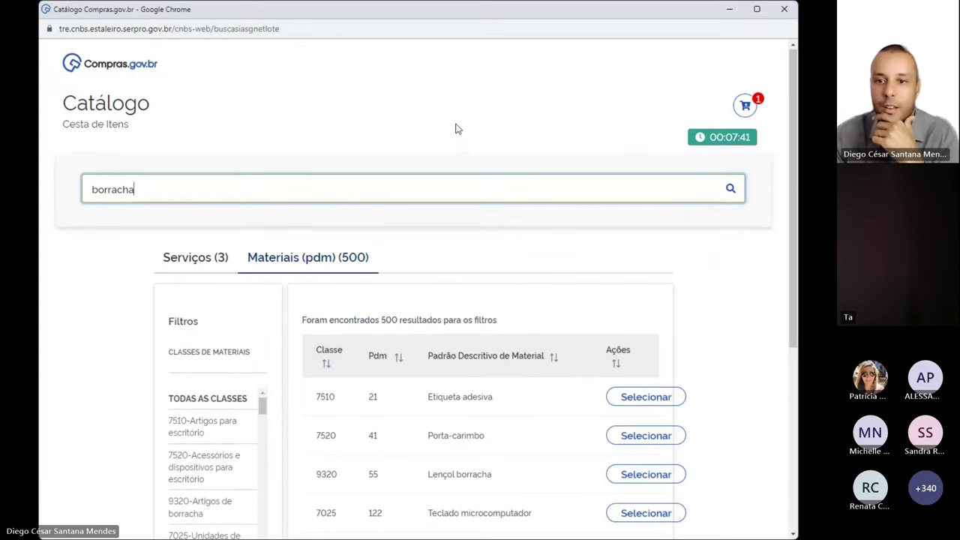
scroll(455, 129, down, 2)
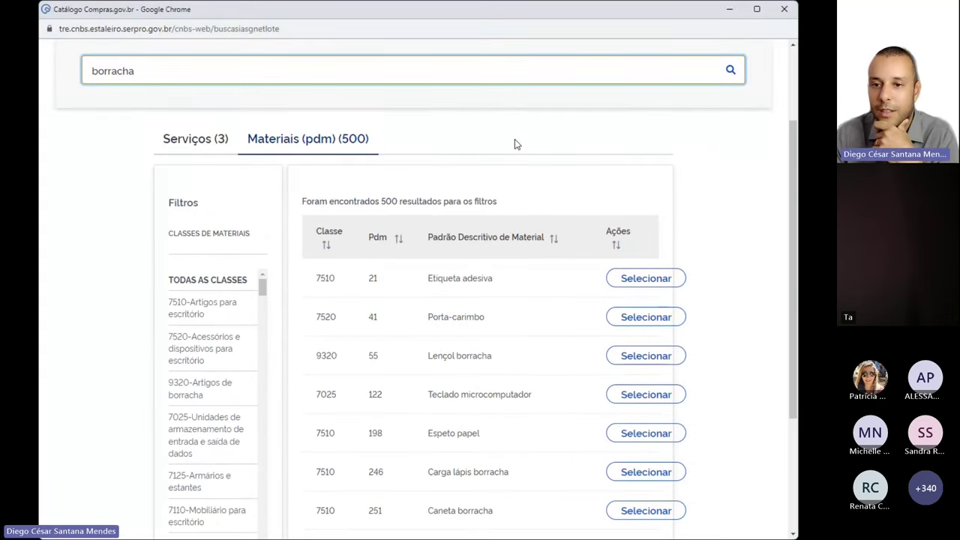
click(193, 146)
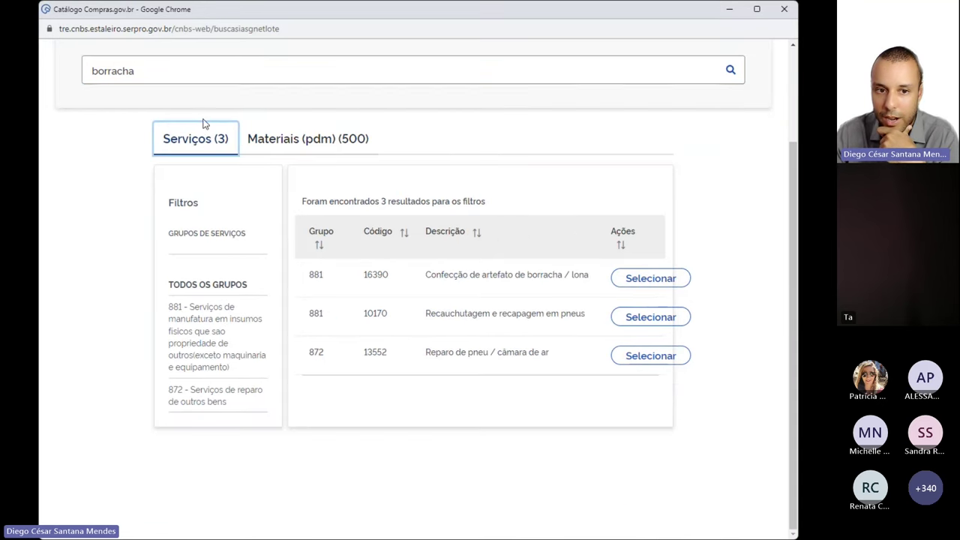
click(294, 146)
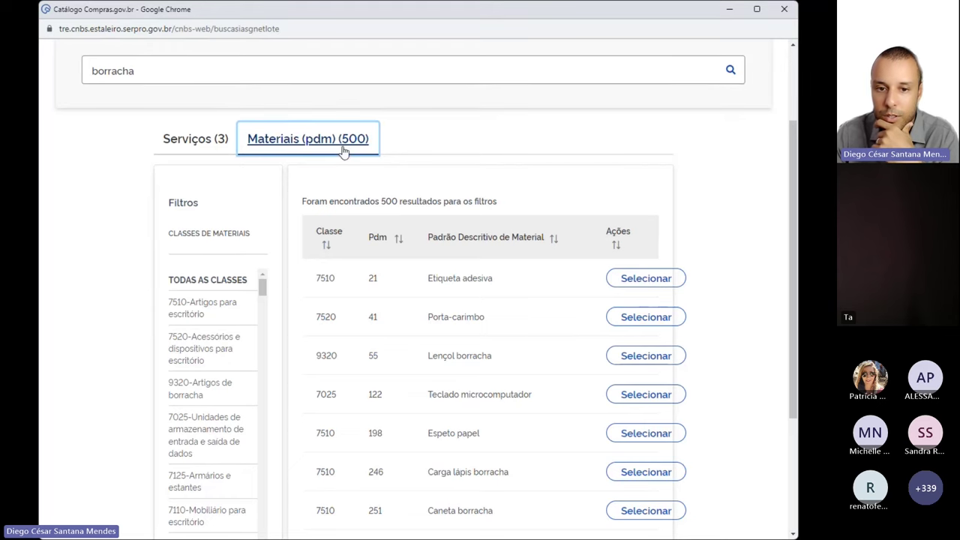
scroll(498, 151, down, 1)
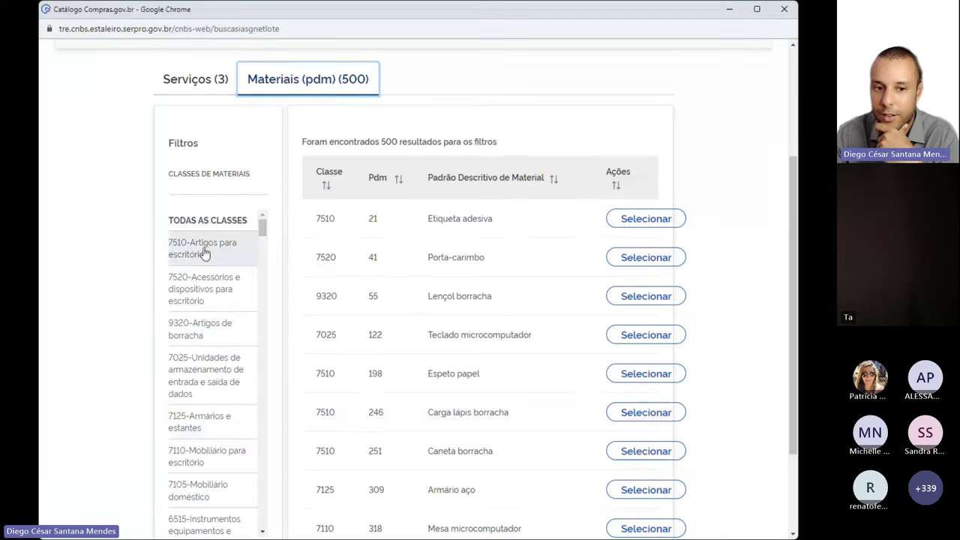
click(199, 252)
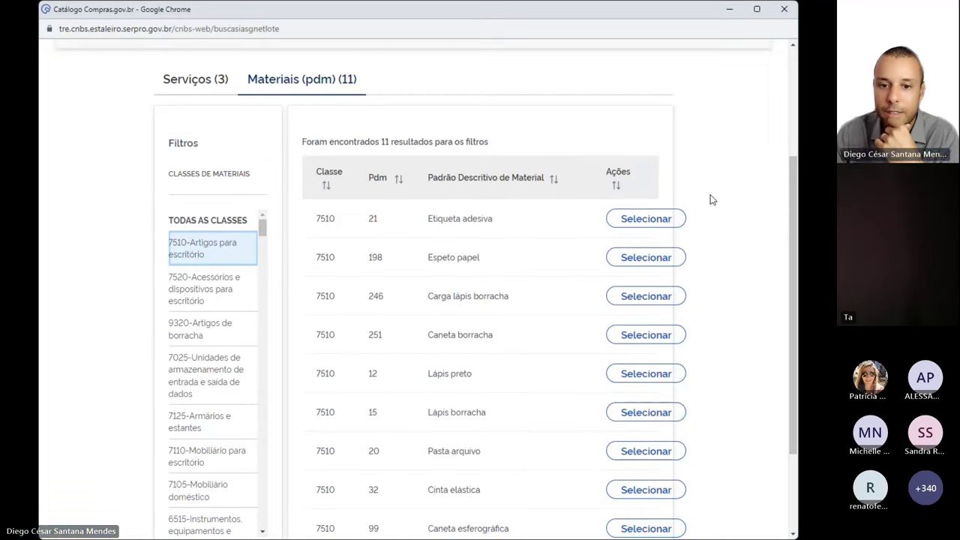
Add Caneta borracha 345062 with refill, in Caixa 12 Unidade, to the basket
scroll(634, 202, down, 1)
drag(424, 279, 497, 285)
click(499, 279)
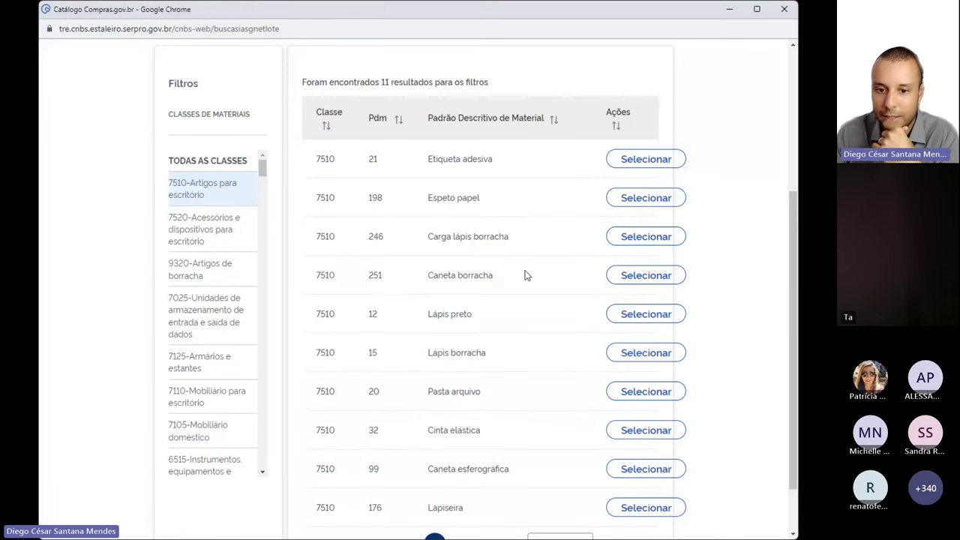
click(635, 277)
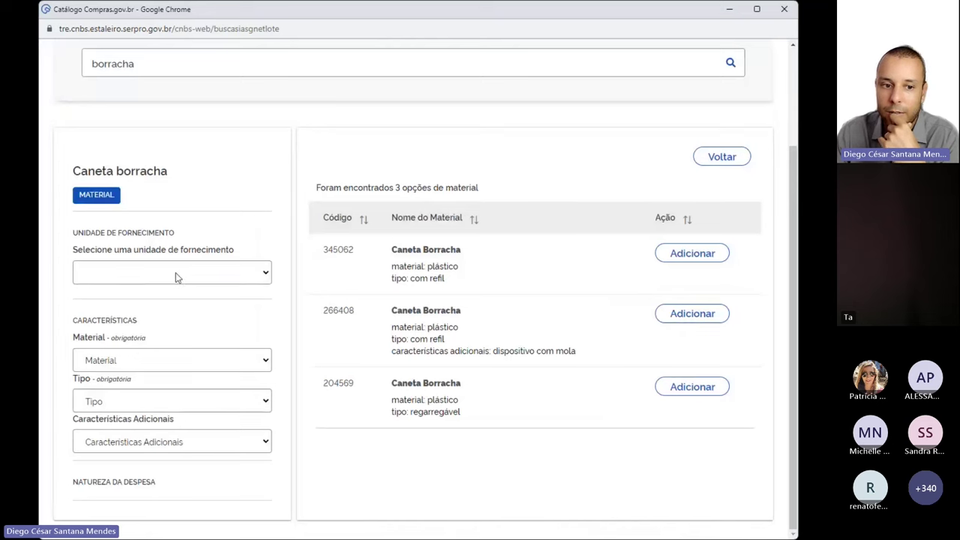
click(145, 303)
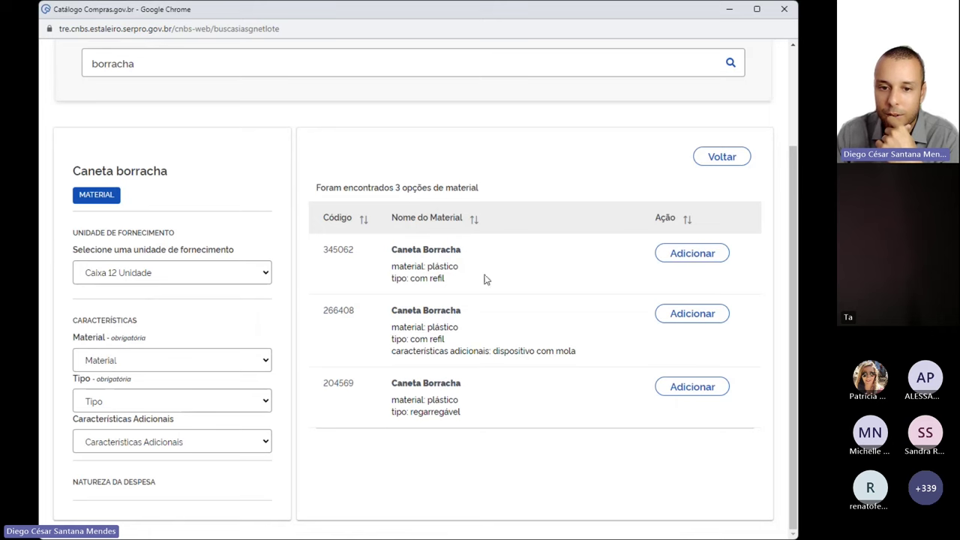
drag(407, 279, 455, 284)
click(682, 254)
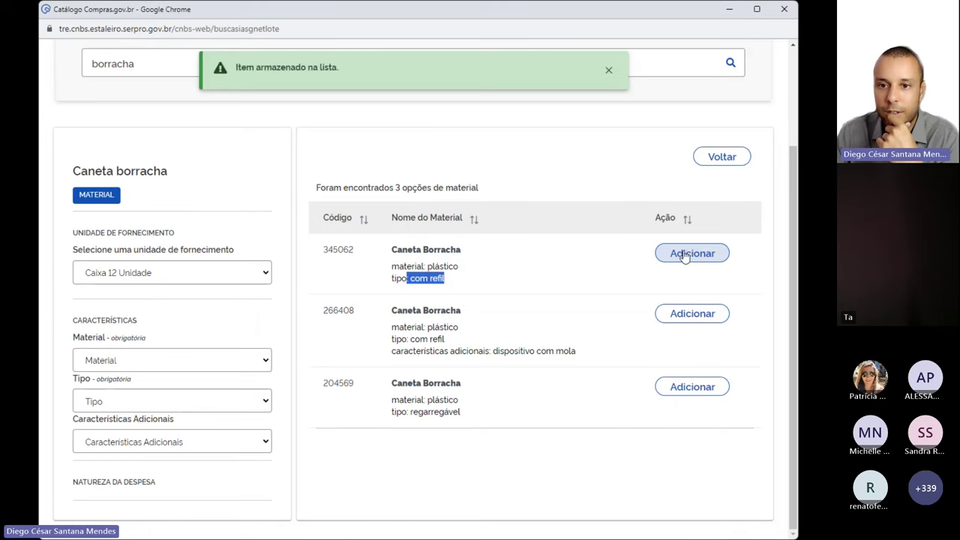
click(608, 70)
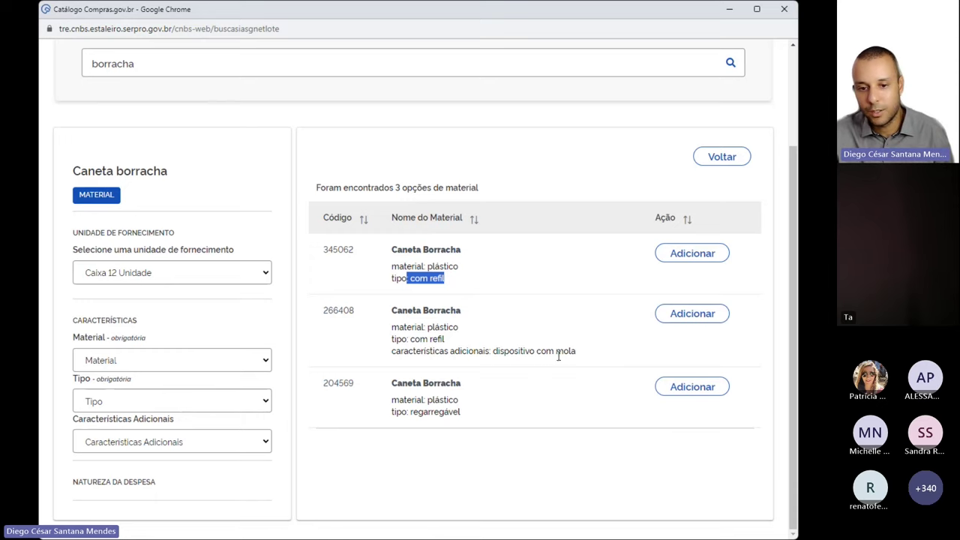
scroll(557, 364, up, 2)
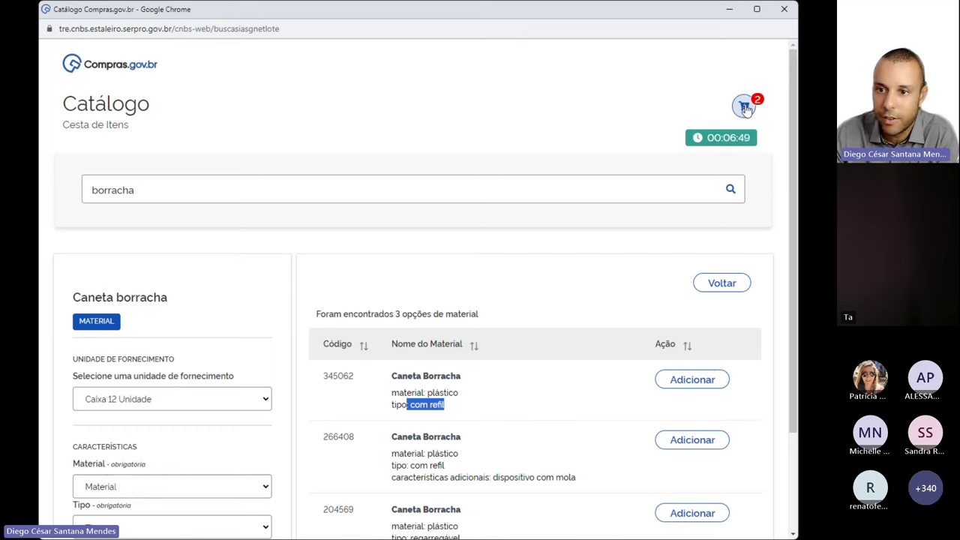
Import both basket items into the dispensa and open item 1, Lápis de cor 368747
click(745, 105)
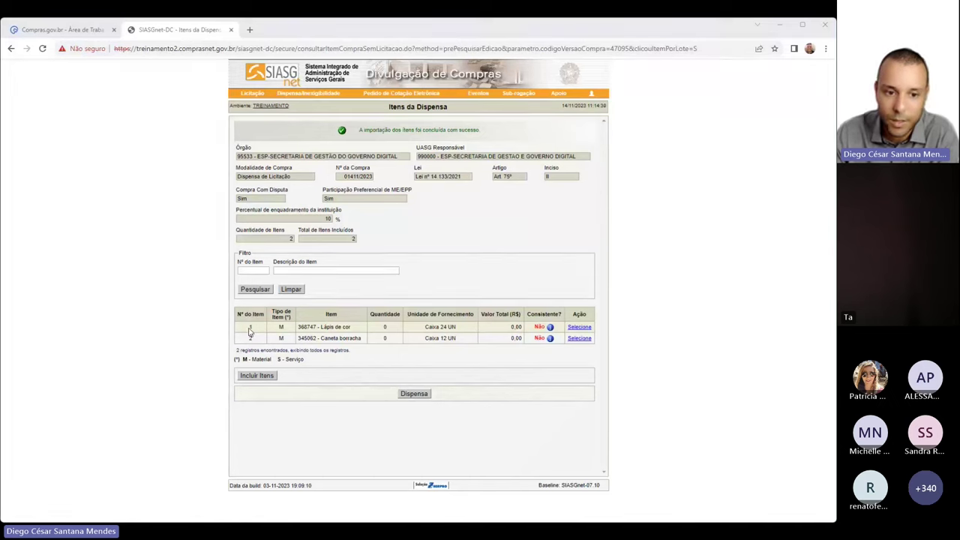
drag(252, 332, 317, 338)
click(352, 332)
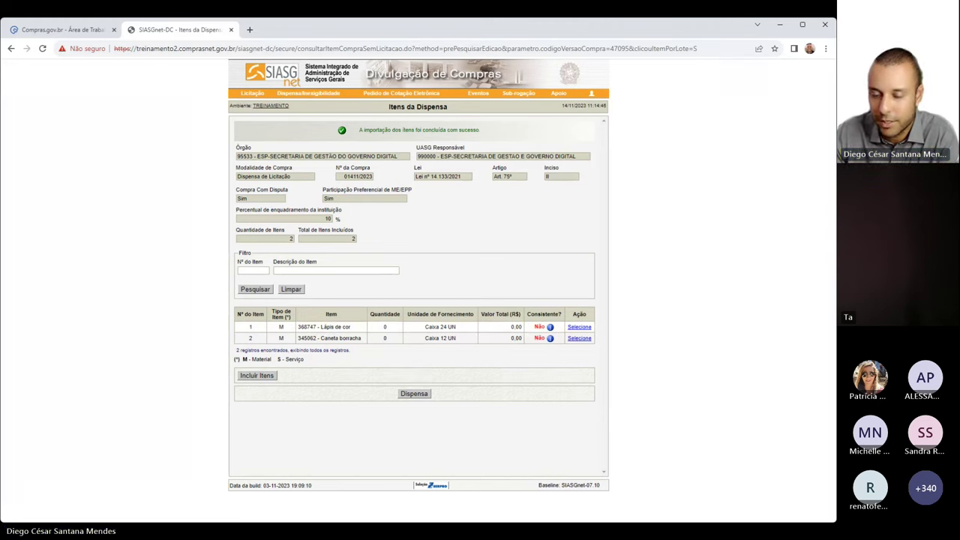
click(171, 233)
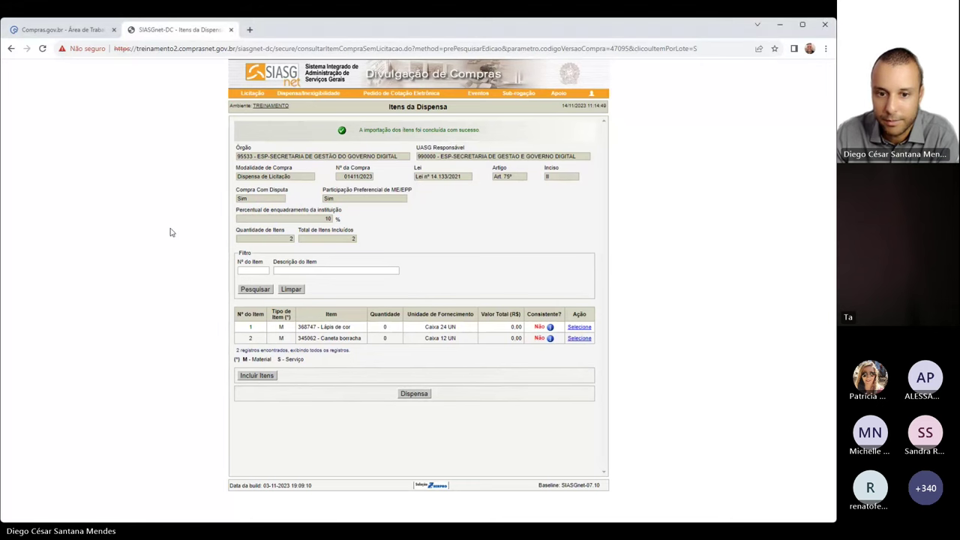
click(579, 327)
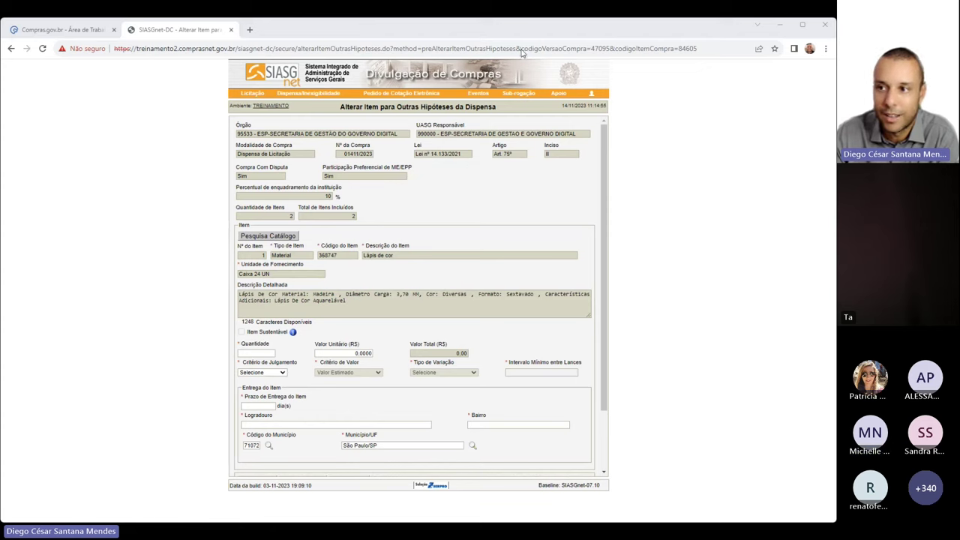
Enter quantity 100 and unit price 14,99 for Lápis de cor, giving a 1.499,00 total
click(146, 228)
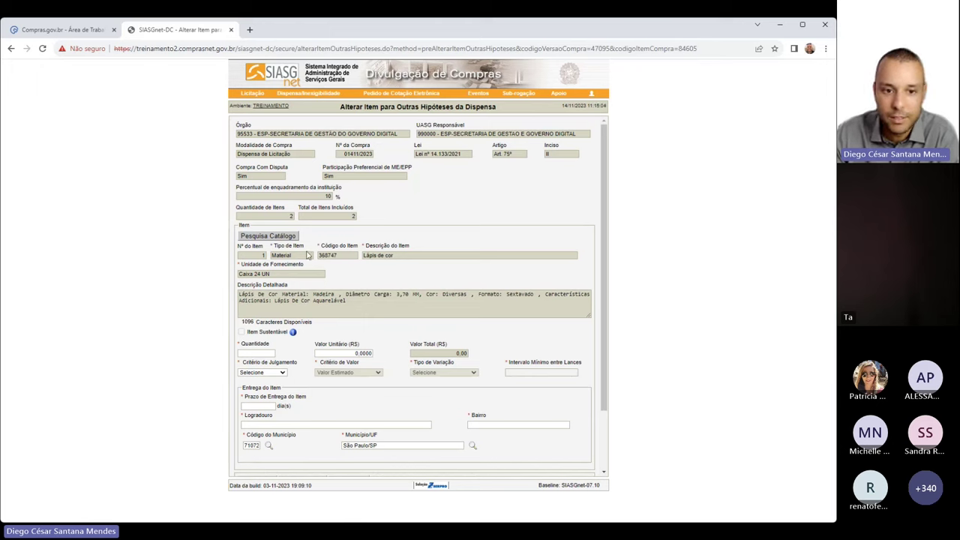
click(257, 352)
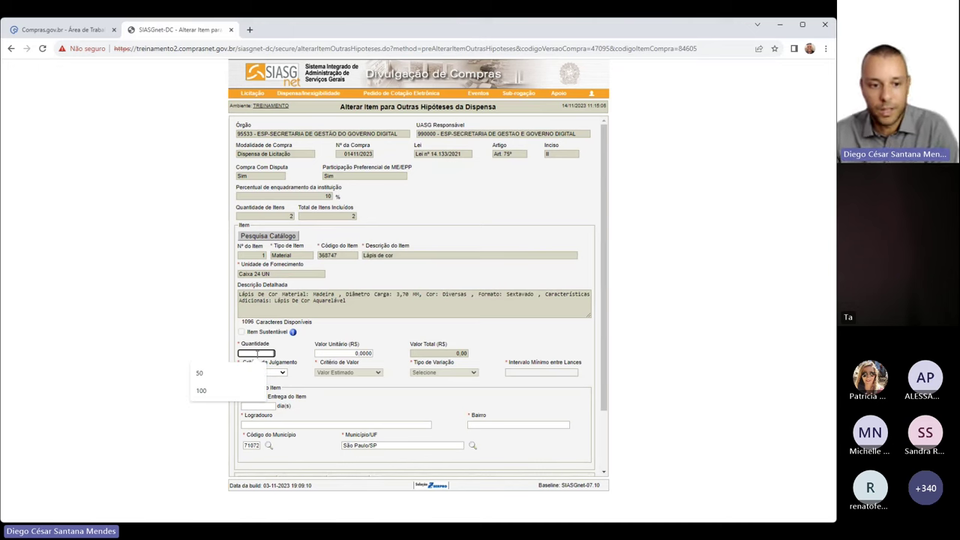
click(224, 390)
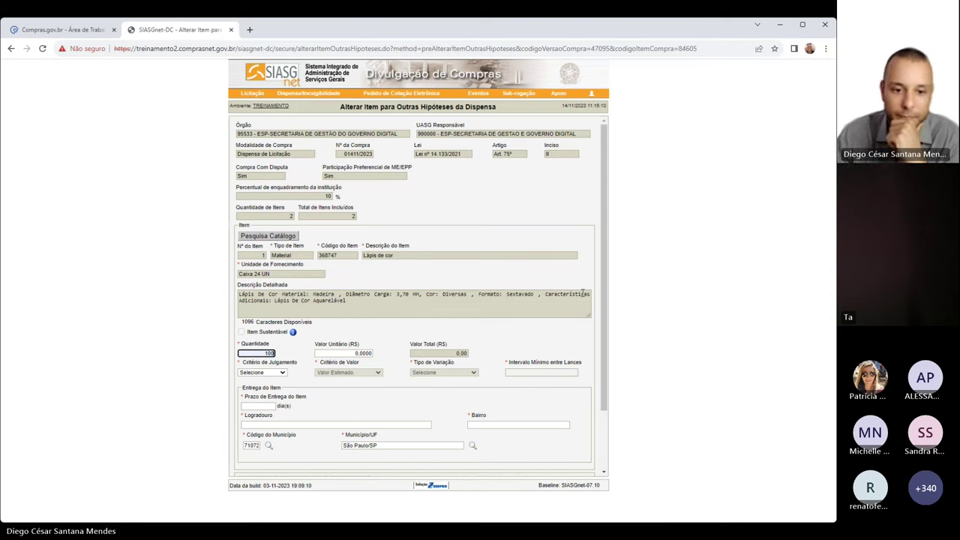
click(352, 353)
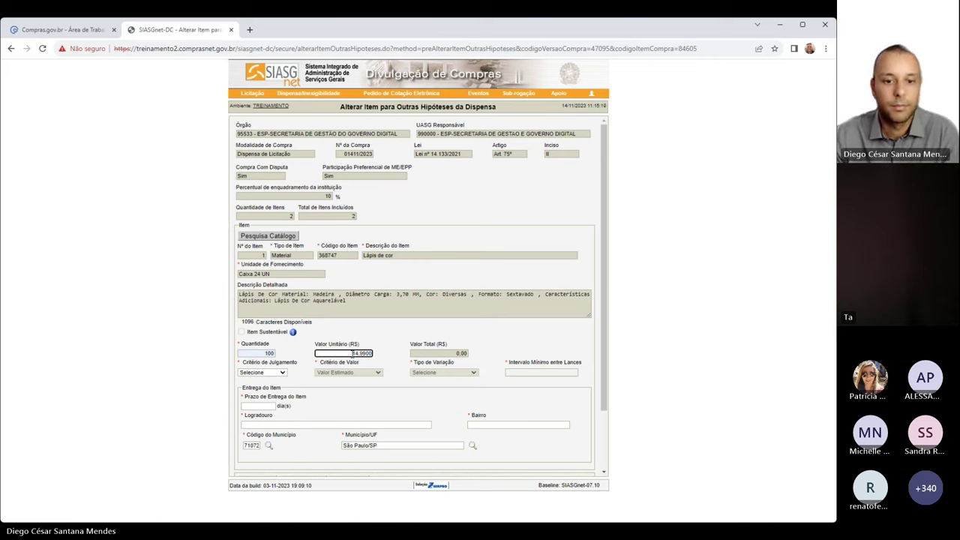
click(426, 338)
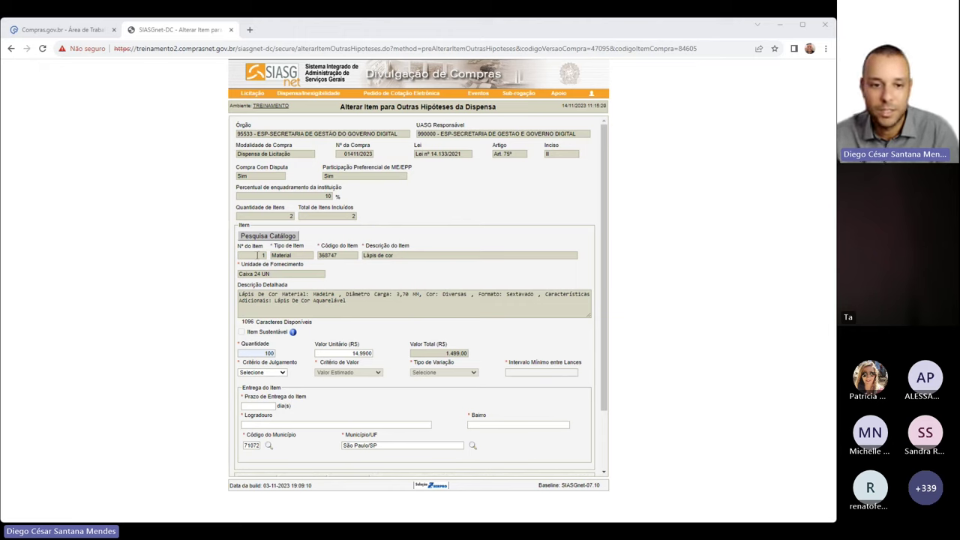
click(181, 269)
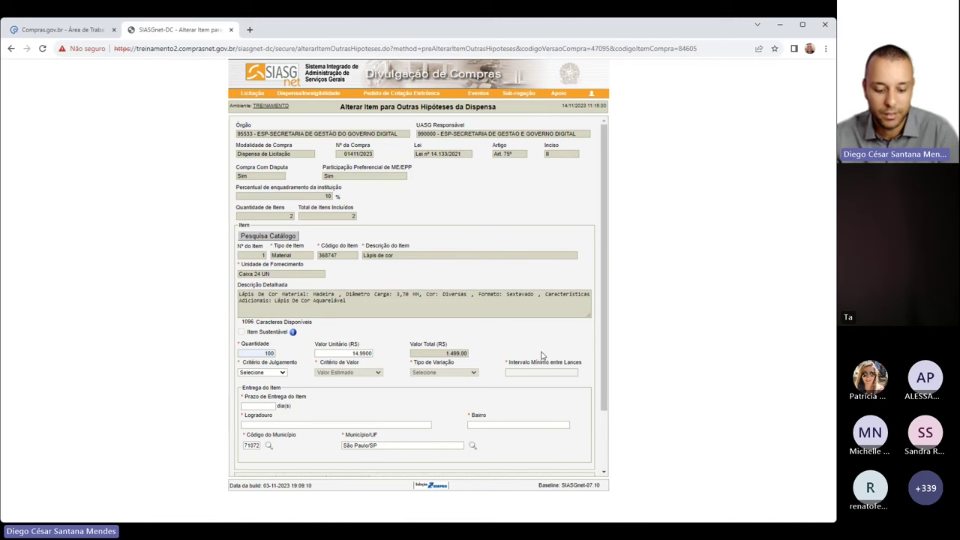
key(ctrl+plus)
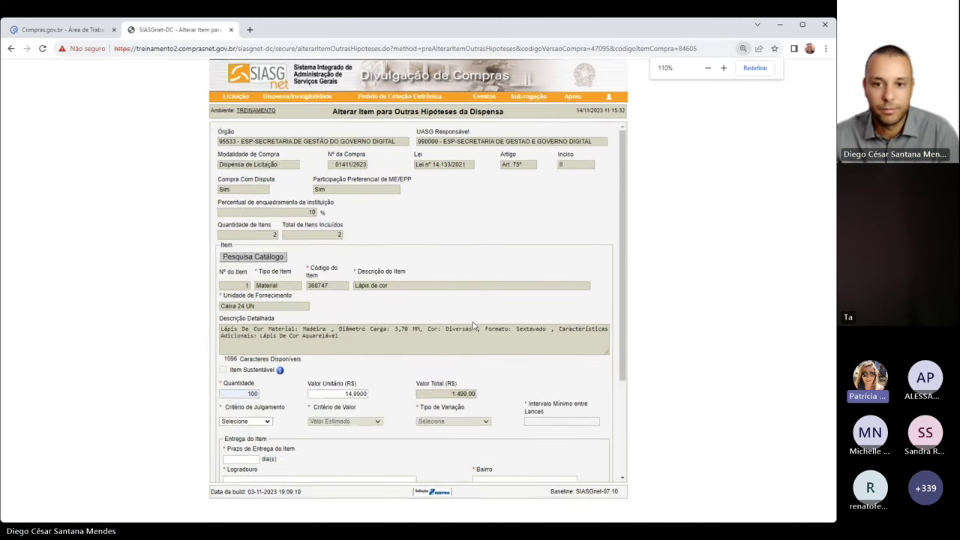
Enlarge the page and check item 1's quantity of 100
key(ctrl+plus)
key(ctrl+plus)
scroll(500, 260, down, 2)
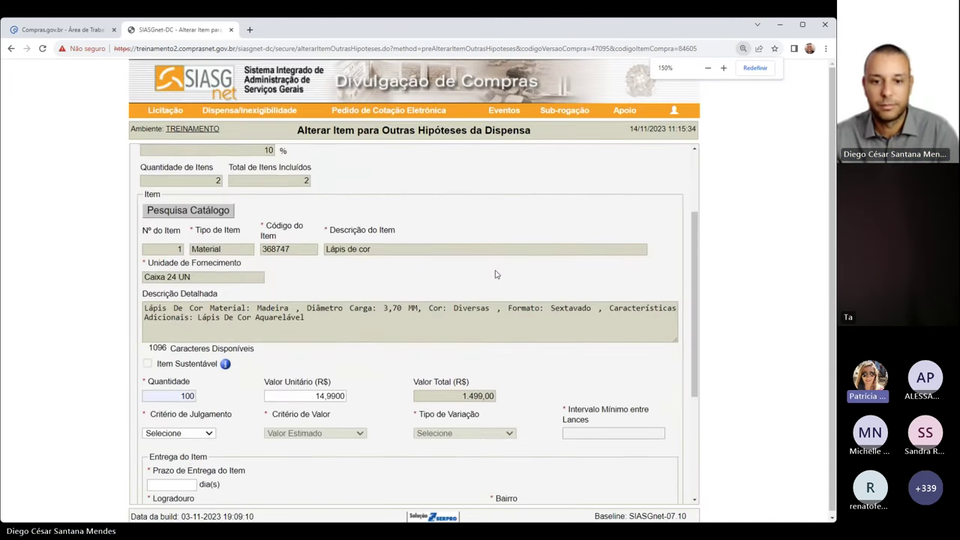
scroll(495, 274, down, 2)
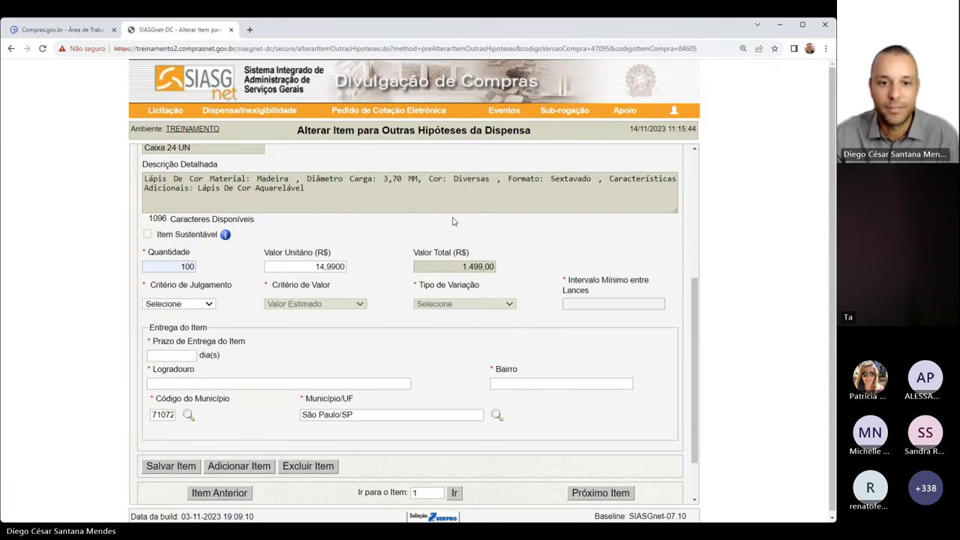
key(ctrl+plus)
scroll(453, 217, down, 1)
scroll(452, 218, up, 3)
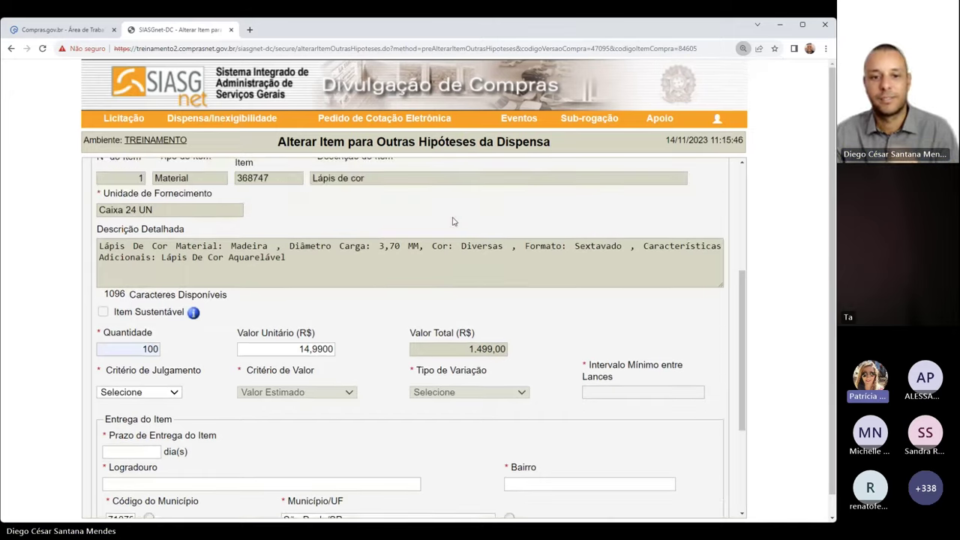
scroll(452, 219, down, 2)
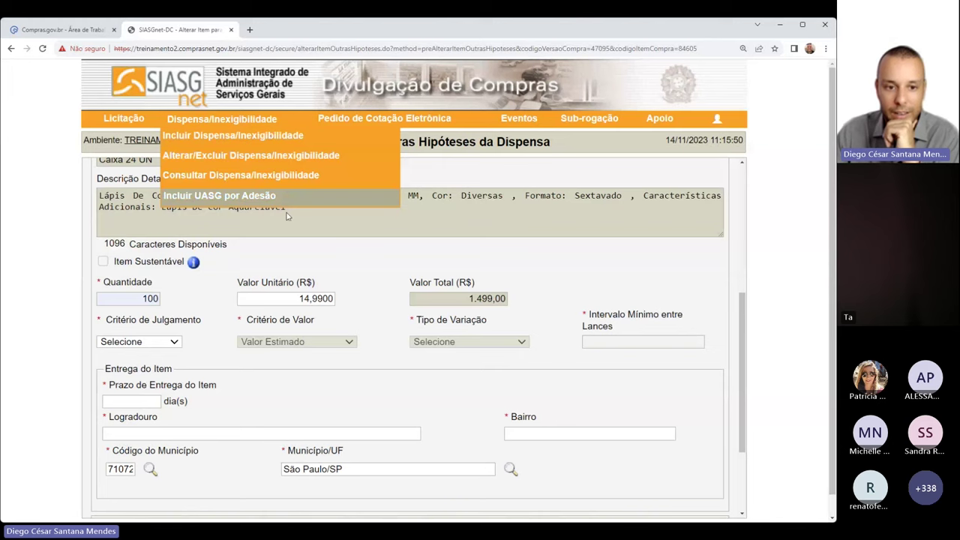
click(127, 301)
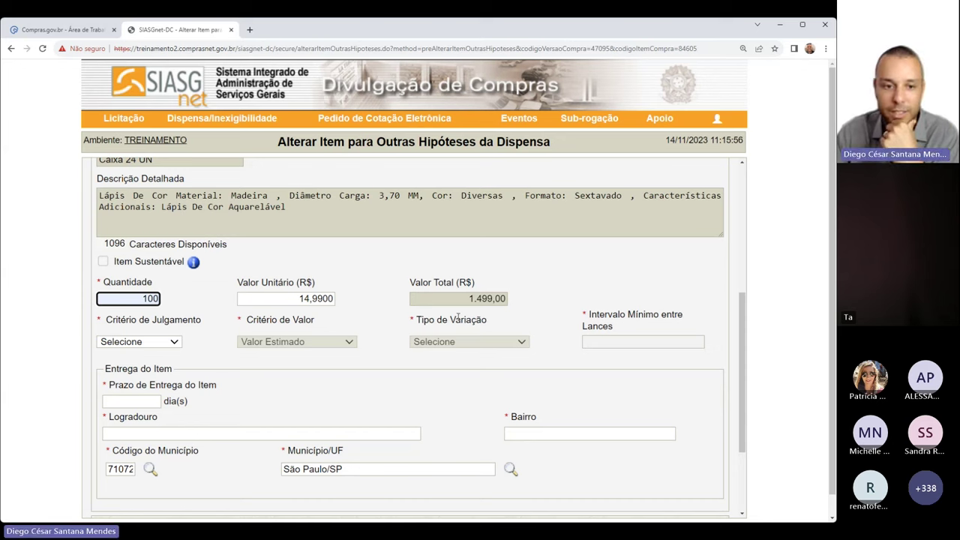
Set Menor Preço judging, Monetário variation and a 0,2000 minimum bid interval
click(137, 344)
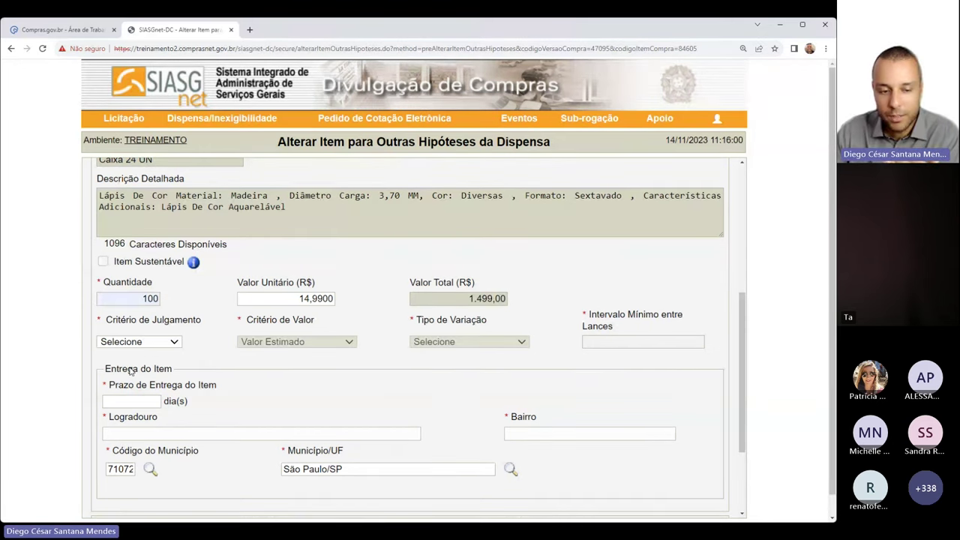
click(130, 370)
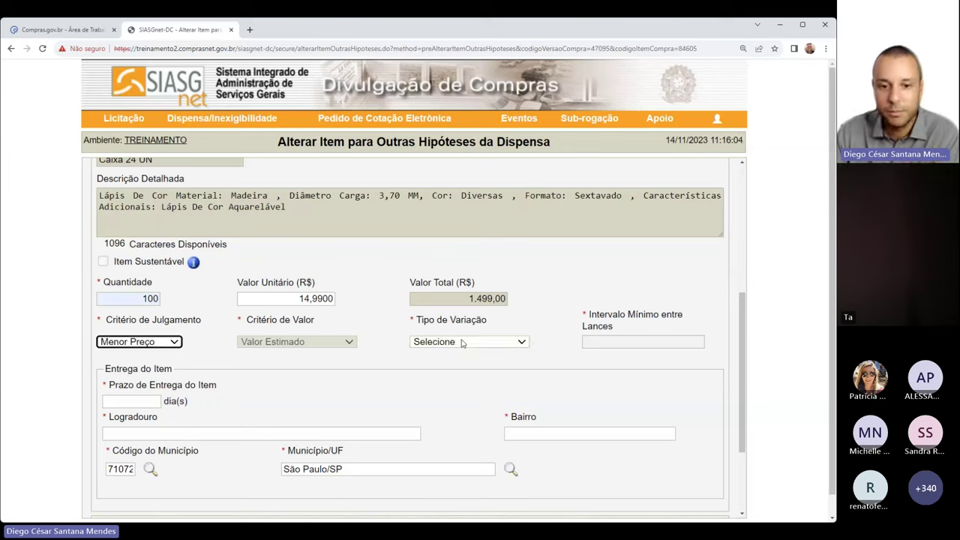
click(466, 378)
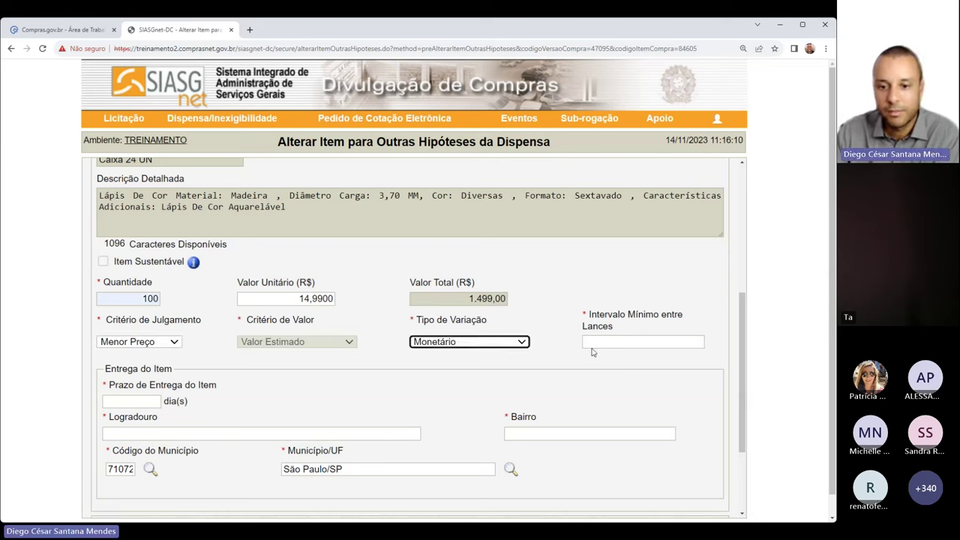
click(596, 342)
click(600, 366)
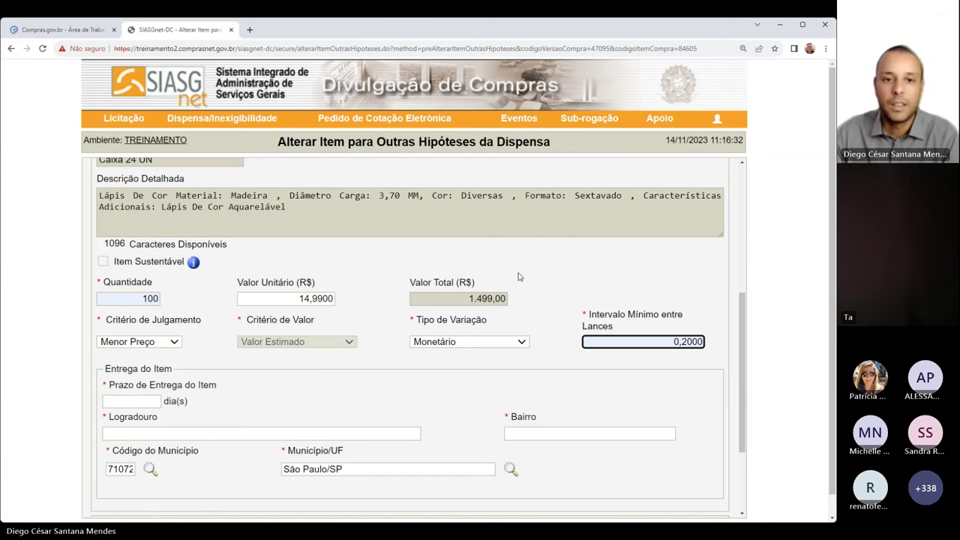
scroll(388, 260, down, 2)
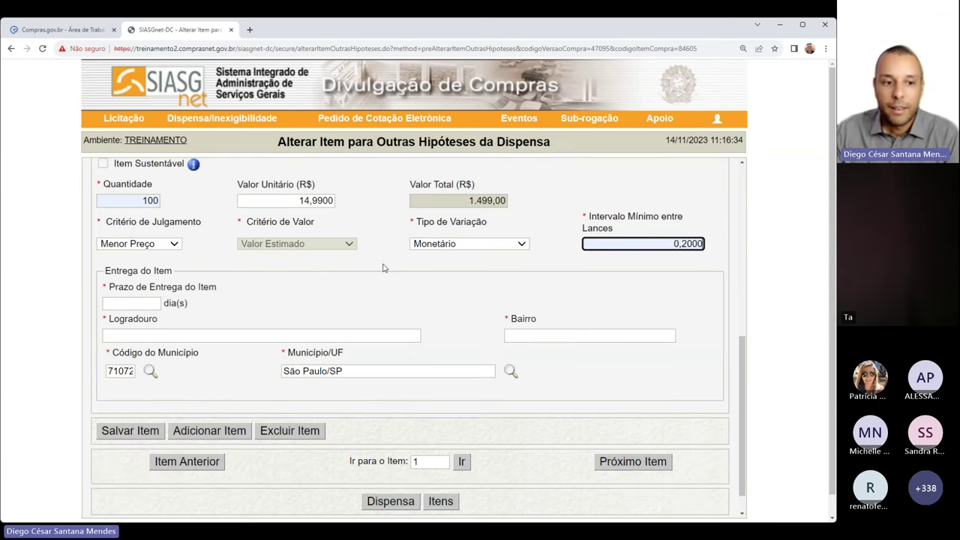
Set a 15-day delivery term at Avenida Tiradentes, Centro, São Paulo/SP
click(116, 303)
click(90, 326)
click(154, 335)
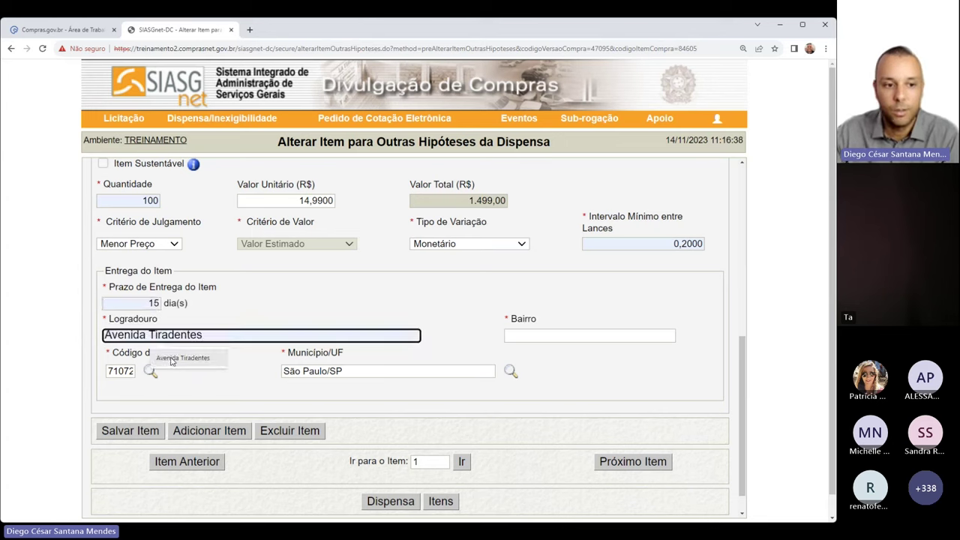
click(171, 358)
click(564, 336)
click(568, 358)
click(420, 370)
click(659, 383)
Save item 1 and review its detailed description
scroll(658, 383, down, 1)
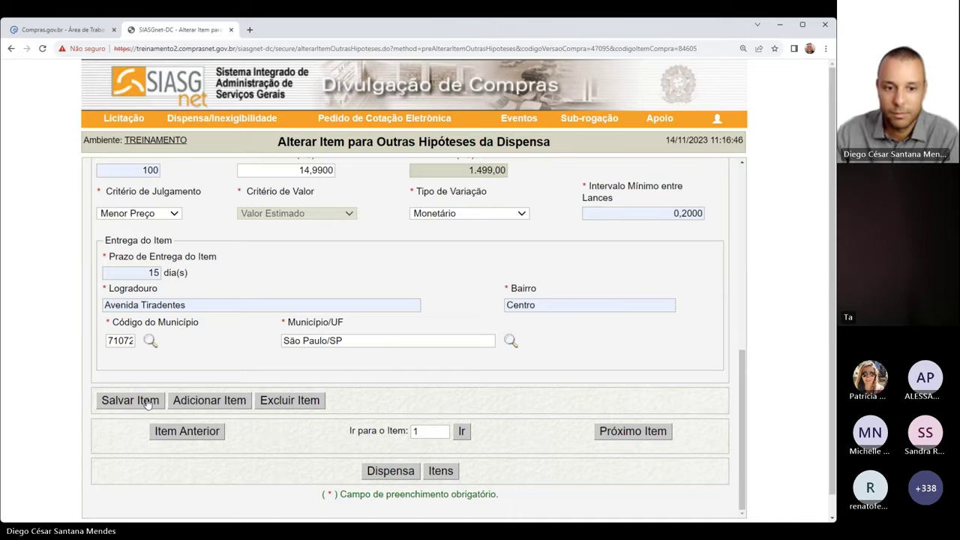
click(131, 400)
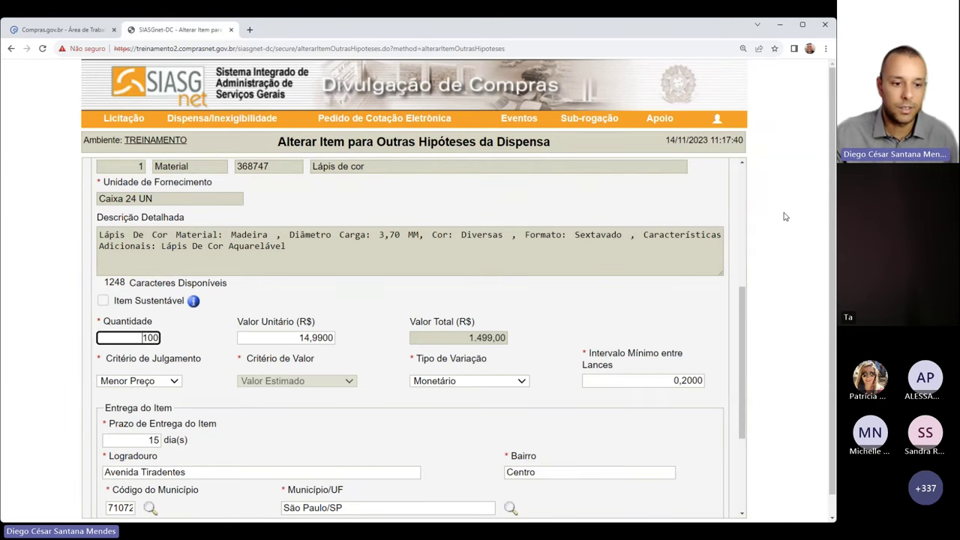
scroll(553, 227, up, 1)
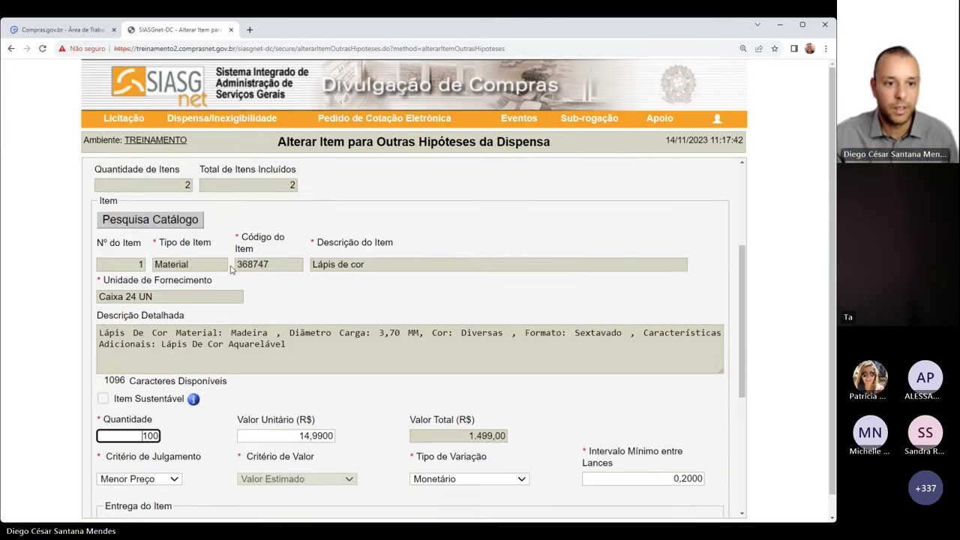
drag(237, 265, 270, 264)
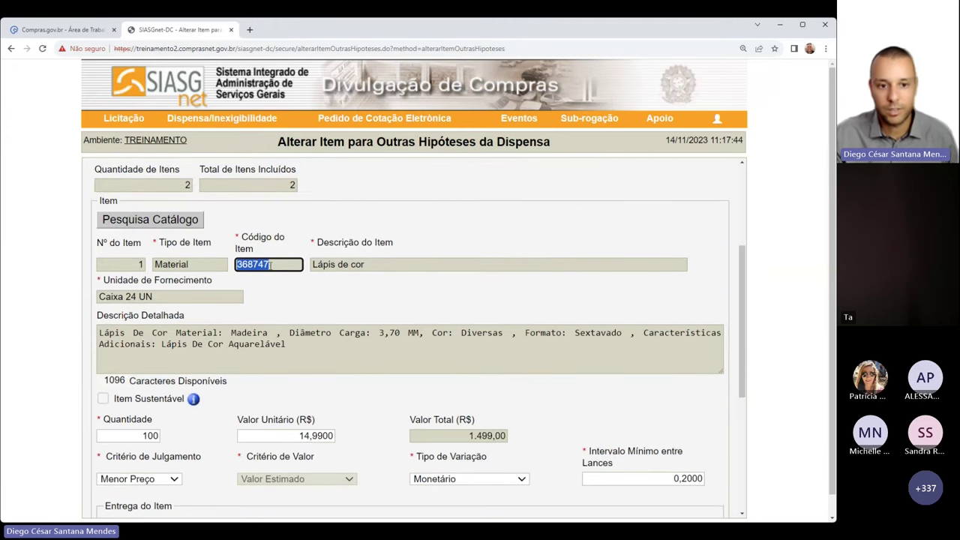
drag(230, 333, 413, 339)
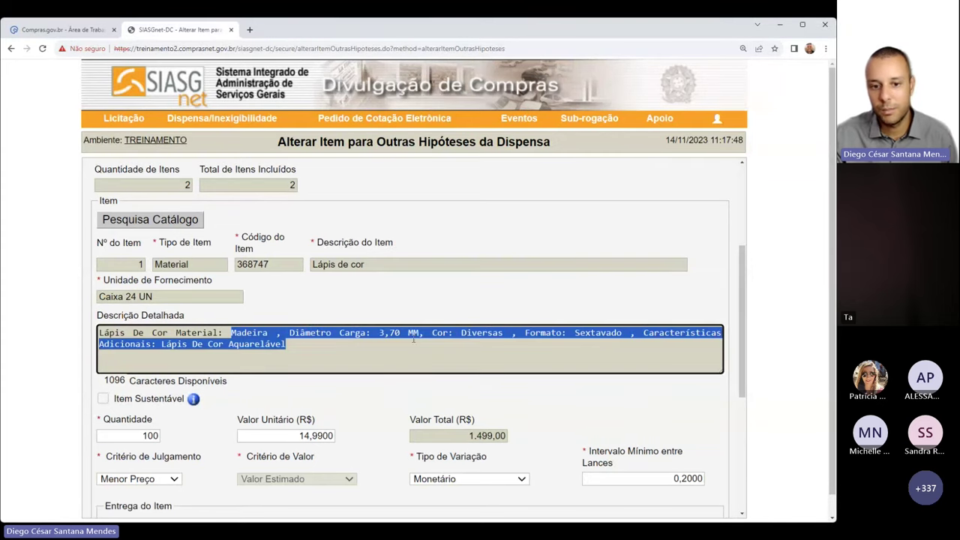
click(455, 342)
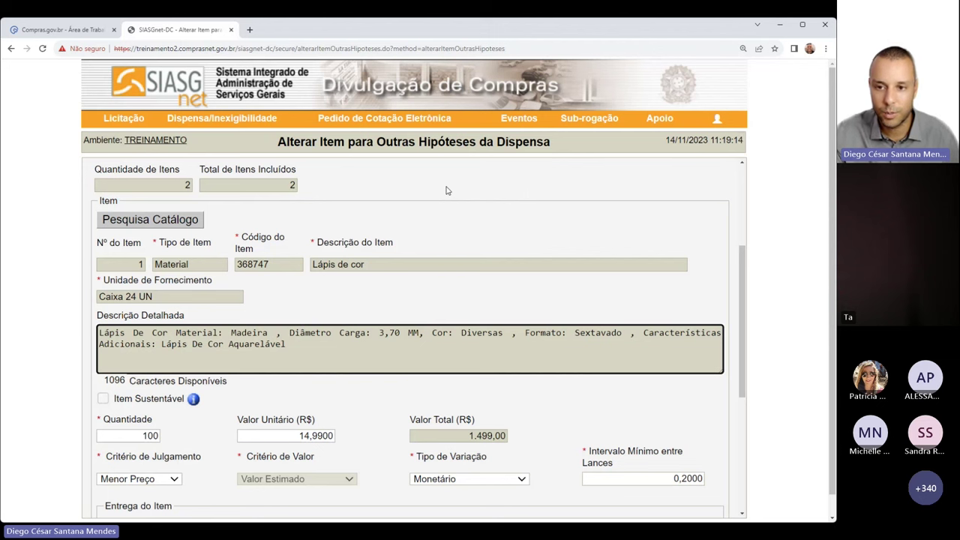
scroll(472, 205, down, 3)
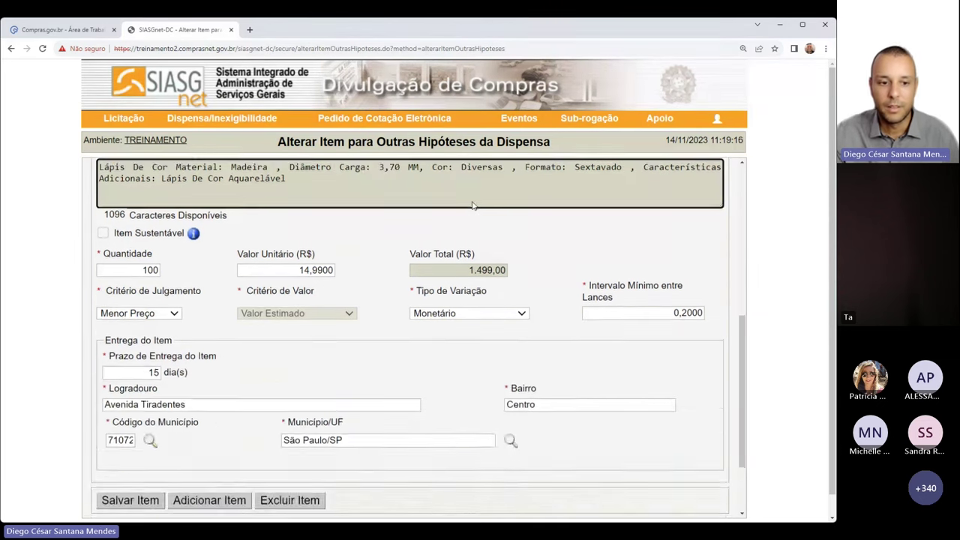
scroll(472, 205, up, 2)
scroll(473, 205, down, 4)
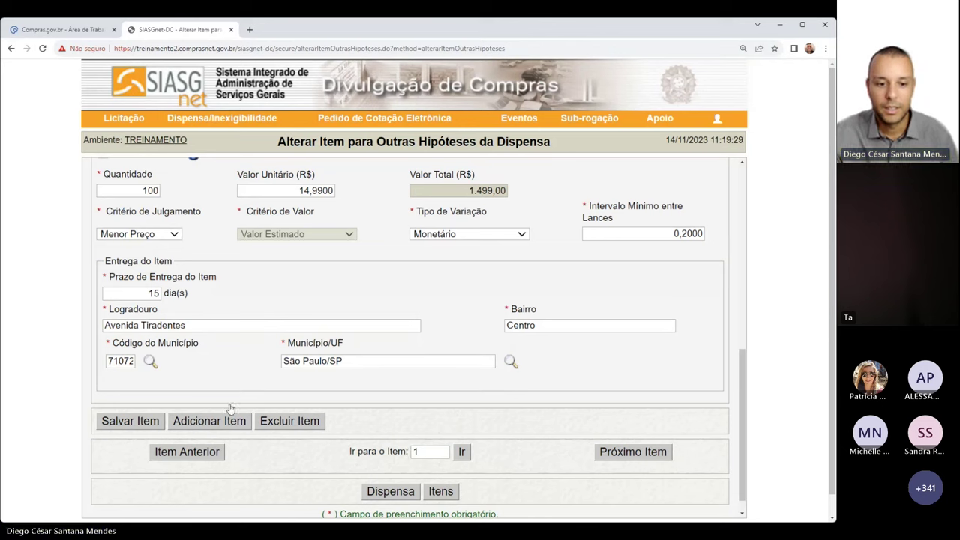
Open item 2 and set its quantity to 50, leaving the unit price at zero
click(621, 453)
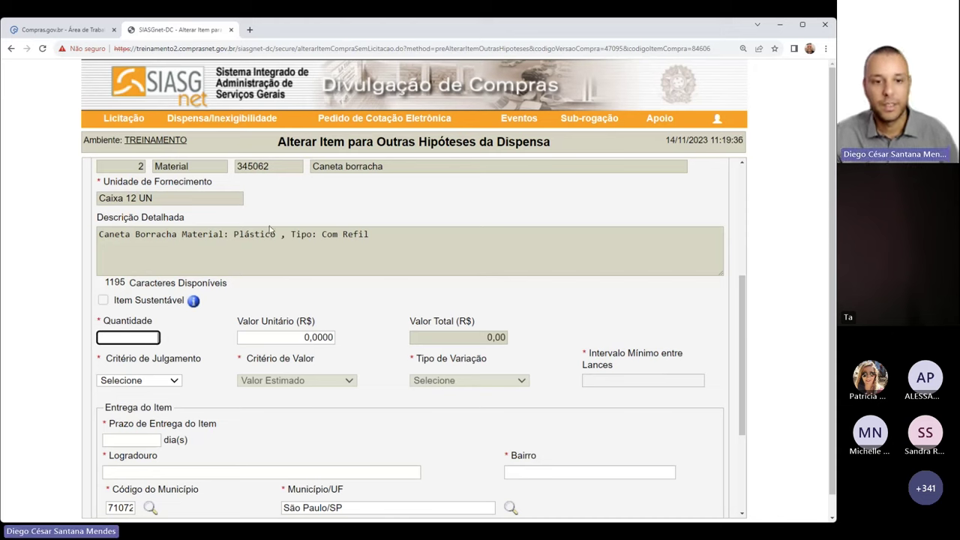
text(50)
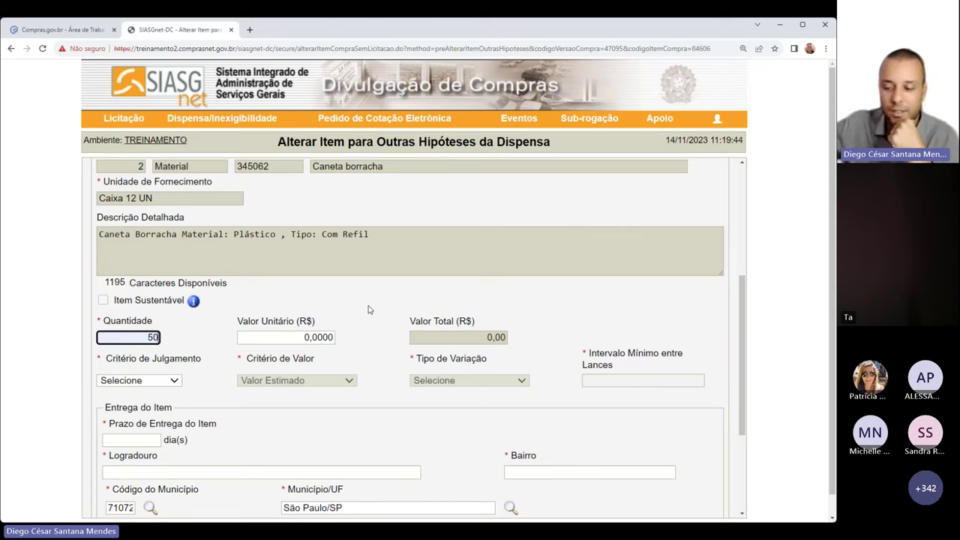
drag(241, 321, 328, 337)
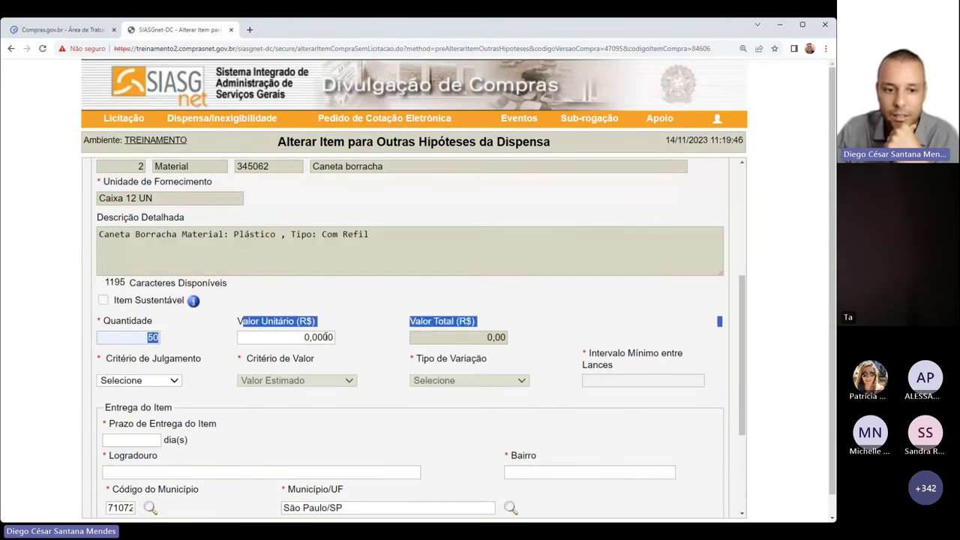
click(341, 340)
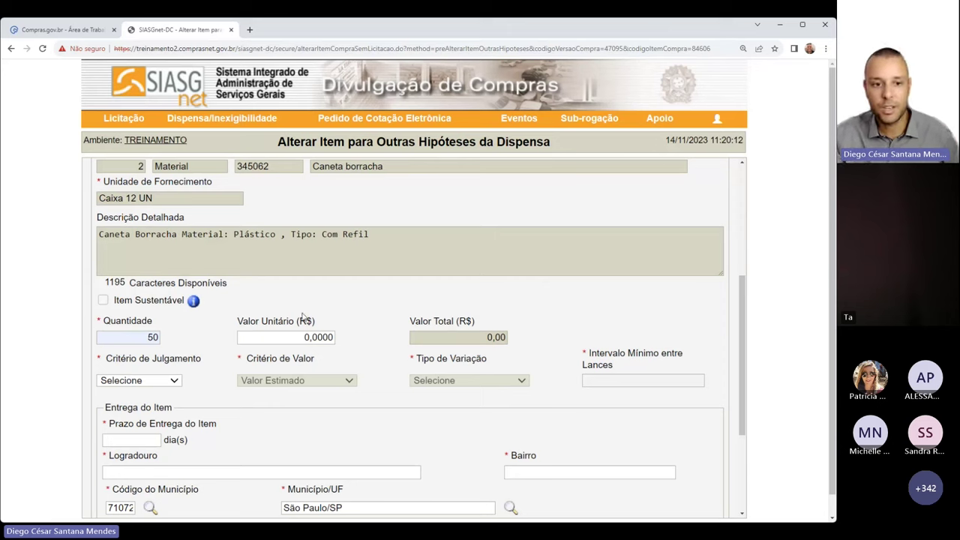
drag(249, 321, 319, 327)
click(346, 344)
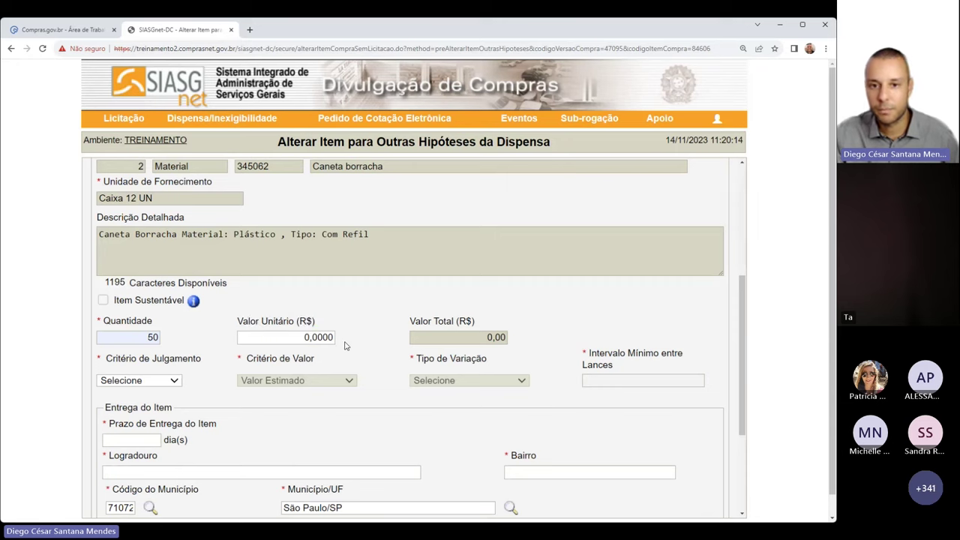
click(287, 336)
click(364, 339)
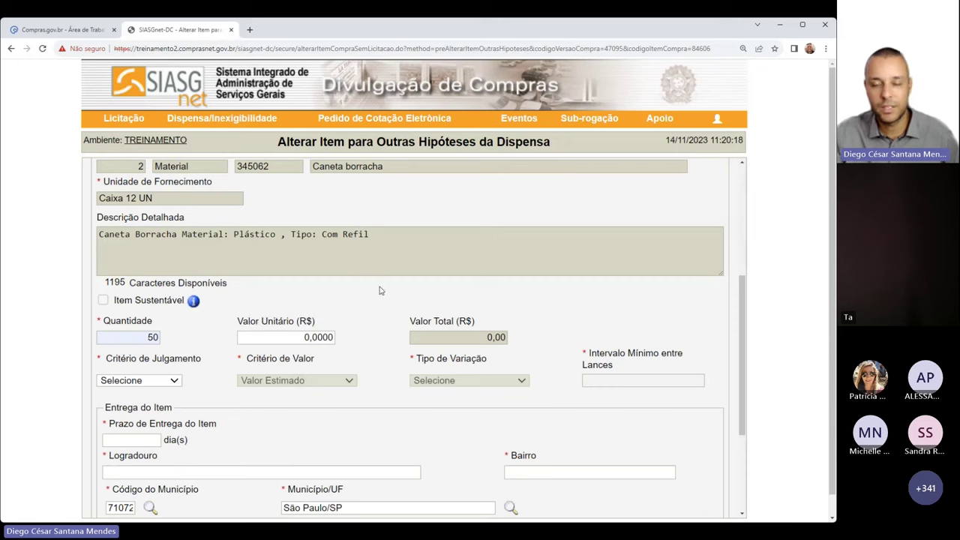
scroll(393, 315, down, 2)
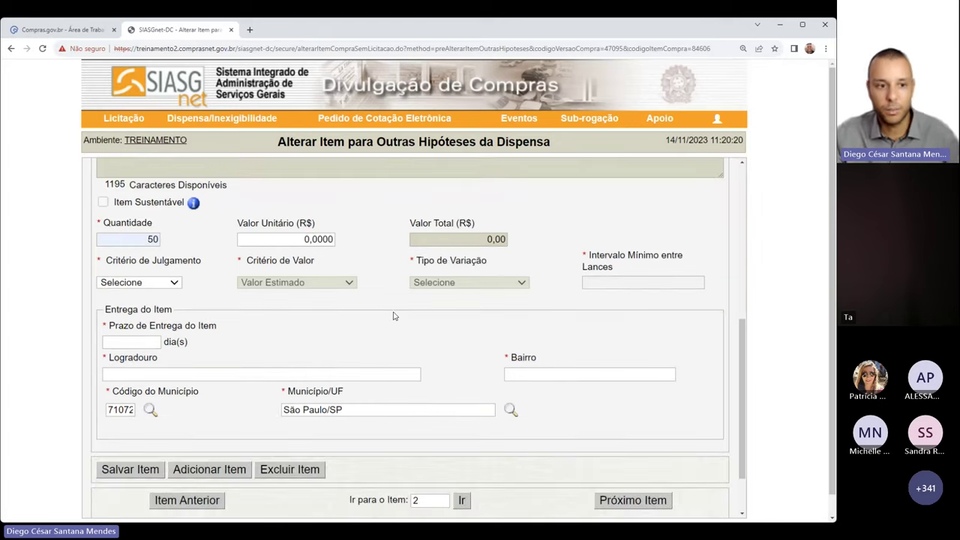
Judge item 2 by Menor Preço with Monetário variation and a 0,2000 minimum bid interval
click(173, 288)
click(161, 309)
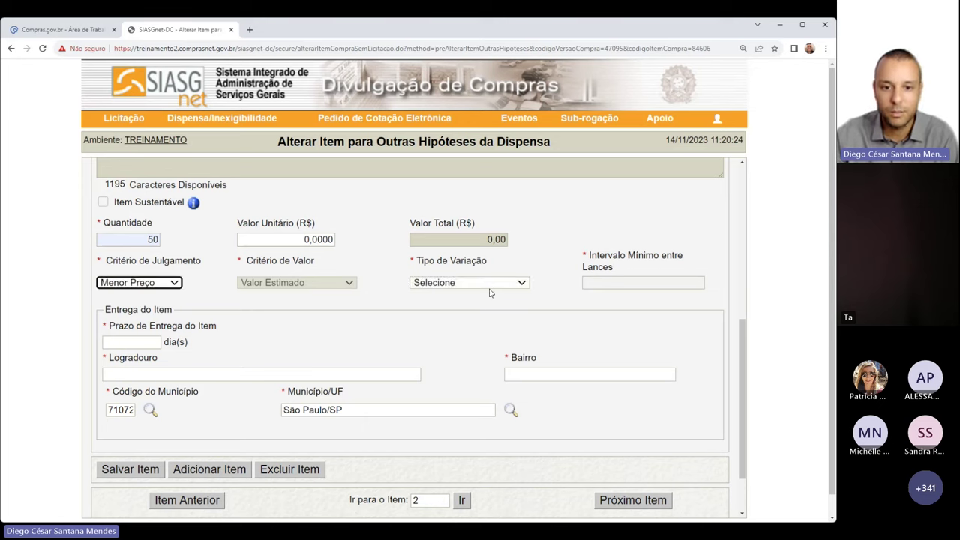
click(490, 289)
click(480, 317)
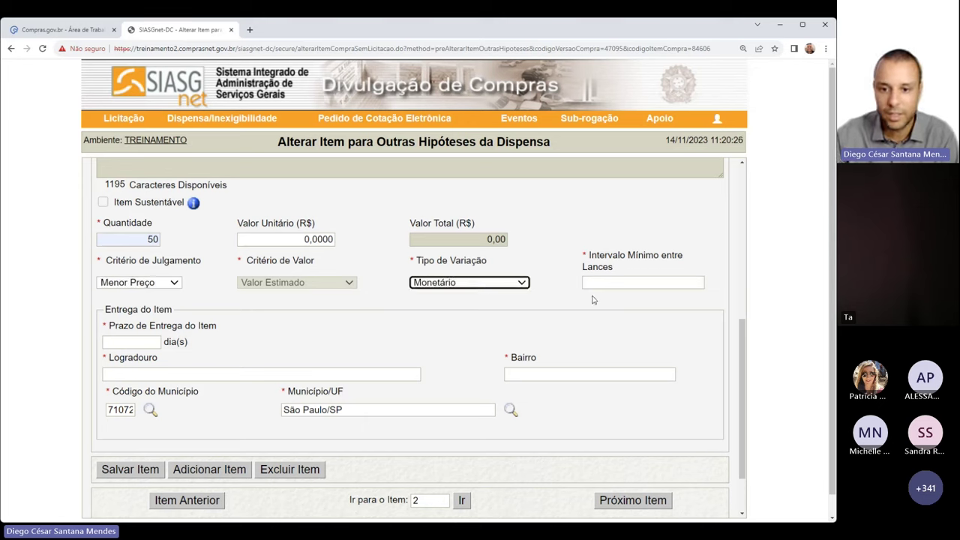
click(611, 284)
click(616, 304)
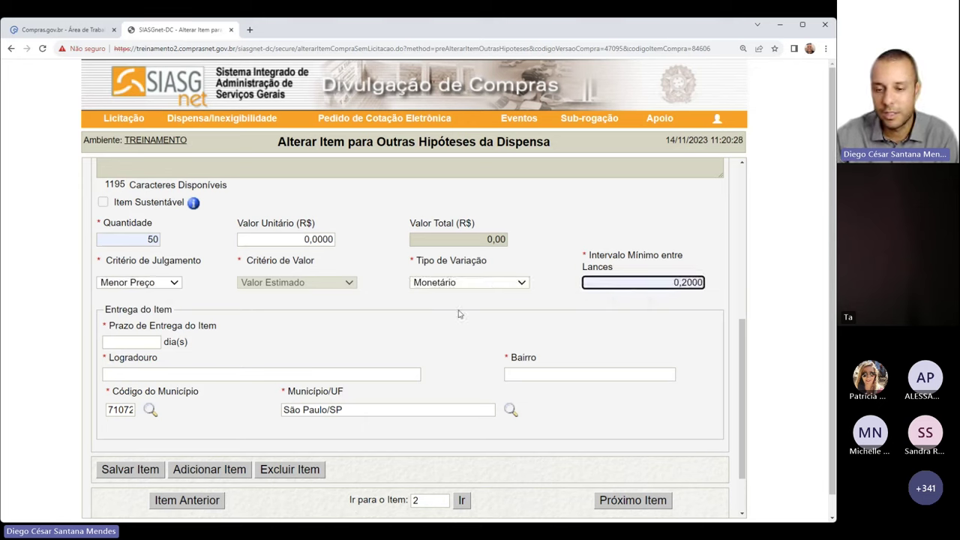
click(460, 314)
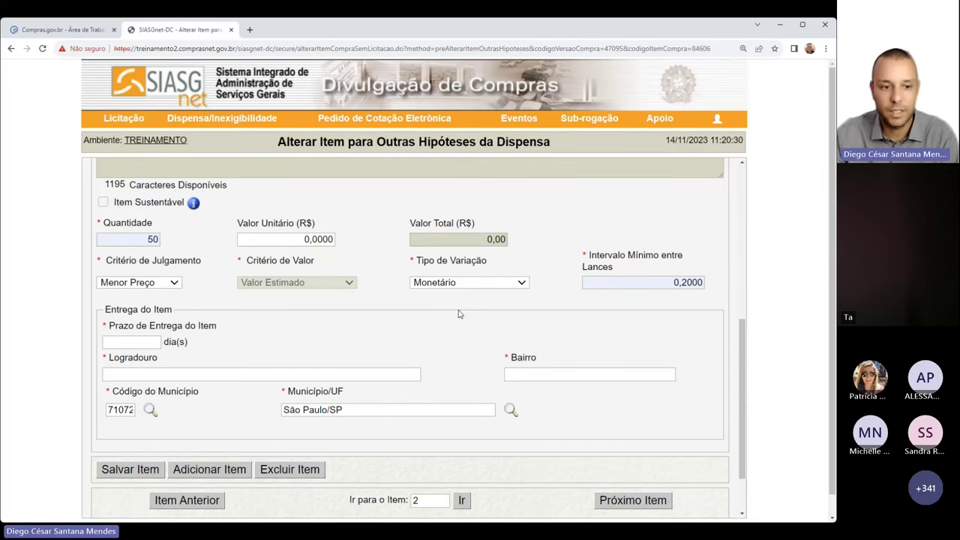
scroll(457, 313, down, 1)
Set 15-day delivery at Avenida Tiradentes, Centro, and save item 2
click(117, 275)
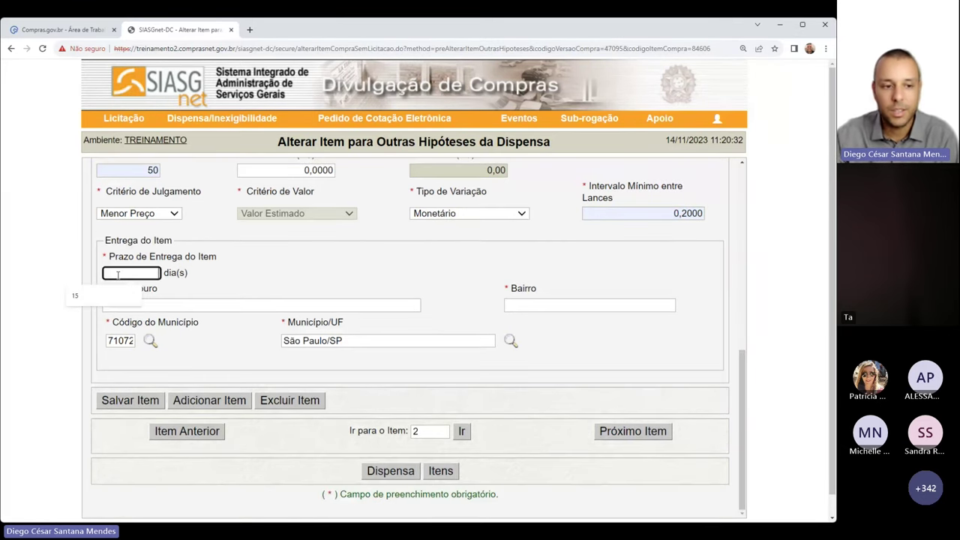
click(120, 297)
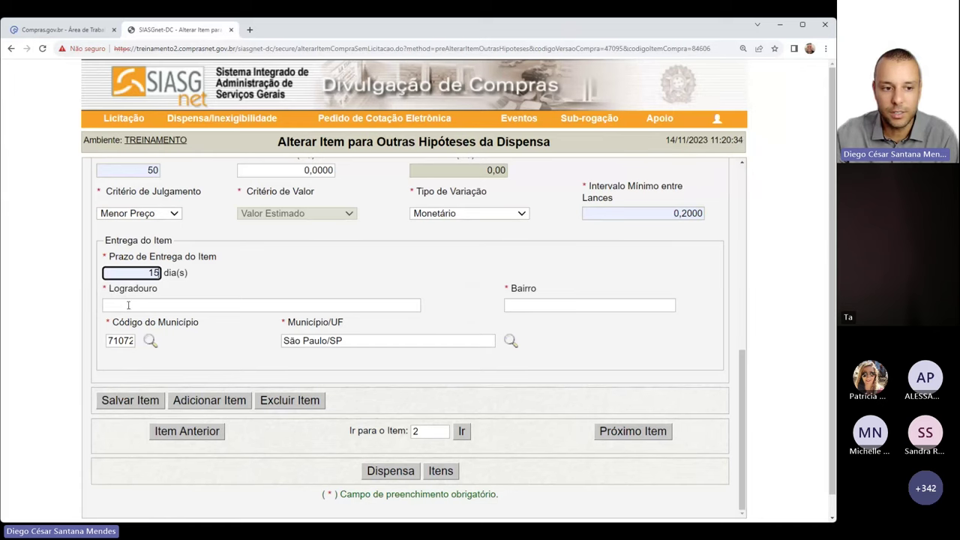
click(129, 305)
click(180, 328)
click(567, 305)
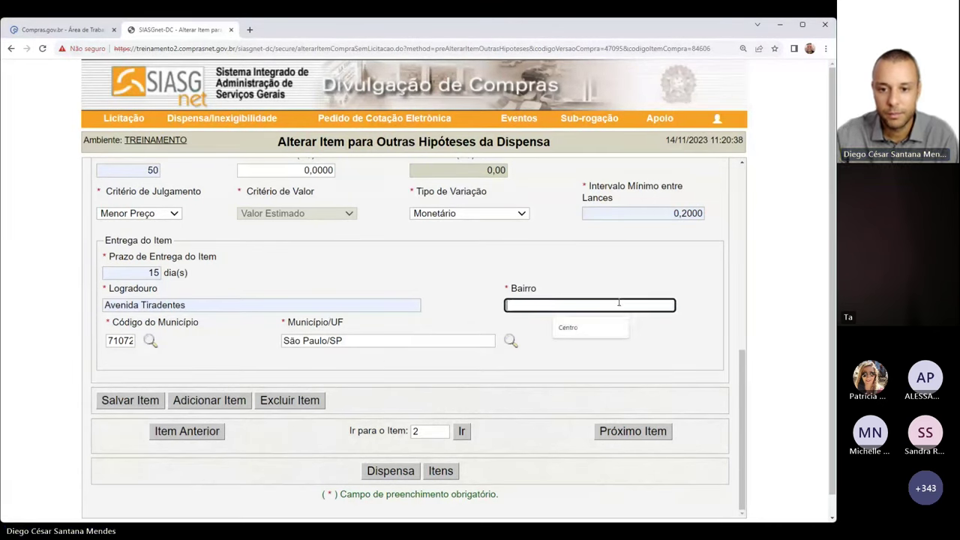
click(615, 330)
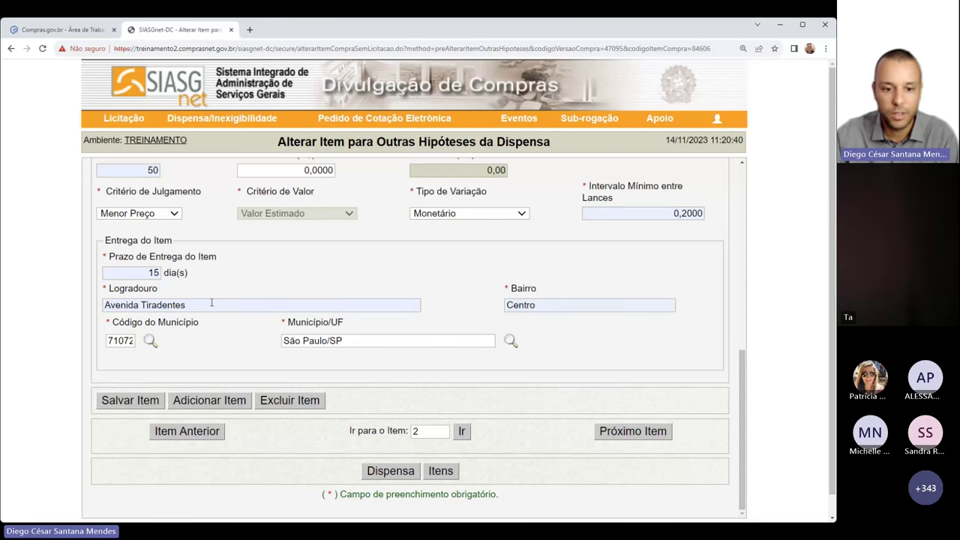
click(130, 401)
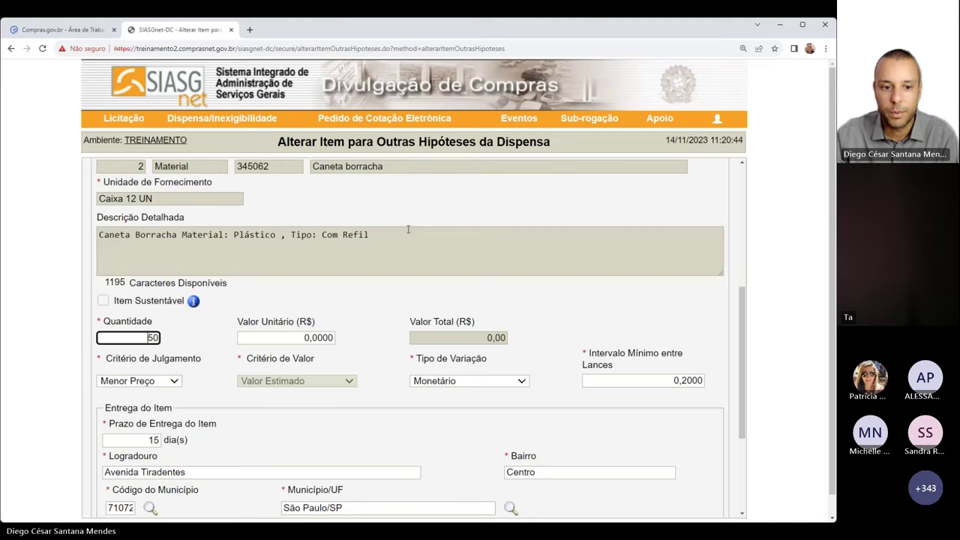
scroll(485, 232, down, 1)
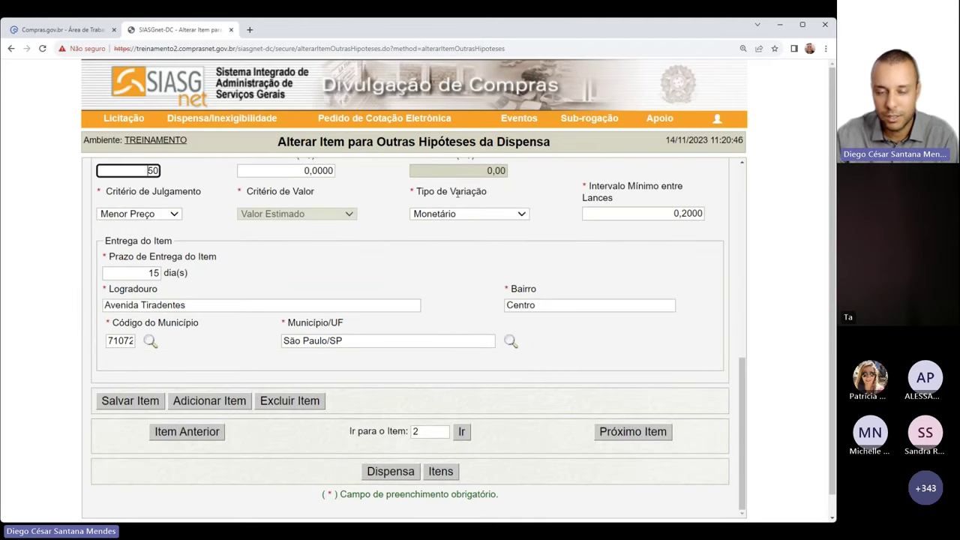
Return to Alterar/Excluir Dispensa Eletrônica and review purchase 01411's general details
click(390, 473)
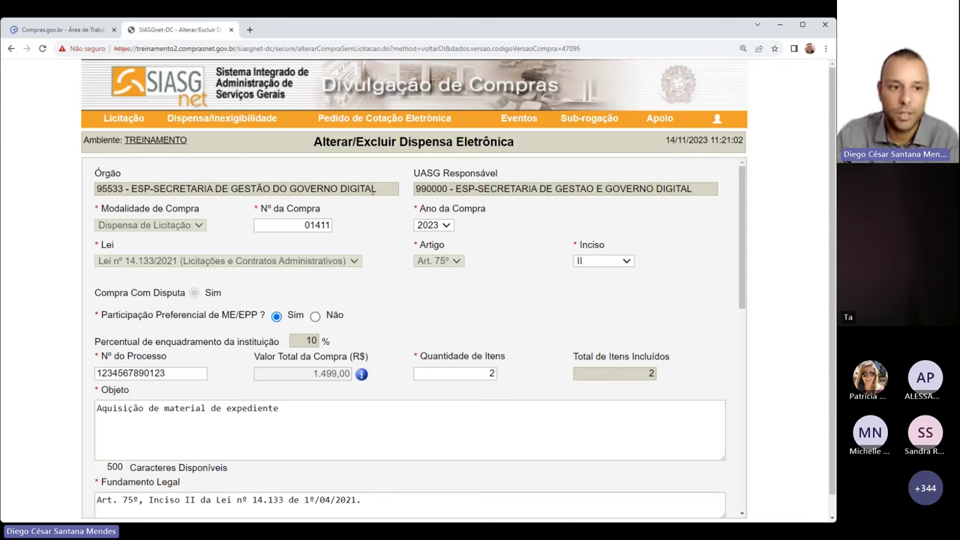
double_click(310, 220)
click(442, 295)
scroll(305, 303, down, 5)
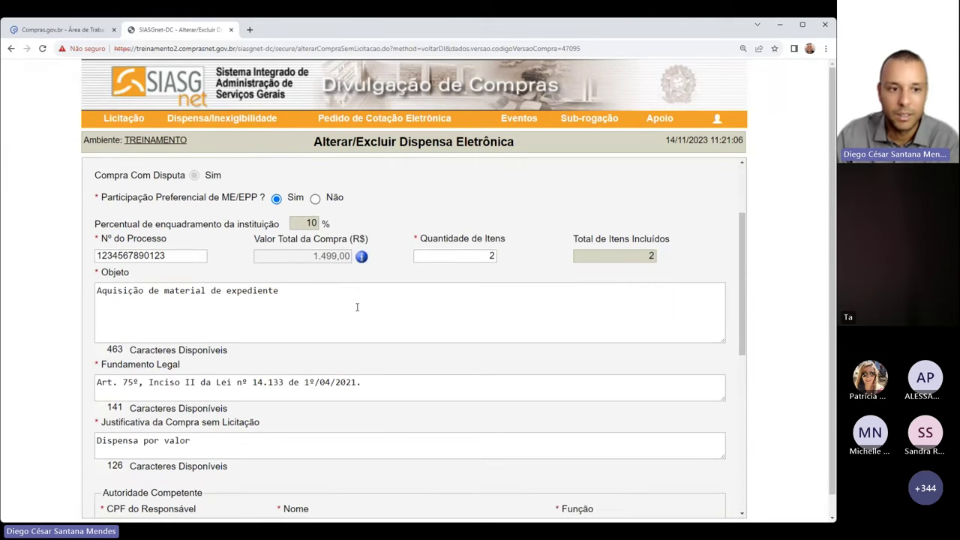
scroll(159, 299, up, 1)
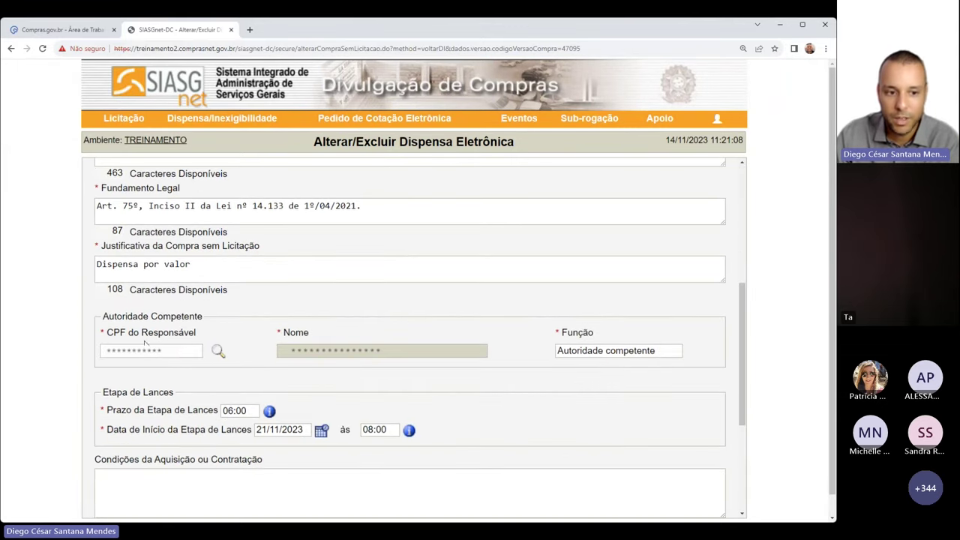
drag(102, 322, 293, 310)
click(253, 296)
scroll(374, 317, down, 4)
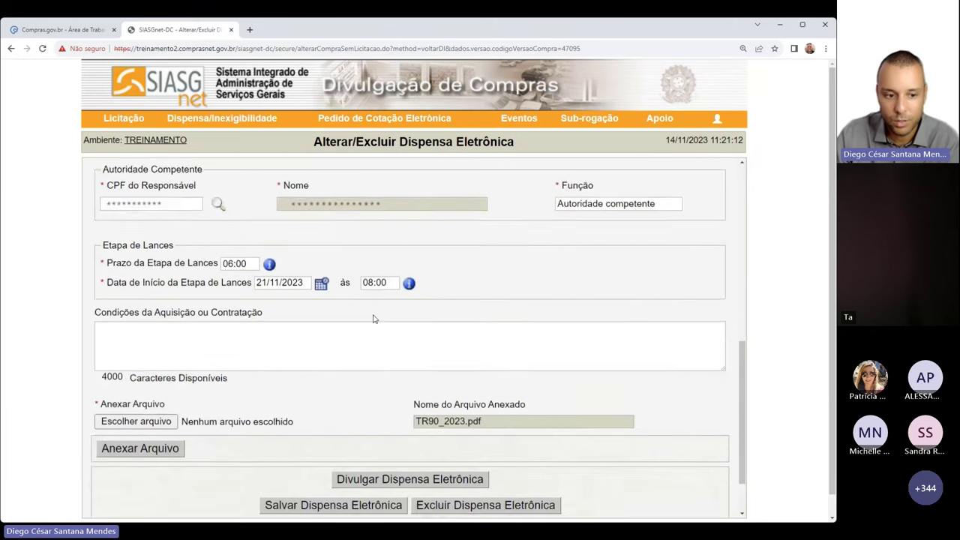
scroll(374, 319, up, 1)
scroll(374, 319, down, 2)
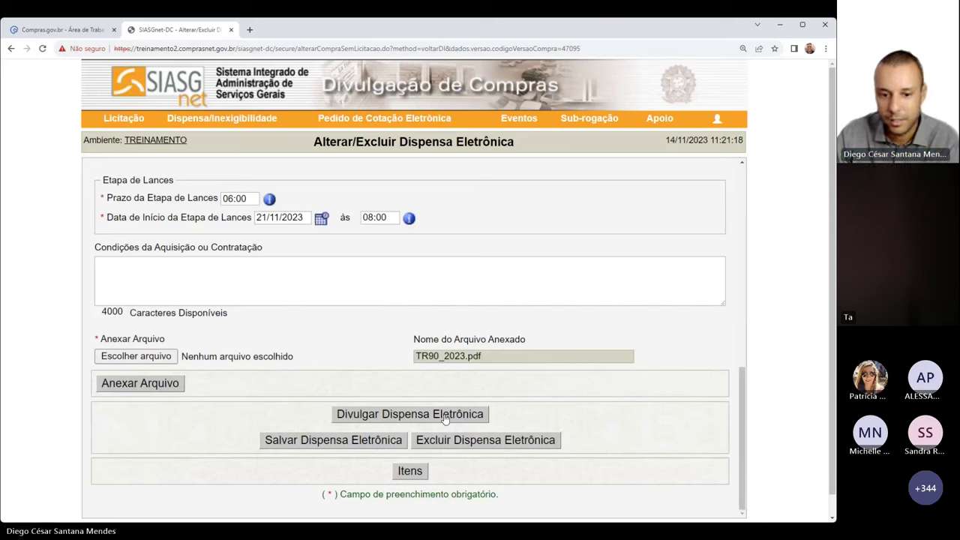
Publish dispensa 01411/2023 and select its assigned Id contratação PNCP
click(404, 418)
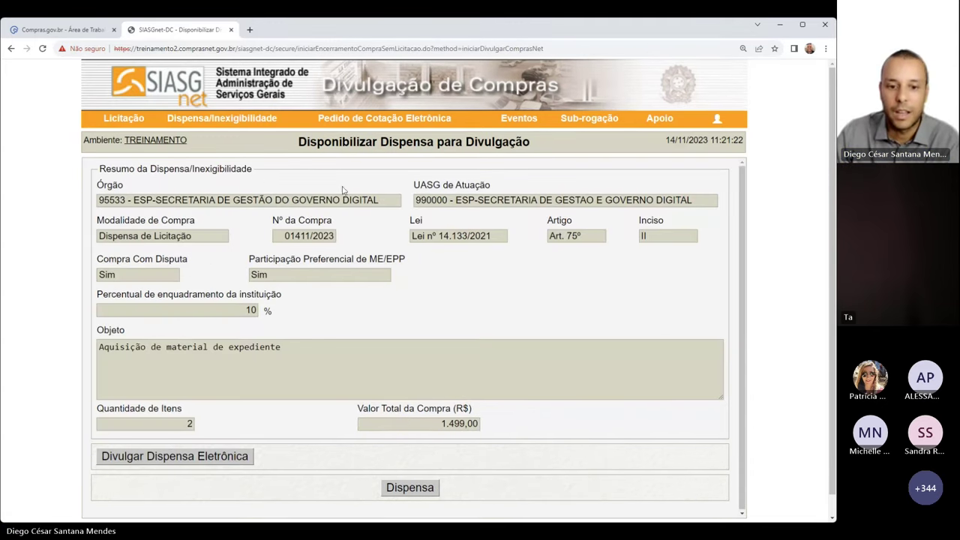
scroll(358, 181, down, 1)
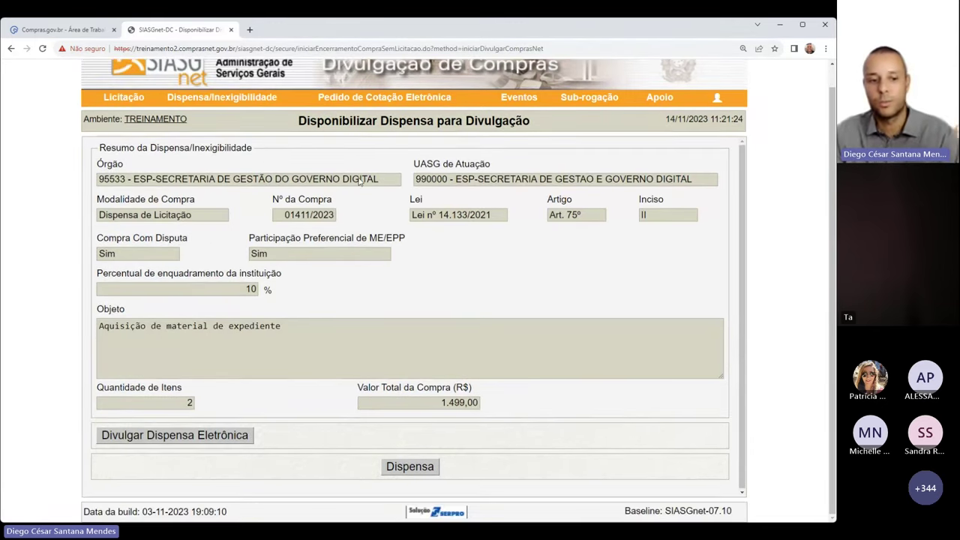
click(174, 436)
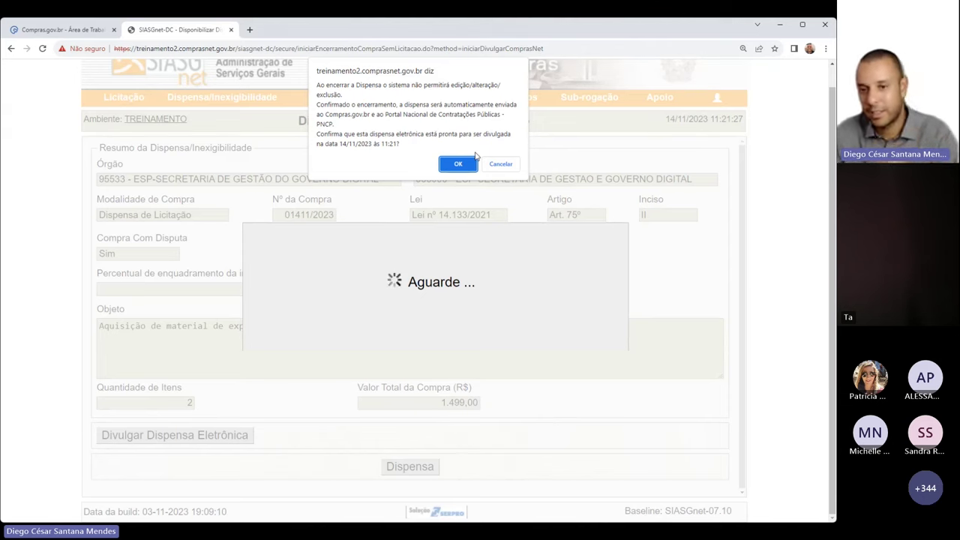
click(464, 165)
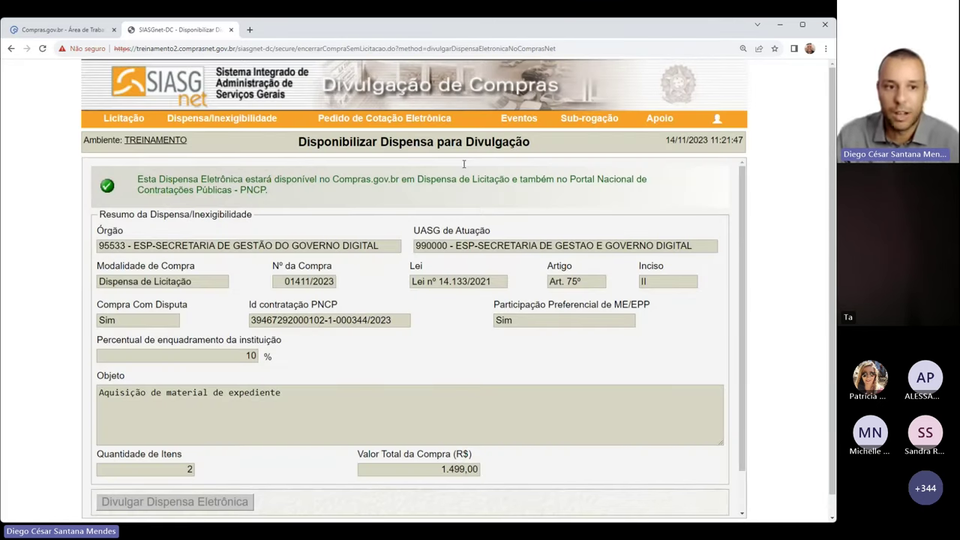
drag(138, 177, 677, 194)
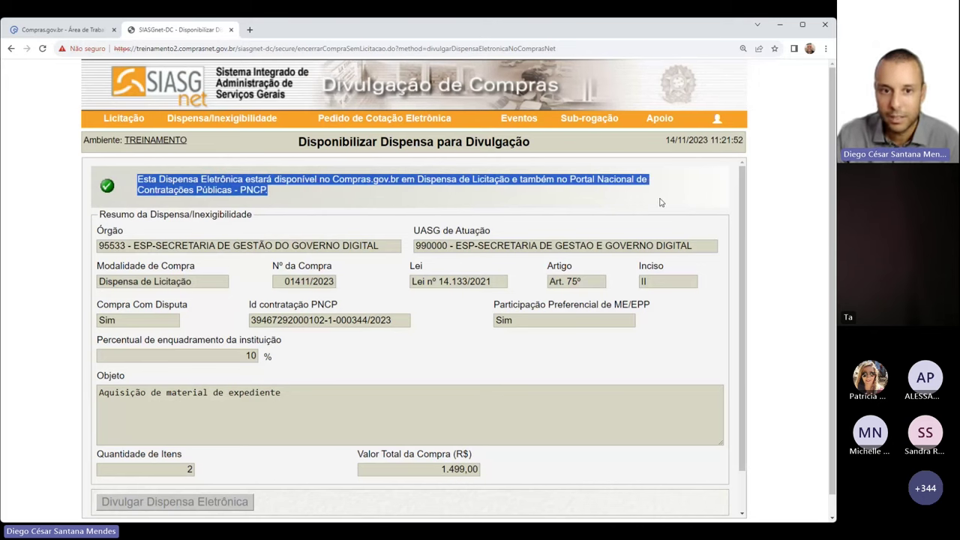
click(659, 203)
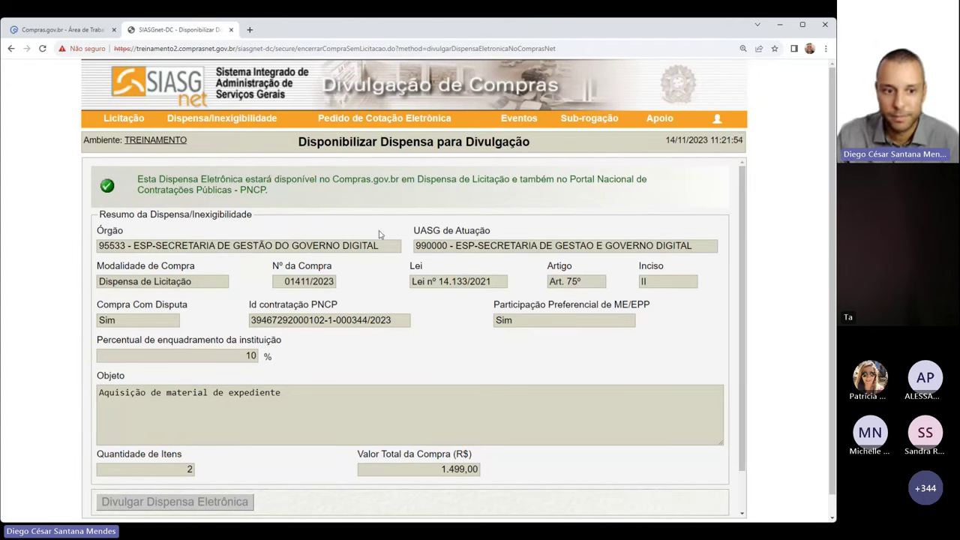
drag(250, 308, 389, 327)
key(ctrl+c)
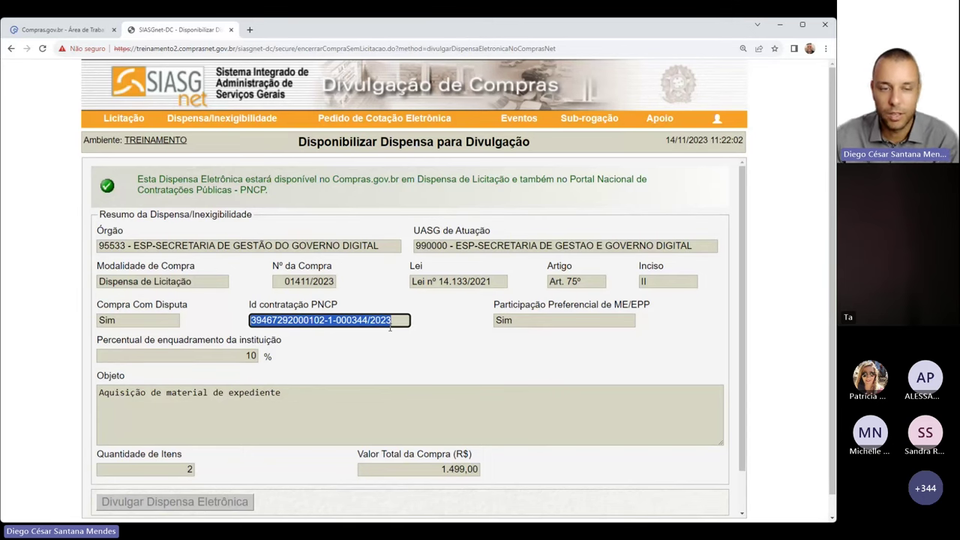
Search PNCP training portal Contratações for the pasted dispensa ID across all statuses
click(250, 30)
text(treina.)
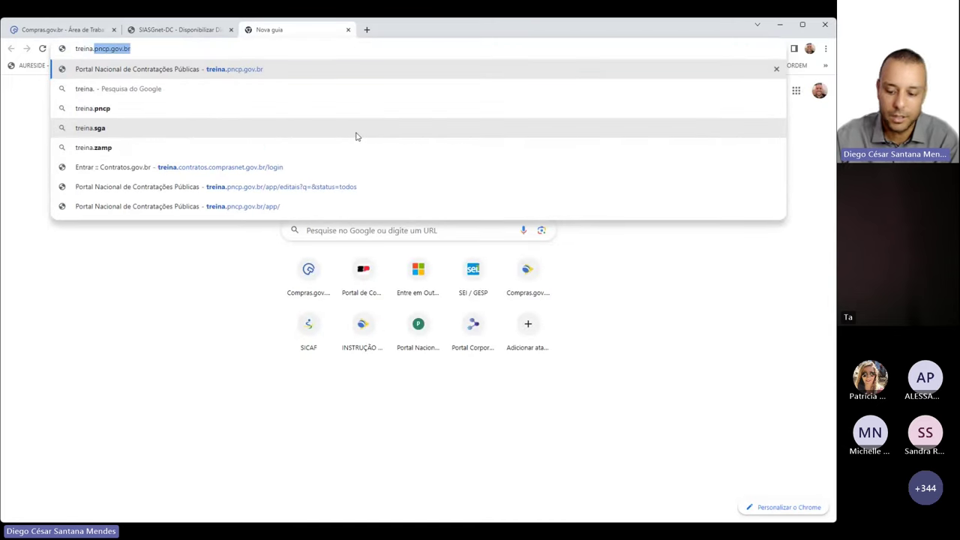
key(Return)
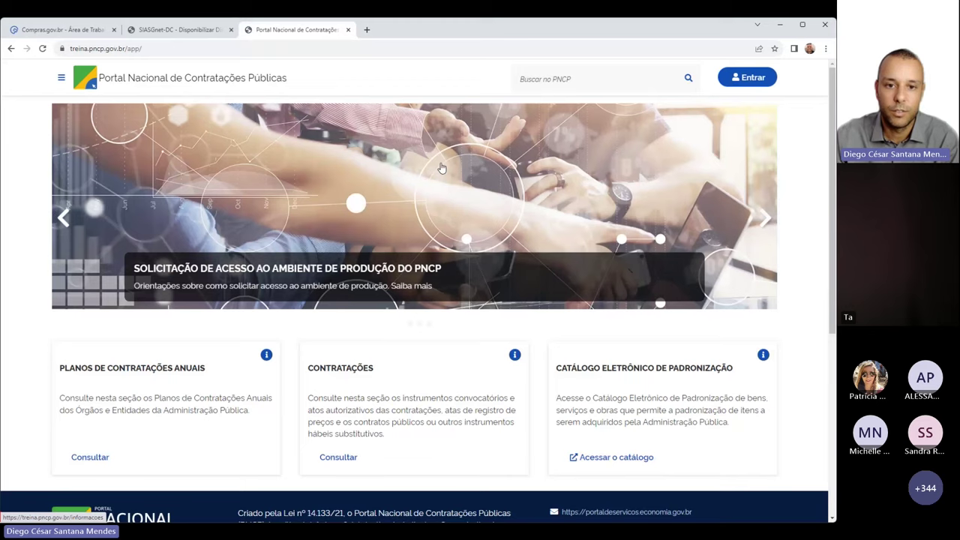
scroll(436, 177, down, 1)
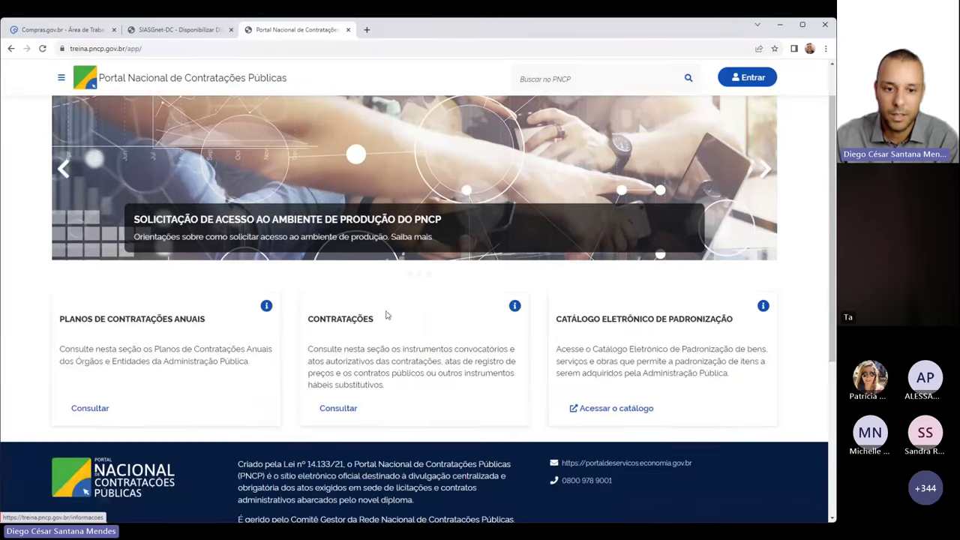
click(337, 413)
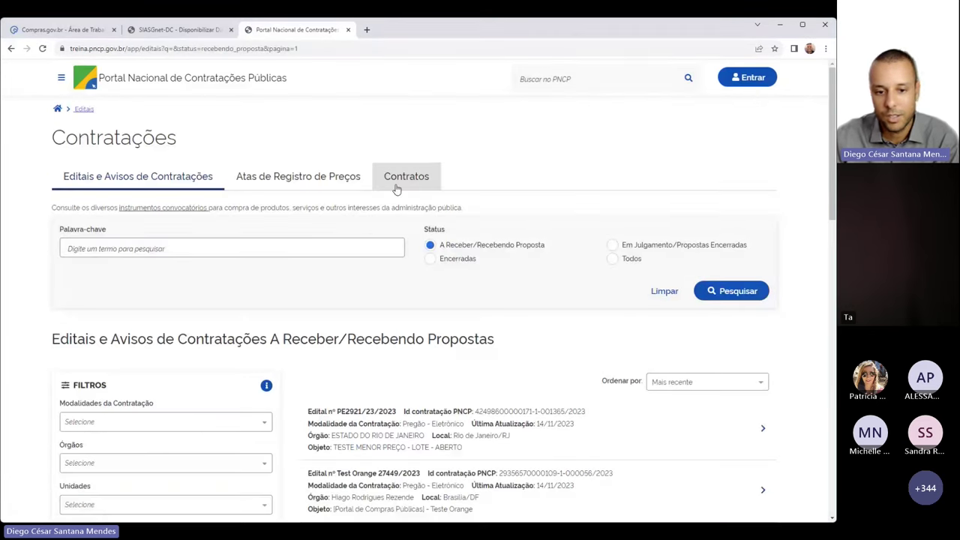
click(270, 249)
key(ctrl+v)
key(Return)
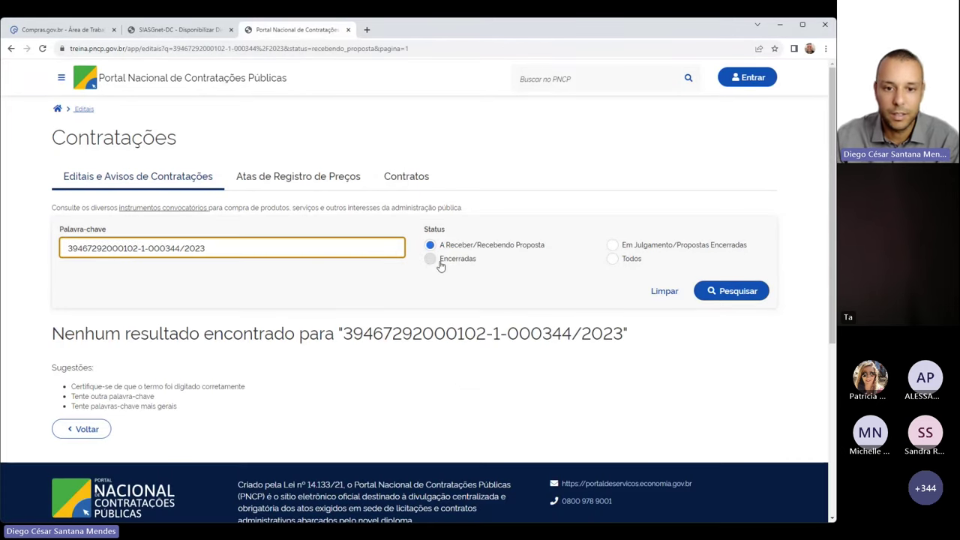
click(615, 264)
click(333, 252)
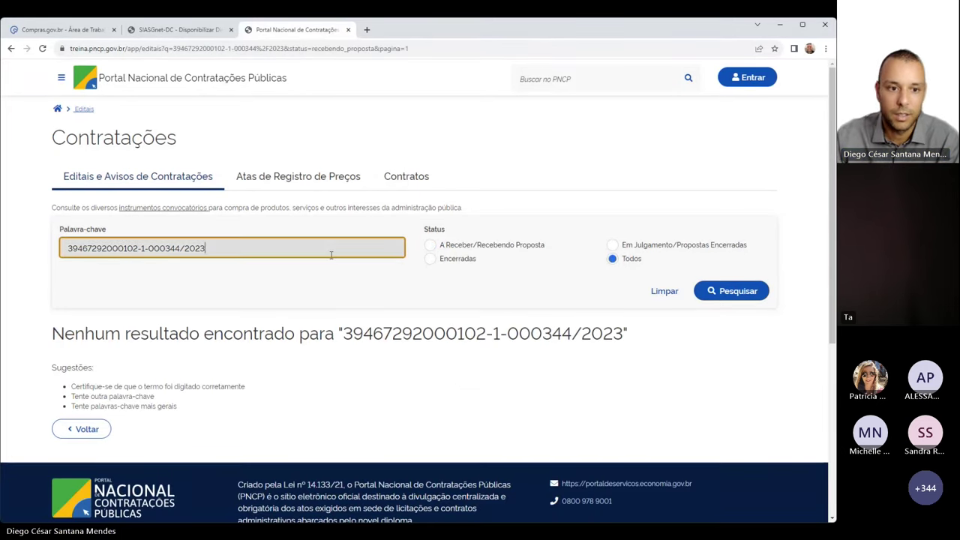
click(722, 295)
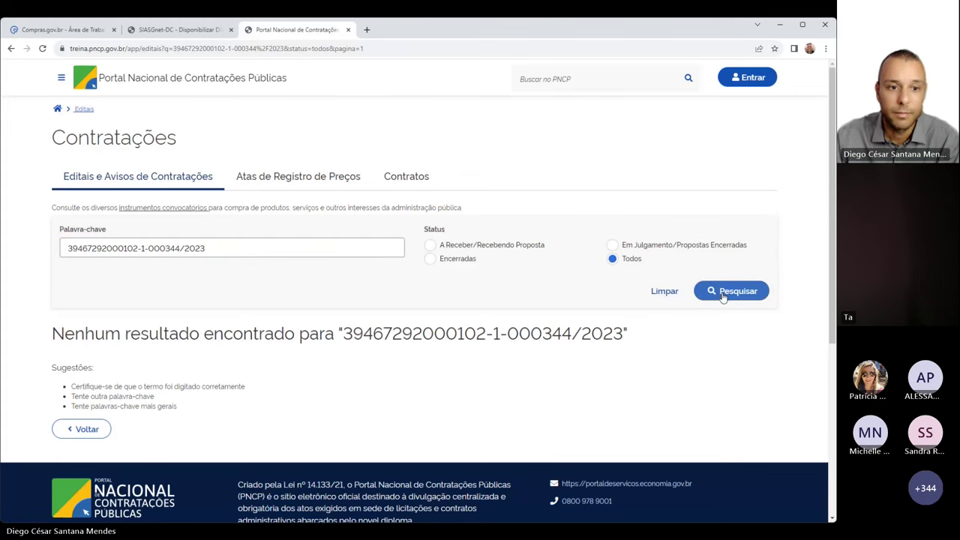
Reselect the full PNCP contracting ID in SIASGnet and rerun the PNCP search
click(183, 30)
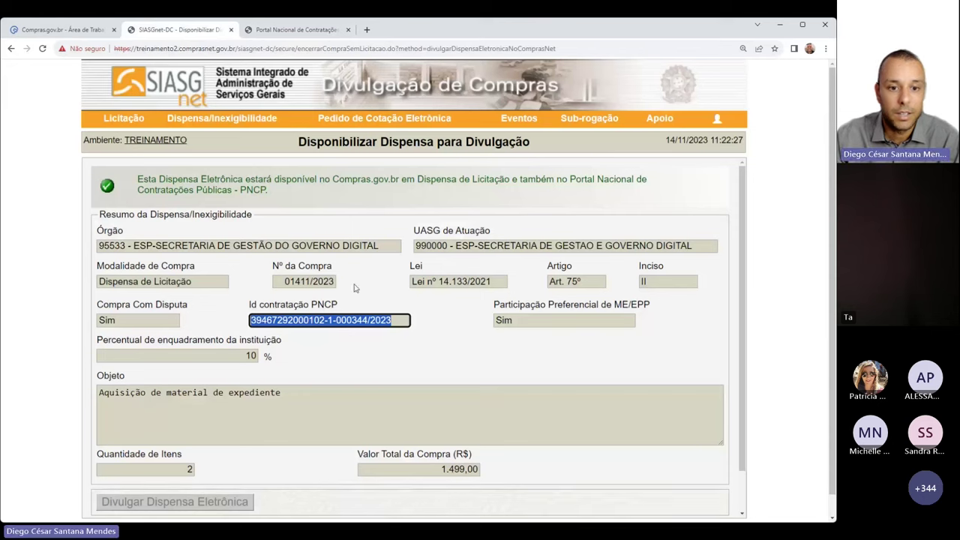
click(414, 316)
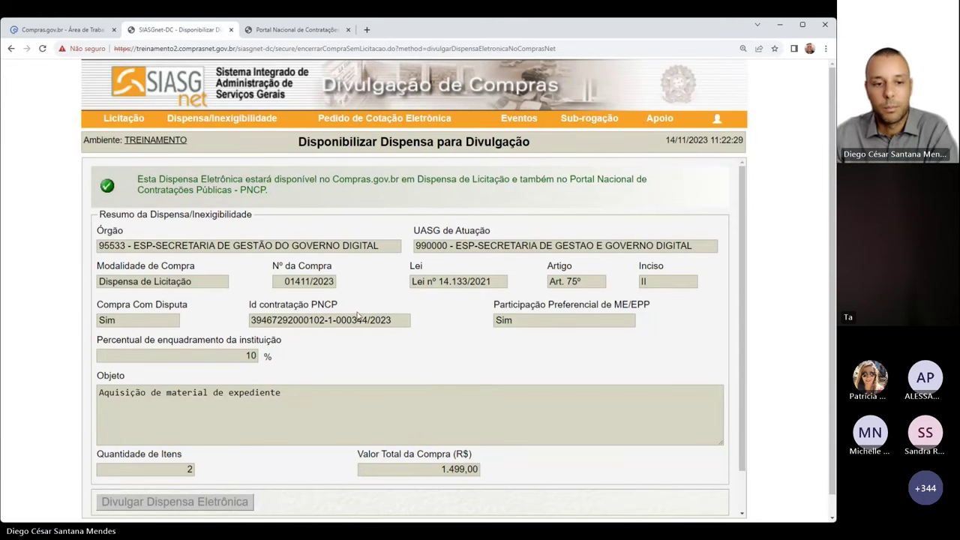
drag(252, 320, 398, 320)
click(398, 320)
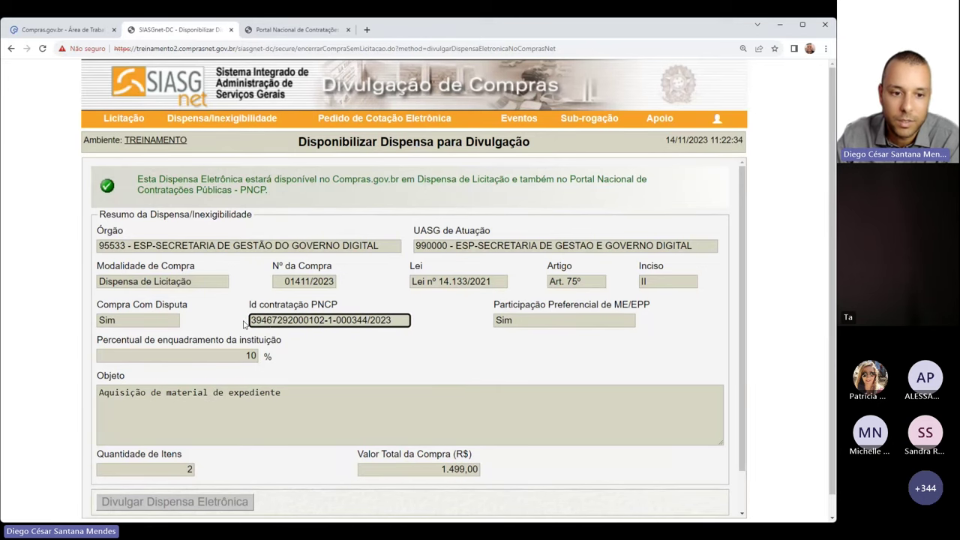
drag(251, 320, 393, 320)
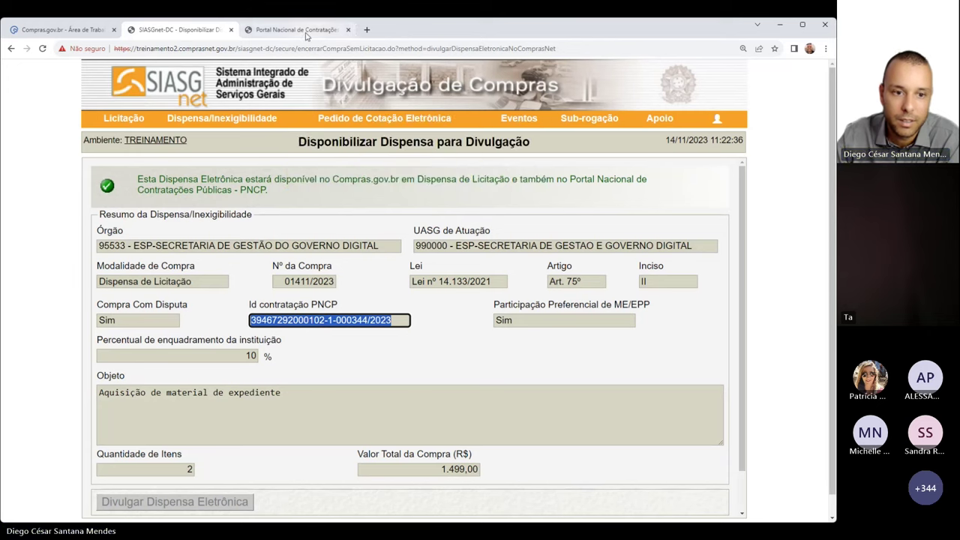
click(336, 30)
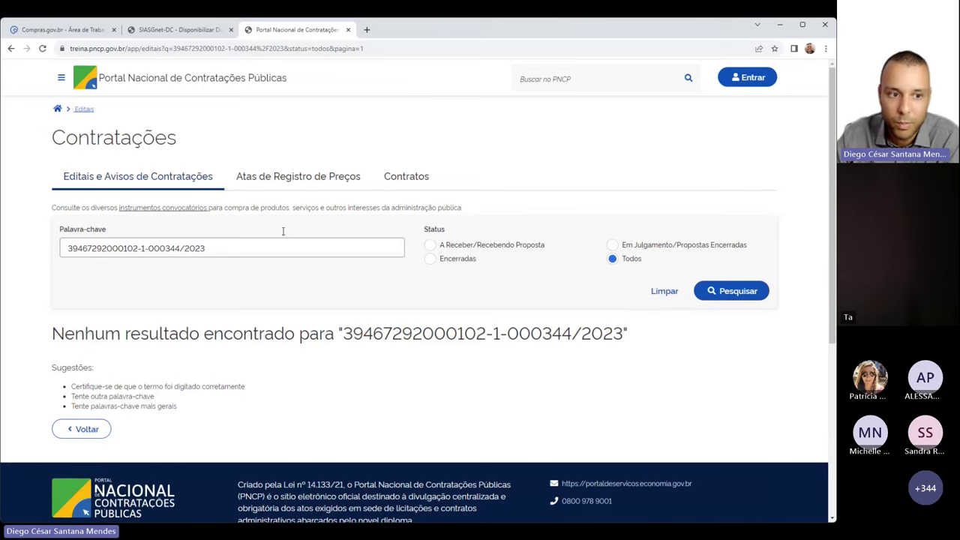
click(238, 252)
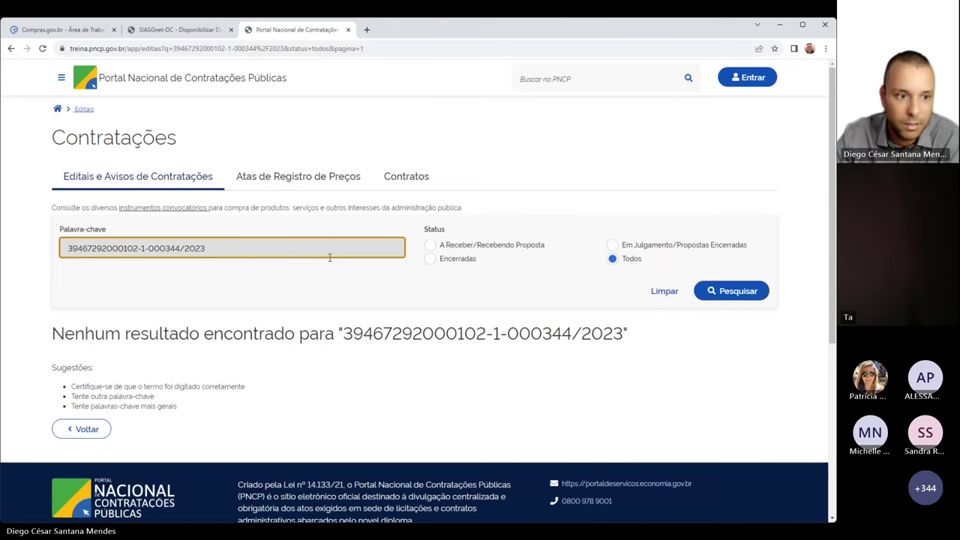
click(718, 293)
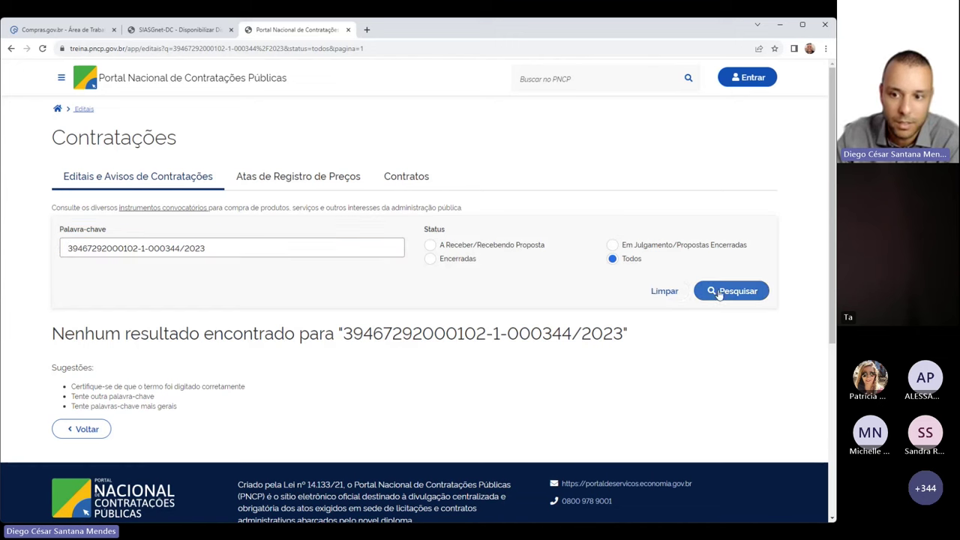
Check SIASGnet's summary showing dispensa 01411/2023 published to PNCP, then return to Compras.gov.br
click(200, 28)
mouse_move(323, 175)
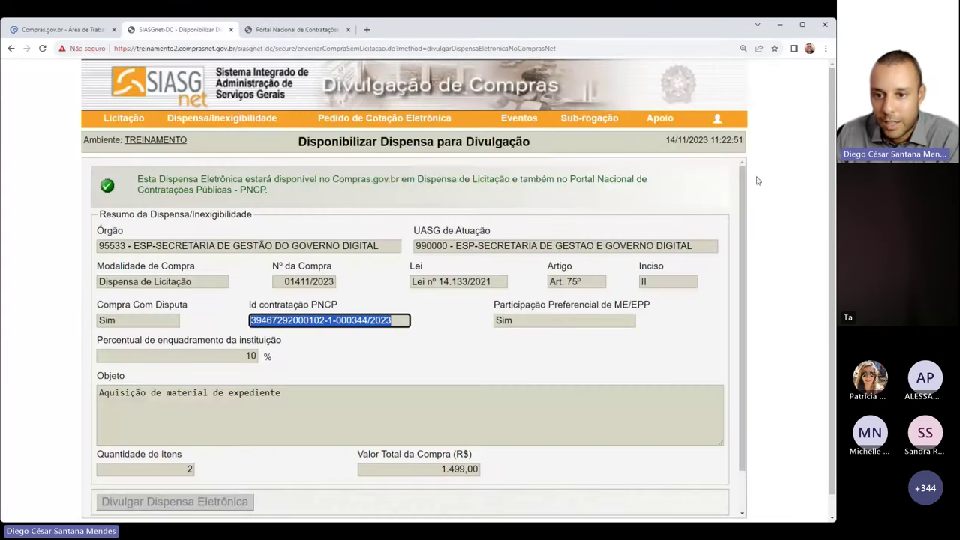
click(681, 189)
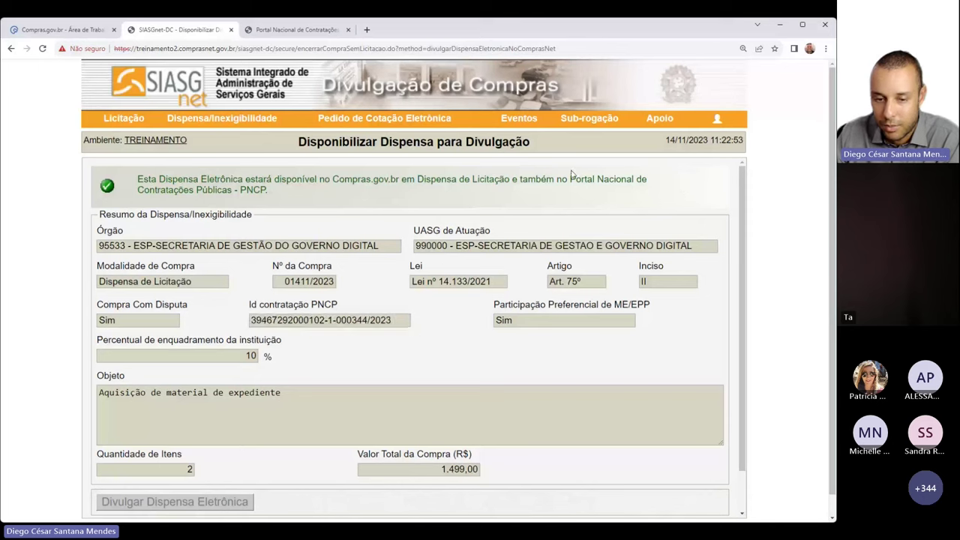
drag(274, 189, 137, 180)
click(283, 302)
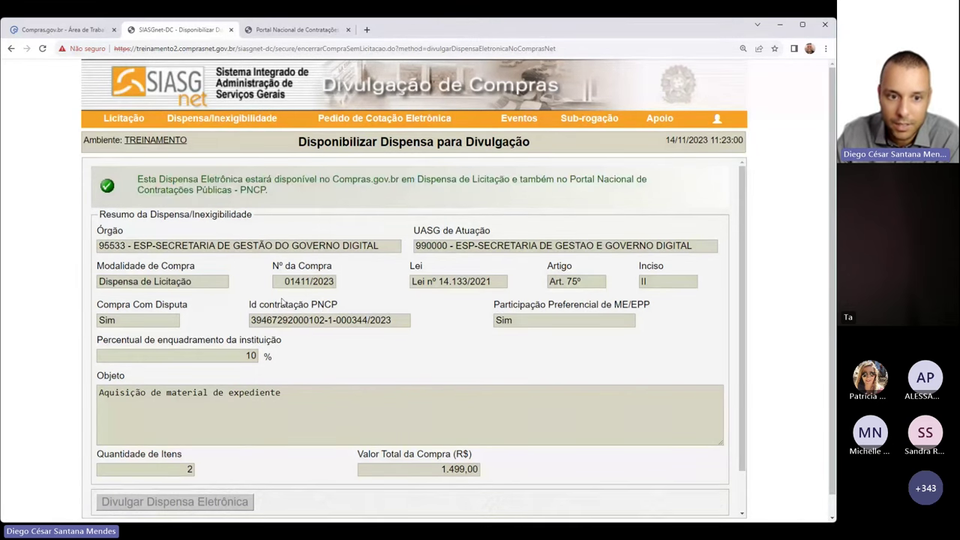
double_click(297, 281)
click(307, 281)
mouse_move(335, 111)
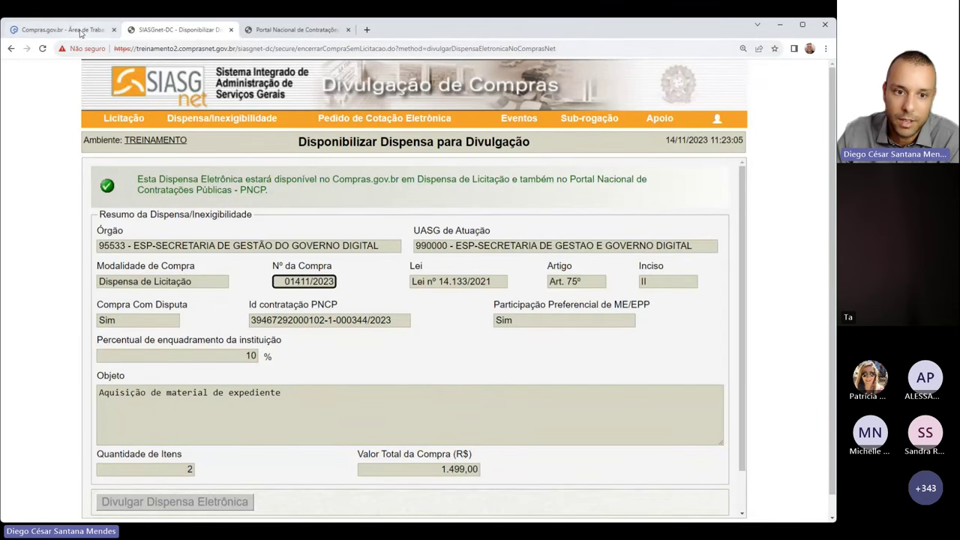
click(80, 31)
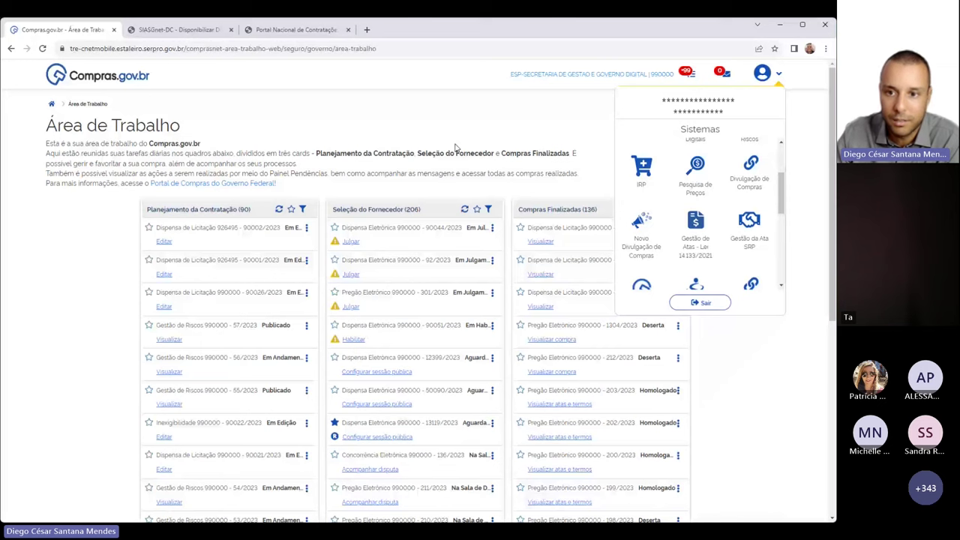
Close the Sistemas panel and reload the work area. Open session setup for Dispensa 990000 - 1411/2023
click(536, 137)
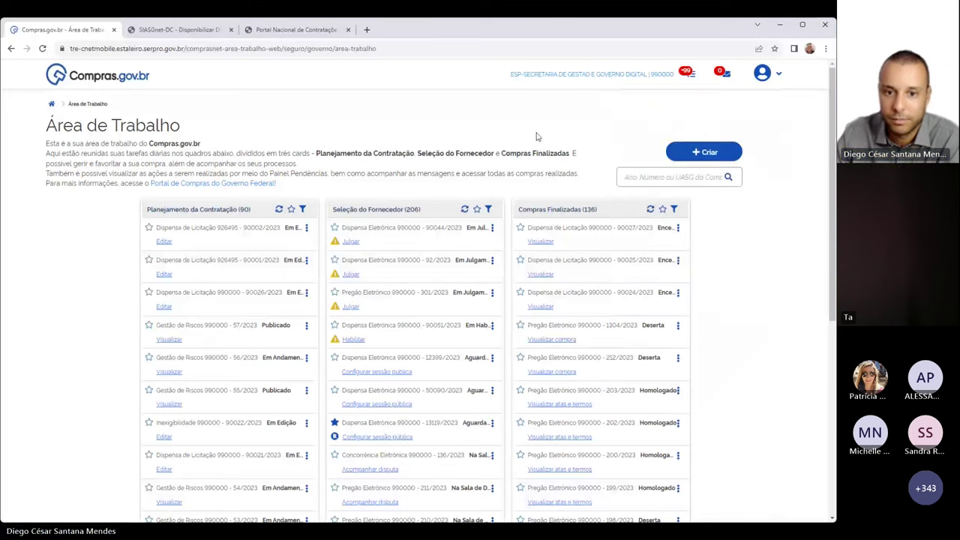
click(43, 49)
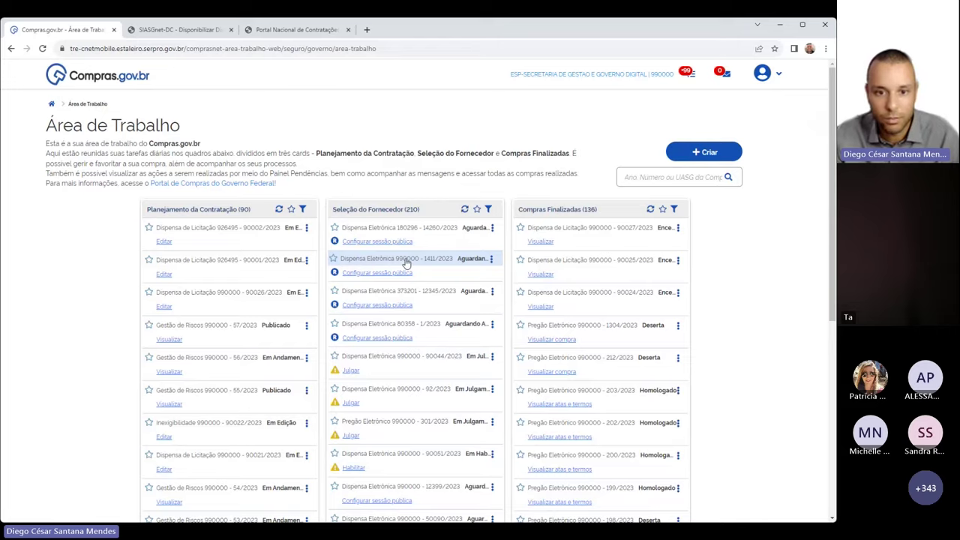
key(ctrl+plus)
key(ctrl+plus)
key(ctrl+plus)
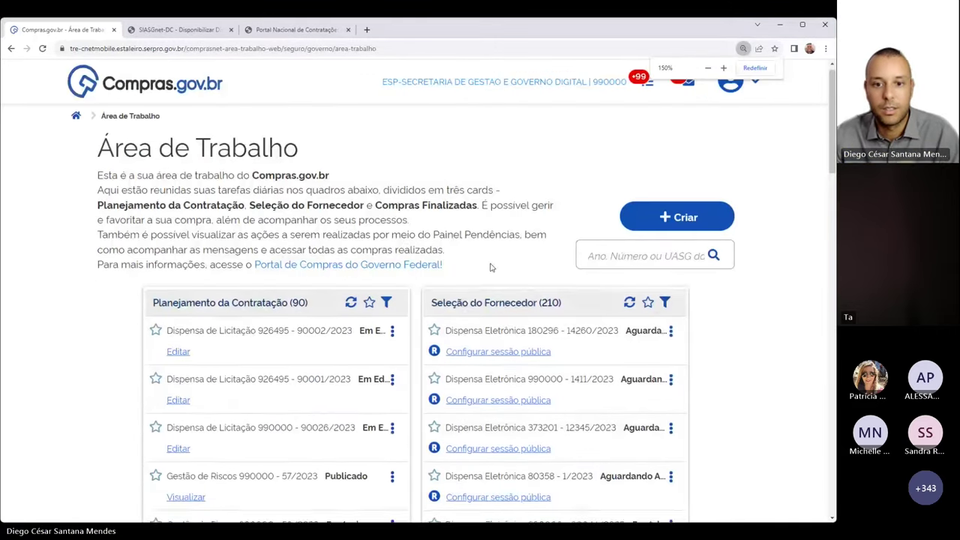
scroll(491, 267, down, 2)
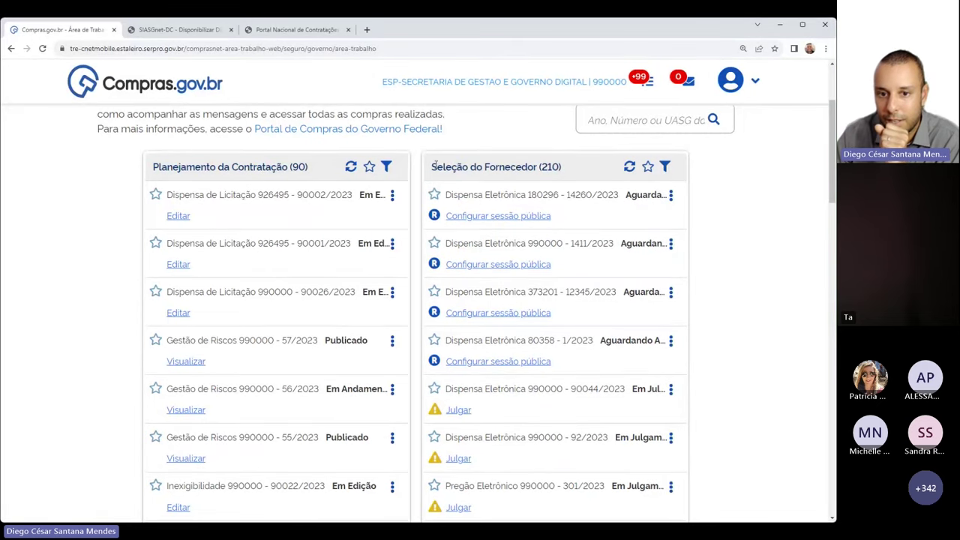
drag(433, 162, 566, 174)
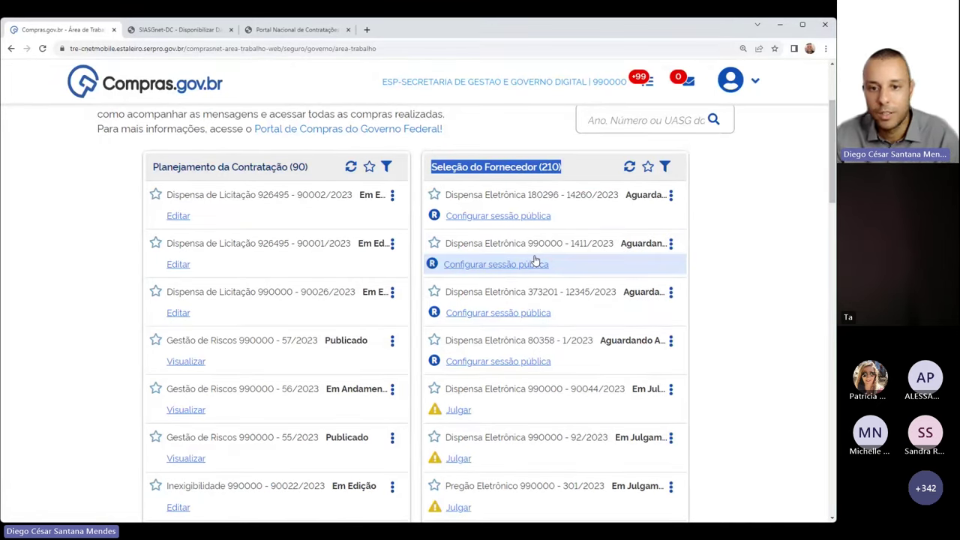
key(ctrl+minus)
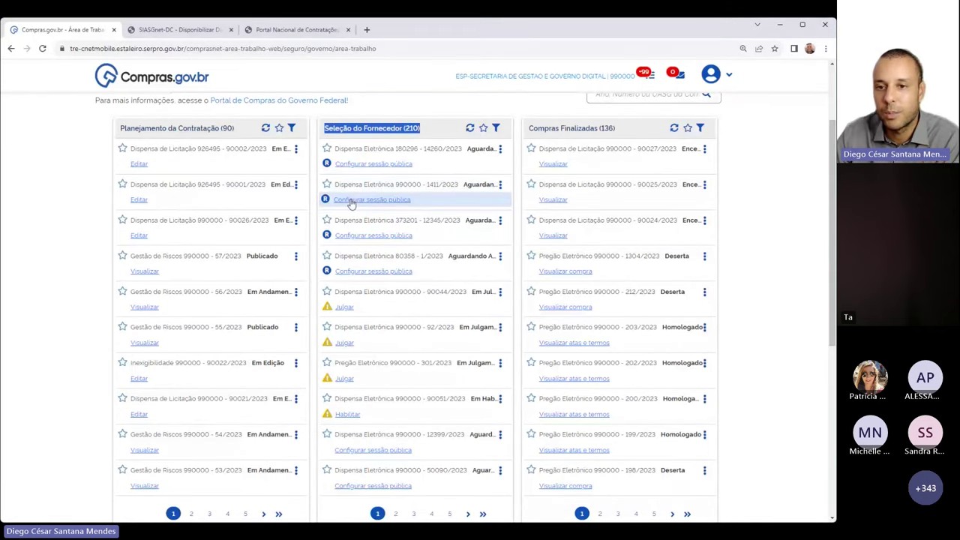
click(441, 113)
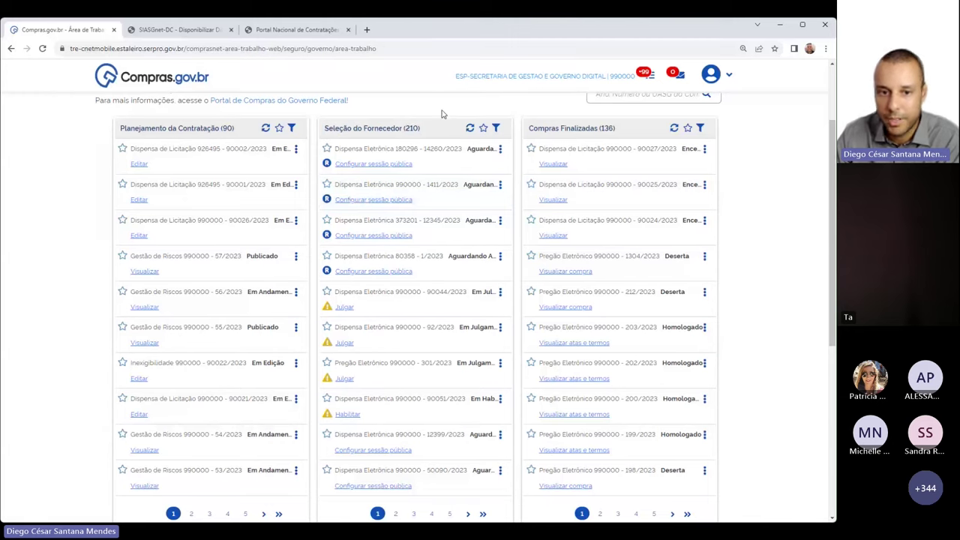
click(372, 202)
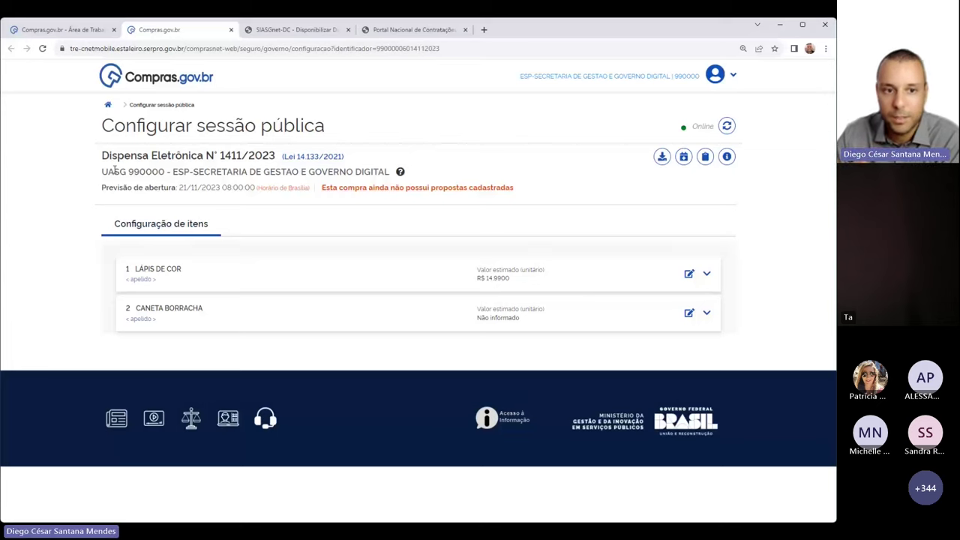
Review items LÁPIS DE COR (R$ 14,9900) and CANETA BORRACHA, then edit Lápis de cor's estimate
drag(222, 155, 247, 156)
click(284, 156)
drag(130, 268, 197, 270)
drag(131, 307, 221, 313)
click(309, 227)
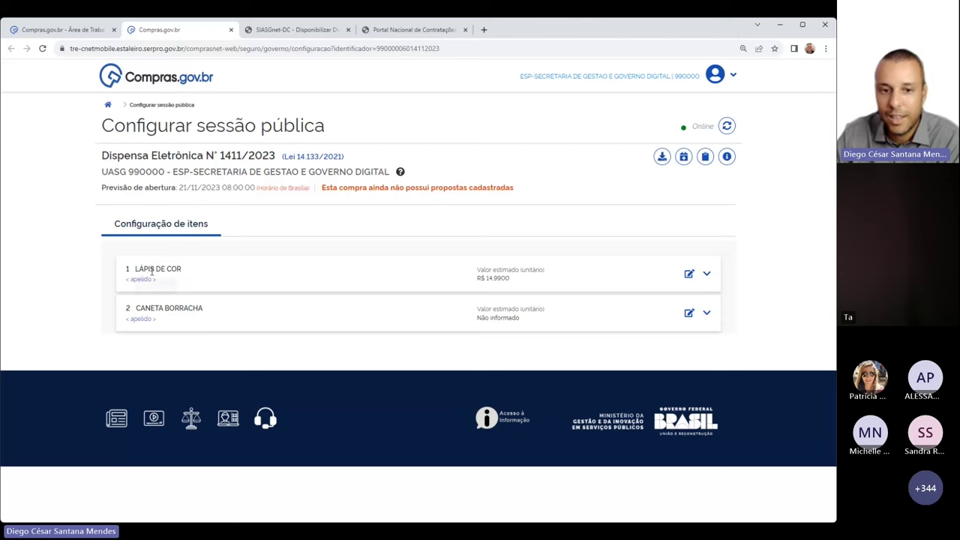
drag(478, 278, 538, 279)
click(537, 279)
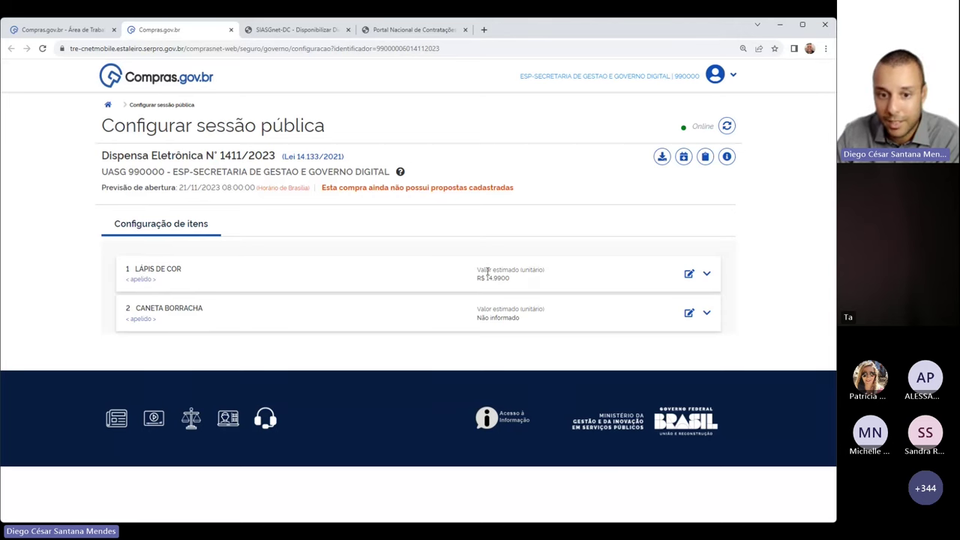
drag(476, 279, 523, 279)
click(519, 285)
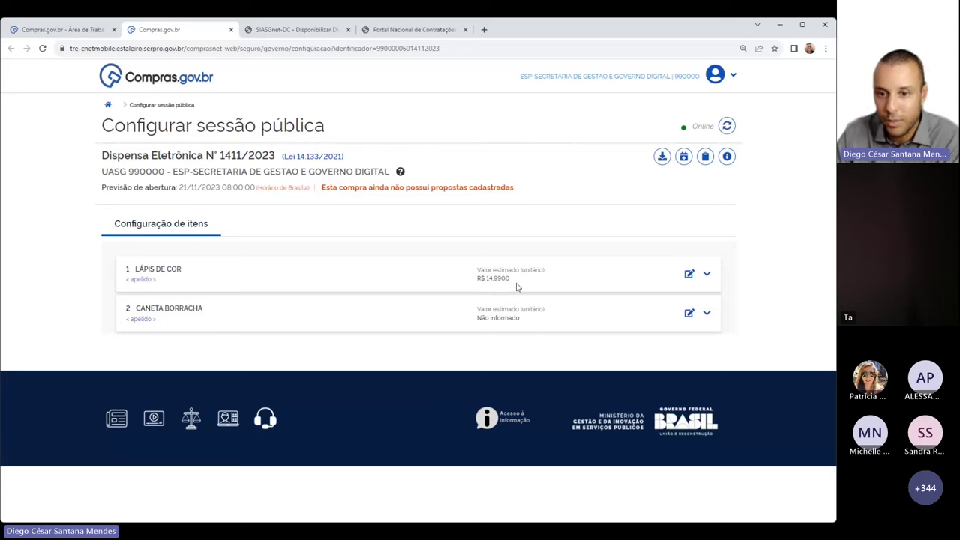
click(688, 274)
Enter 0 as Lápis de cor's new unit value and attempt to confirm it
click(335, 207)
click(500, 320)
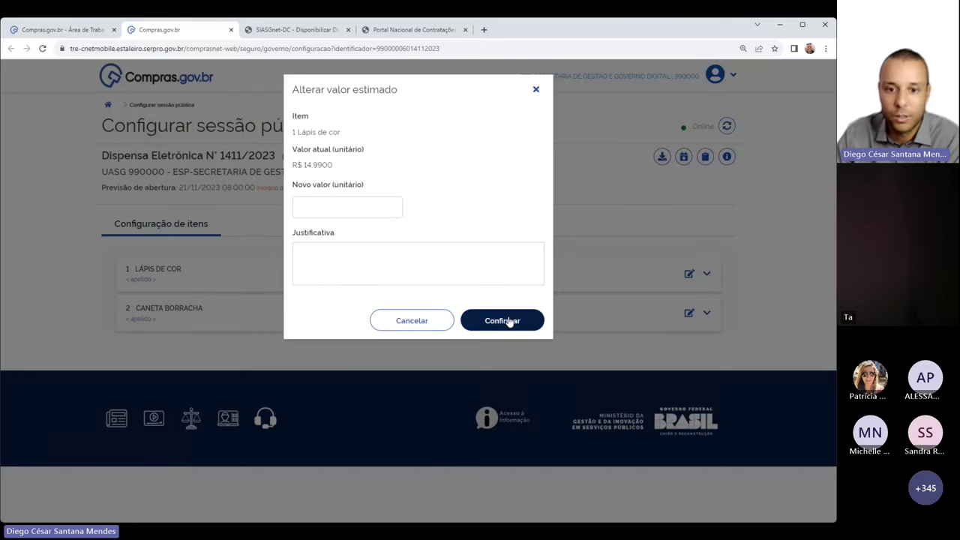
click(333, 213)
text(0)
click(470, 314)
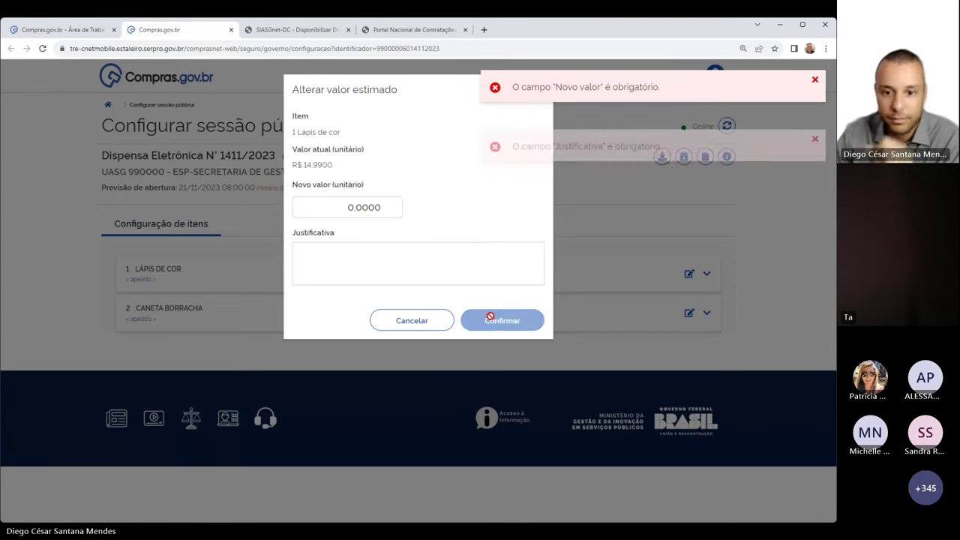
Add the justification 'Alteração para pesquisa concomitante' and try confirming again
click(347, 278)
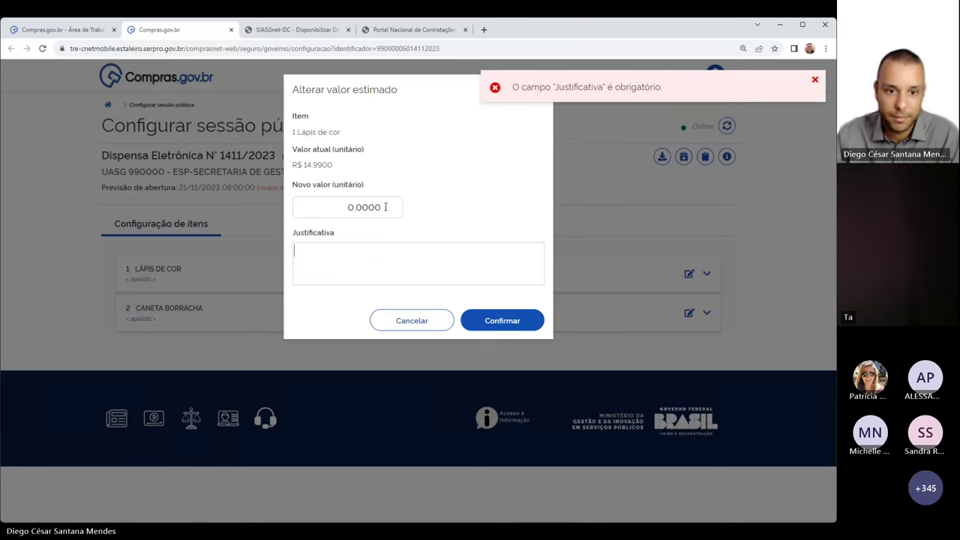
click(336, 212)
click(349, 262)
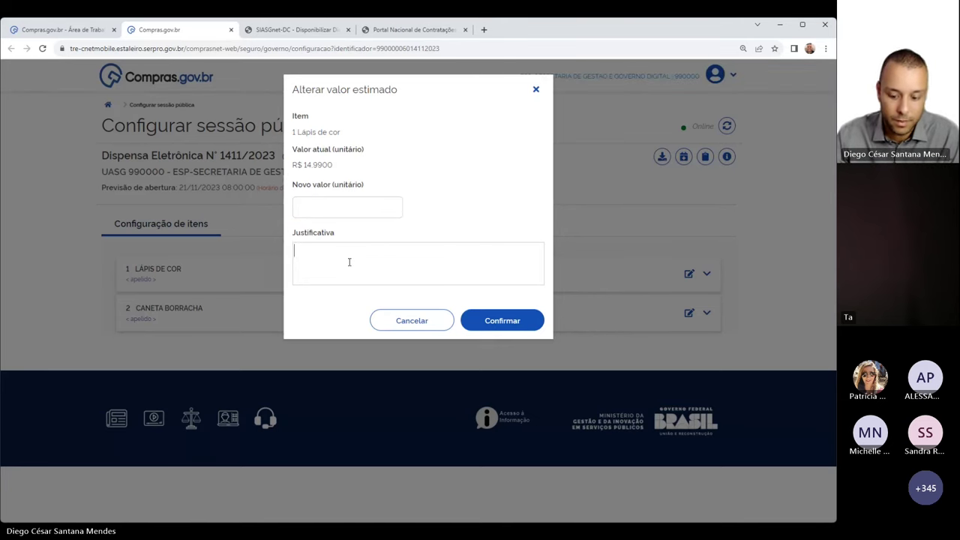
text(Altera-lap)
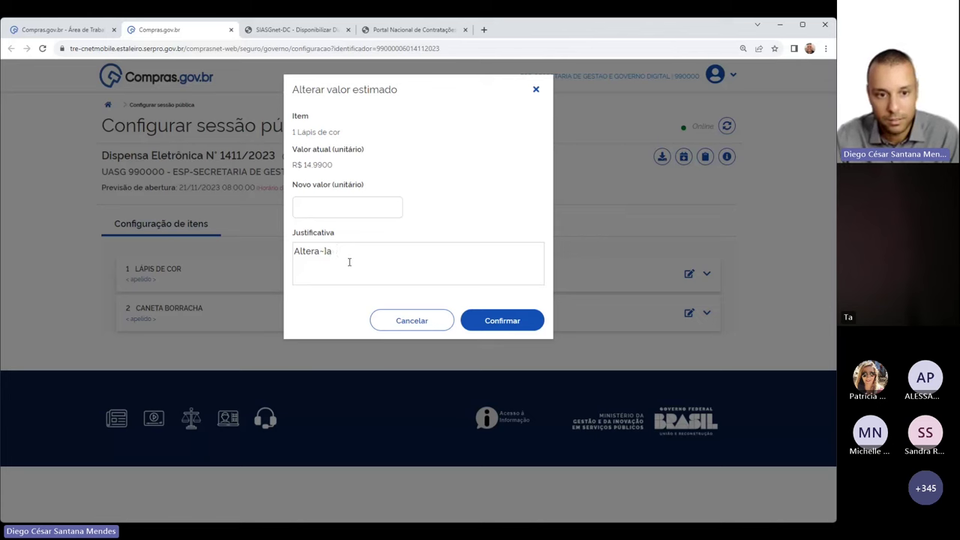
key(BackSpace)
key(BackSpace)
key(BackSpace)
text(ção para )
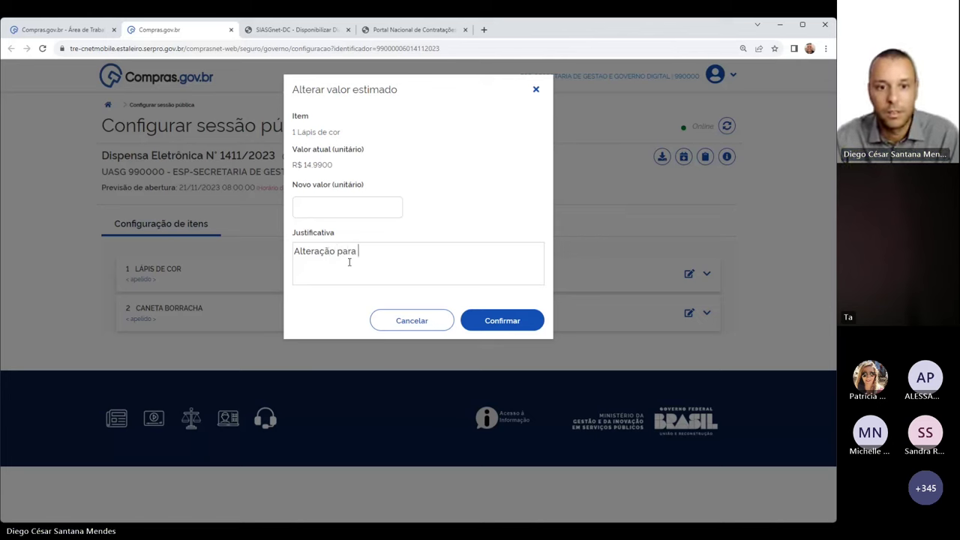
text(pesquisa concomitante)
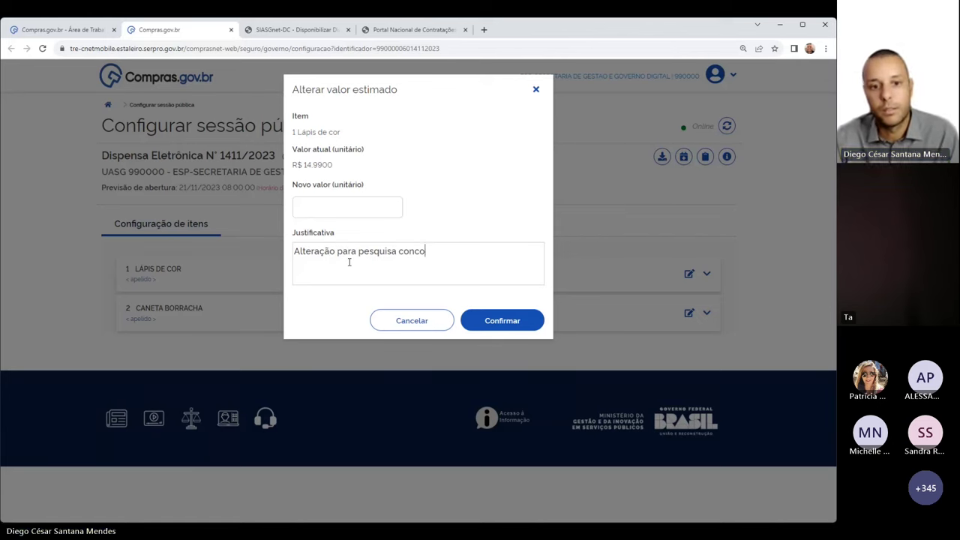
click(484, 317)
Submit the change, then decline the below-50% warning and cancel the estimate change
click(339, 205)
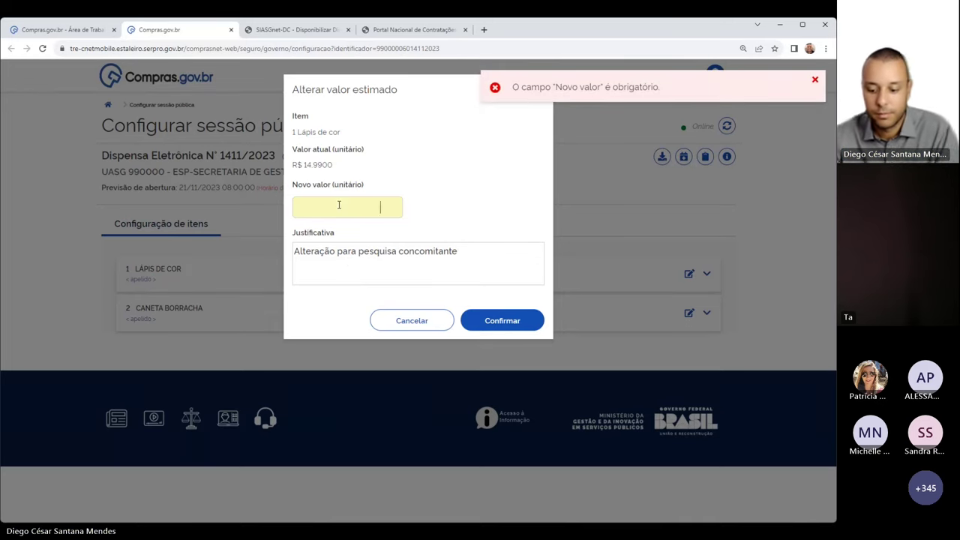
click(483, 320)
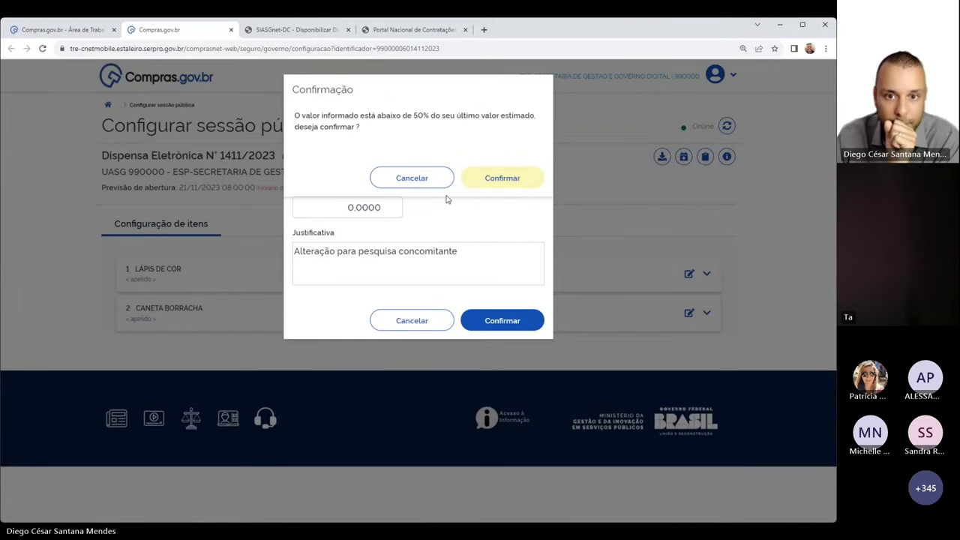
click(403, 341)
click(411, 322)
Check that item 2, Caneta borracha, still has a 'Não informado' estimate
triple_click(486, 317)
click(527, 323)
drag(518, 322, 470, 319)
click(486, 293)
click(500, 295)
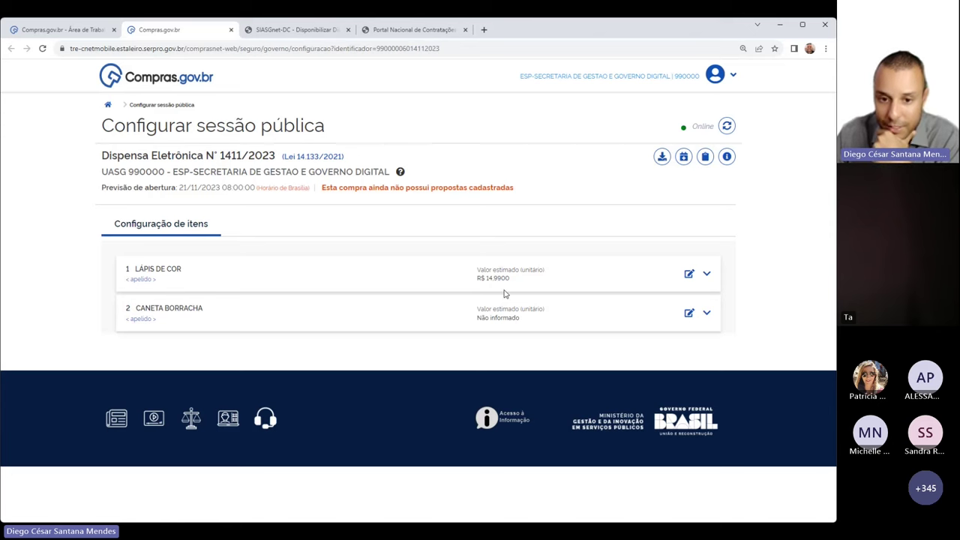
drag(475, 273, 516, 219)
click(528, 323)
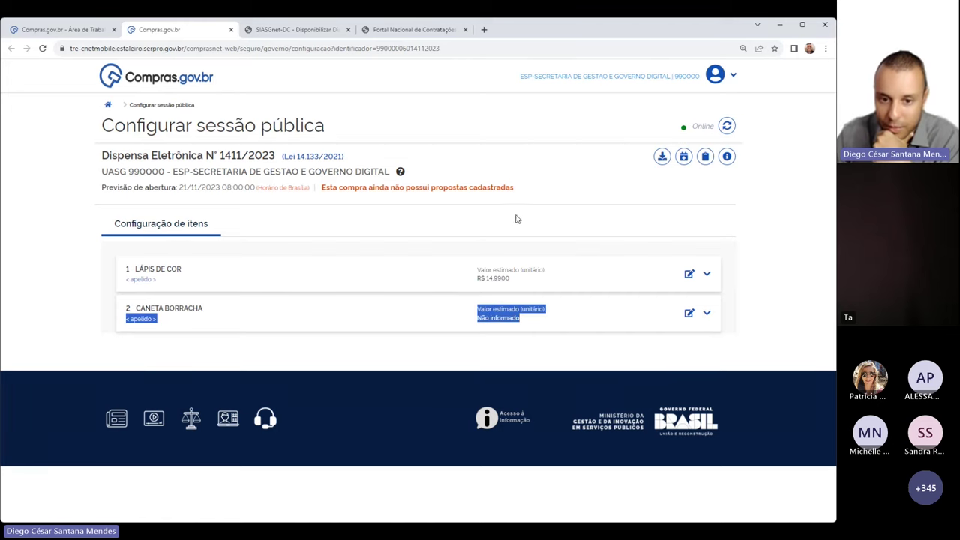
drag(479, 267, 525, 284)
click(524, 284)
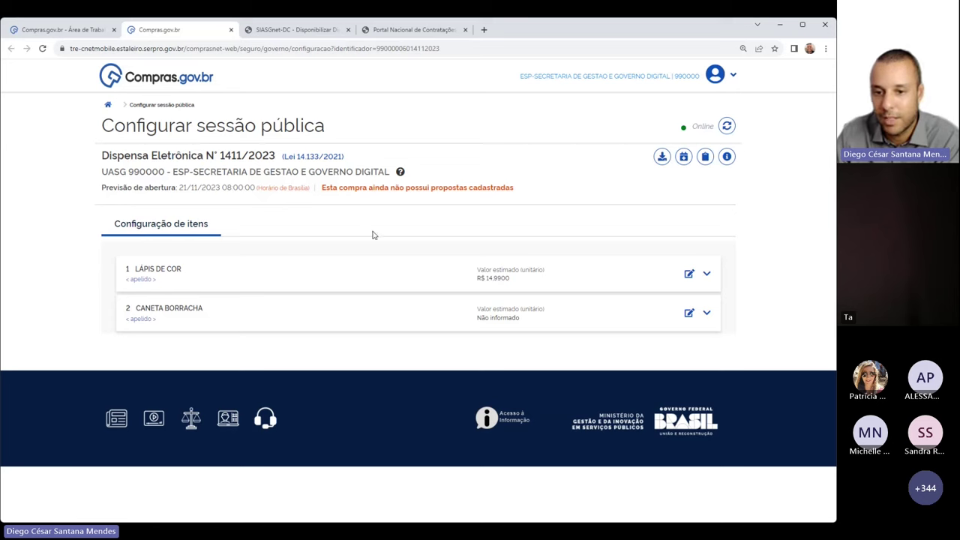
drag(112, 126, 312, 206)
click(404, 218)
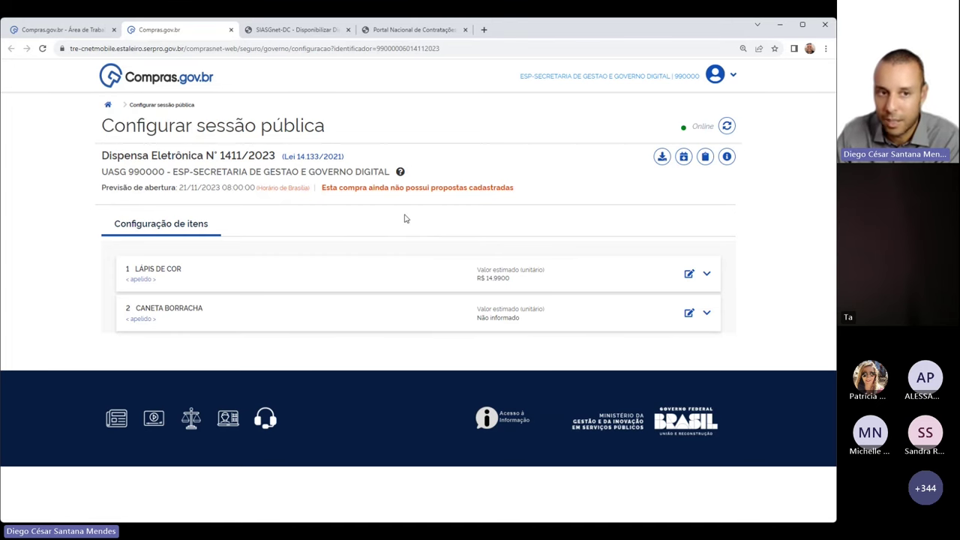
Go back to the work area, then review SIASGnet's publication notice for the dispensa
click(53, 28)
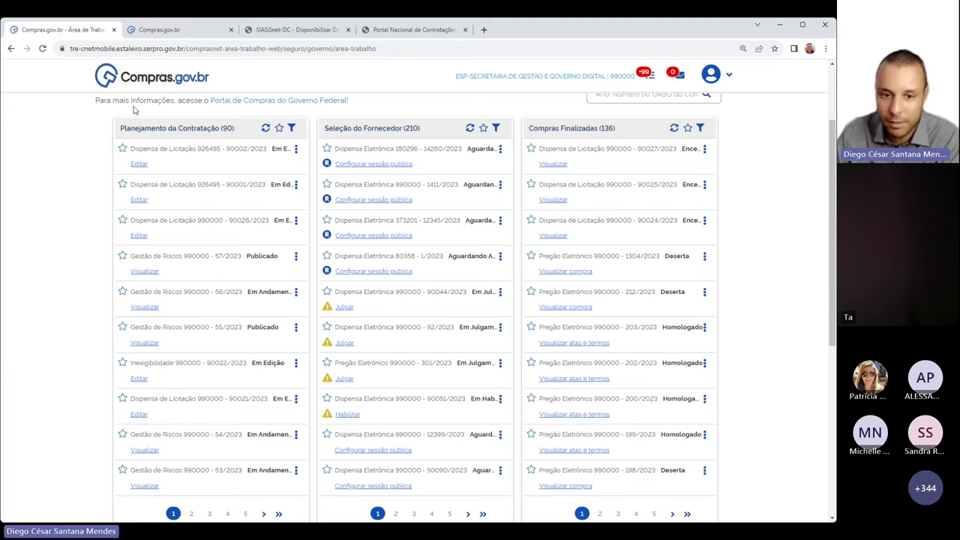
scroll(135, 110, up, 3)
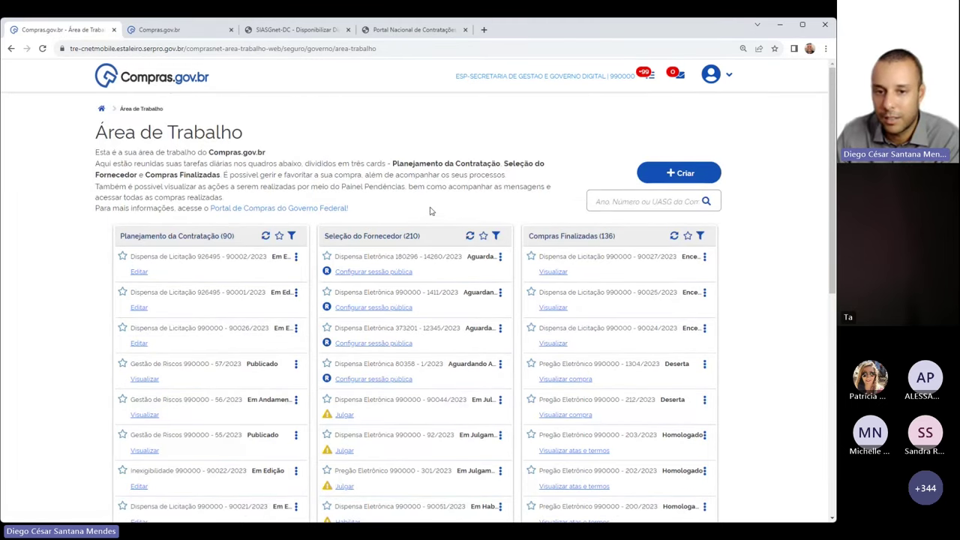
click(296, 30)
drag(306, 200, 138, 179)
click(284, 207)
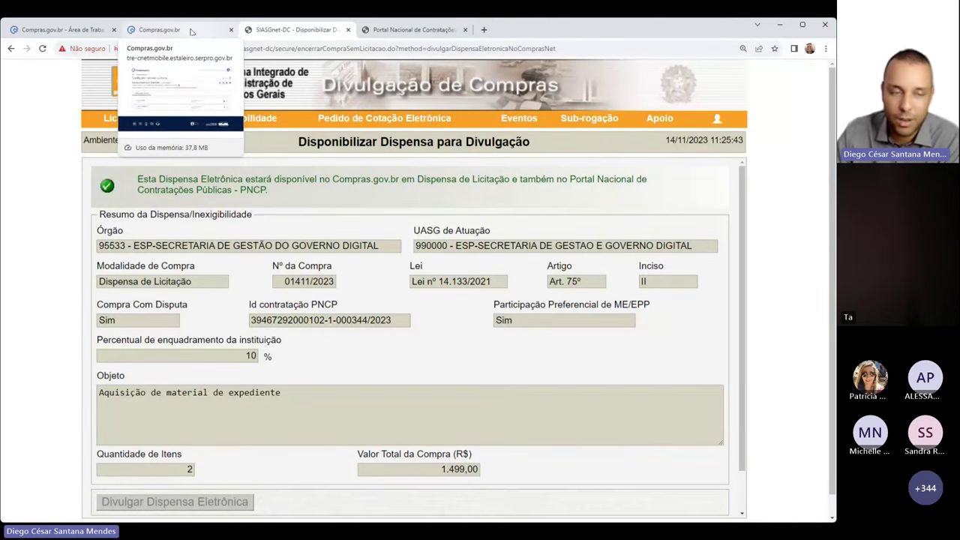
On the session configuration tab, view the Alterar abertura dialog and close it unchanged
click(192, 32)
drag(116, 133, 334, 142)
click(291, 268)
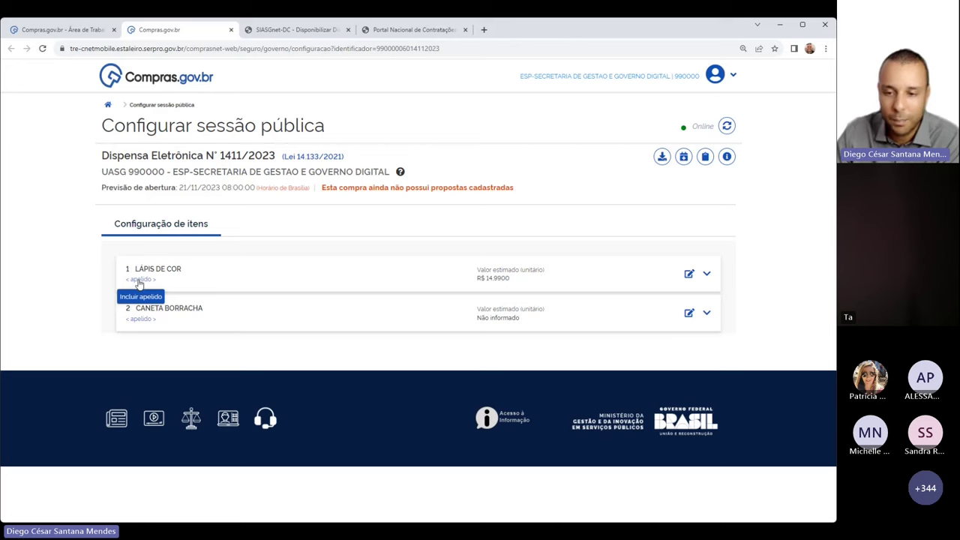
drag(179, 188, 197, 193)
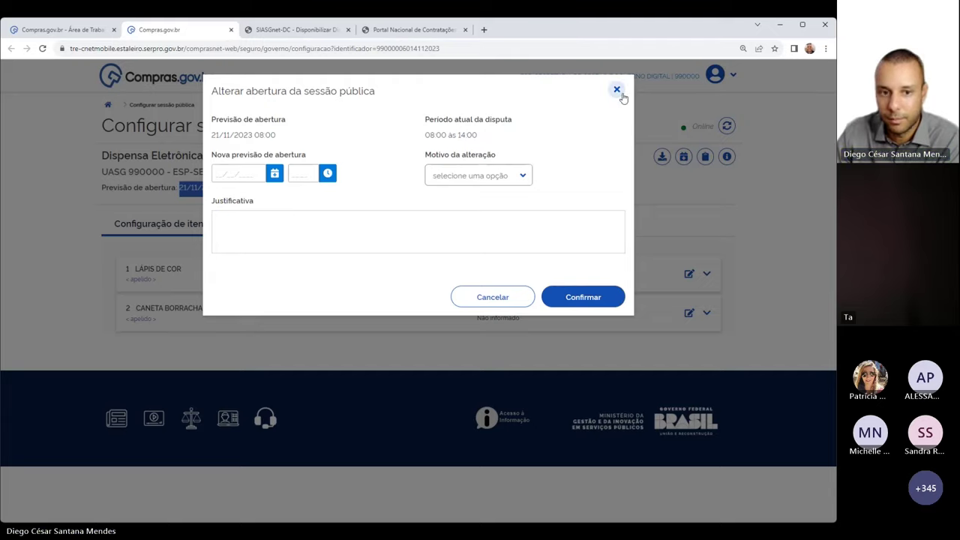
click(617, 90)
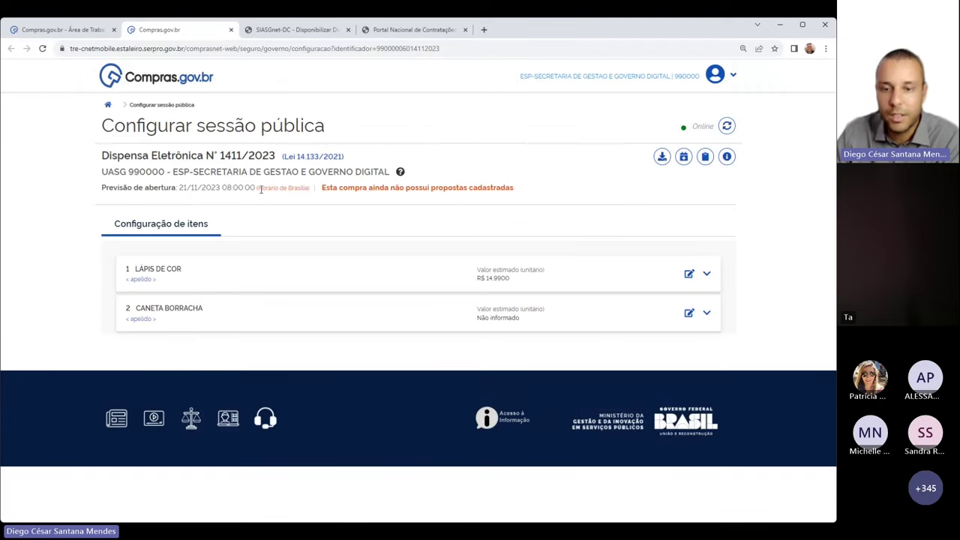
From Área de Trabalho, start creating test Dispensa Eletrônica purchases via Criar > Compras para testes
key(ctrl+Page_Up)
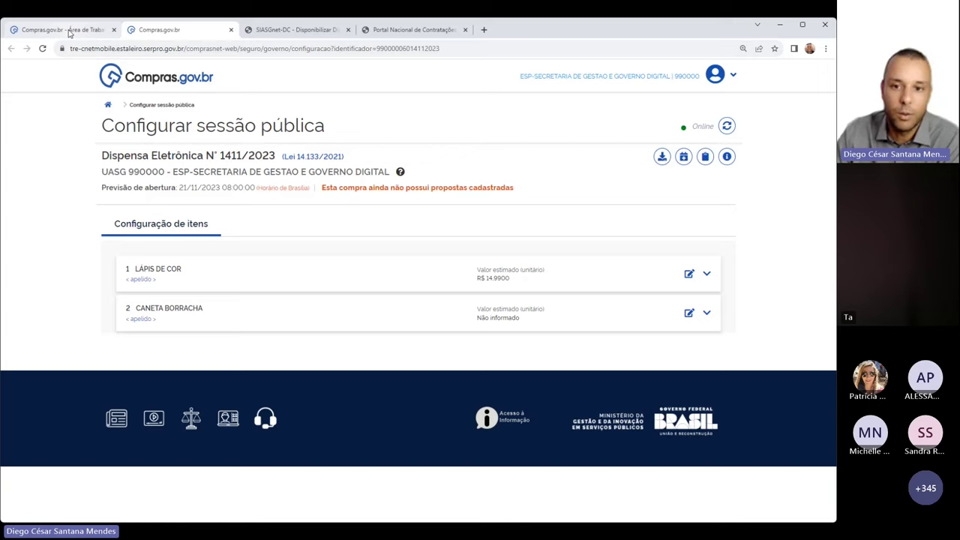
click(682, 177)
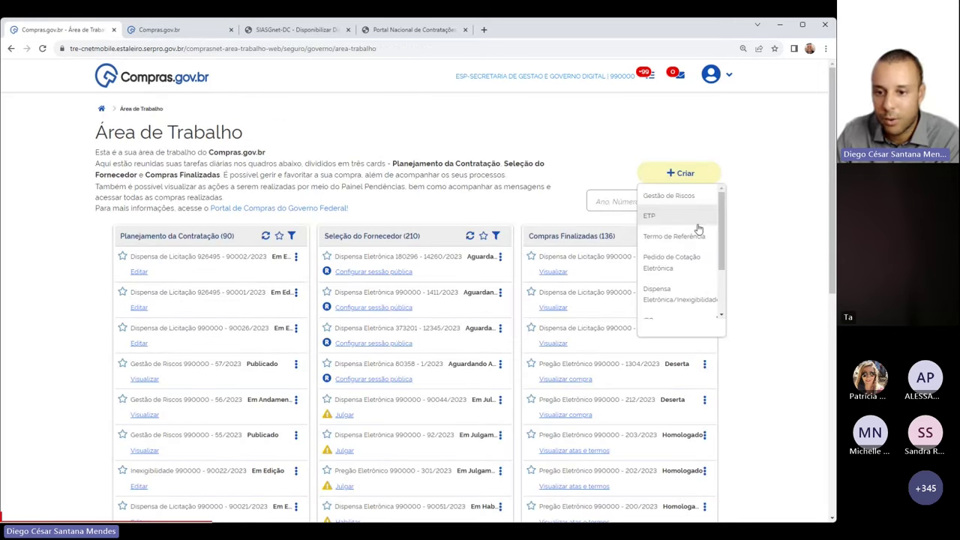
scroll(664, 285, down, 2)
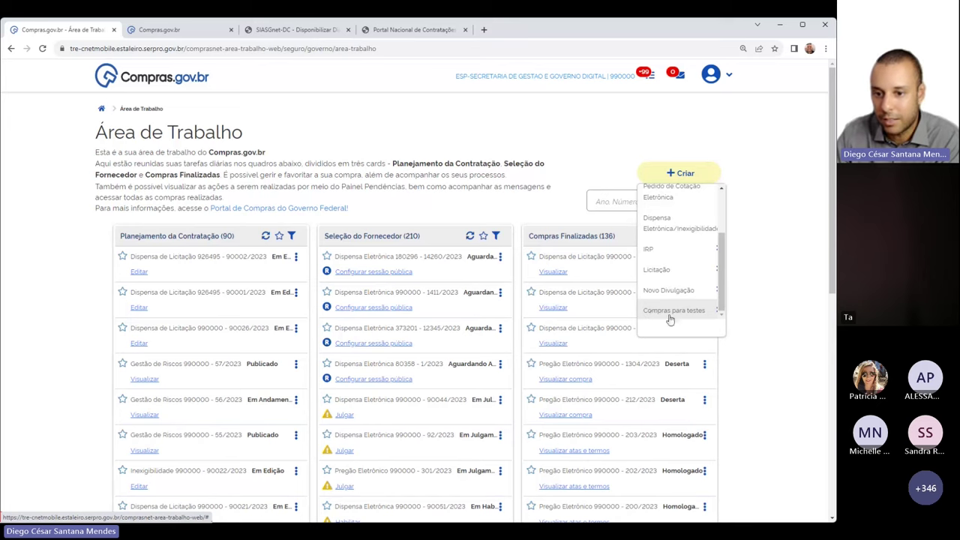
click(689, 313)
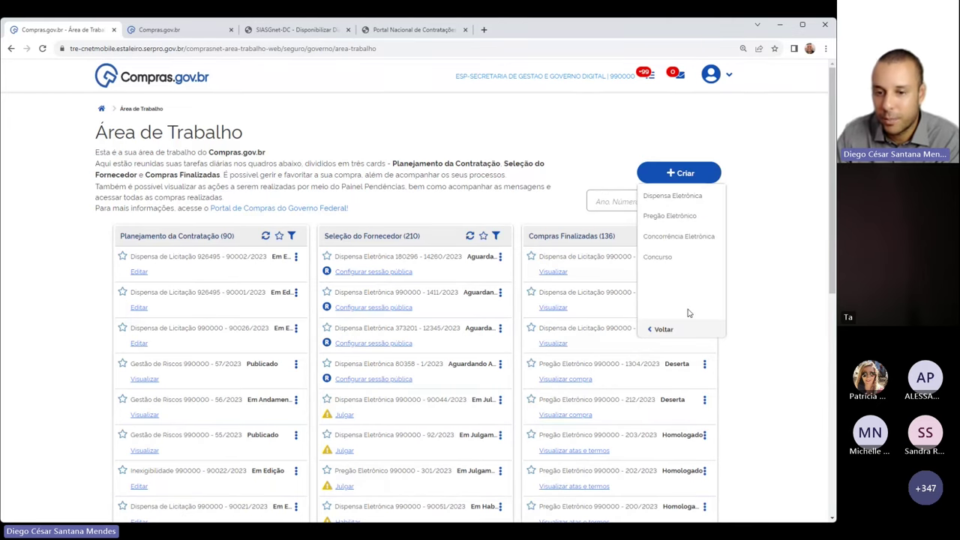
click(679, 202)
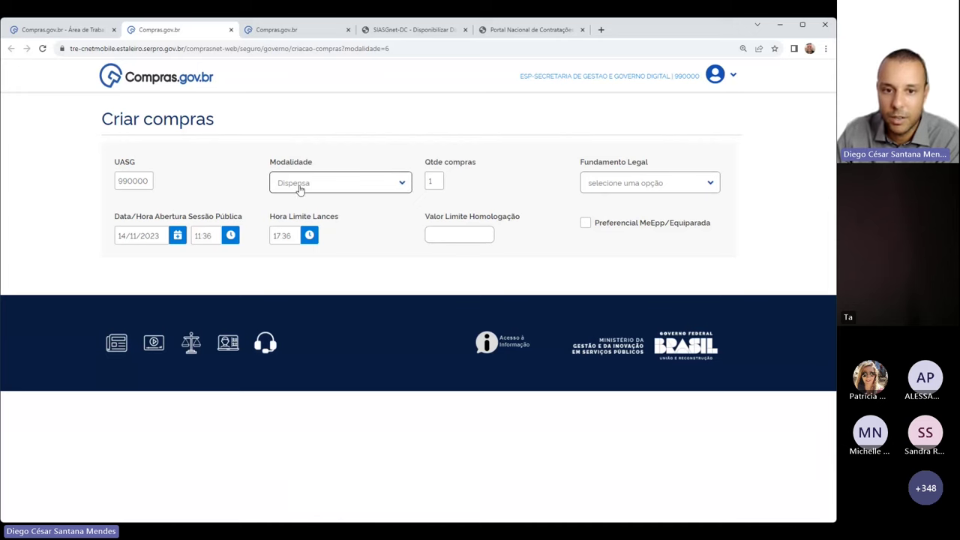
Set the quantity of purchases to 2 under Lei 14.133/2021
click(432, 183)
key(BackSpace)
text(2)
click(592, 186)
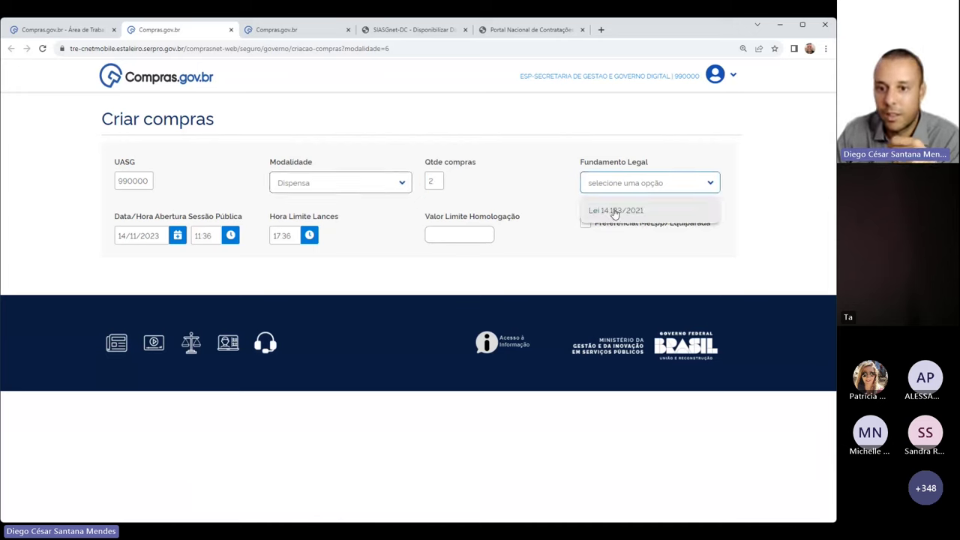
click(614, 213)
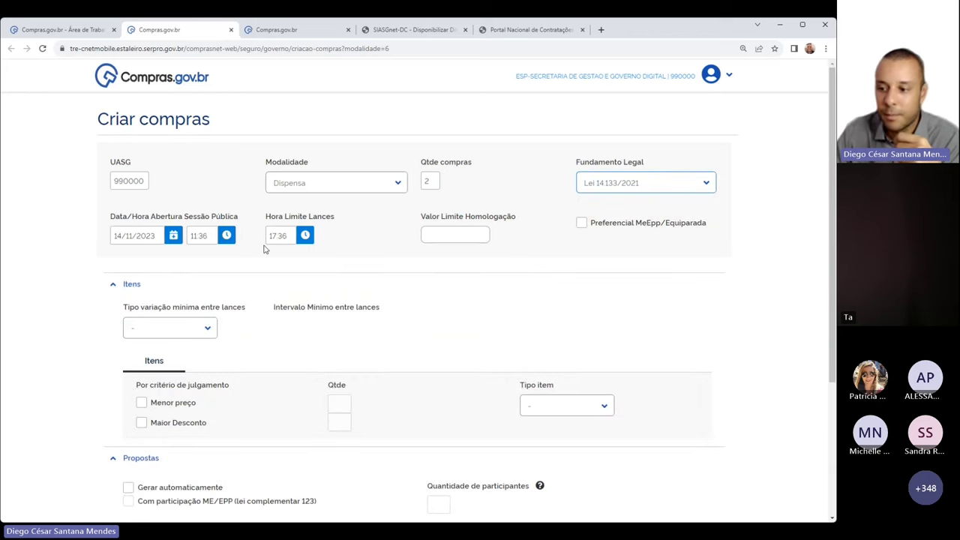
Set the session opening time to 11:30 and the bid deadline to 11:34
click(227, 236)
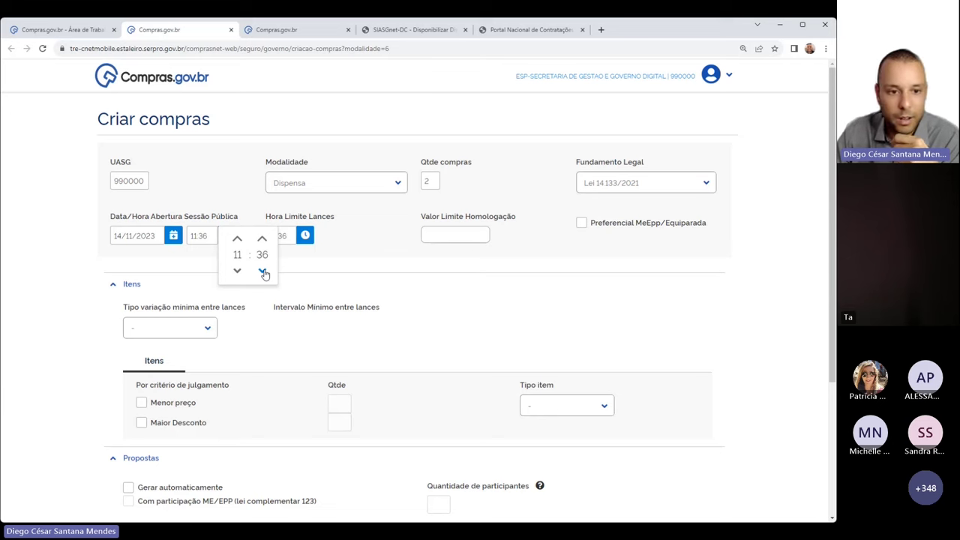
click(262, 272)
click(262, 272)
click(262, 272)
click(263, 271)
click(262, 271)
click(347, 241)
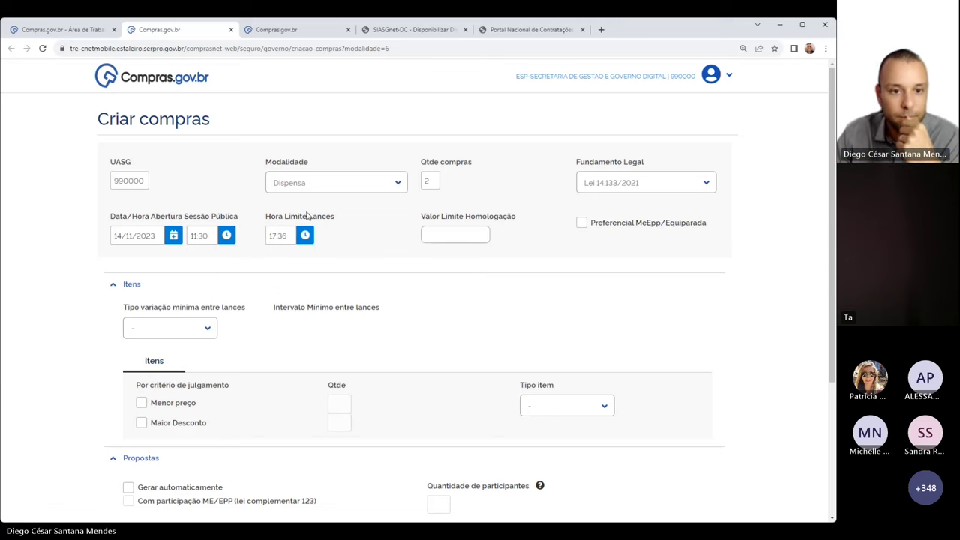
drag(264, 238, 289, 236)
click(273, 235)
text(1)
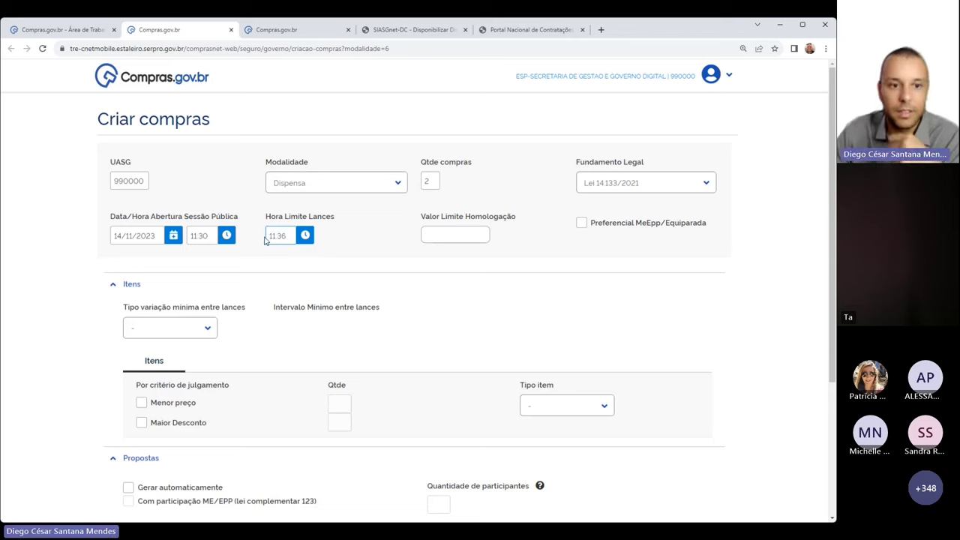
key(BackSpace)
text(4)
click(349, 244)
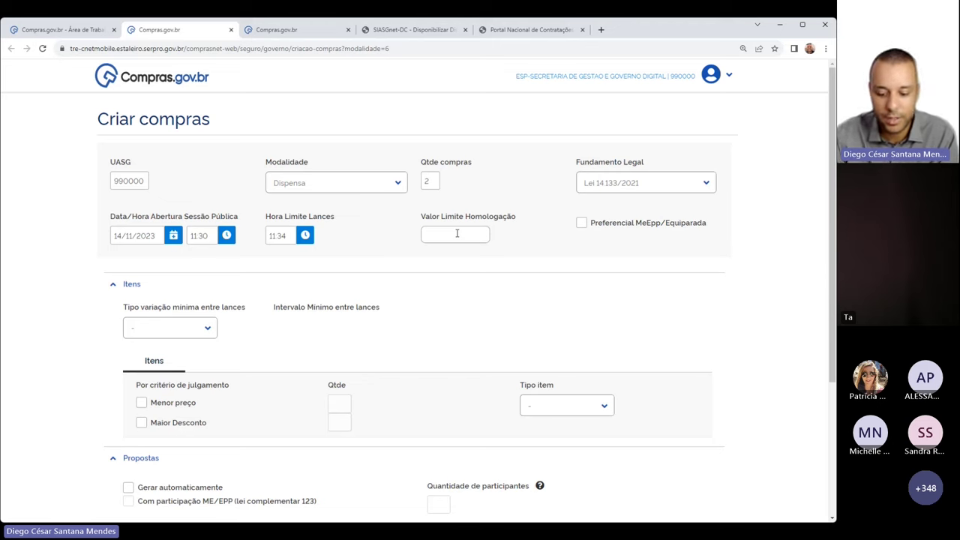
click(457, 234)
text(500000)
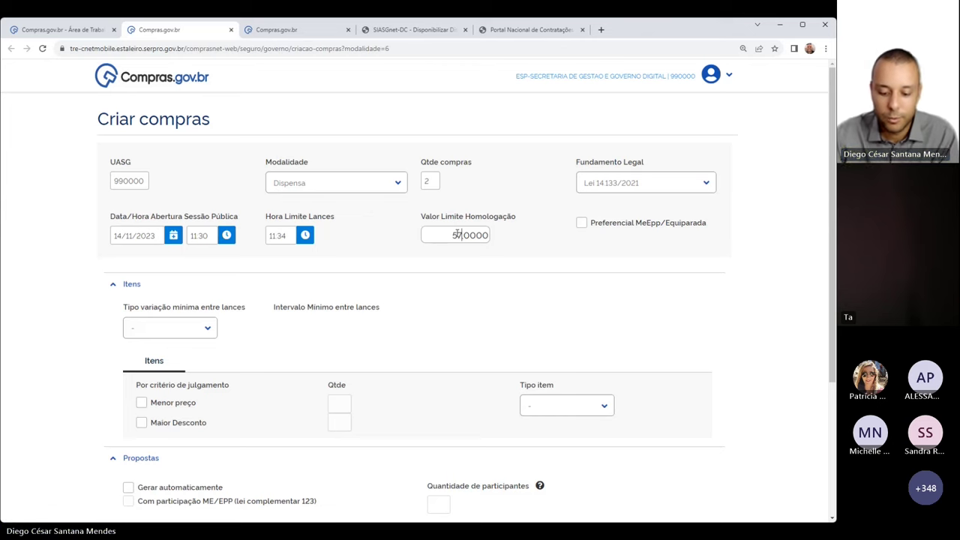
text(7208)
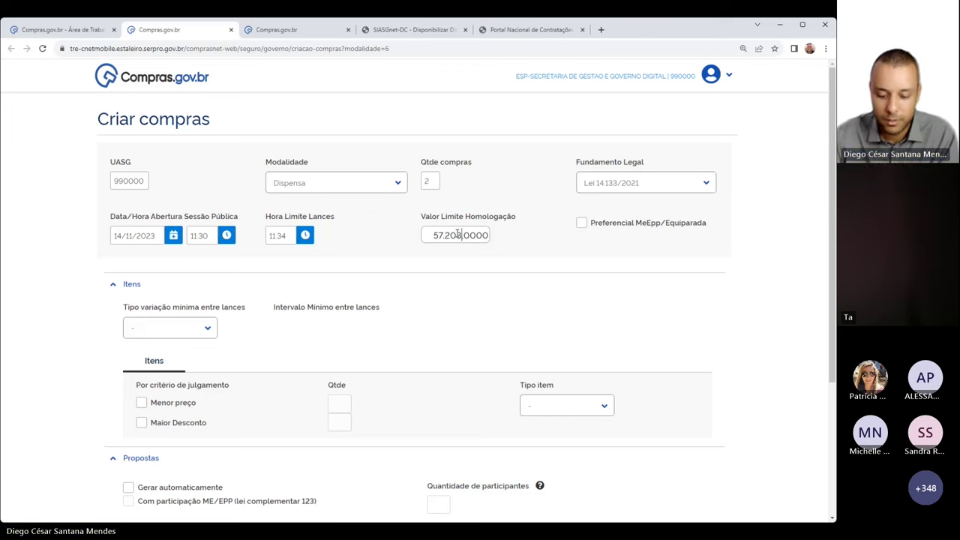
text(33)
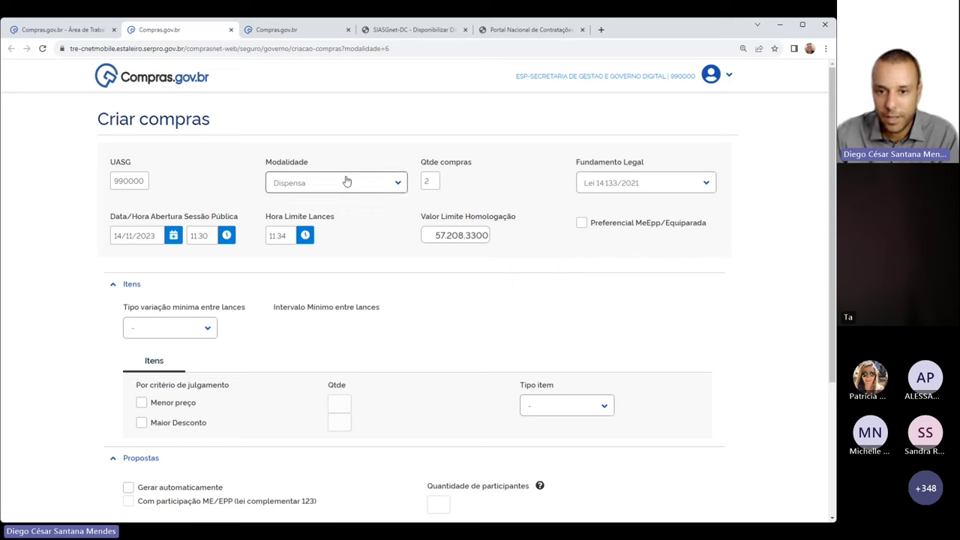
drag(606, 225, 663, 240)
click(663, 240)
click(581, 222)
Use a fixed-value minimum bid variation with a 0,2 interval between bids
click(207, 328)
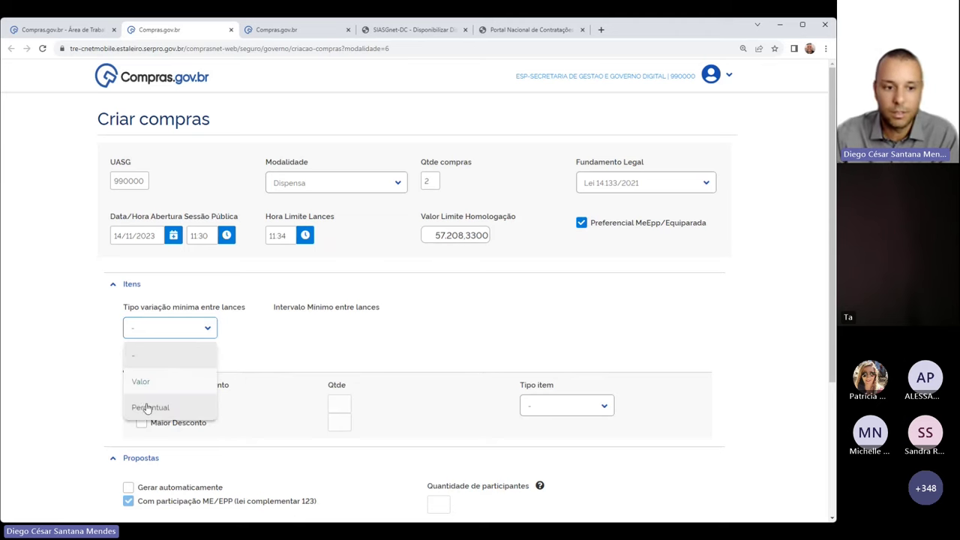
click(141, 381)
click(294, 325)
text(2)
key(BackSpace)
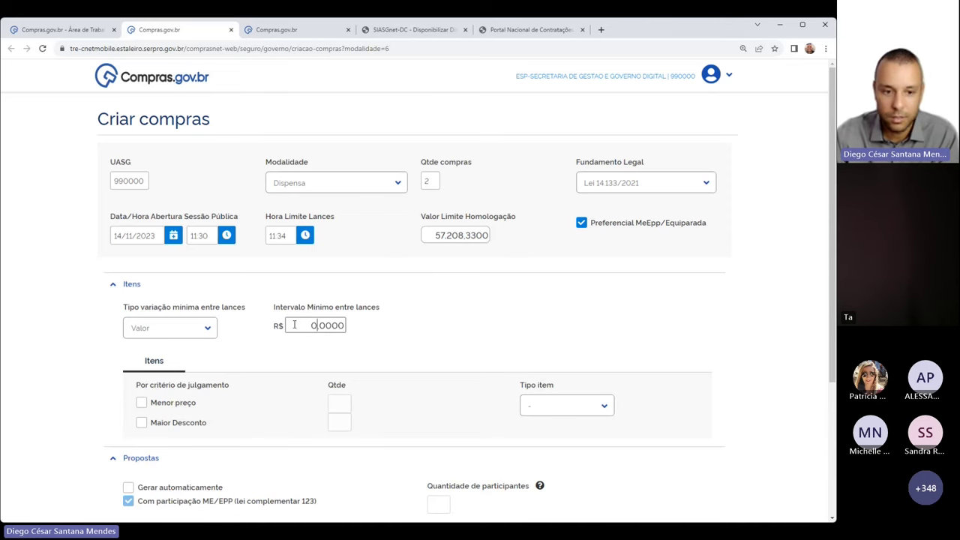
text(,2)
Add 2 Menor preço items of type Material
scroll(325, 345, down, 1)
scroll(325, 345, down, 1)
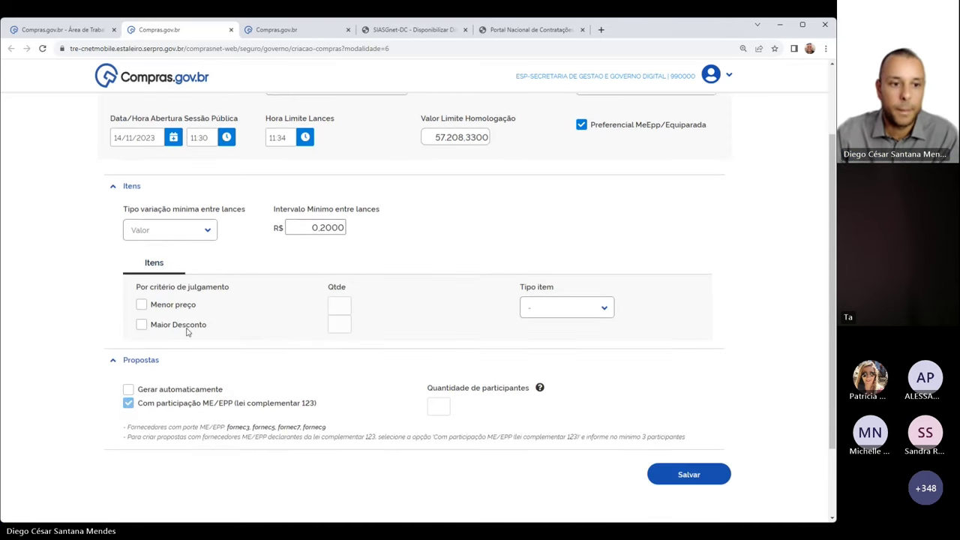
click(142, 304)
click(334, 304)
text(2)
click(570, 309)
click(542, 362)
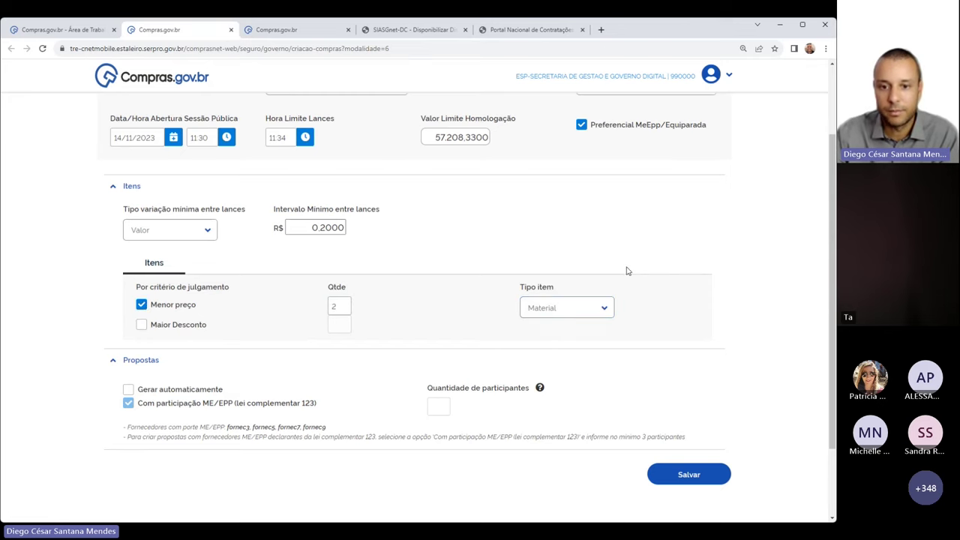
Have proposals generated automatically for 4 participants and save the test purchases
scroll(638, 229, down, 2)
click(129, 294)
click(438, 313)
text(4)
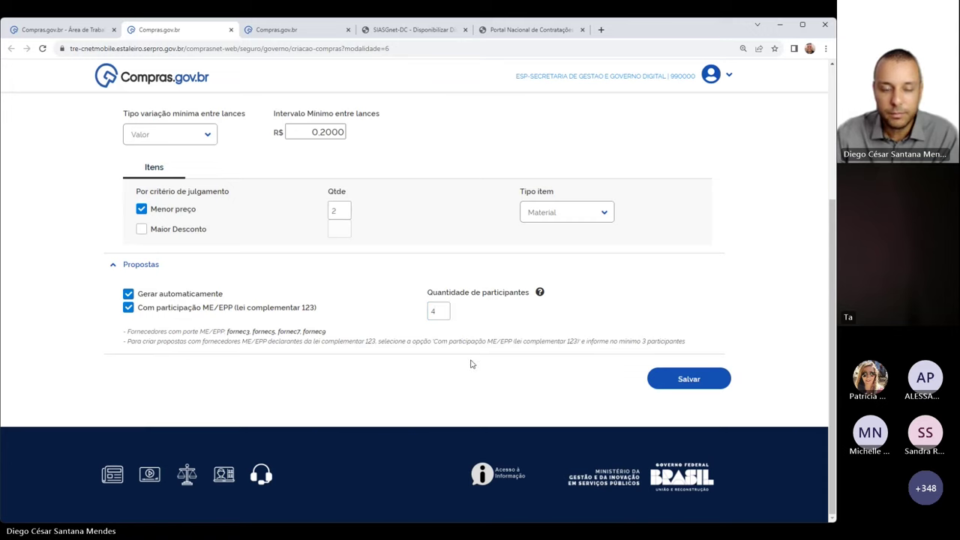
scroll(370, 262, up, 2)
scroll(396, 275, down, 2)
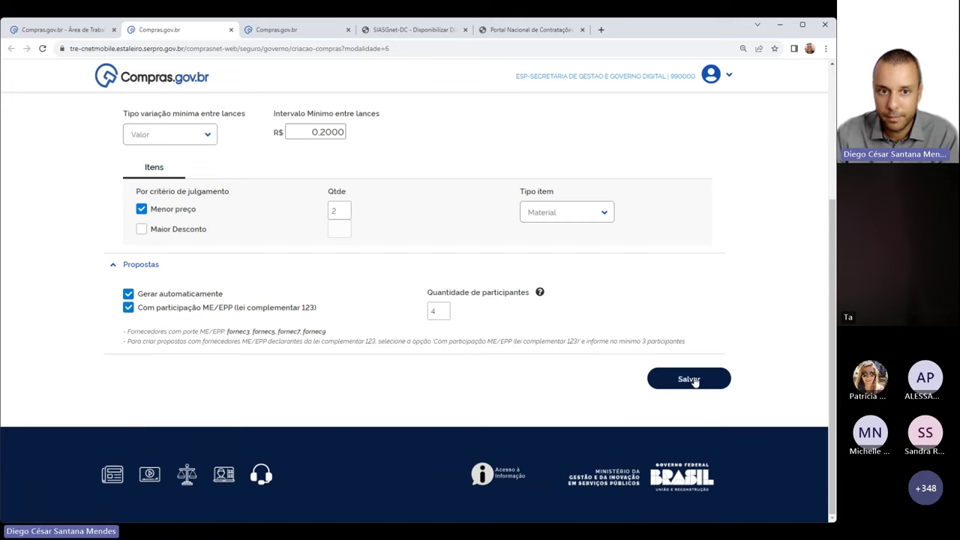
click(690, 378)
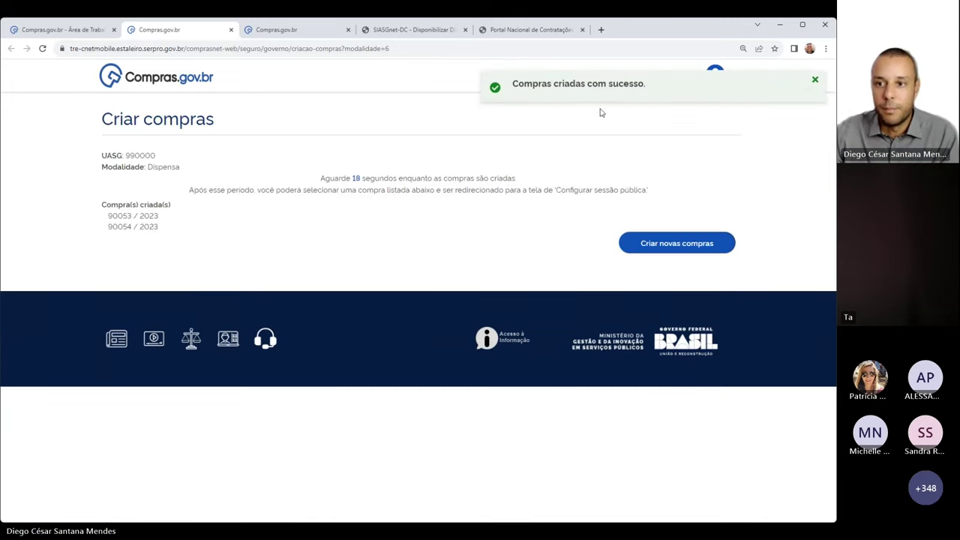
Dismiss the success notice, check purchases 90053/2023 and 90054/2023, and open 90053/2023's session setup
click(816, 82)
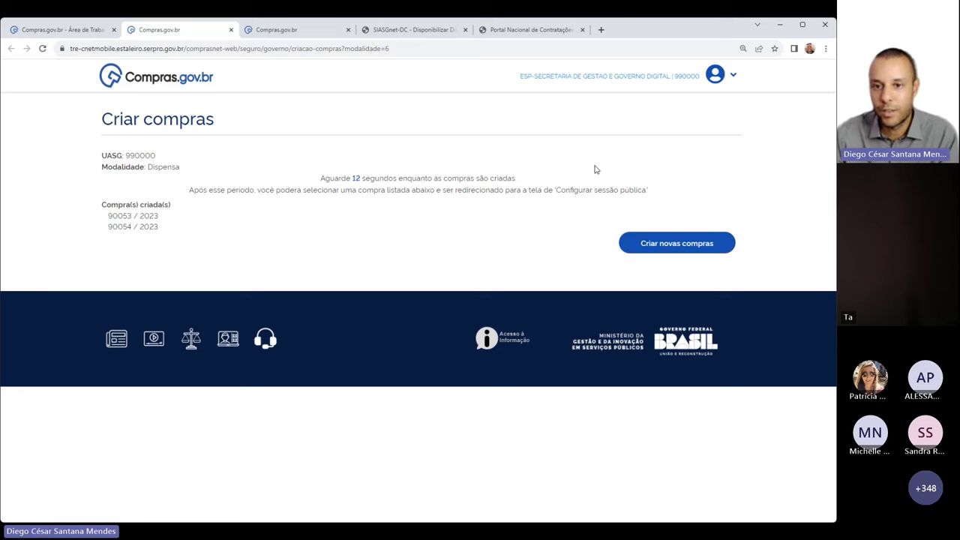
drag(109, 216, 135, 216)
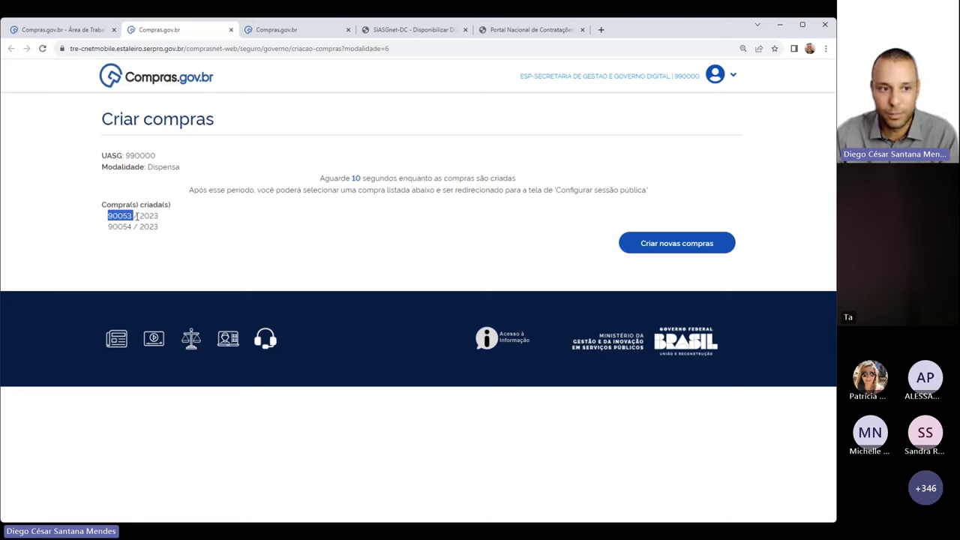
click(161, 188)
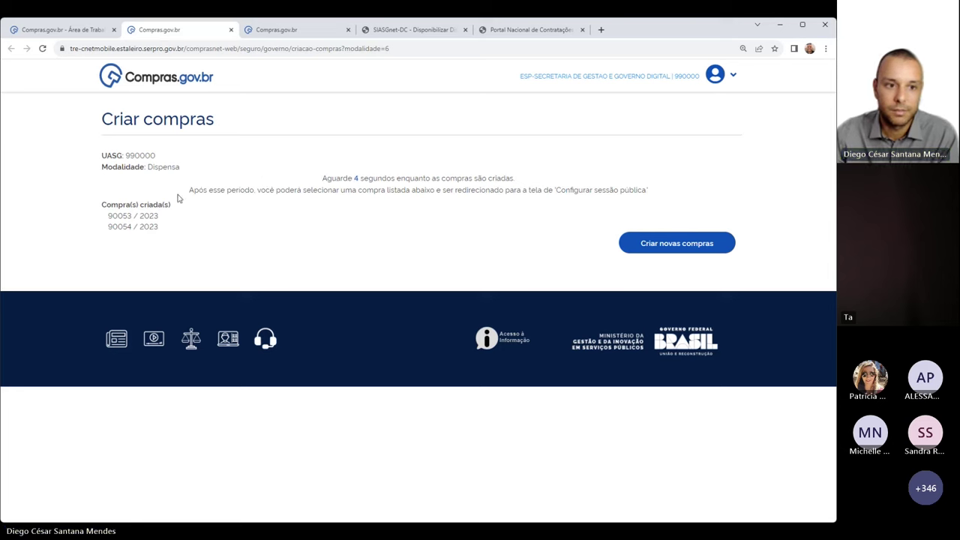
drag(107, 216, 93, 218)
click(159, 232)
drag(160, 204, 109, 205)
click(150, 223)
click(133, 205)
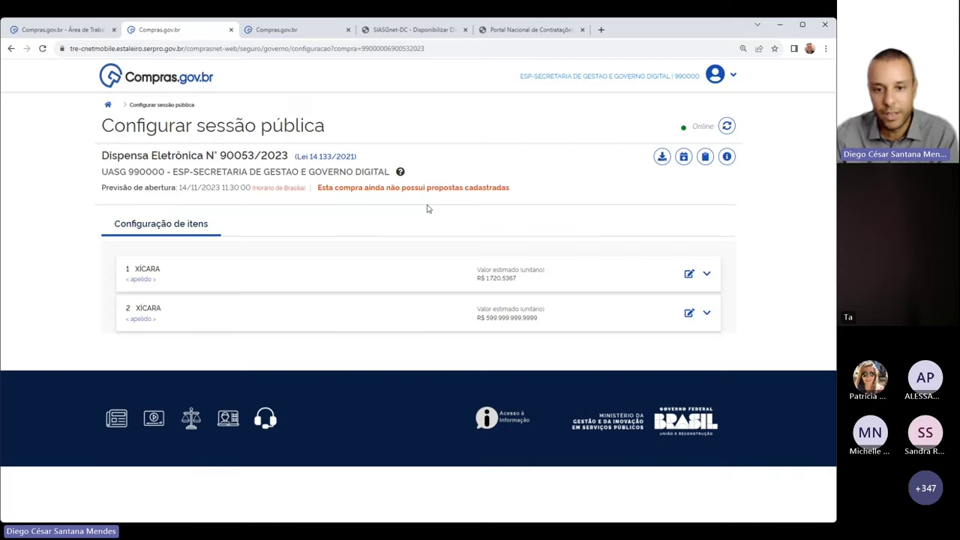
Set item 2's estimate to 15000 with justification 'Digitado errado', accepting the below-50% warning
click(689, 315)
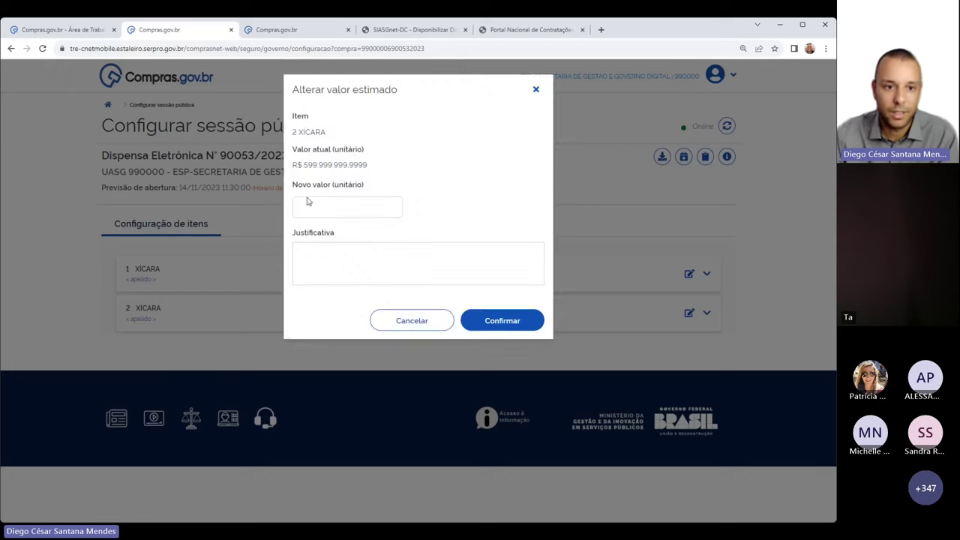
click(347, 210)
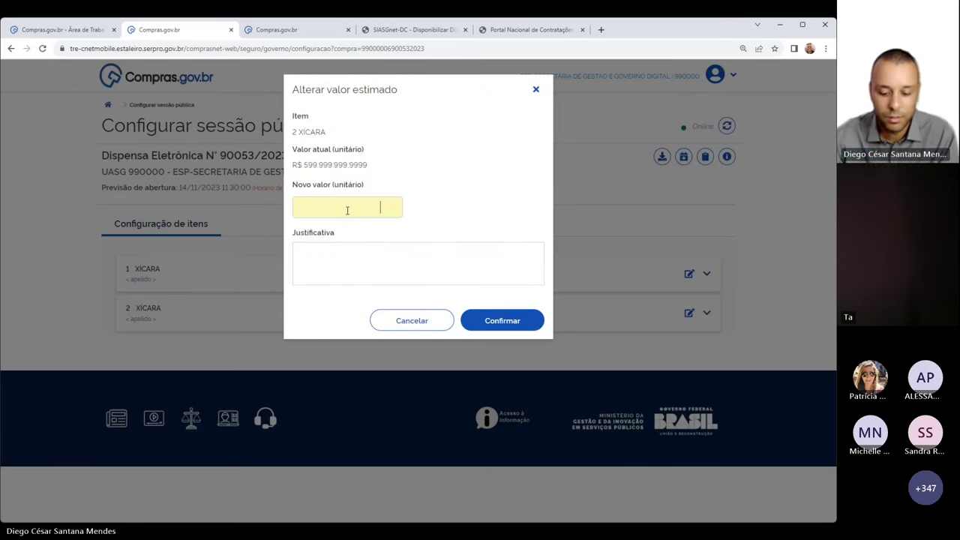
text(150000,0000)
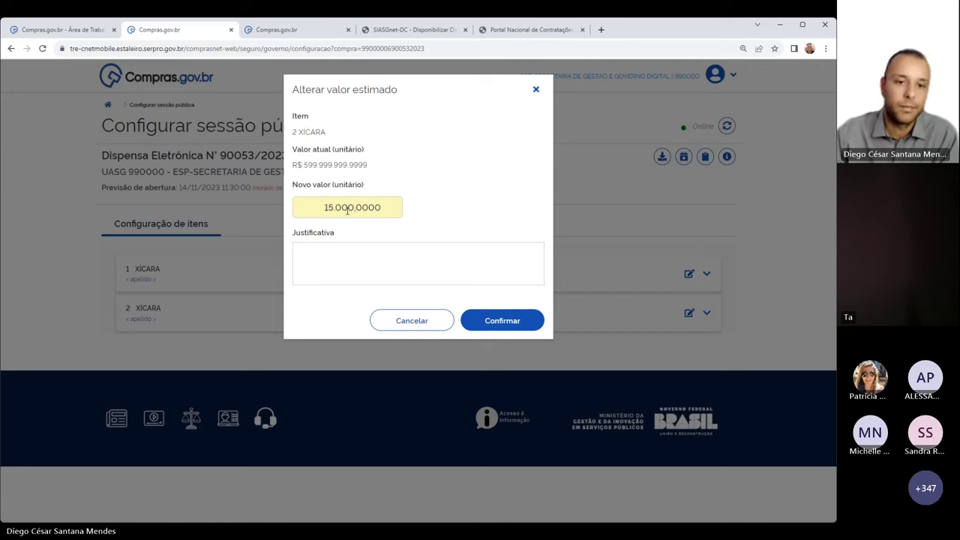
click(500, 326)
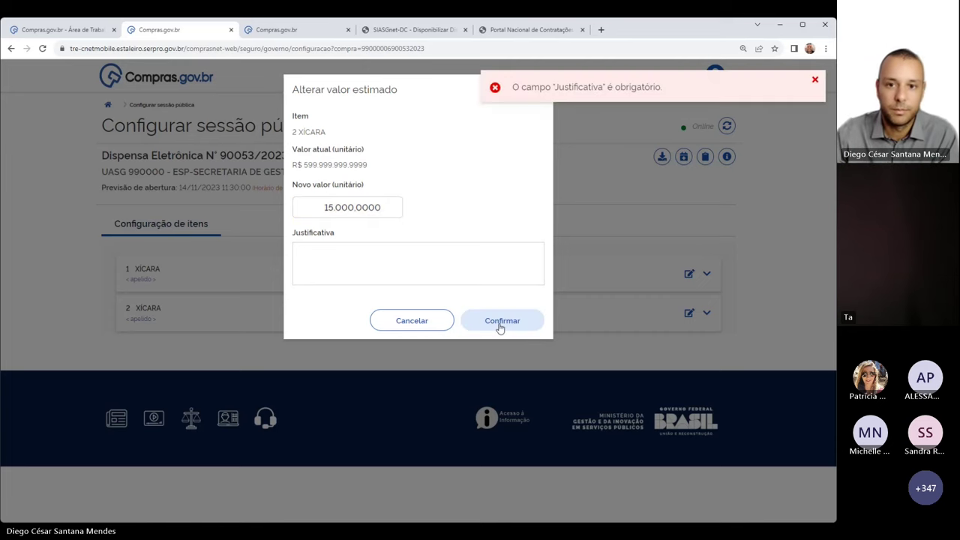
click(369, 268)
text(Altera)
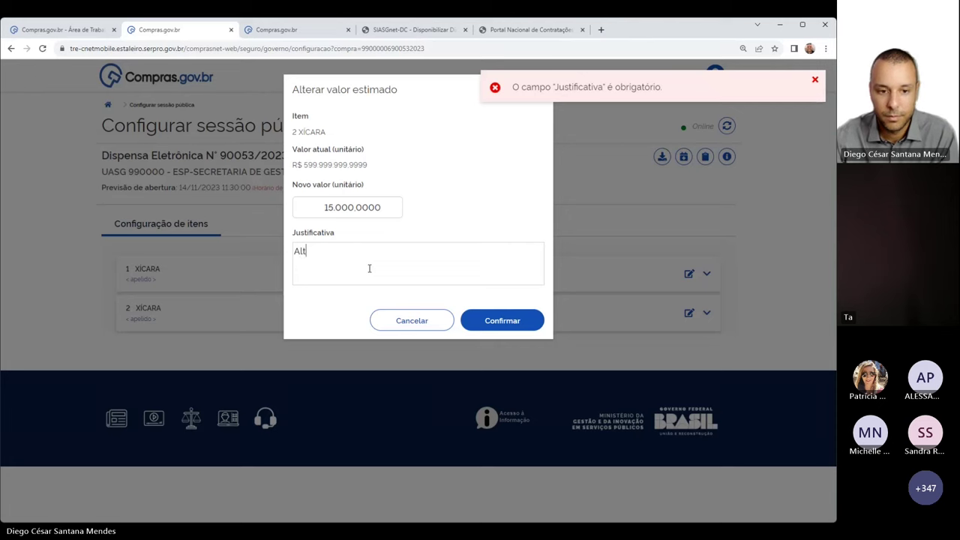
key(BackSpace)
key(BackSpace)
key(BackSpace)
key(BackSpace)
key(BackSpace)
key(BackSpace)
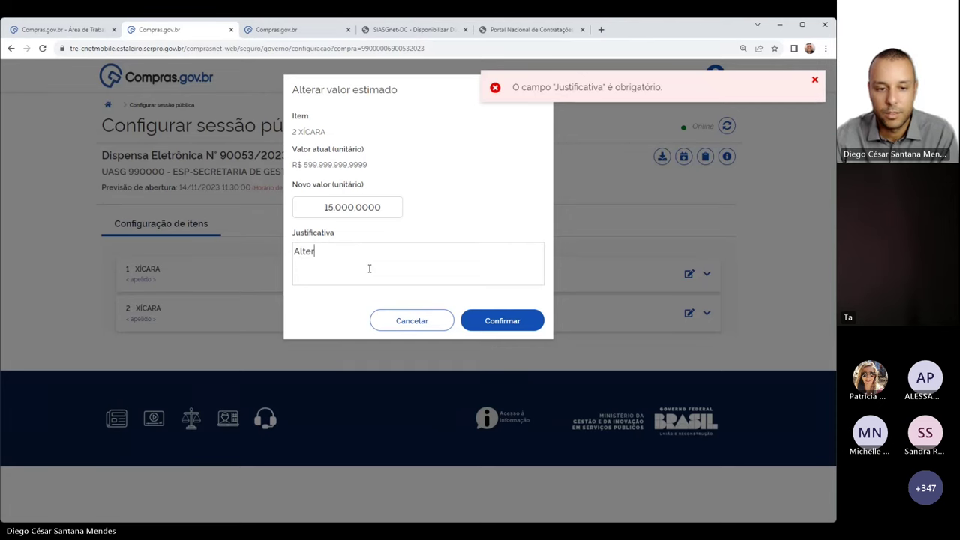
text(Digitado errado)
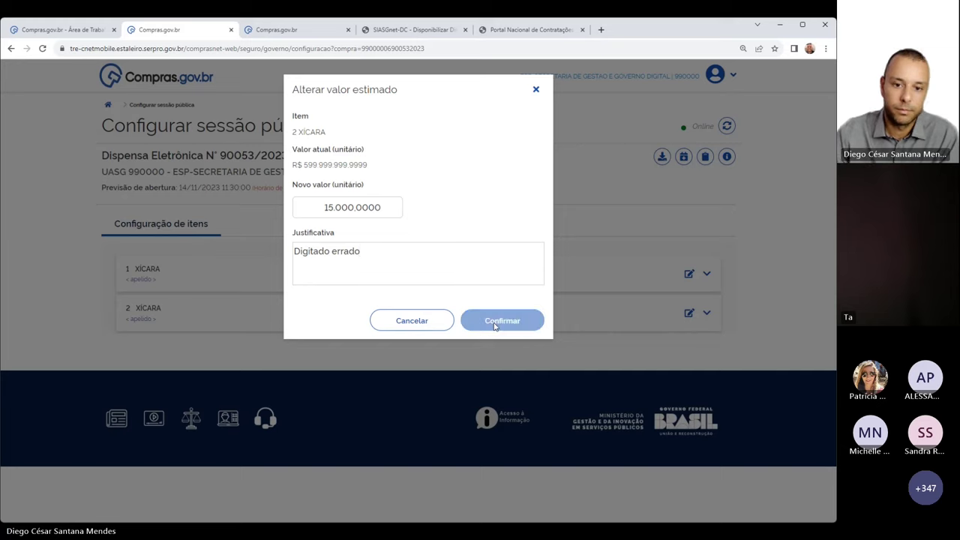
click(495, 321)
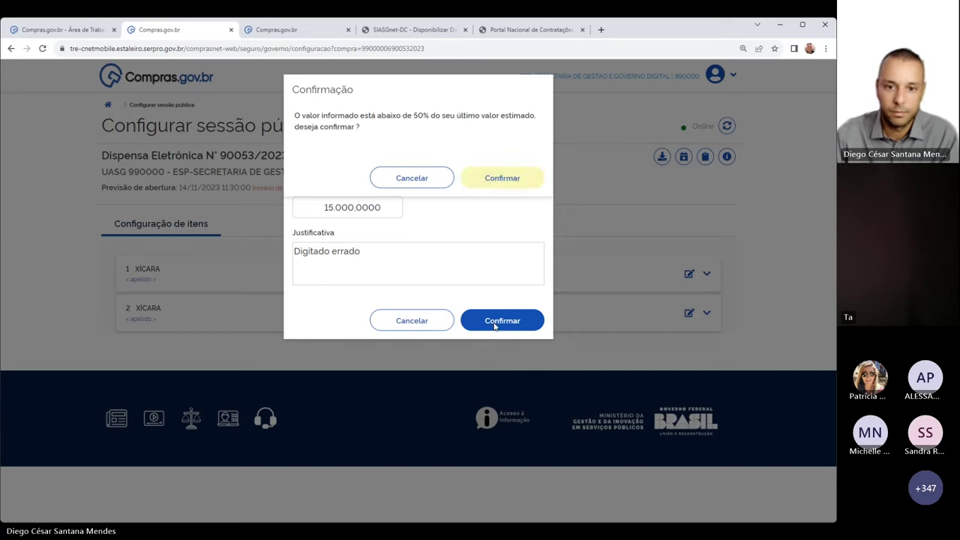
click(483, 183)
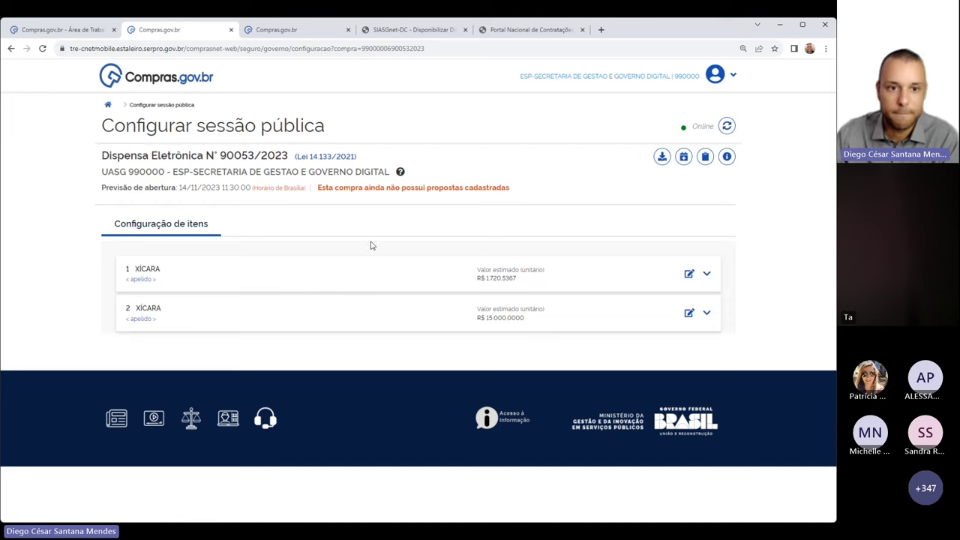
Reload the session setup page and review the notice about registered proposals
click(41, 48)
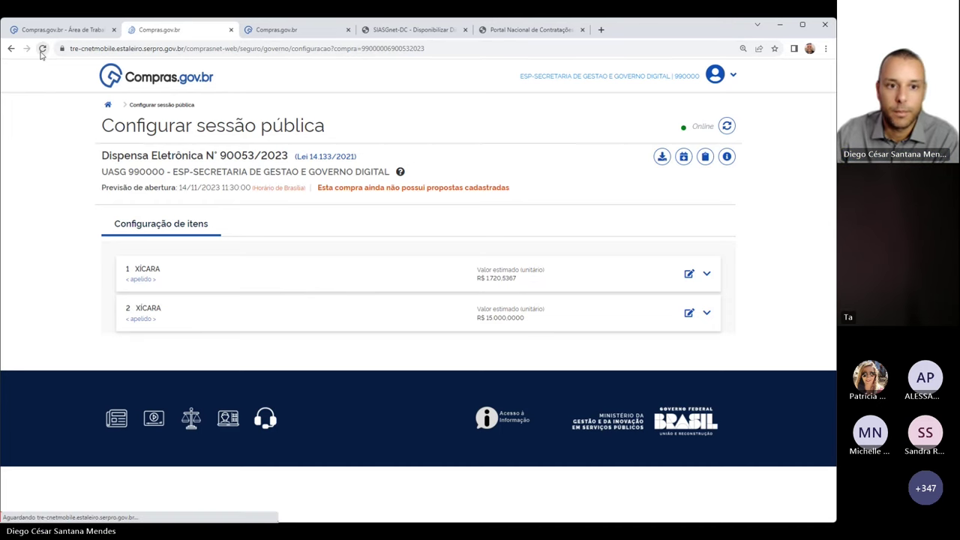
drag(315, 189, 310, 190)
click(502, 193)
click(552, 205)
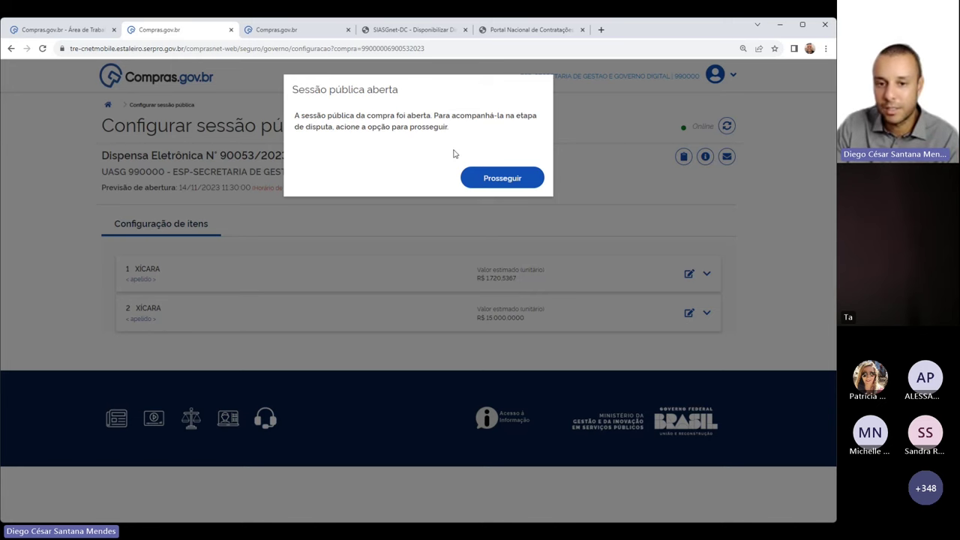
Continue to Acompanhar disputa and compare both XÍCARA items' estimated and best bid values
click(495, 180)
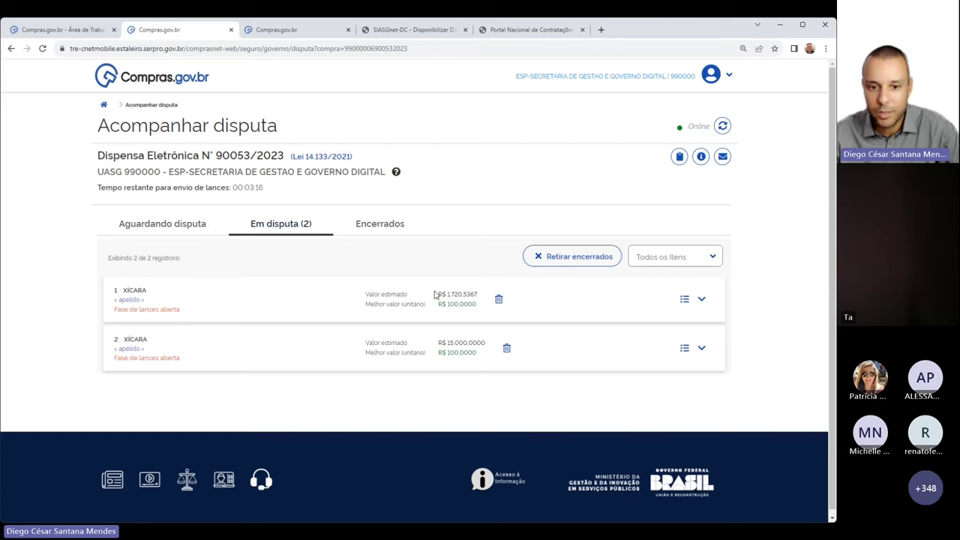
drag(439, 295, 482, 300)
drag(423, 296, 478, 311)
click(597, 309)
drag(367, 339, 486, 344)
drag(361, 355, 484, 358)
click(617, 311)
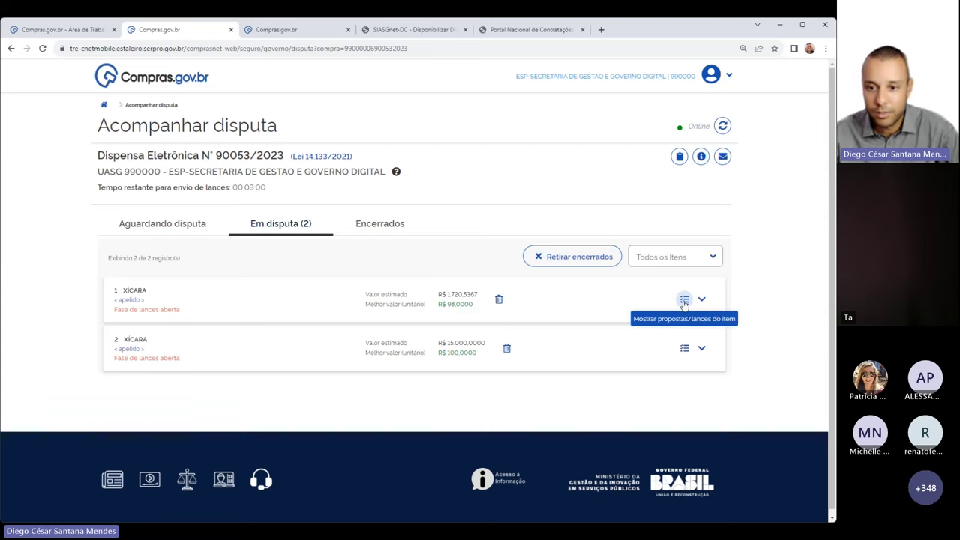
Review item 1's proposals and bids, including initial values and best values per supplier
click(683, 299)
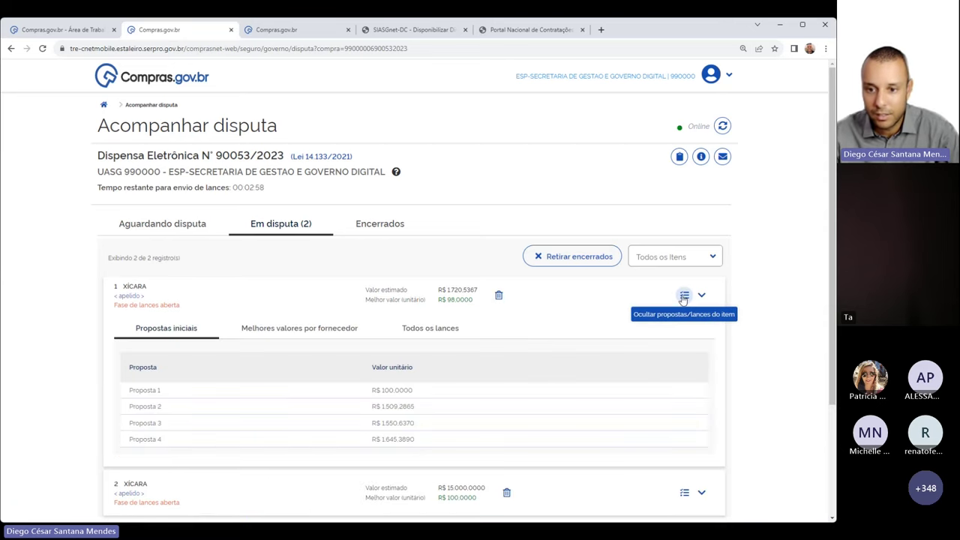
scroll(626, 344, down, 3)
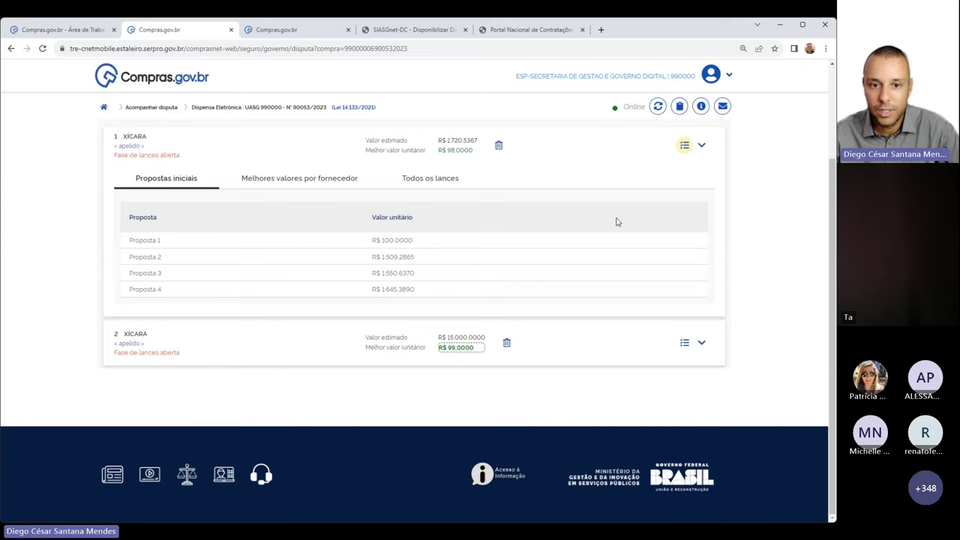
scroll(600, 183, up, 2)
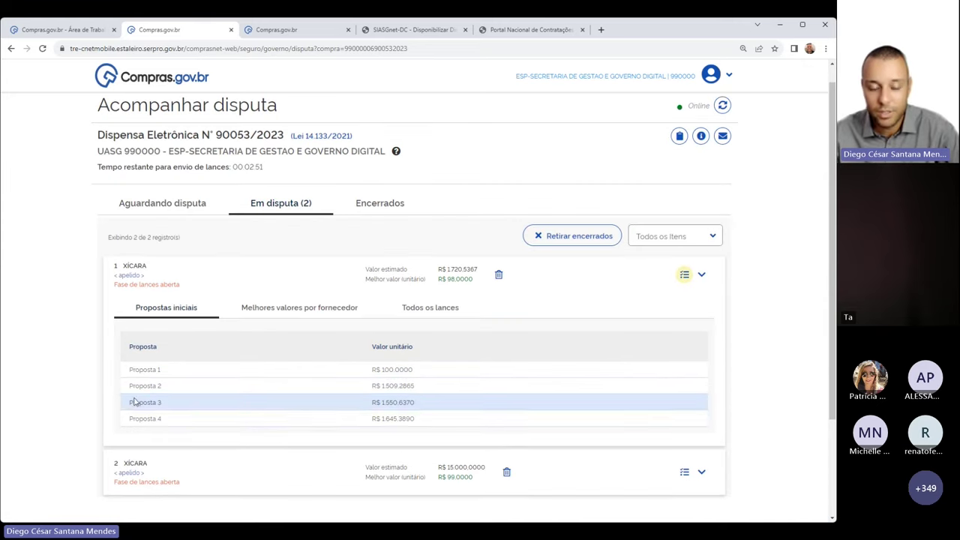
drag(130, 372, 162, 418)
click(505, 335)
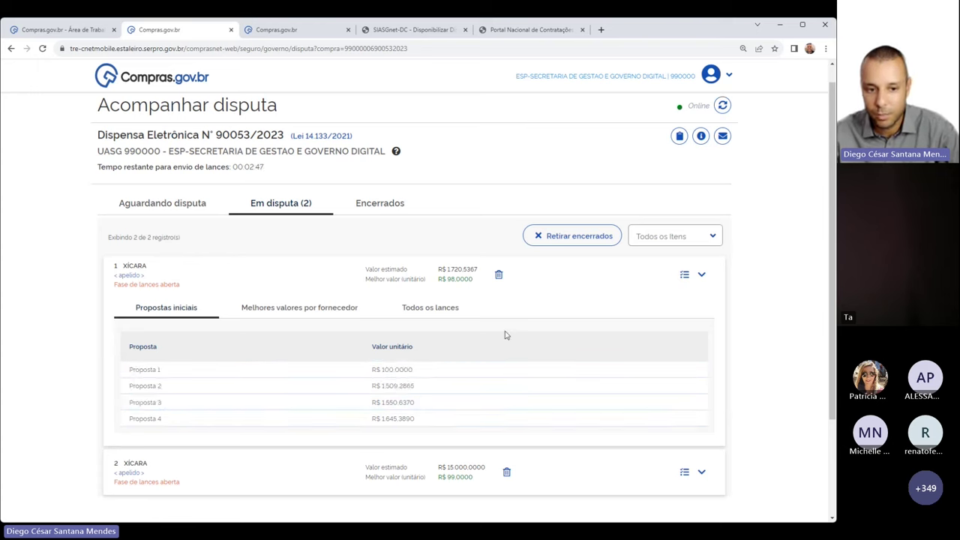
click(288, 308)
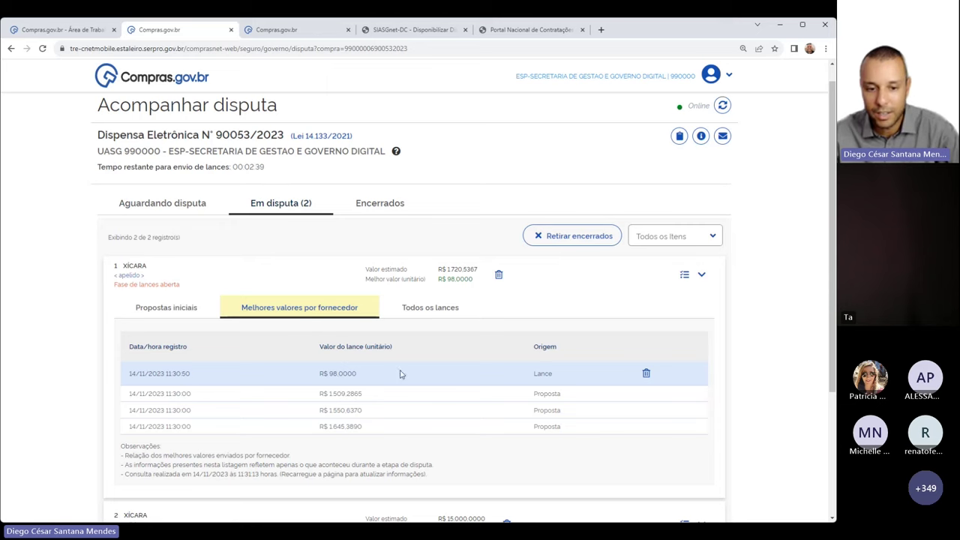
scroll(659, 308, down, 3)
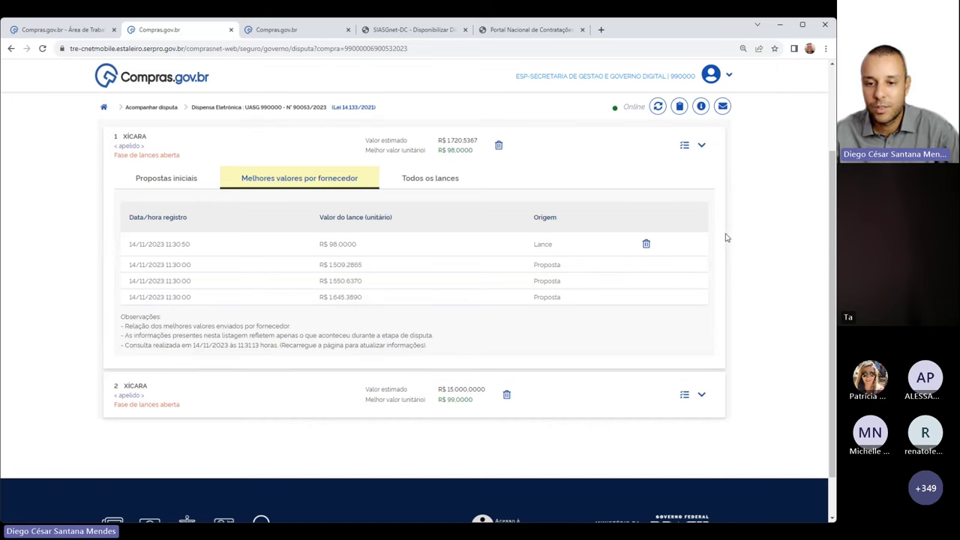
Show item 2's best values per supplier, led by the R$ 99,0000 bid
click(684, 395)
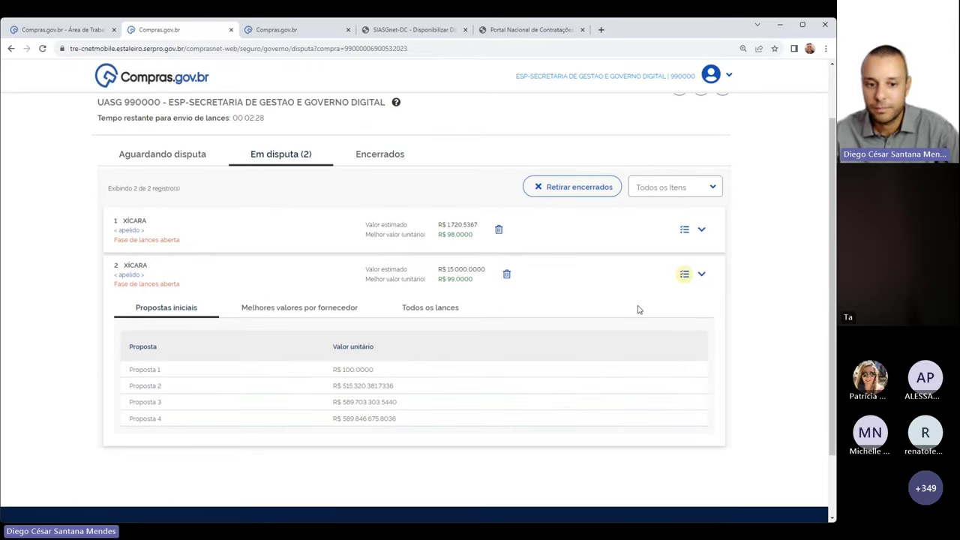
click(325, 306)
scroll(531, 269, down, 3)
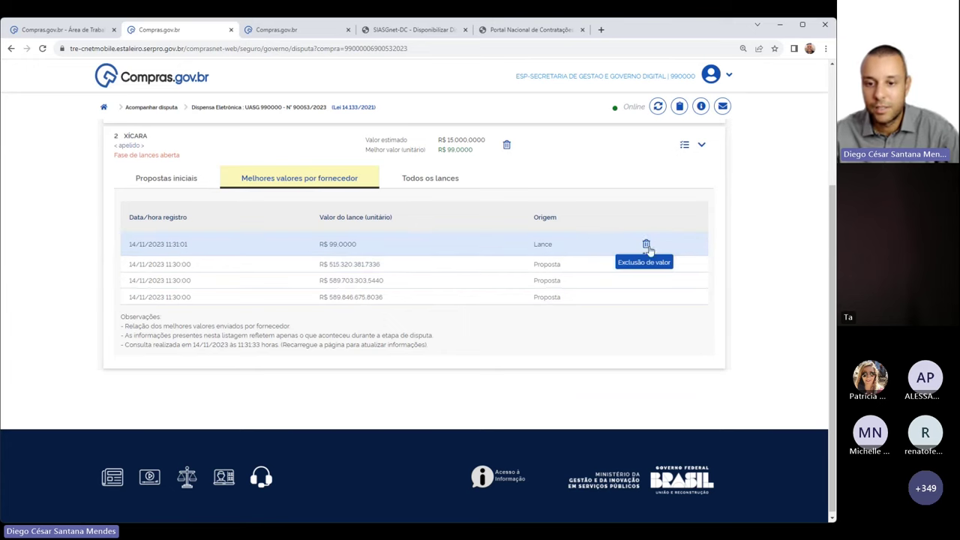
scroll(501, 266, up, 1)
scroll(503, 267, up, 2)
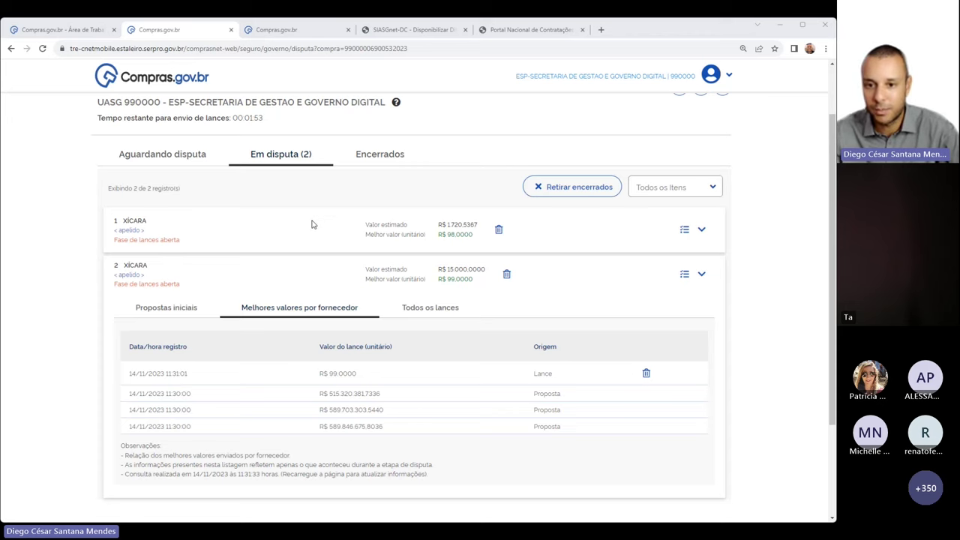
Delete item 2's R$ 0,9800 bid and check the remaining bidding time
click(315, 216)
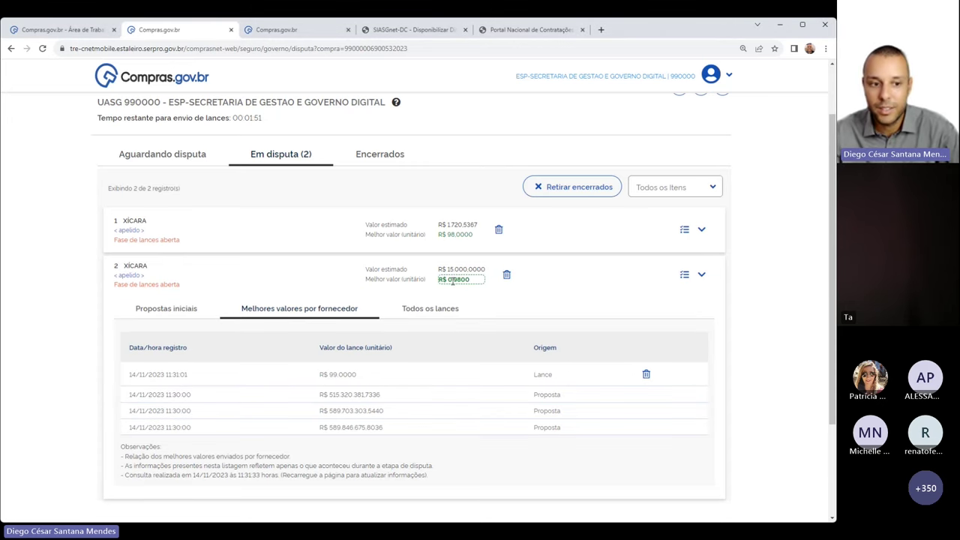
drag(441, 280, 482, 282)
click(503, 296)
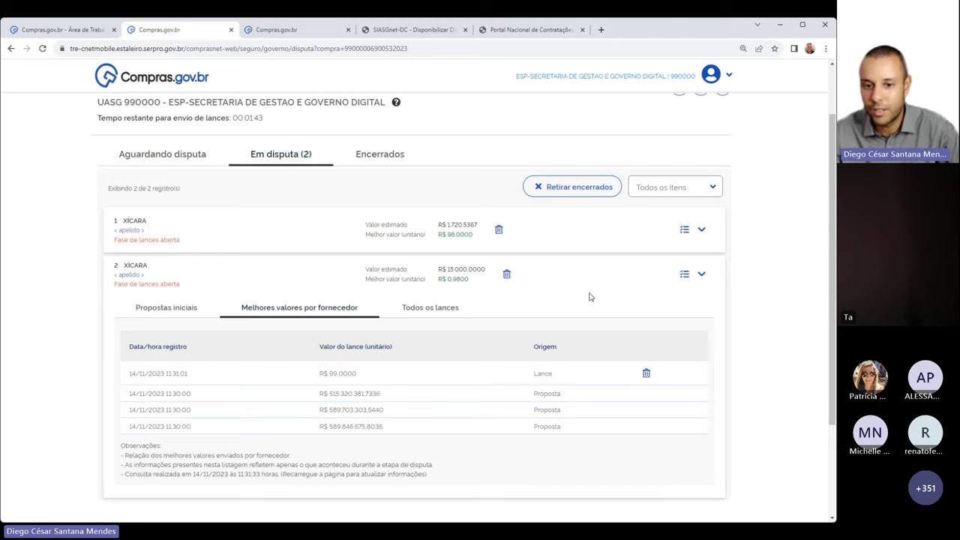
click(506, 275)
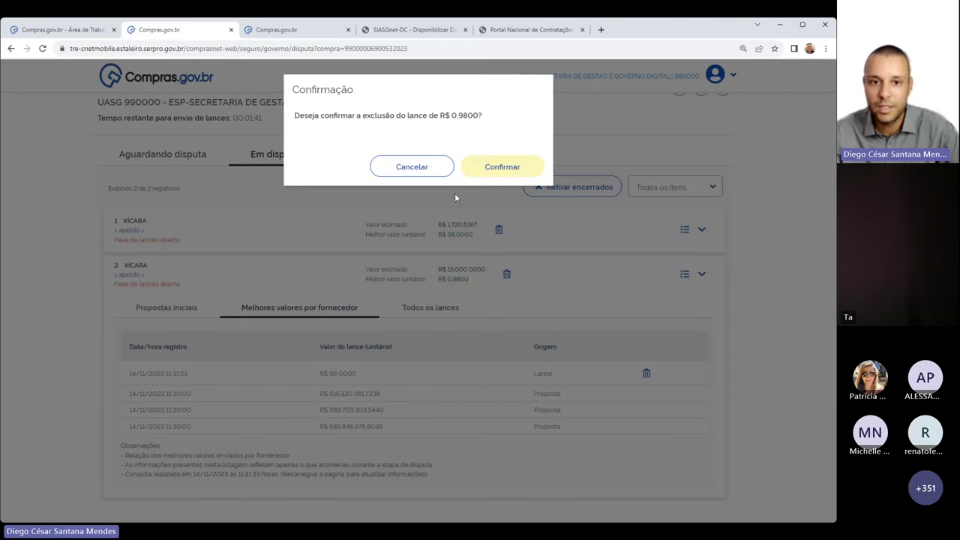
drag(352, 126, 486, 124)
click(501, 166)
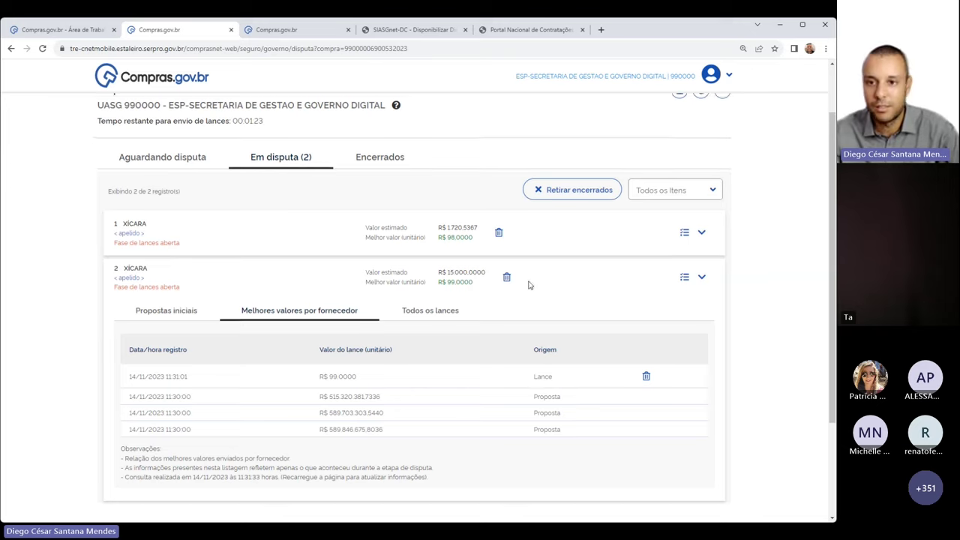
scroll(530, 281, up, 2)
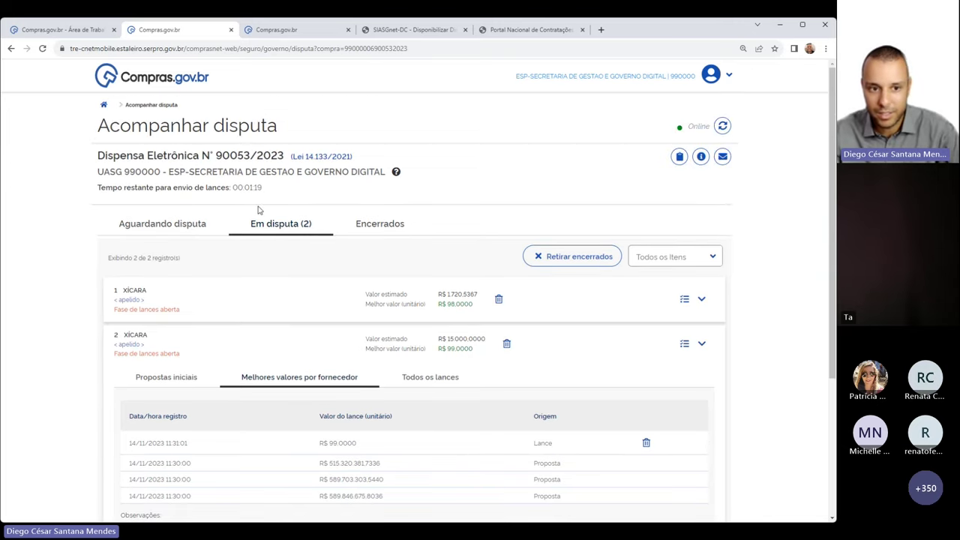
drag(246, 188, 267, 191)
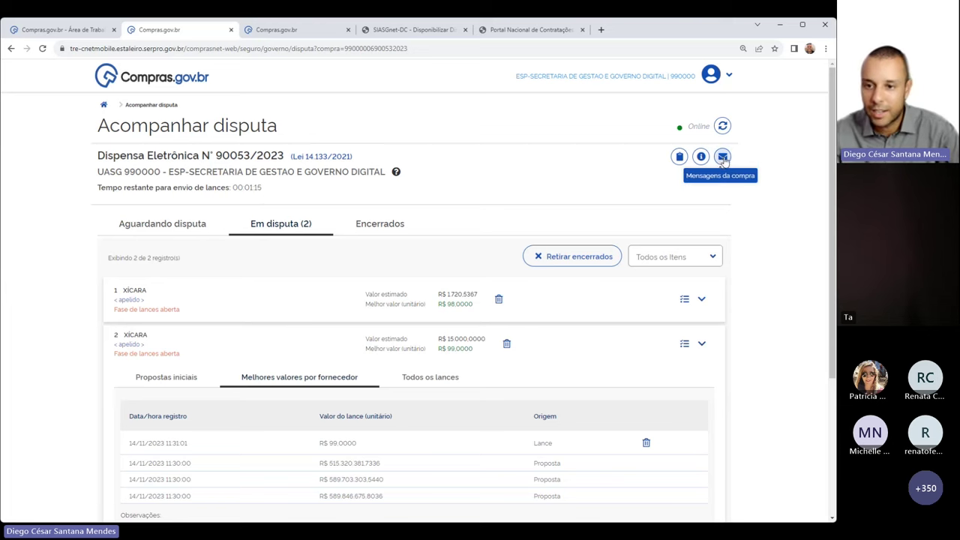
Read the purchase messages, including item 2's excluded-bid notice and resend request
click(723, 158)
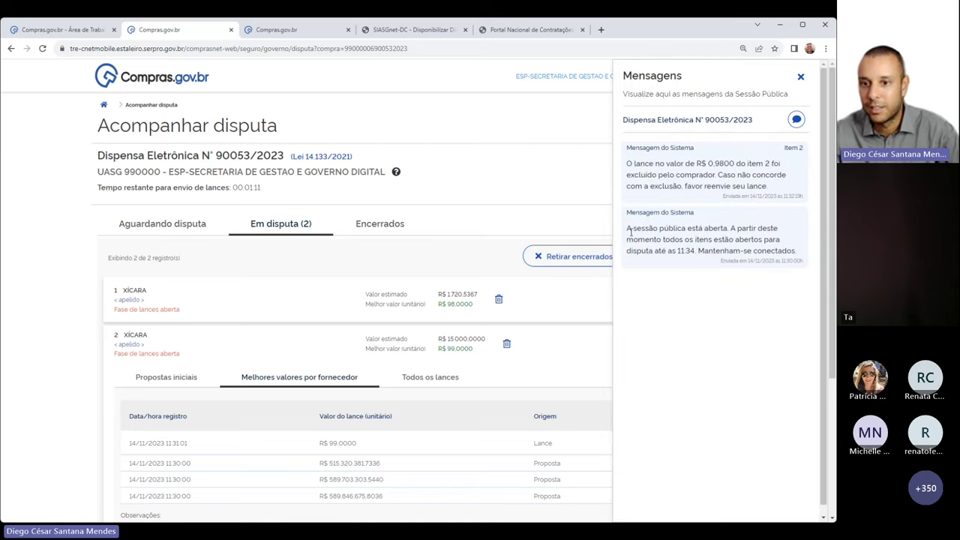
drag(626, 228, 702, 229)
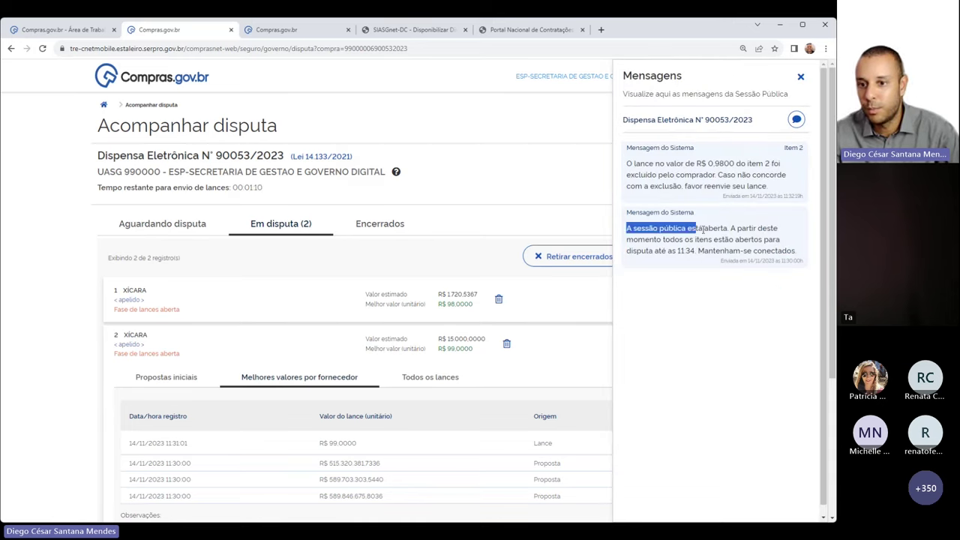
click(776, 251)
drag(700, 163, 769, 189)
click(720, 175)
click(770, 189)
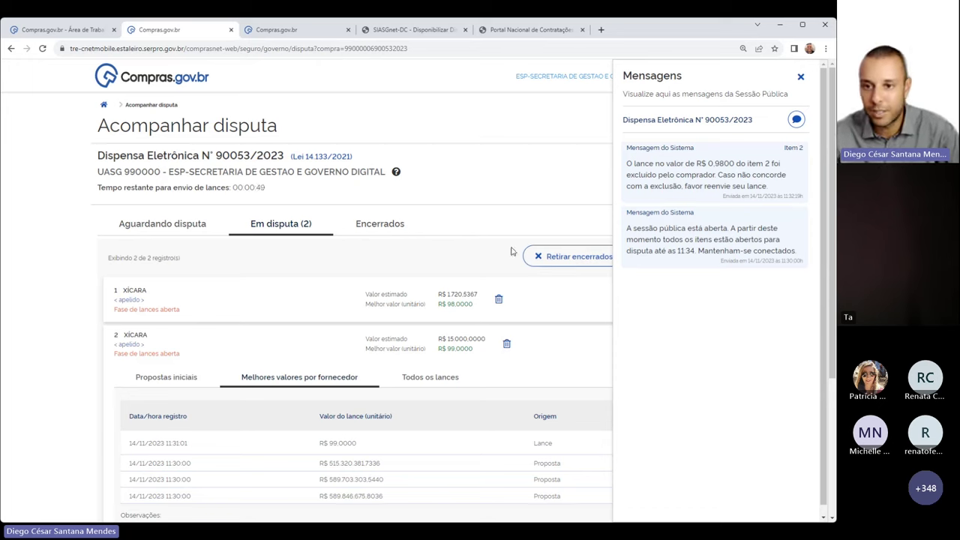
Recheck the request to resend the bid, then close the session messages panel
click(800, 77)
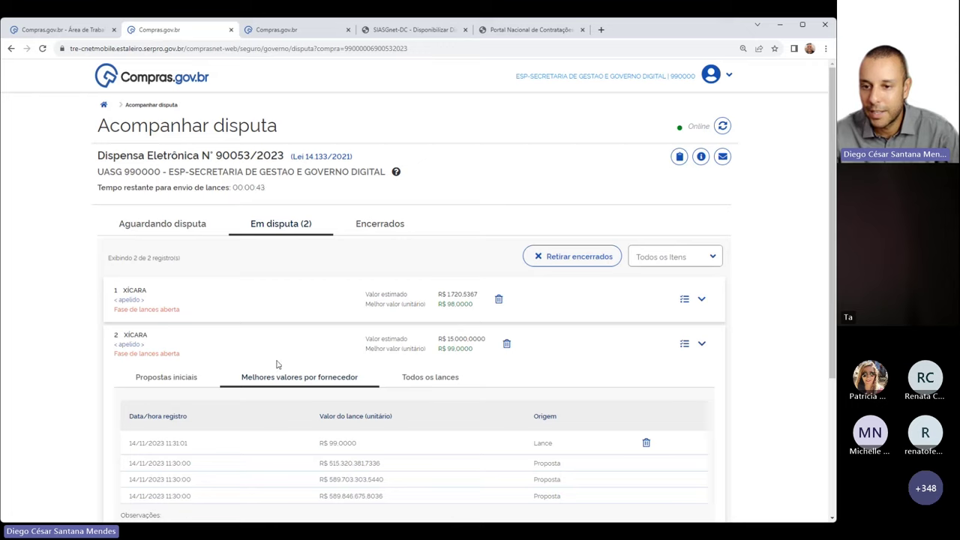
click(722, 157)
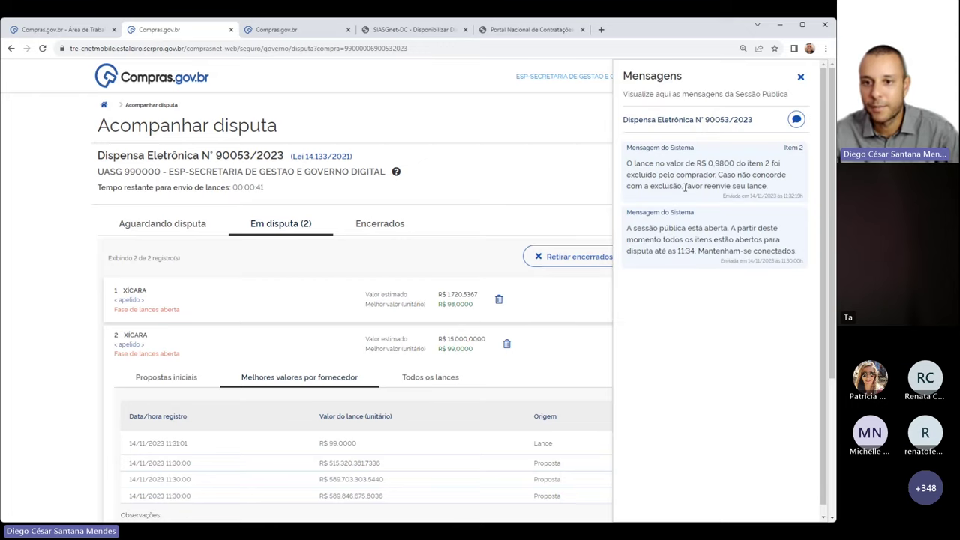
drag(679, 186, 768, 189)
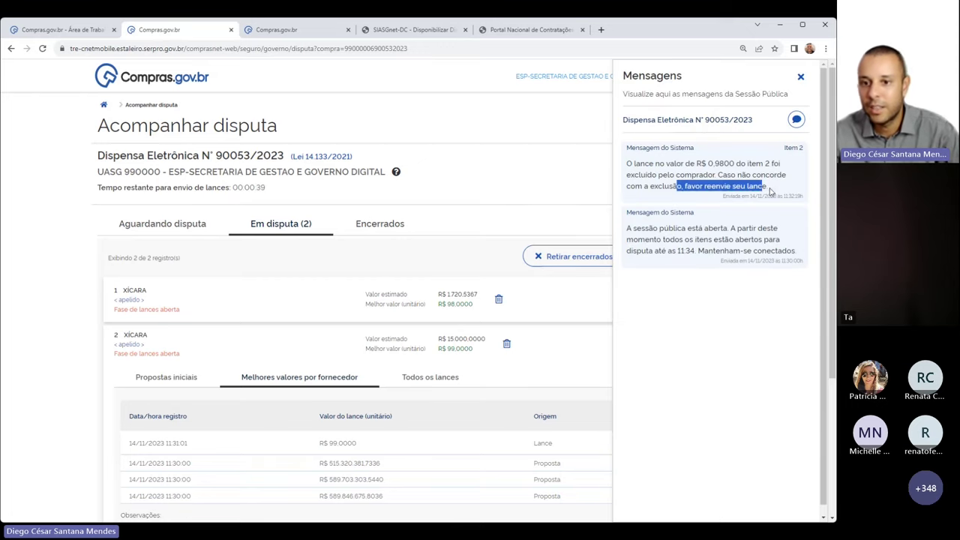
click(799, 78)
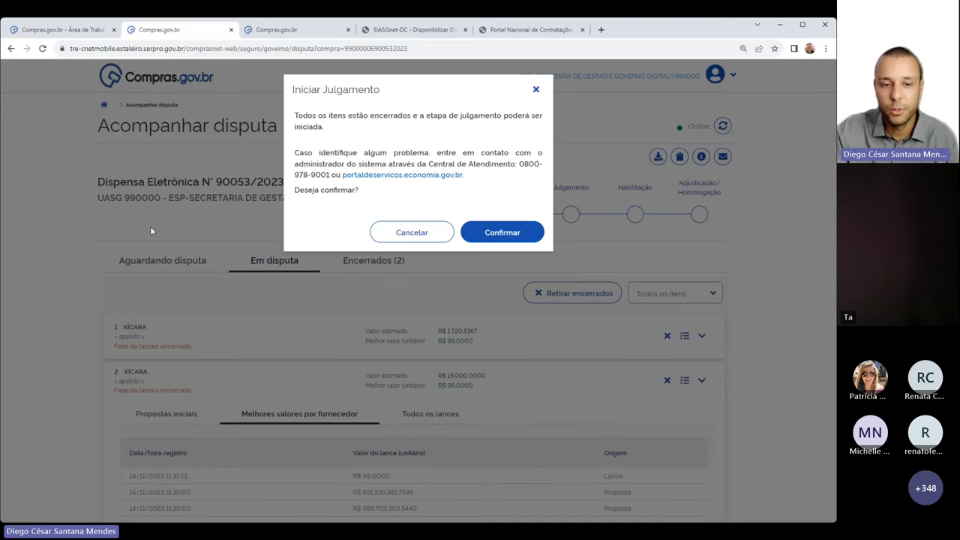
Confirm starting the judgment stage and dismiss the resulting error notice
drag(295, 89, 388, 98)
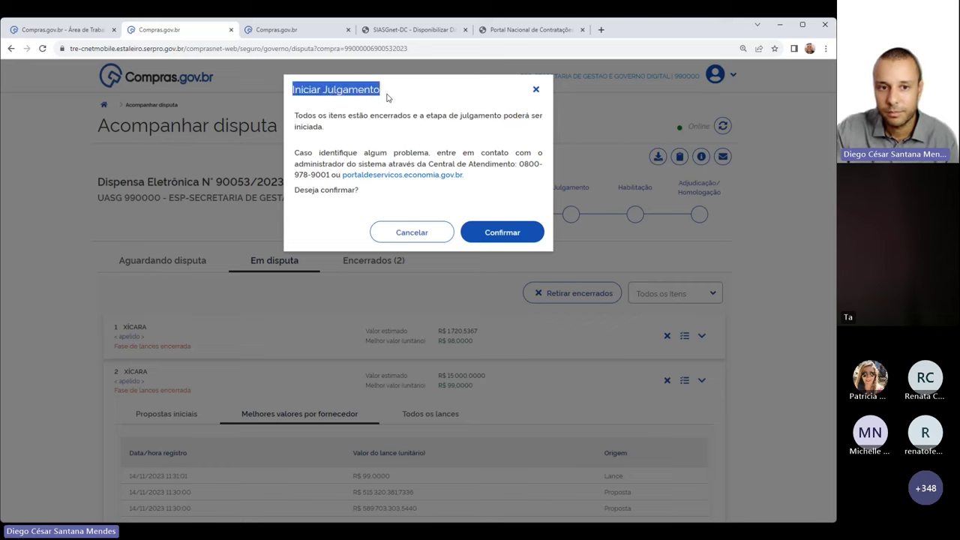
click(389, 98)
click(502, 235)
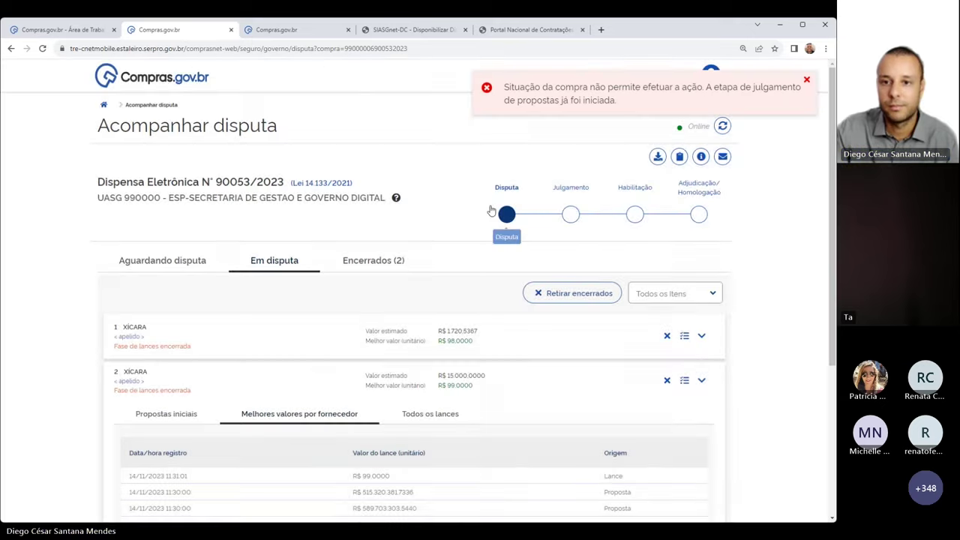
click(807, 80)
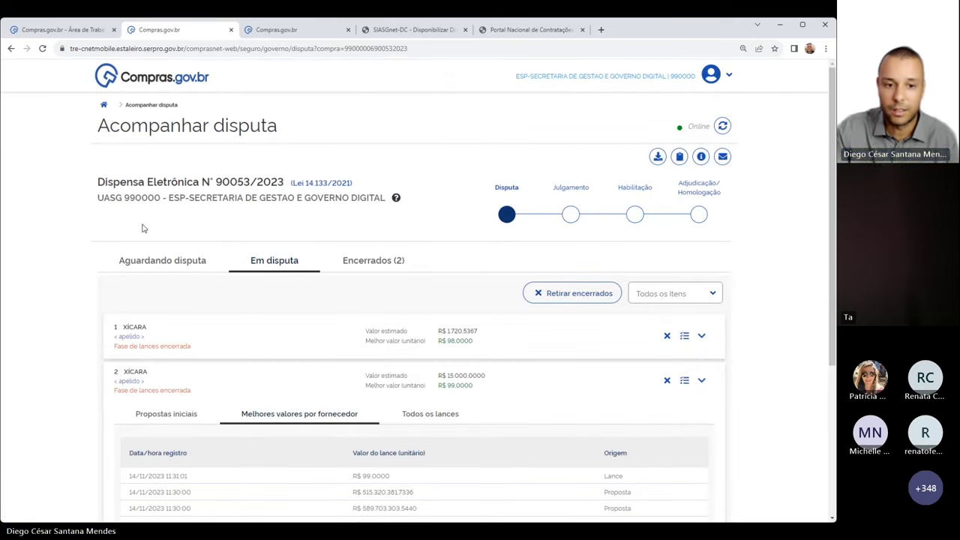
Compare item 2 and item 1 details, then go to the Julgamento stage page
click(274, 260)
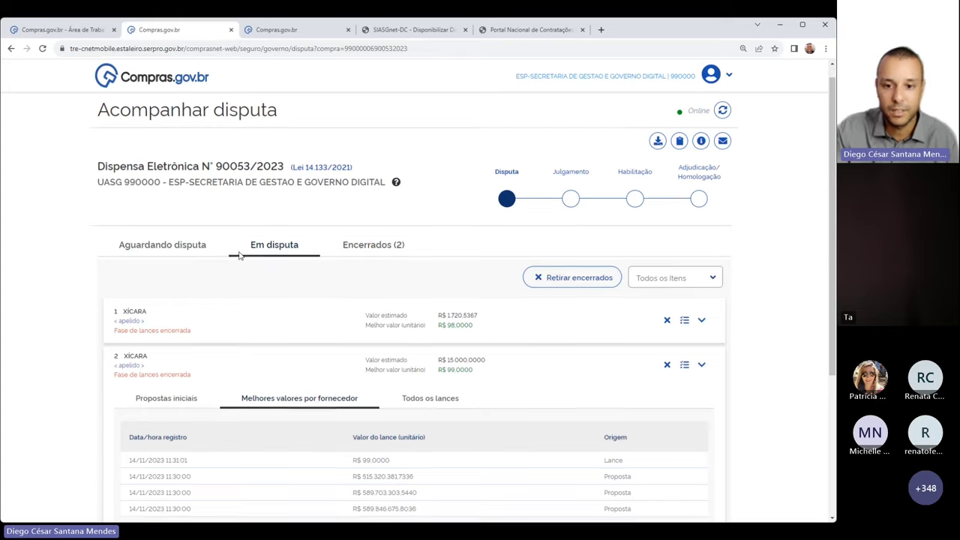
click(701, 380)
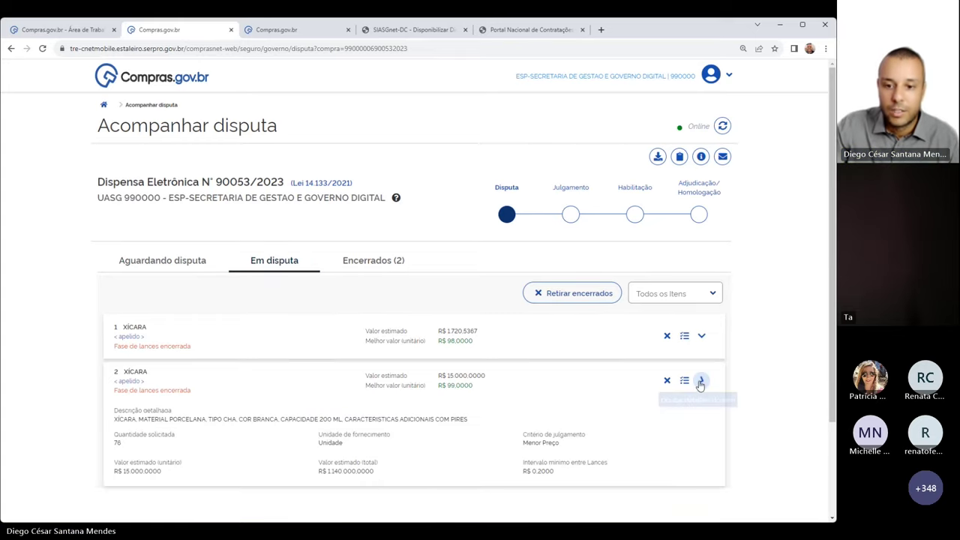
click(701, 335)
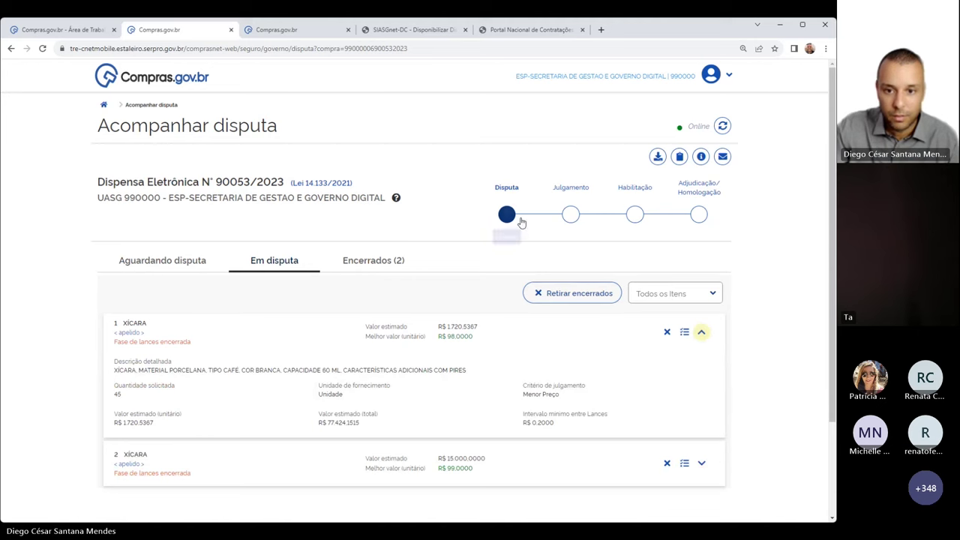
click(570, 215)
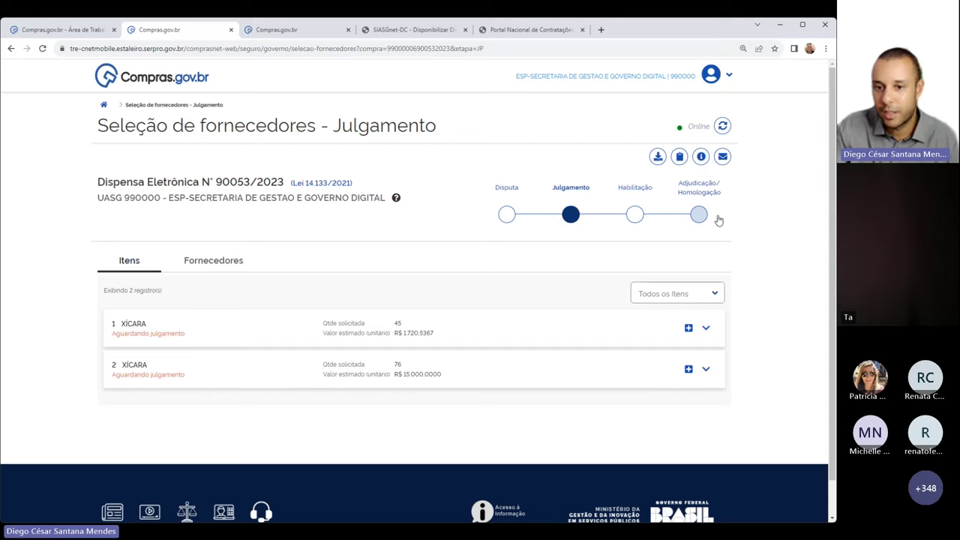
click(506, 215)
click(685, 340)
scroll(306, 317, down, 2)
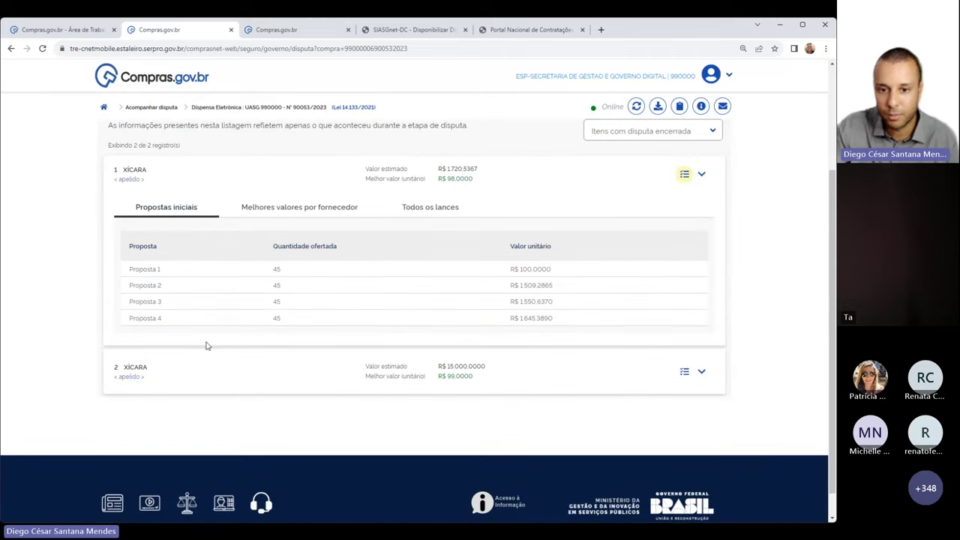
click(321, 216)
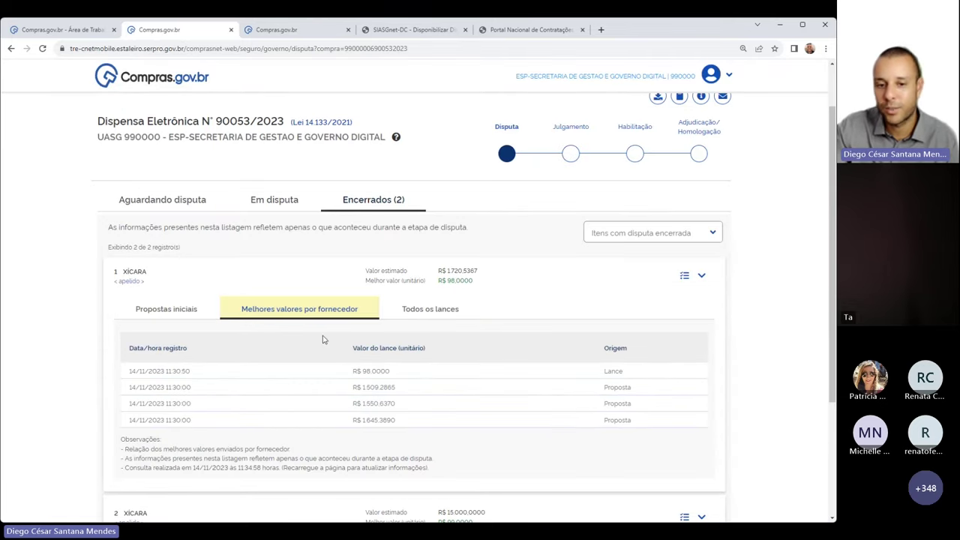
click(441, 311)
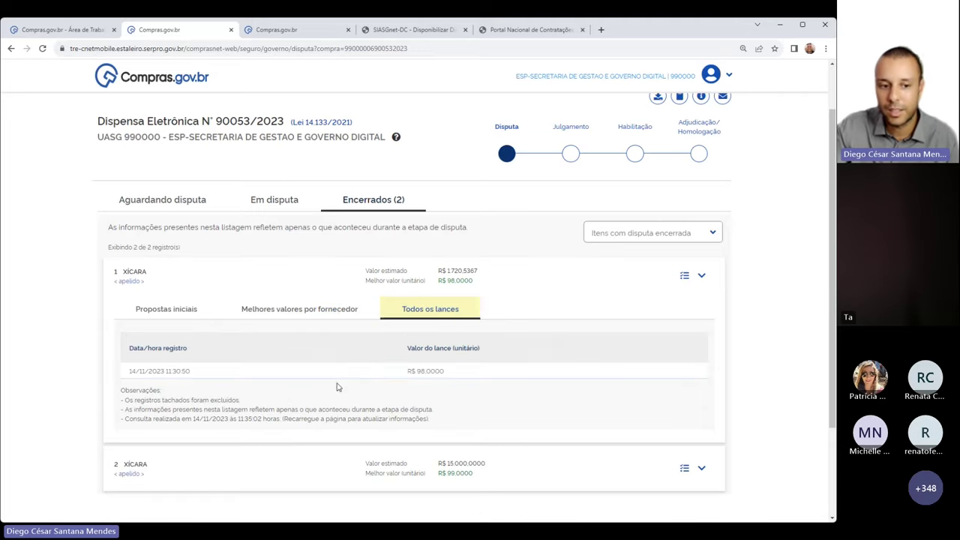
scroll(242, 370, down, 2)
scroll(240, 385, up, 4)
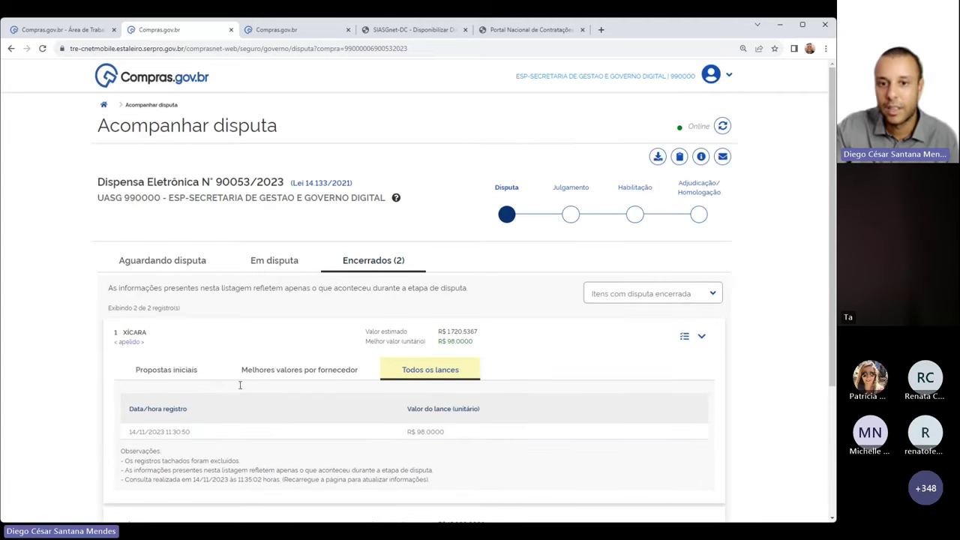
click(570, 215)
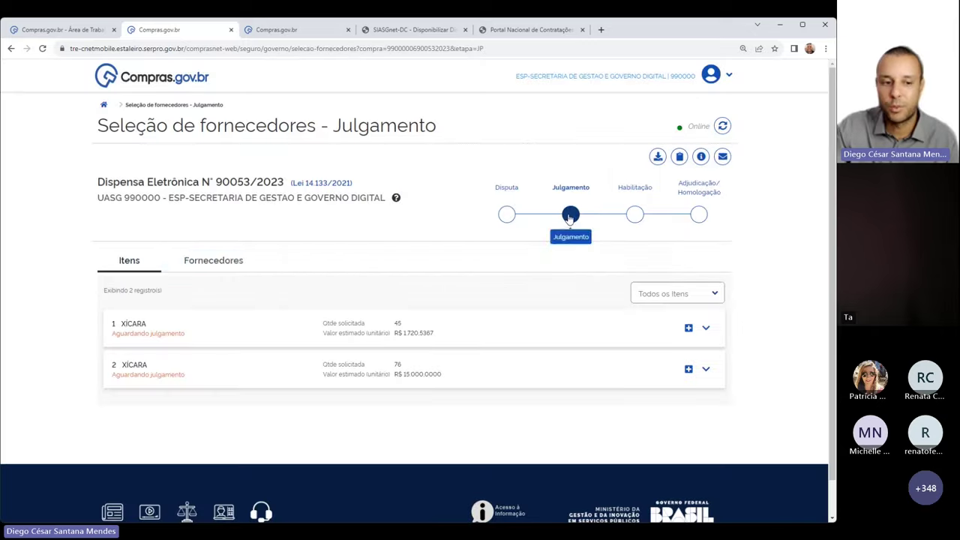
click(634, 217)
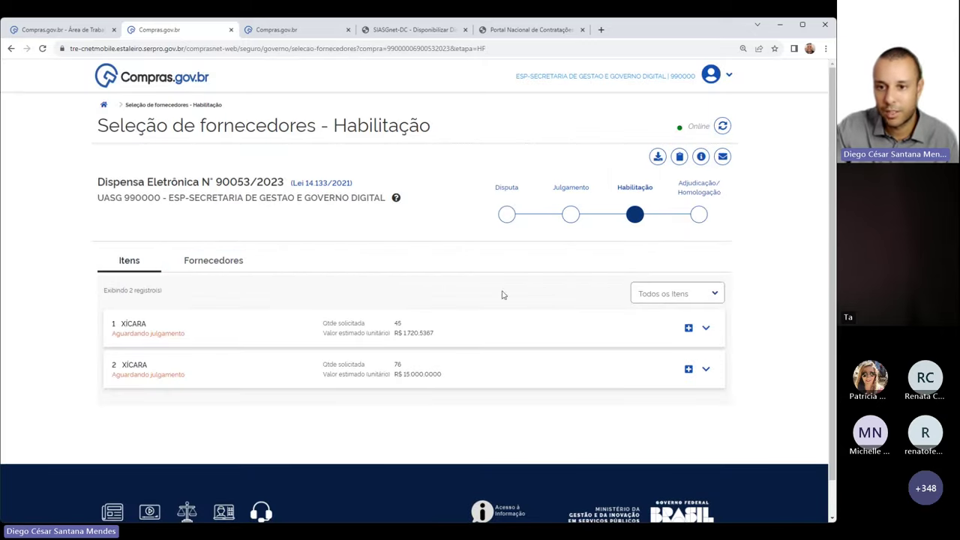
click(698, 216)
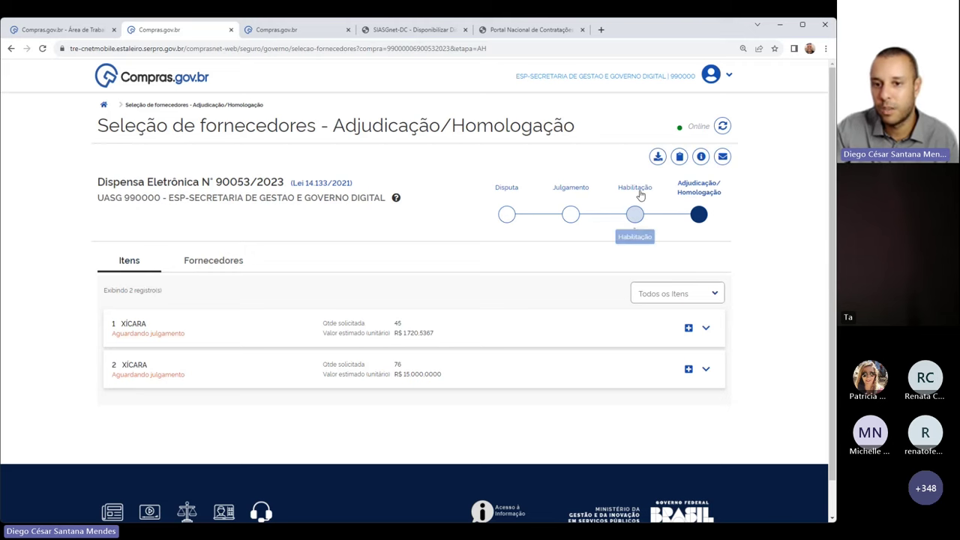
click(570, 217)
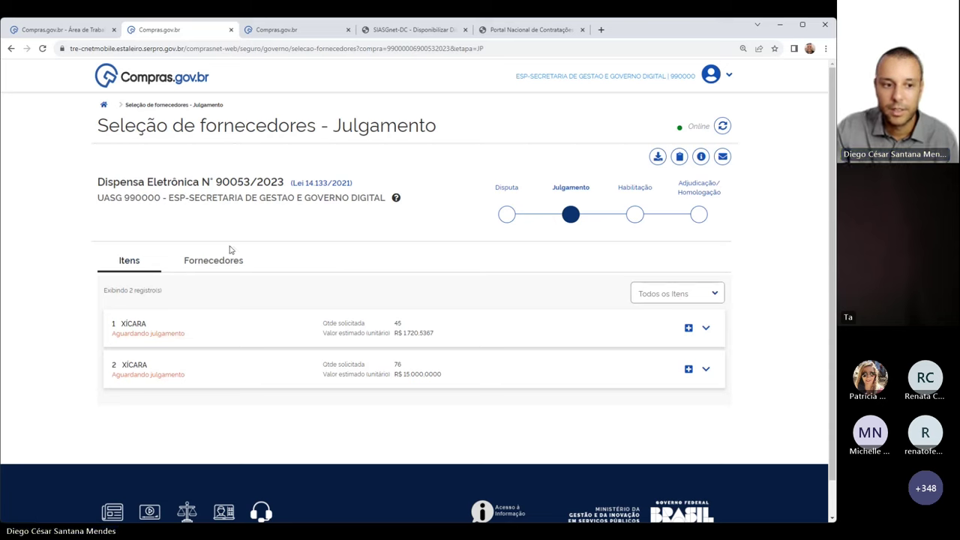
Open item 1's judgment list and review its four ME/EPP suppliers, lowest at R$ 98,0000
click(688, 328)
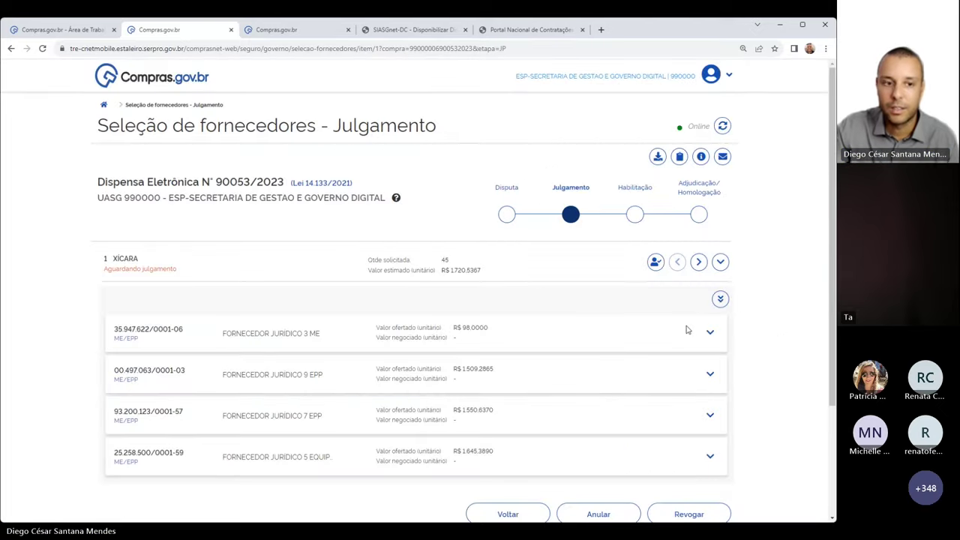
scroll(193, 242, down, 1)
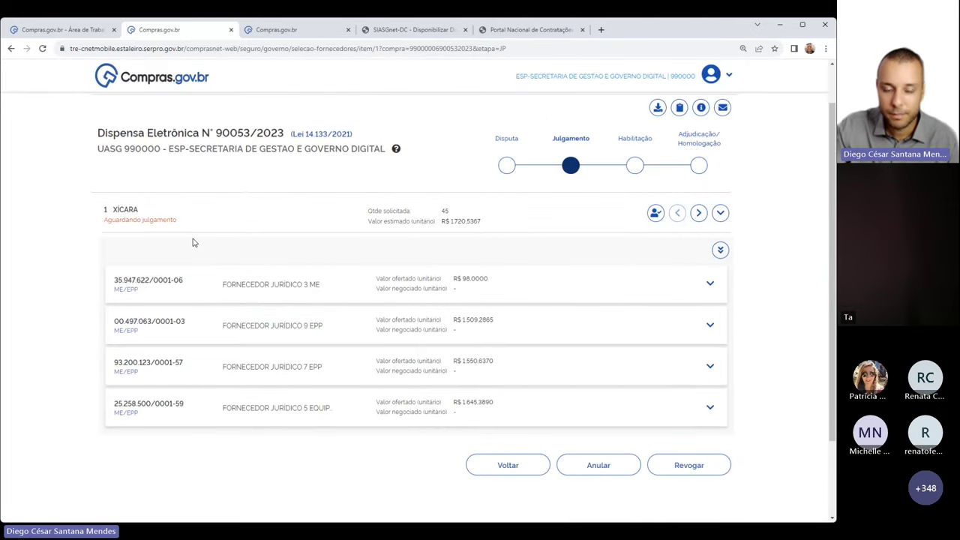
mouse_move(159, 419)
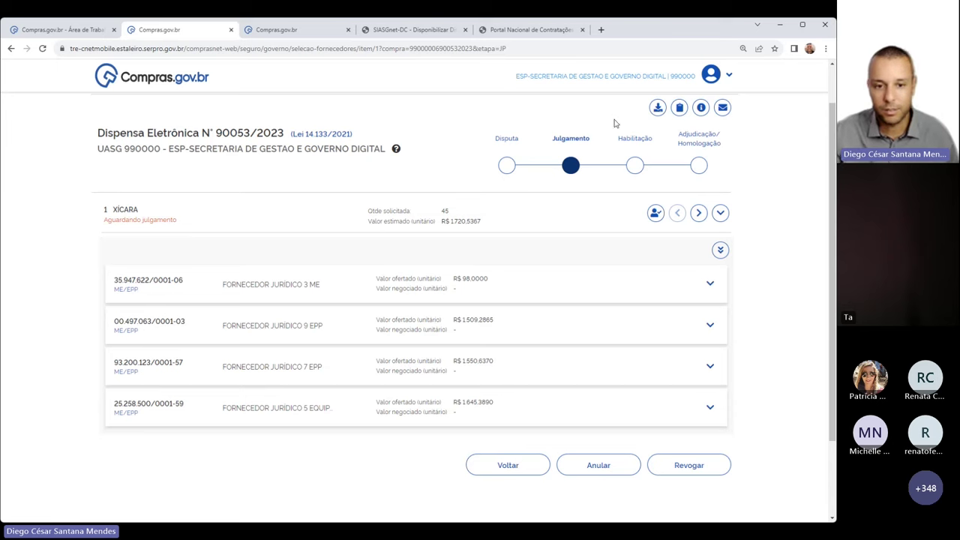
drag(115, 289, 138, 290)
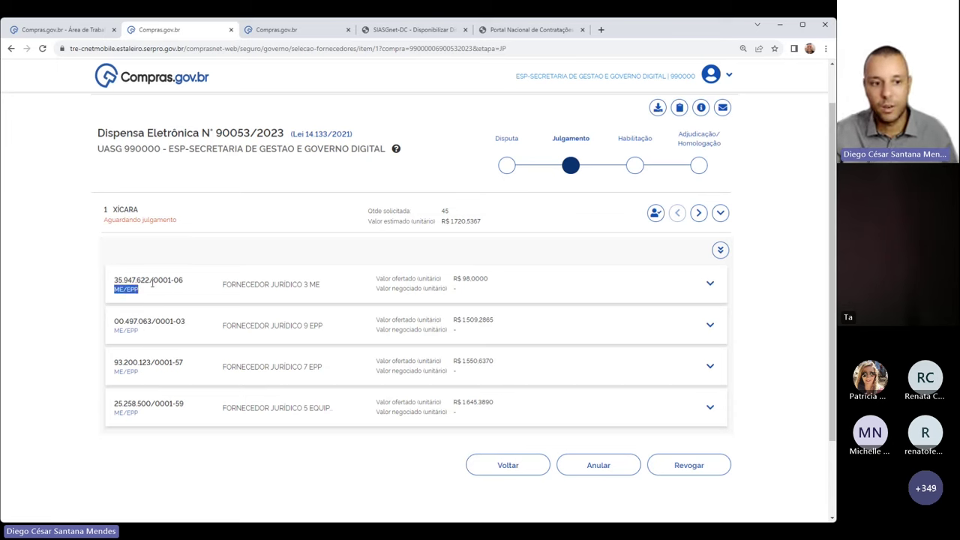
click(199, 262)
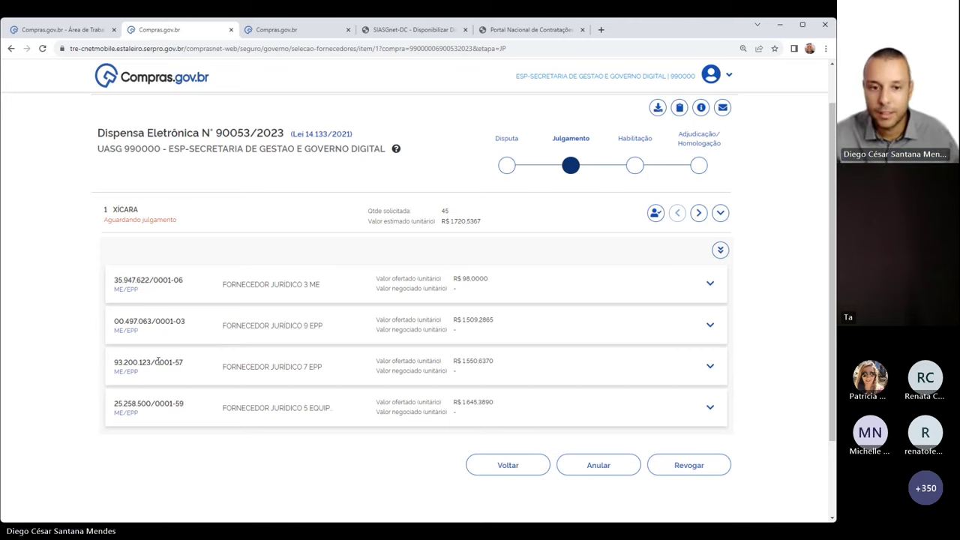
mouse_move(180, 291)
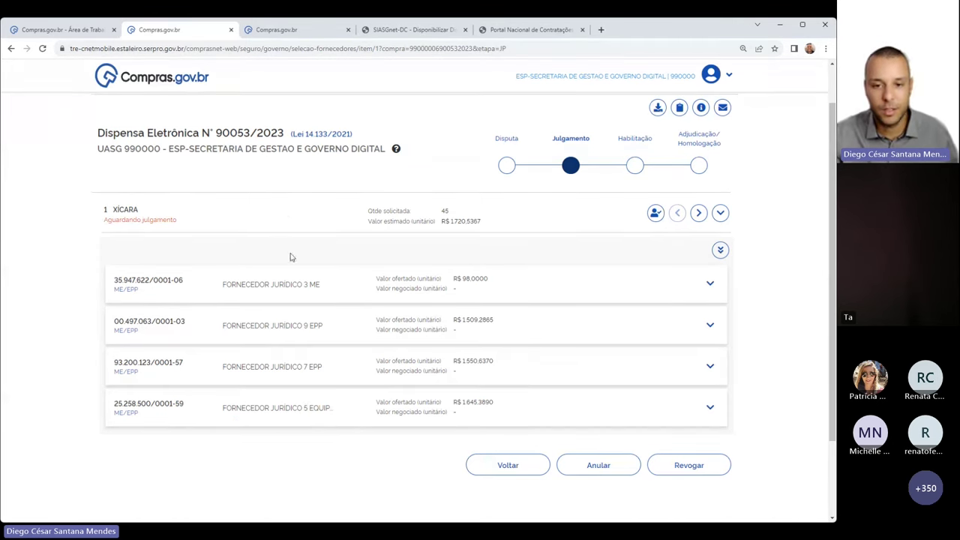
drag(114, 275, 139, 433)
click(86, 437)
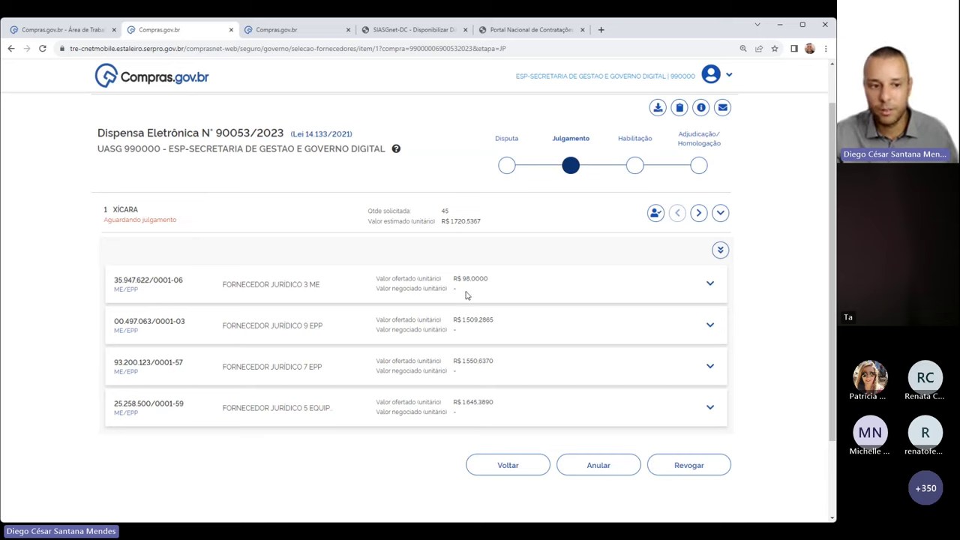
drag(216, 286, 353, 285)
click(355, 285)
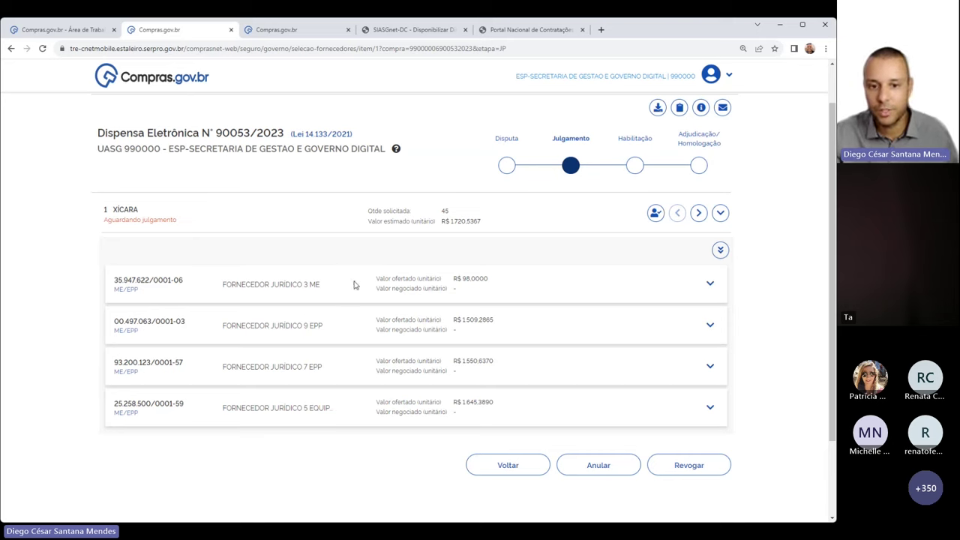
Expand the top supplier's proposal and review its description, brand, model and R$ 98,0000 offer
click(710, 285)
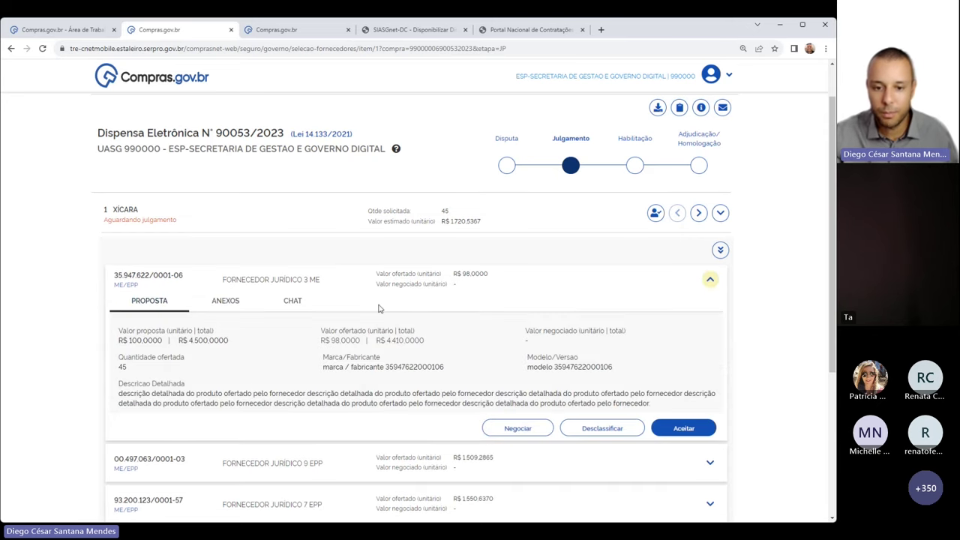
drag(121, 394, 638, 403)
click(453, 392)
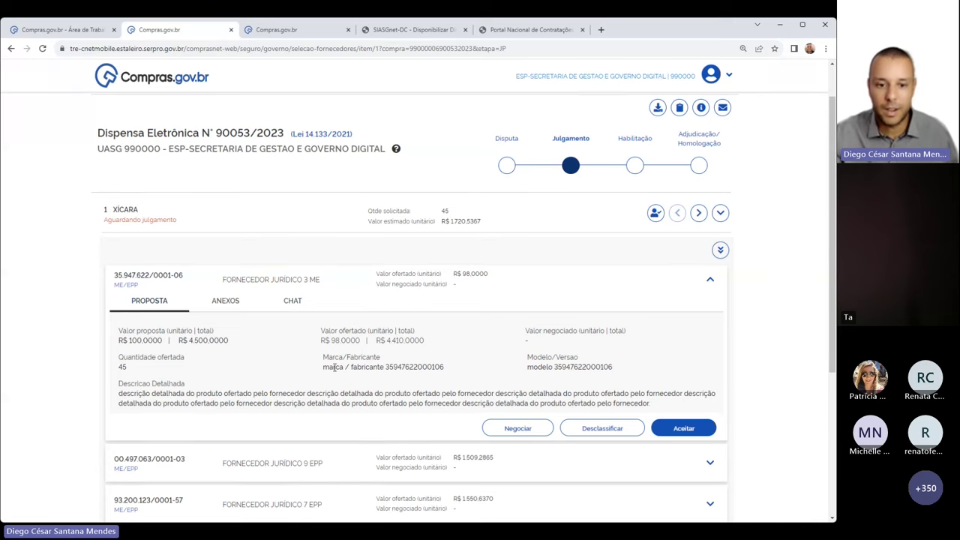
drag(334, 367, 453, 372)
drag(528, 367, 631, 369)
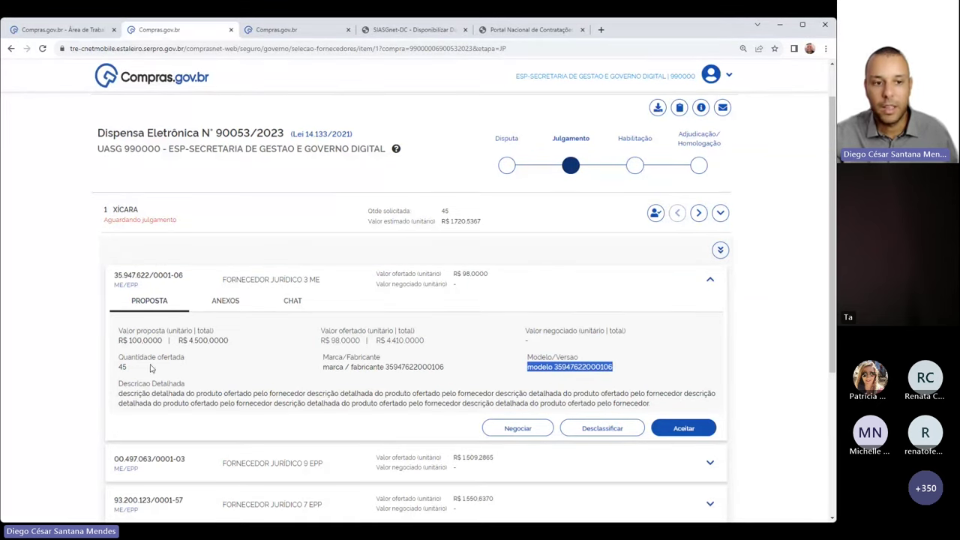
click(205, 391)
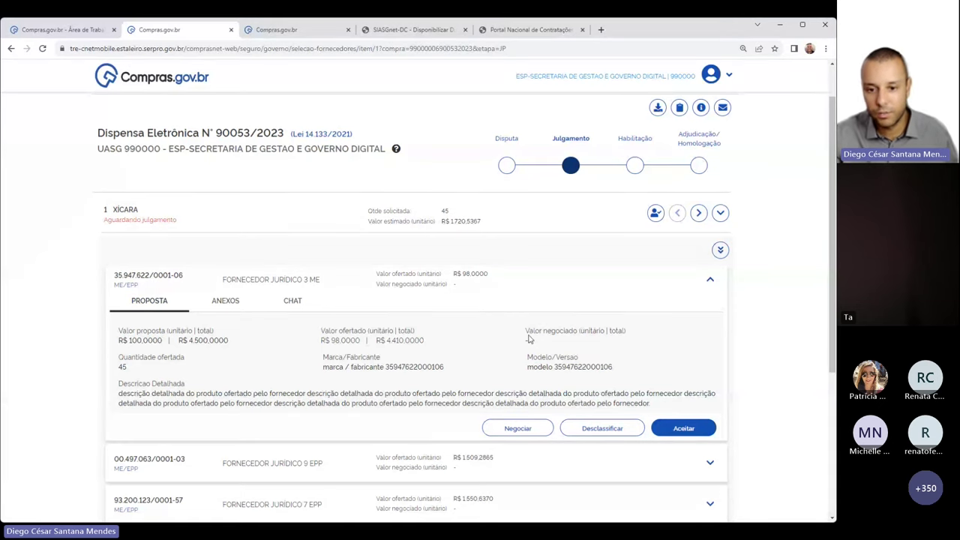
drag(537, 366, 657, 368)
click(657, 368)
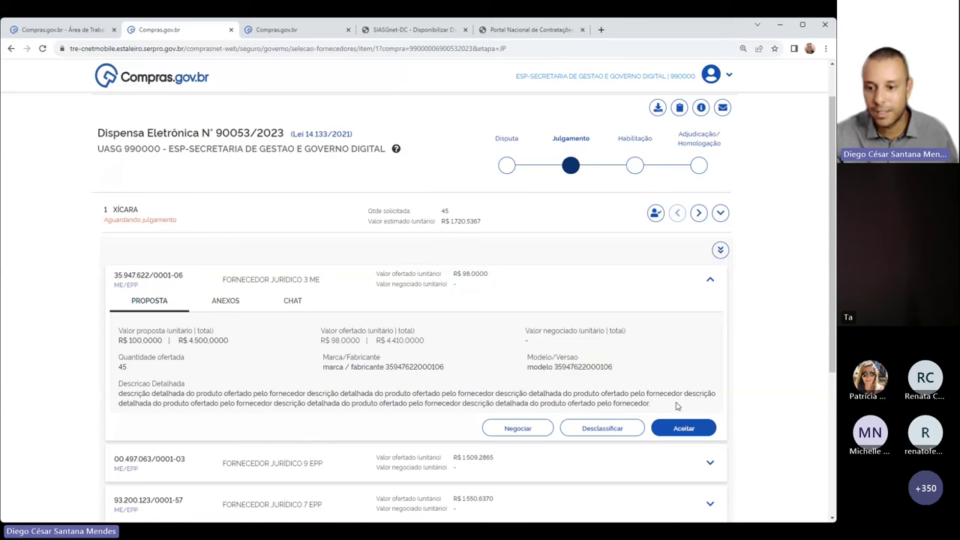
click(685, 430)
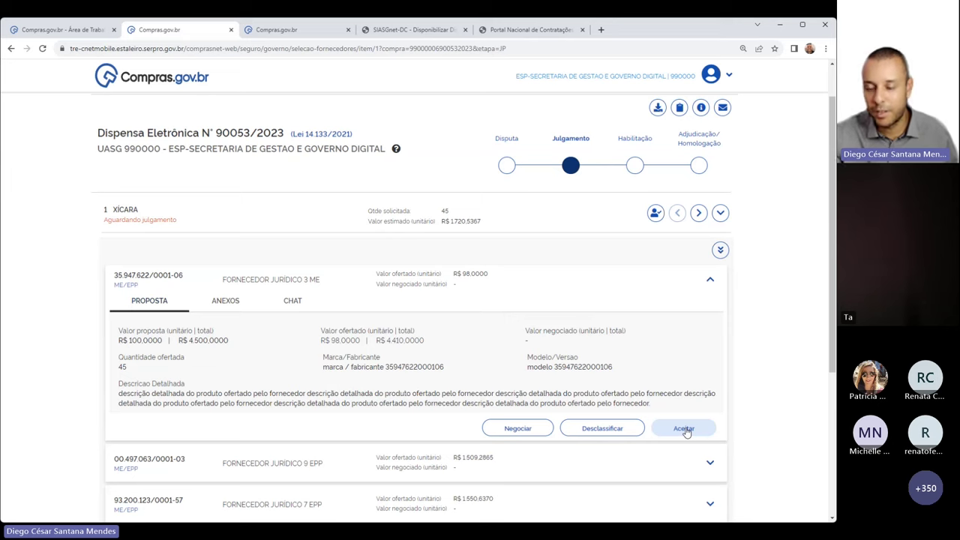
Write 'Senhor fornecedor. O senhor dispõe de catalogo do produto?' in the supplier's chat
click(302, 305)
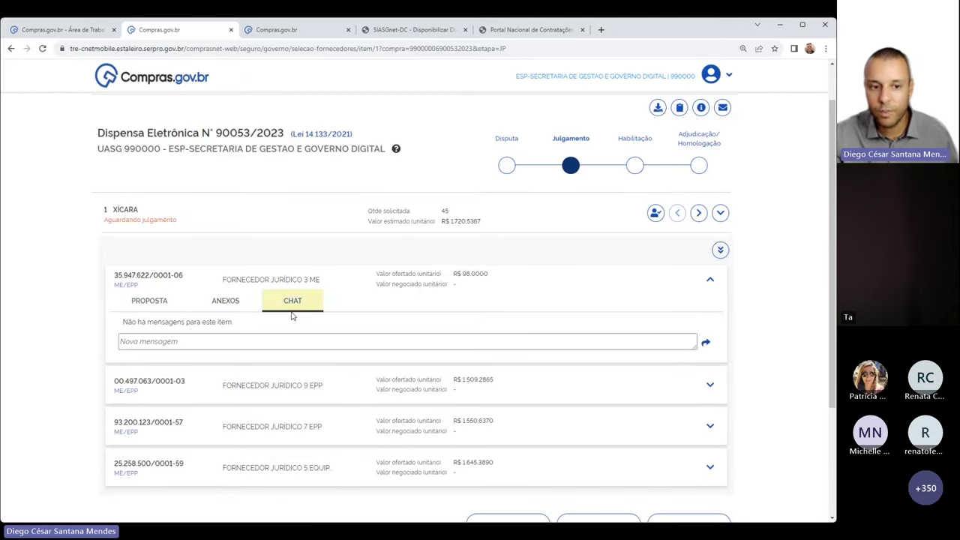
click(290, 344)
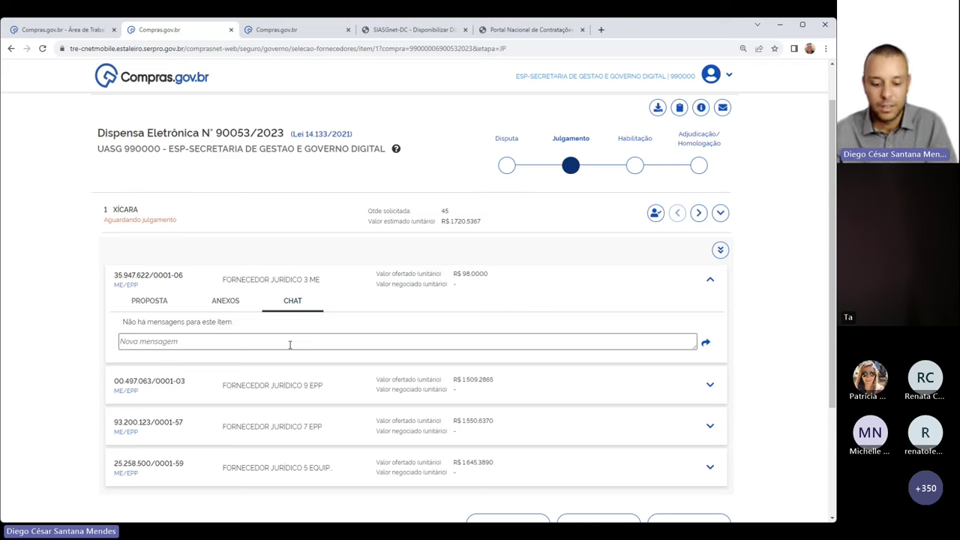
text(Senhor for)
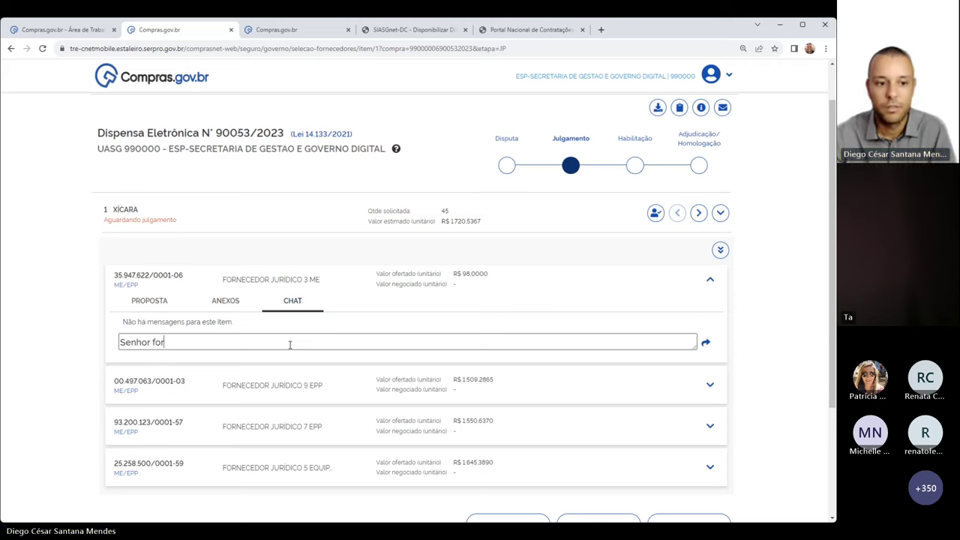
text(necedor. O senhor)
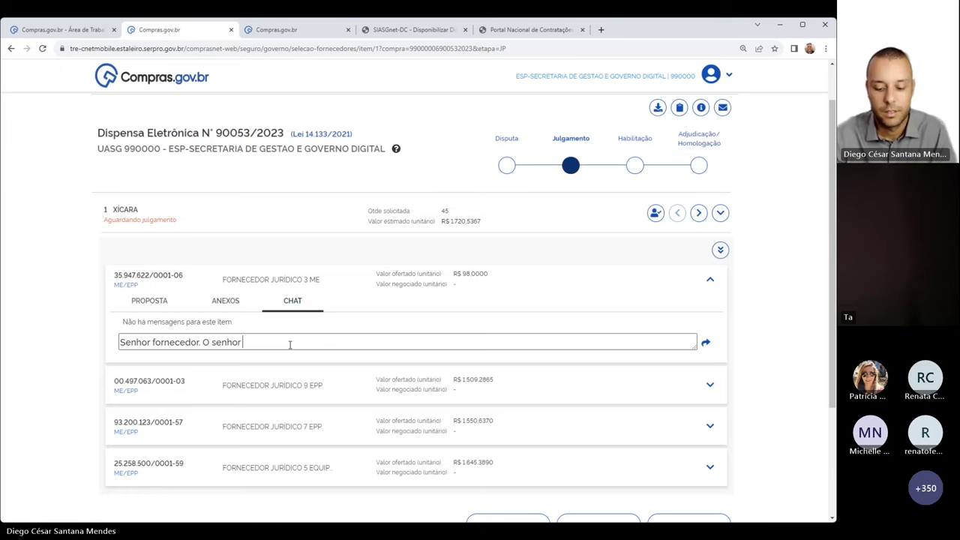
text(disp)
key(BackSpace)
key(BackSpace)
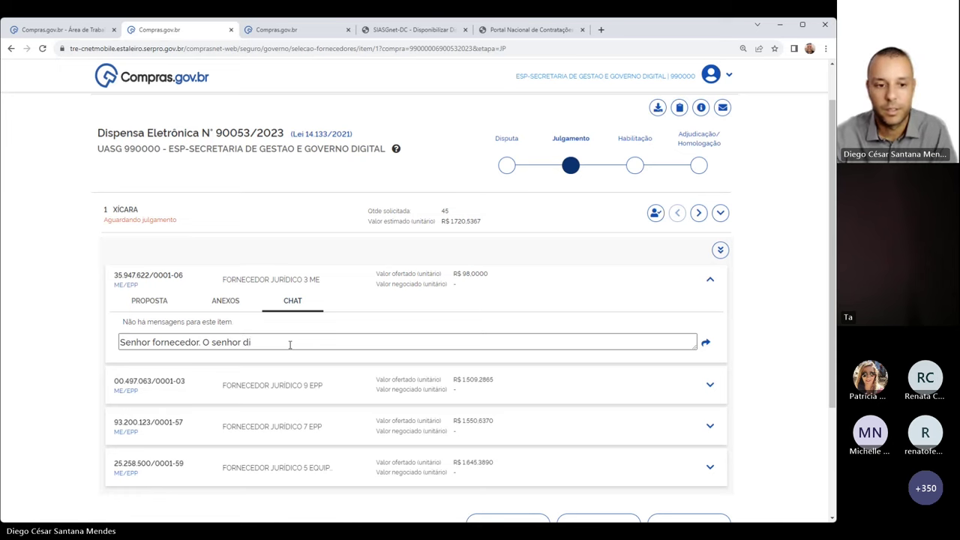
text(spõe de)
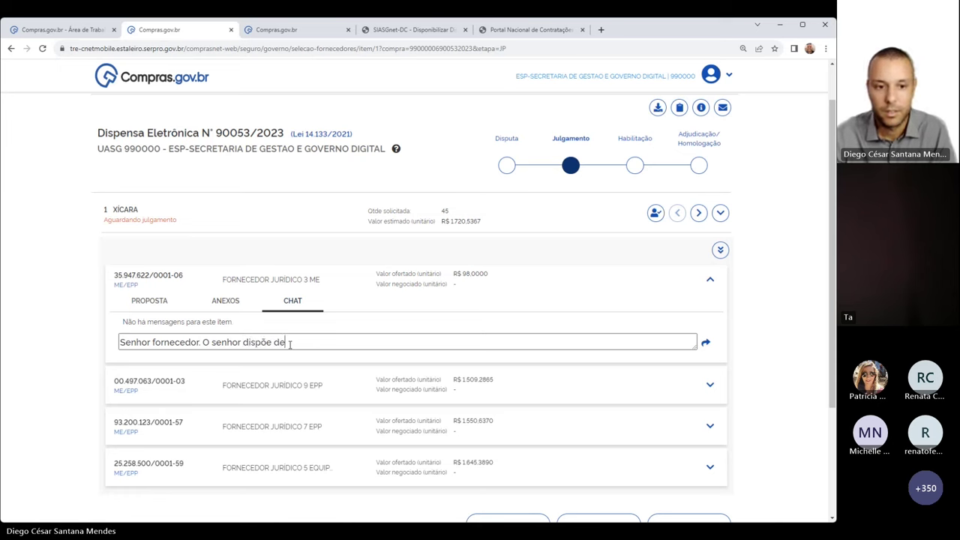
text( catalogo do produto)
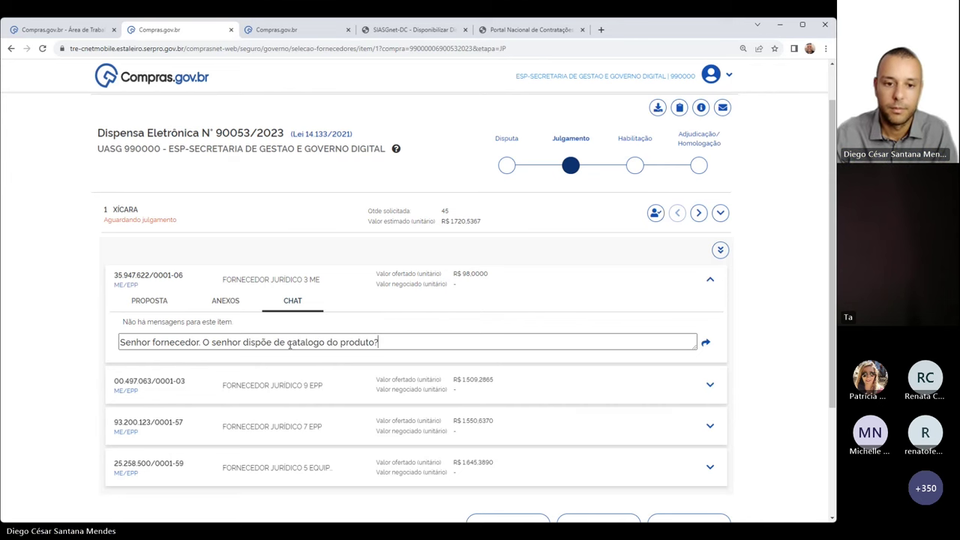
text(?)
key(Return)
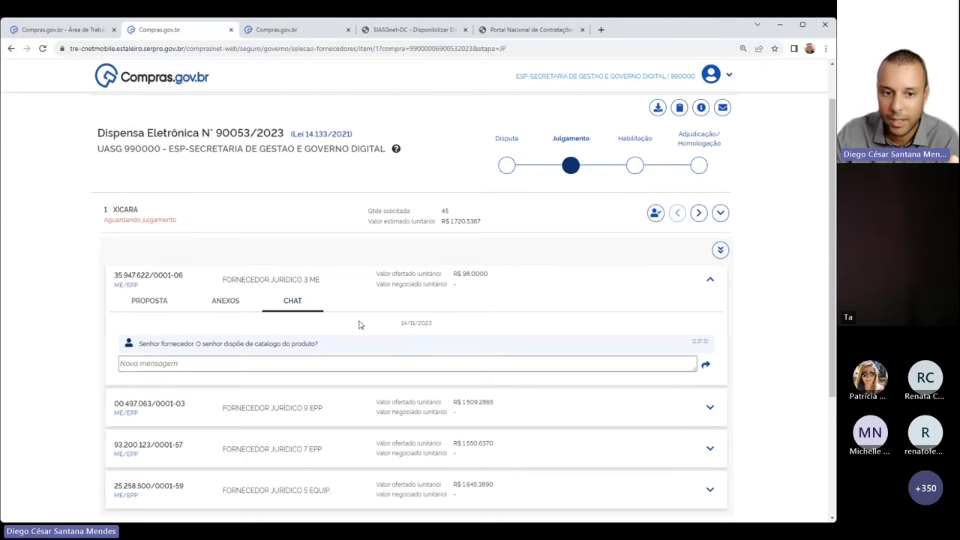
Start an attachment request for the top supplier with a 14/11/2023, 13:37 deadline
click(229, 303)
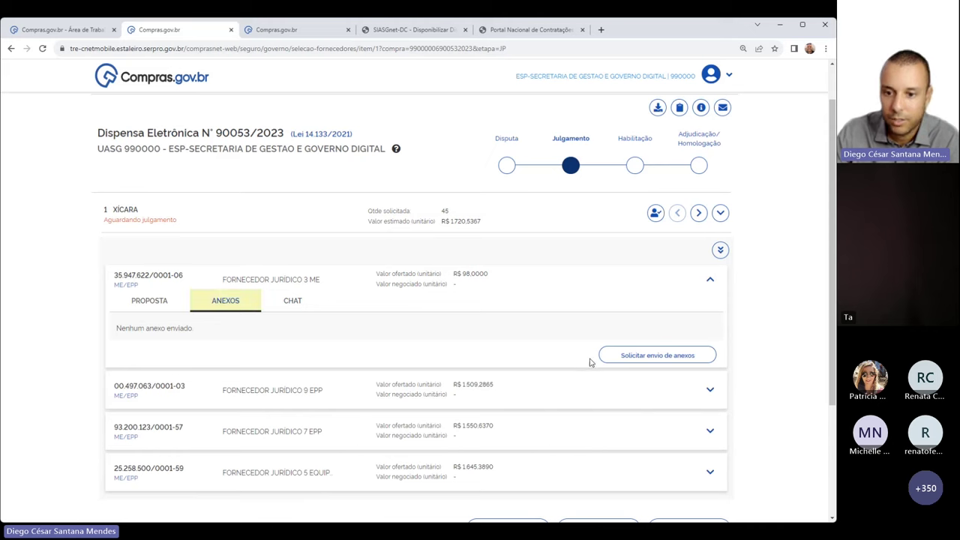
click(663, 360)
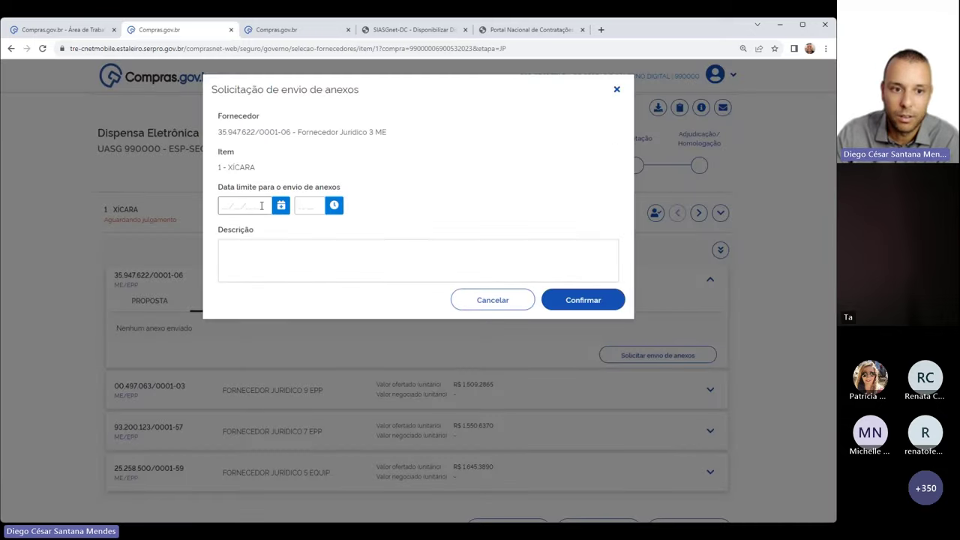
click(280, 205)
click(337, 331)
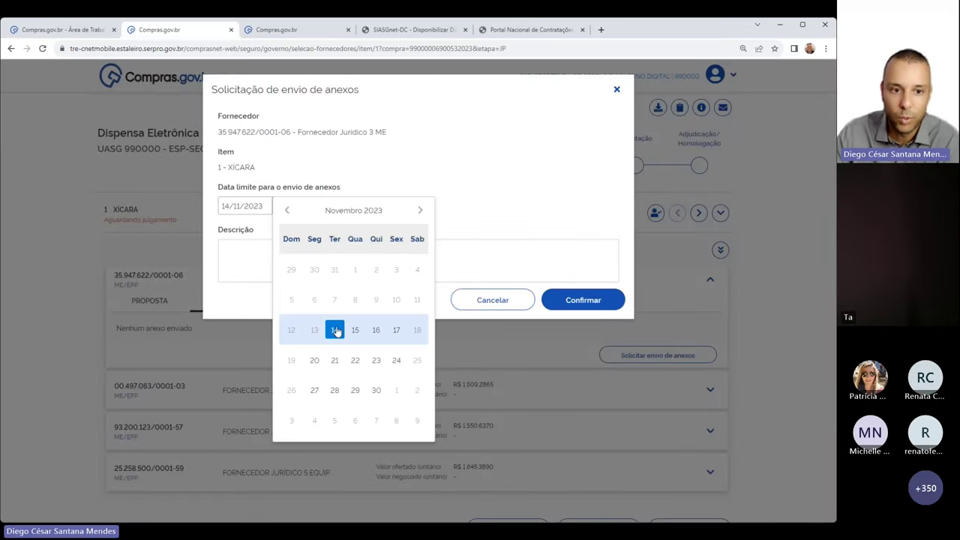
click(335, 206)
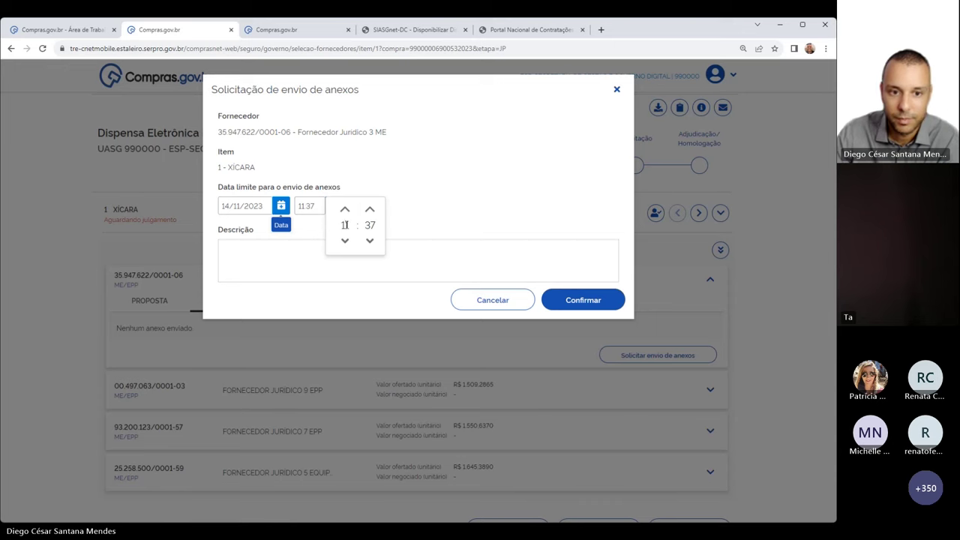
click(345, 210)
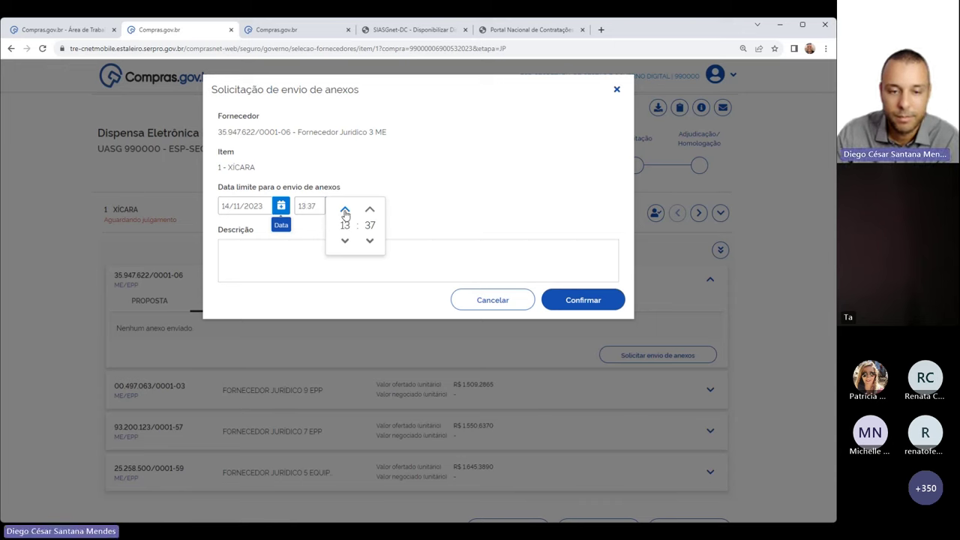
Describe it as 'Solicito o envio do catálogo contendo especificação do produto.' and submit
click(315, 244)
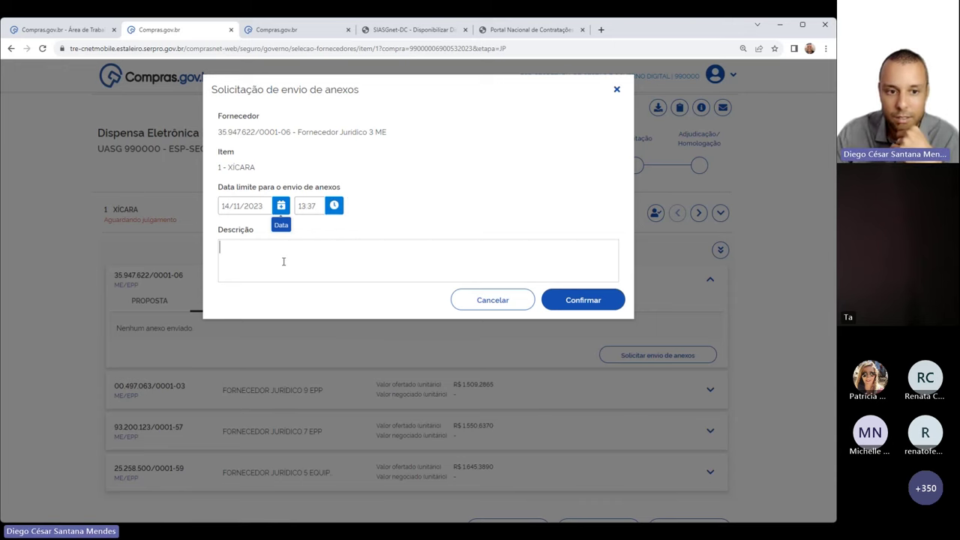
text(Solicito o envio e)
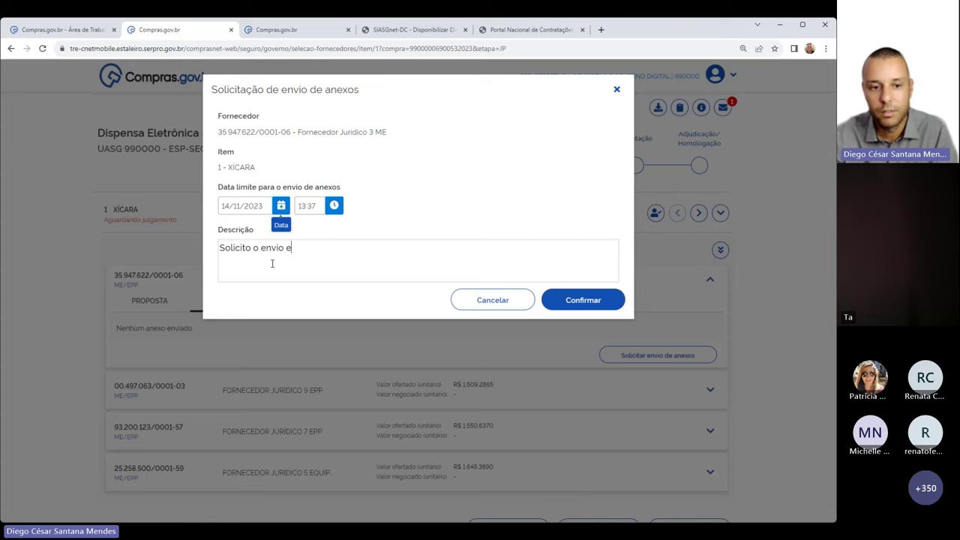
key(BackSpace)
text(do)
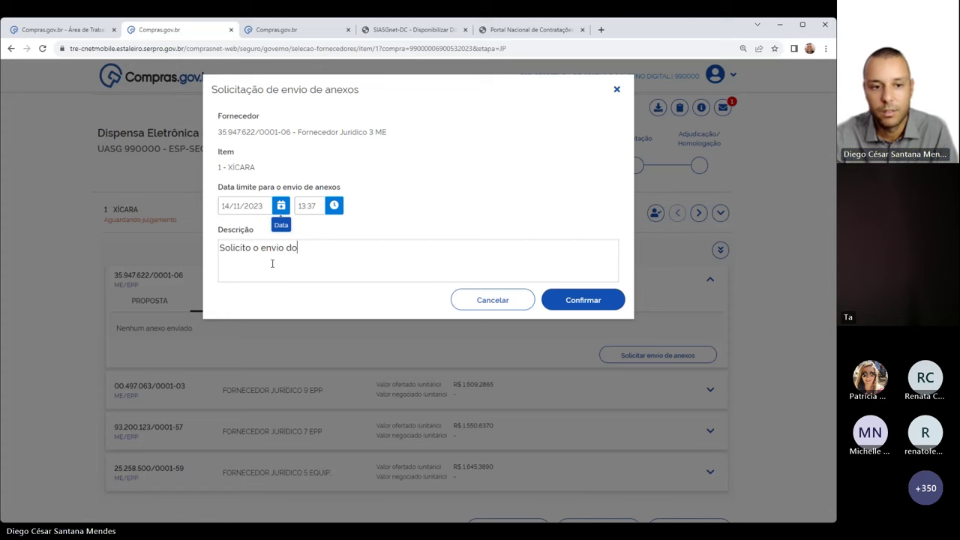
text( cata)
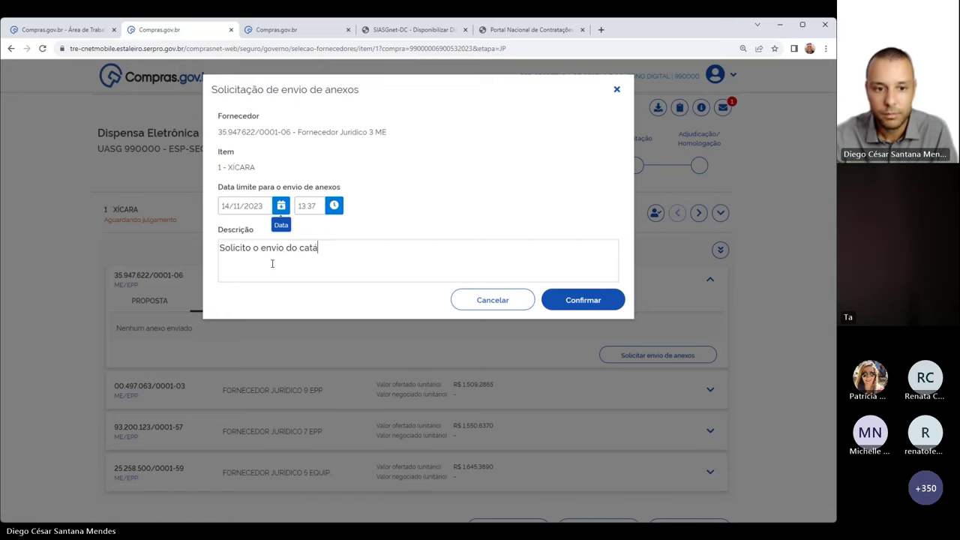
text(álogo contendo esp)
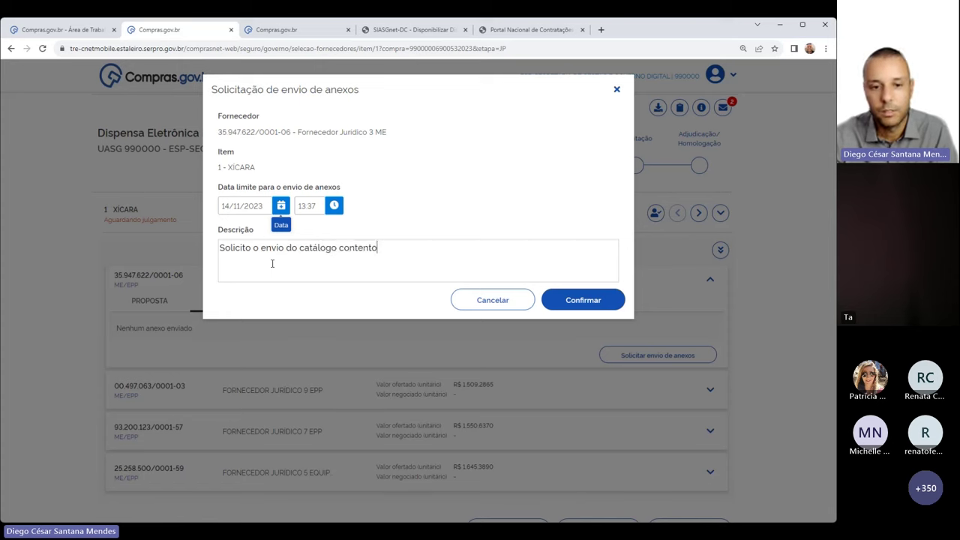
text(ecif)
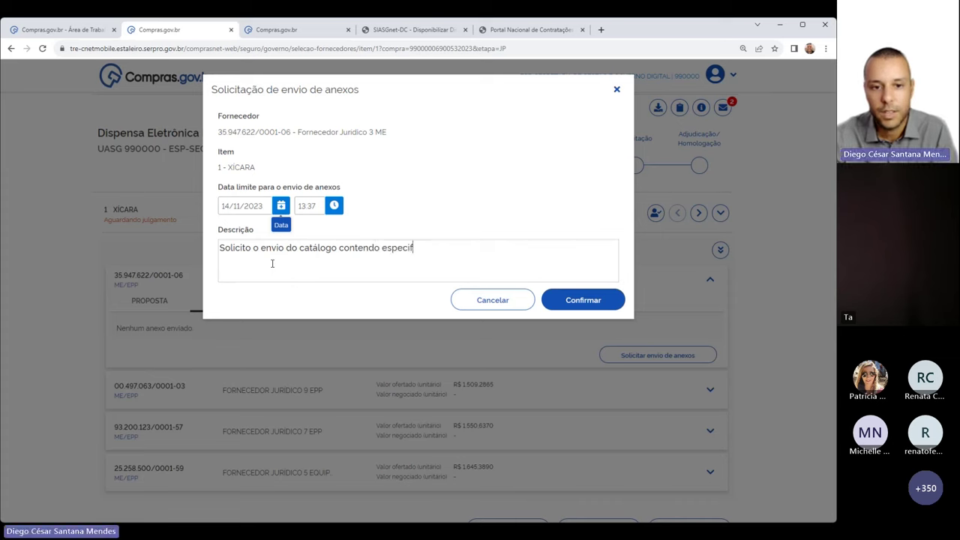
text(icação do produ)
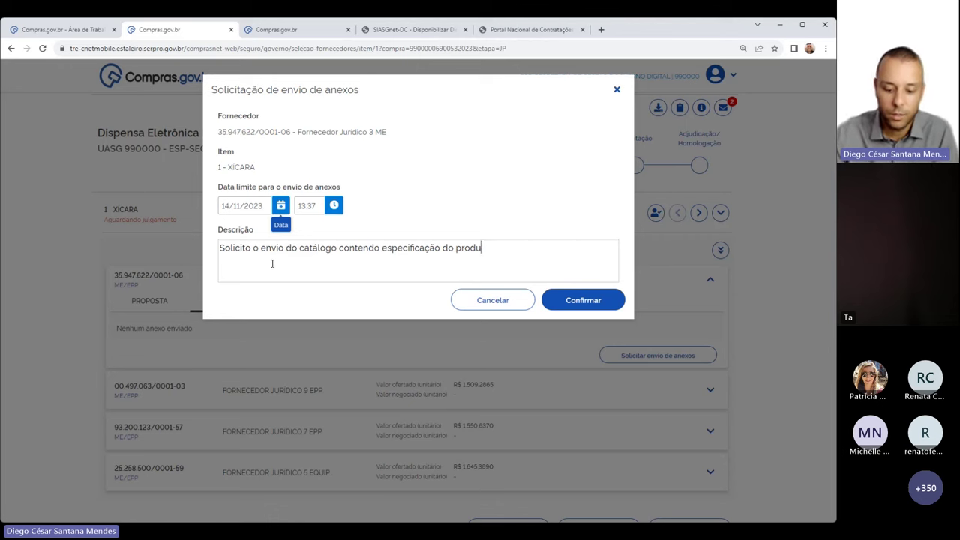
text(to.)
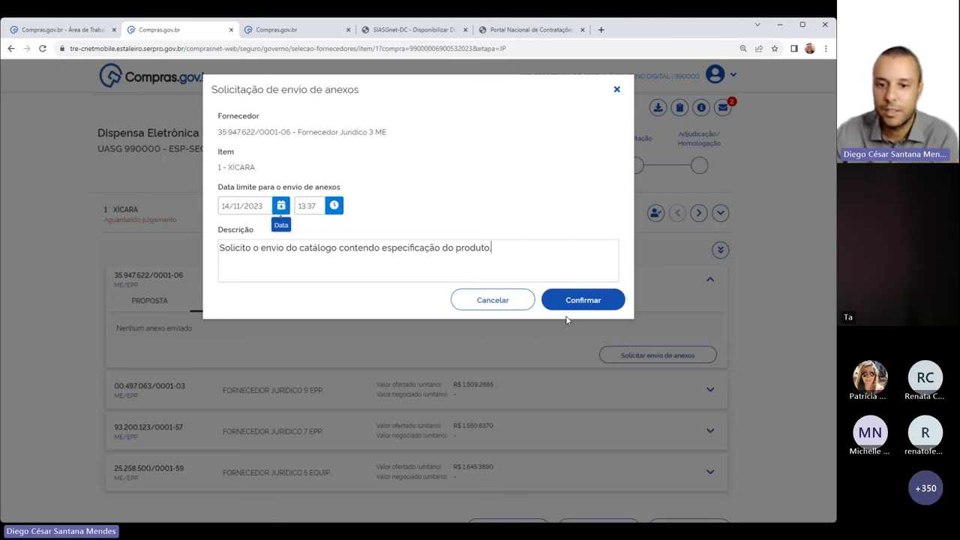
click(573, 308)
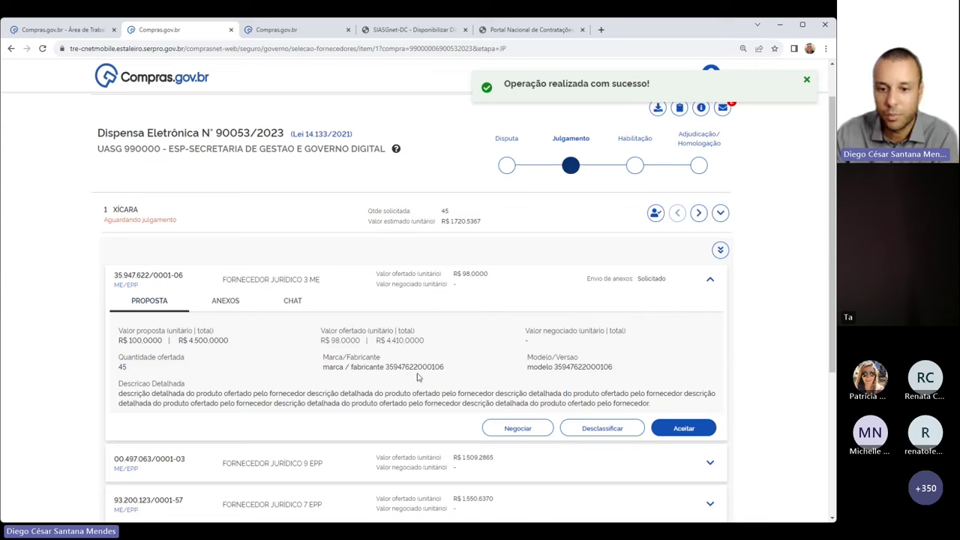
drag(321, 377, 276, 372)
click(338, 365)
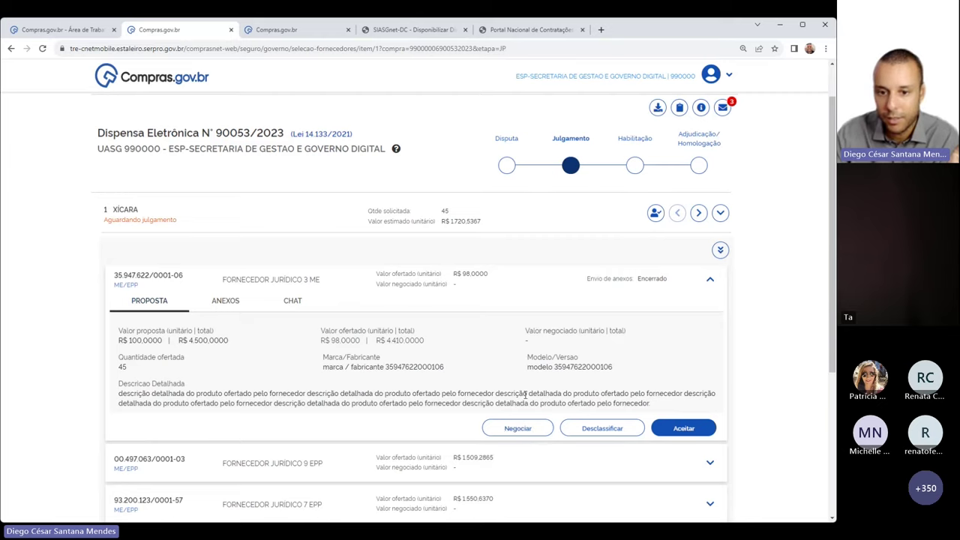
Request negotiation of item 1 at R$ 95, citing a 95.00 price from UASG 12345
click(535, 425)
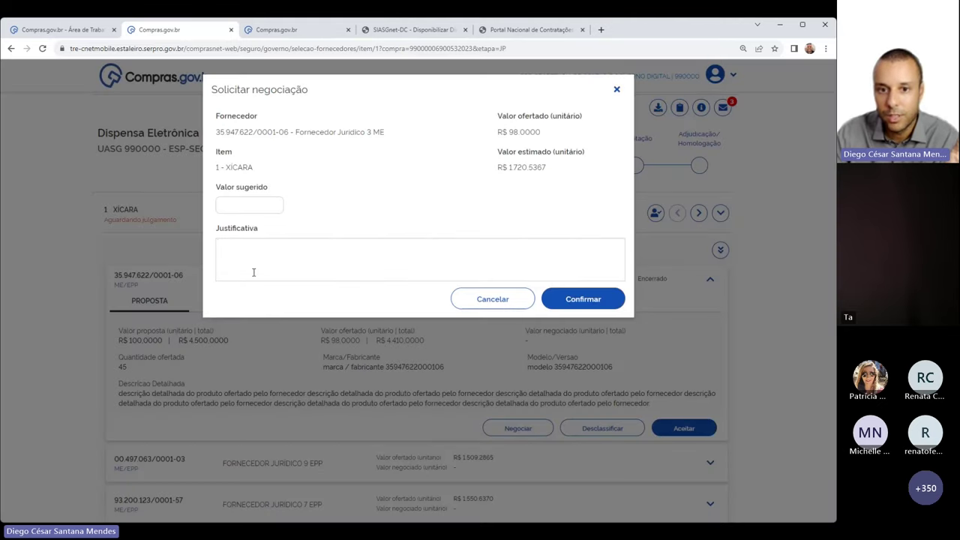
text(95)
click(252, 252)
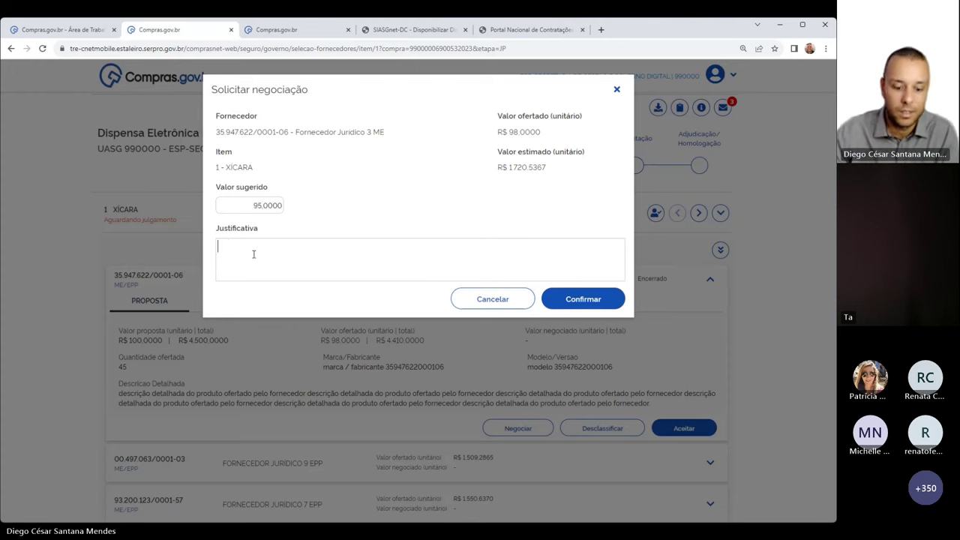
text(Senhor forn)
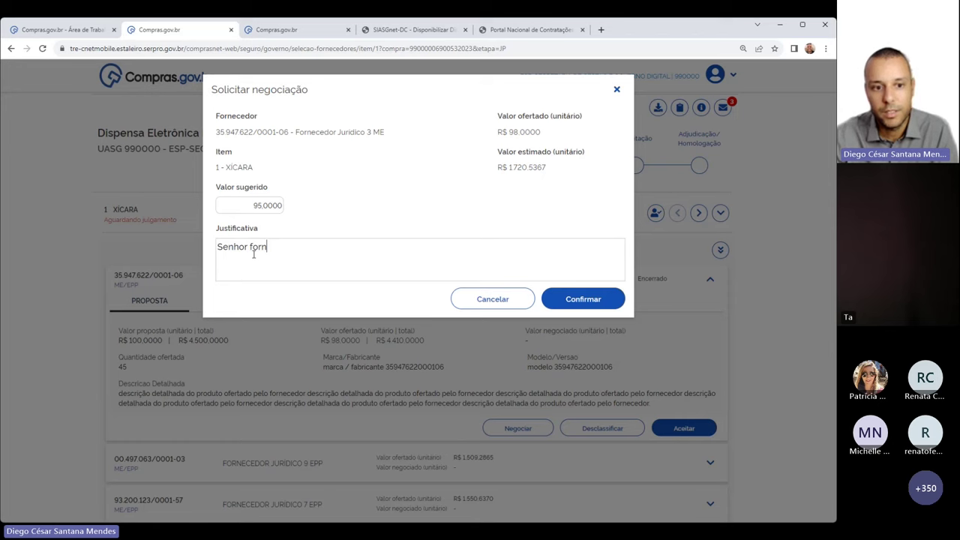
text(ecedor, o )
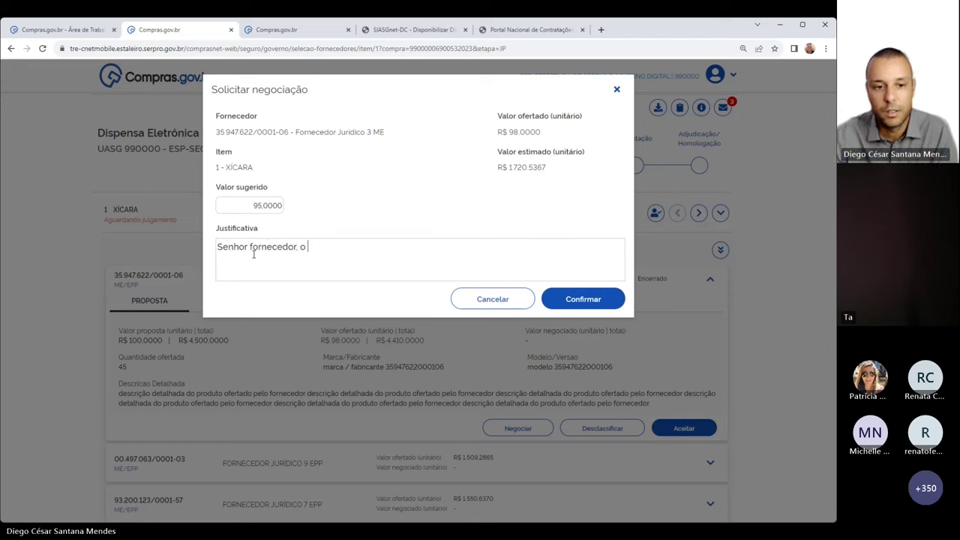
text(senhor participo)
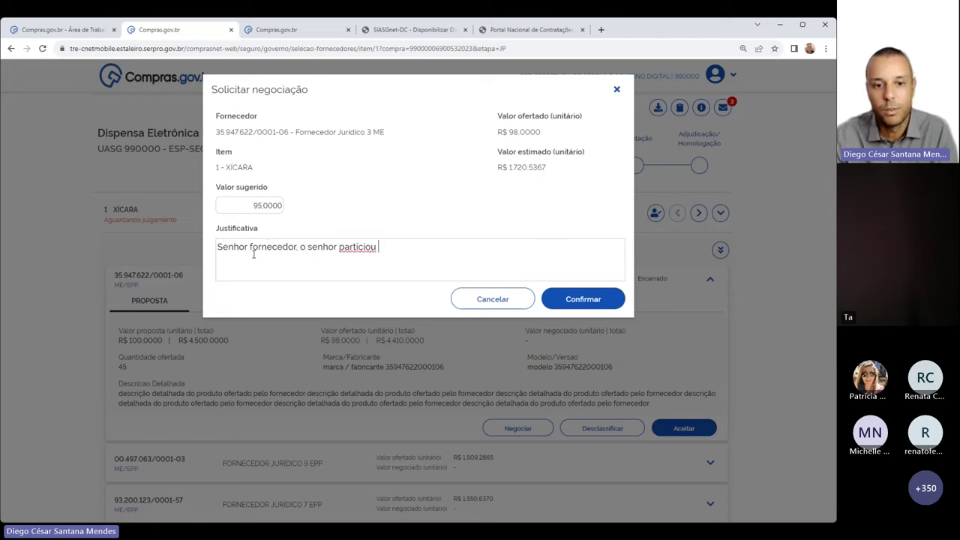
key(BackSpace)
key(BackSpace)
key(BackSpace)
text(ipou de)
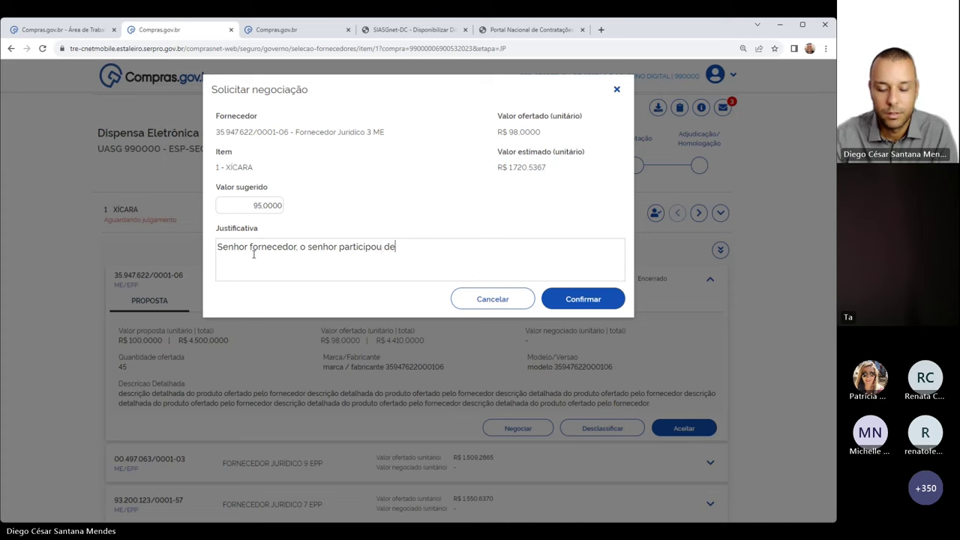
text( um process)
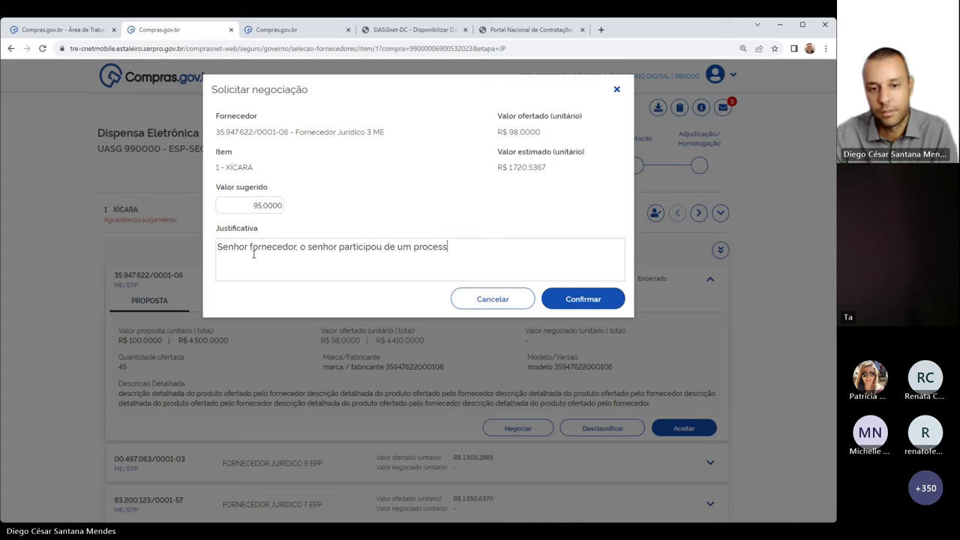
text(o na UAS)
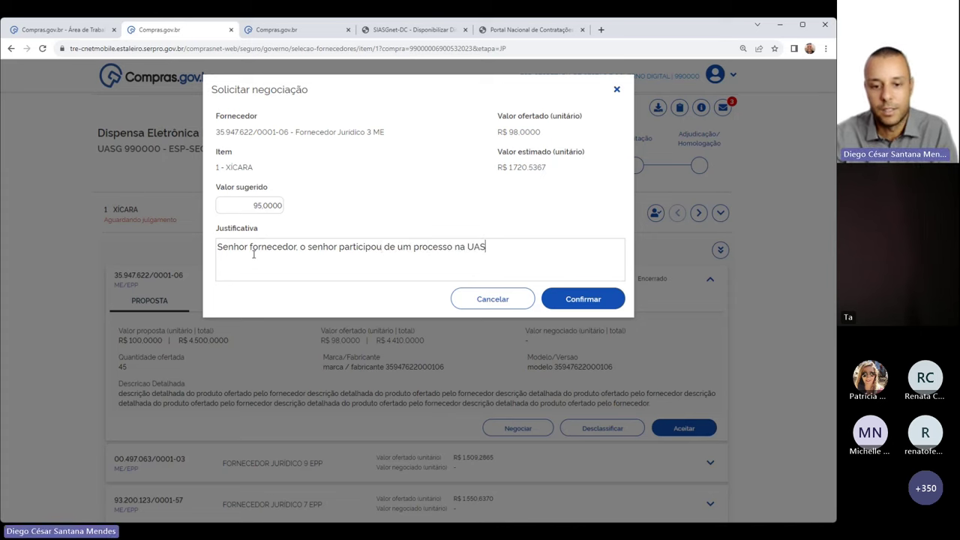
text(G 12345)
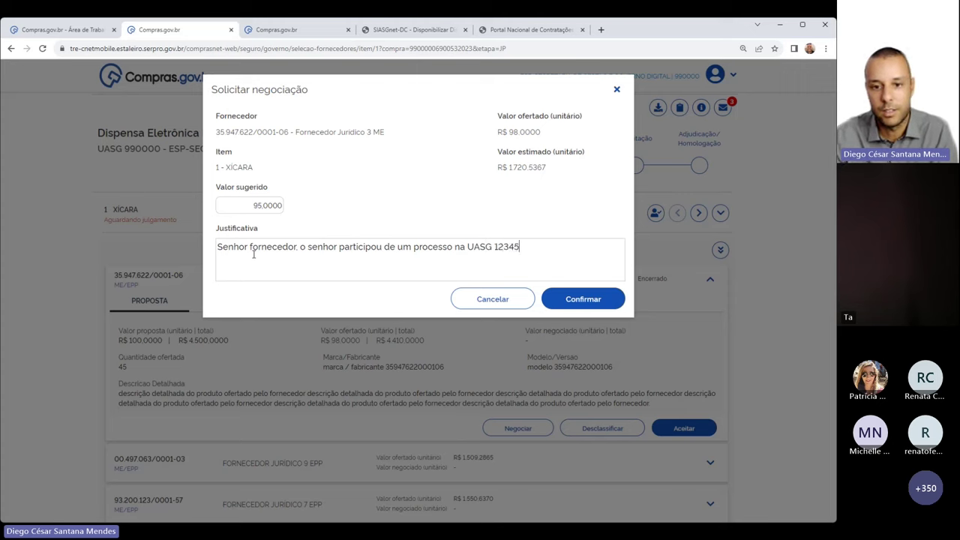
text( com o val)
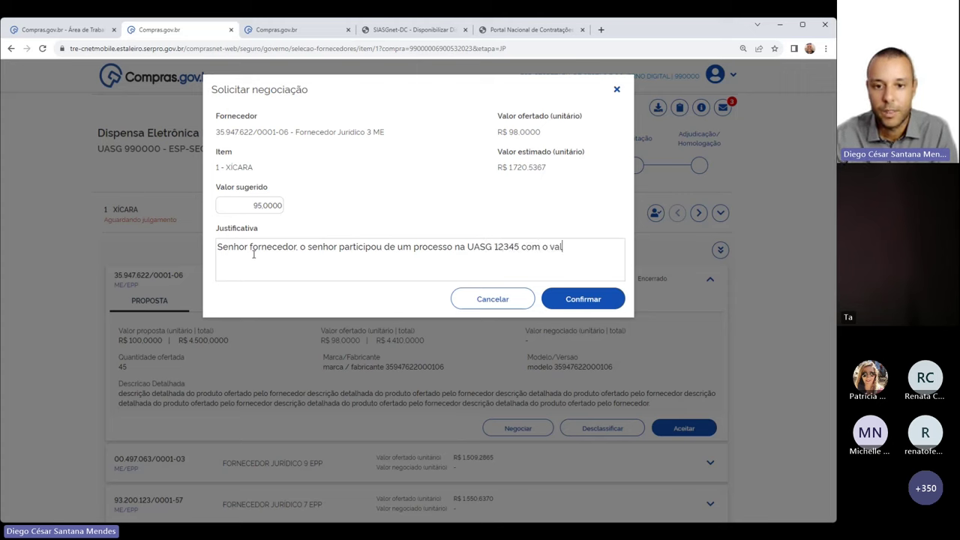
text(or de )
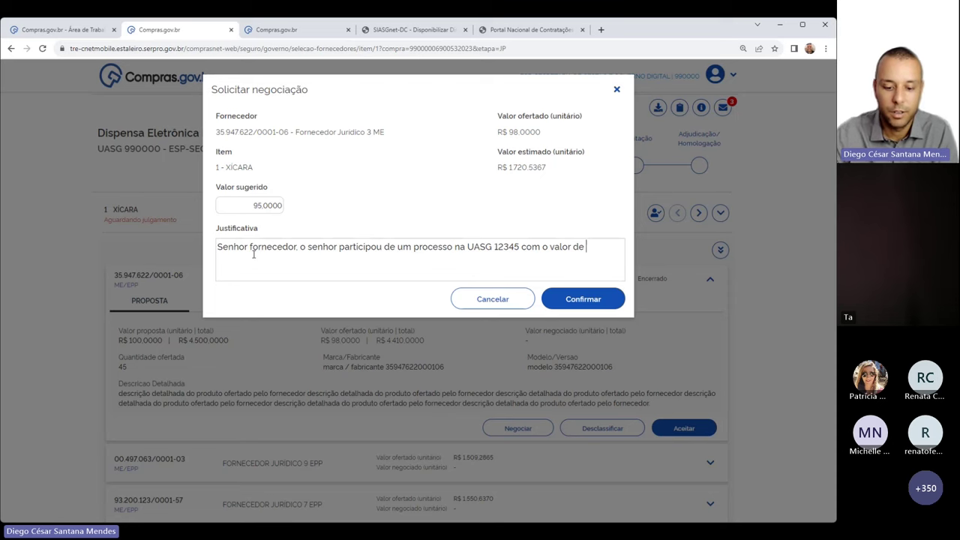
text(95.0)
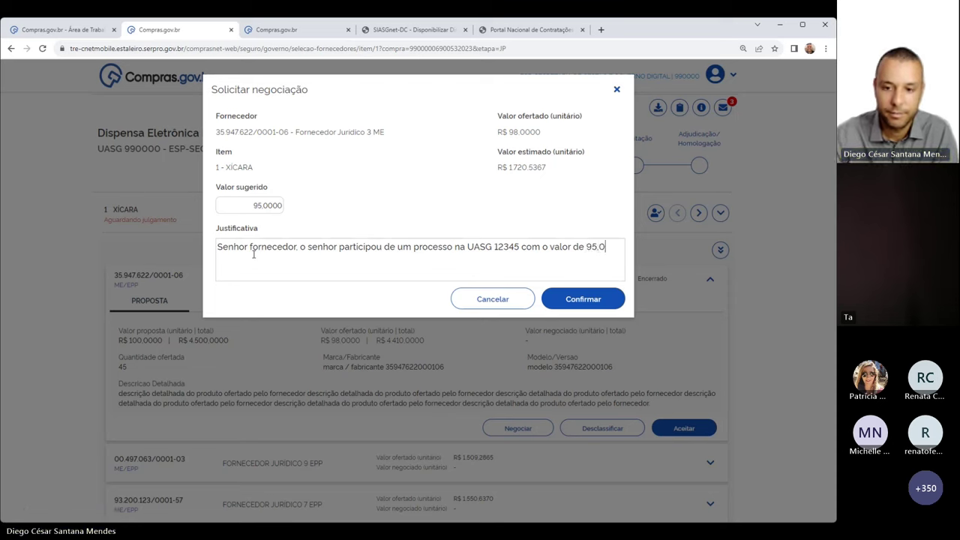
text(0 . Peço que faça o )
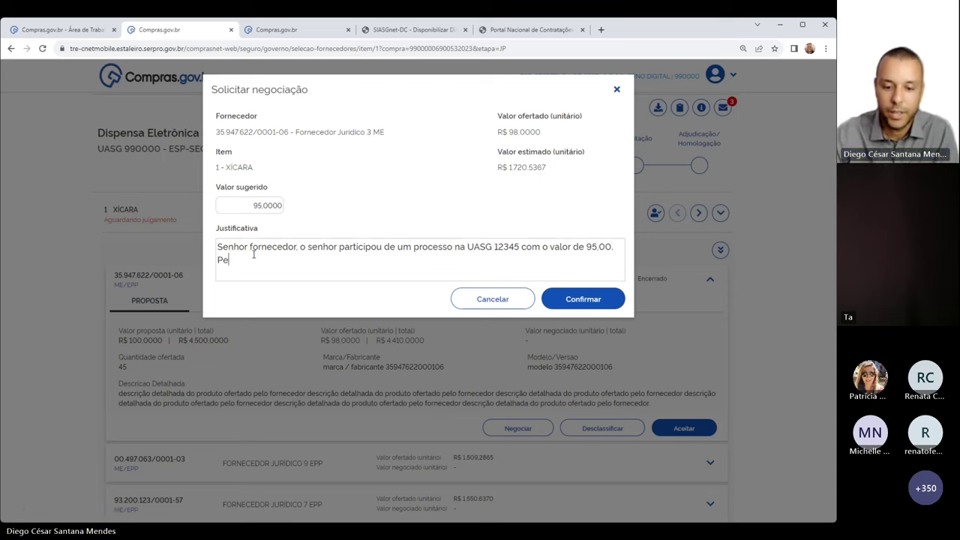
text(mes)
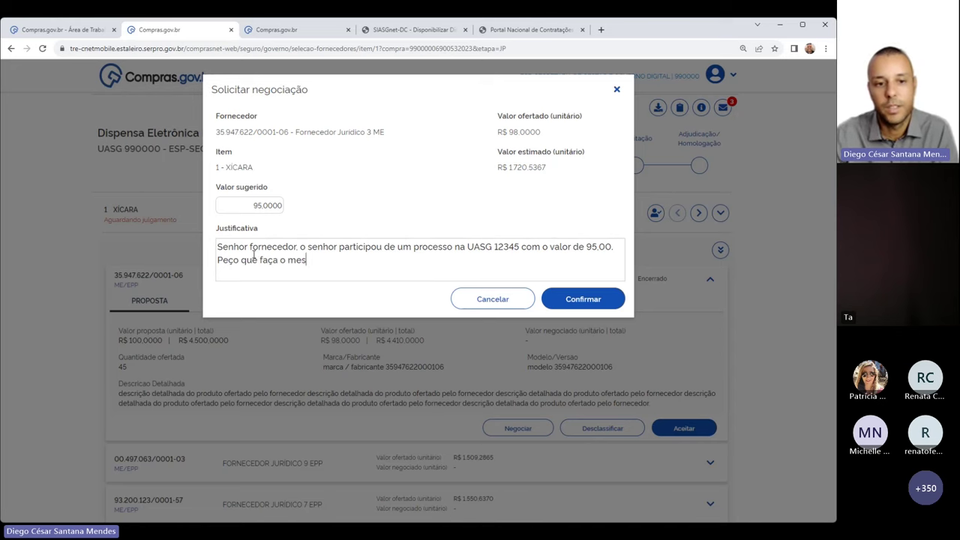
text(mo valor aqui.)
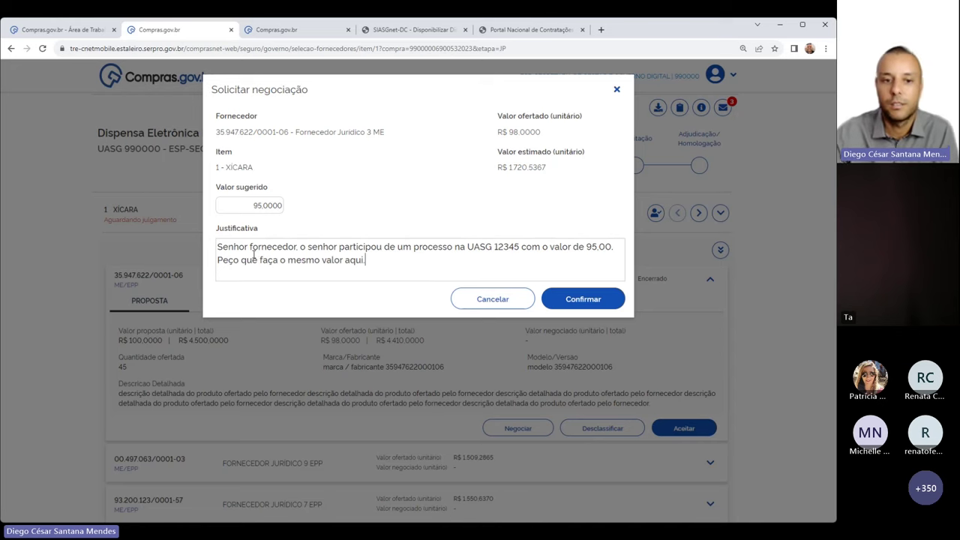
click(570, 300)
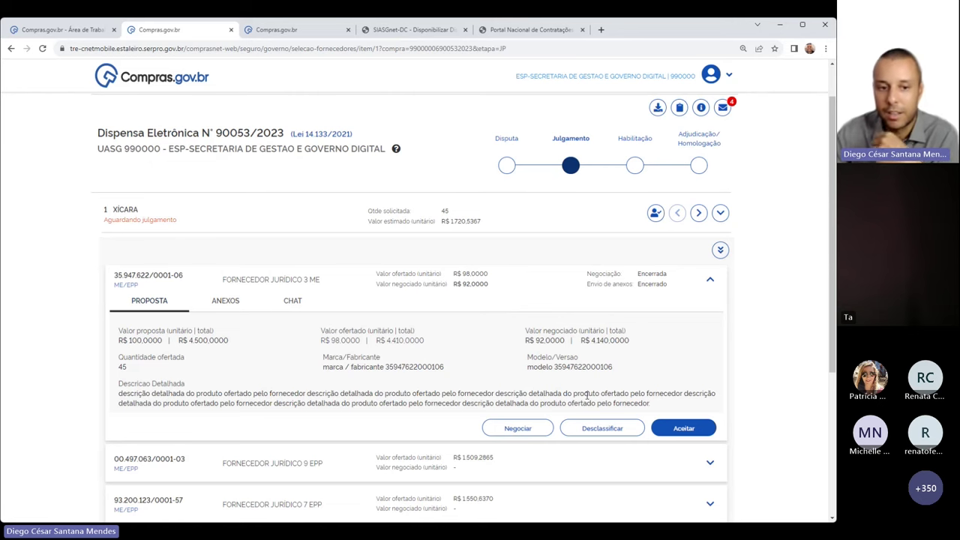
Review the supplier's chat messages showing the negotiation accepted at R$ 92,0000
click(300, 303)
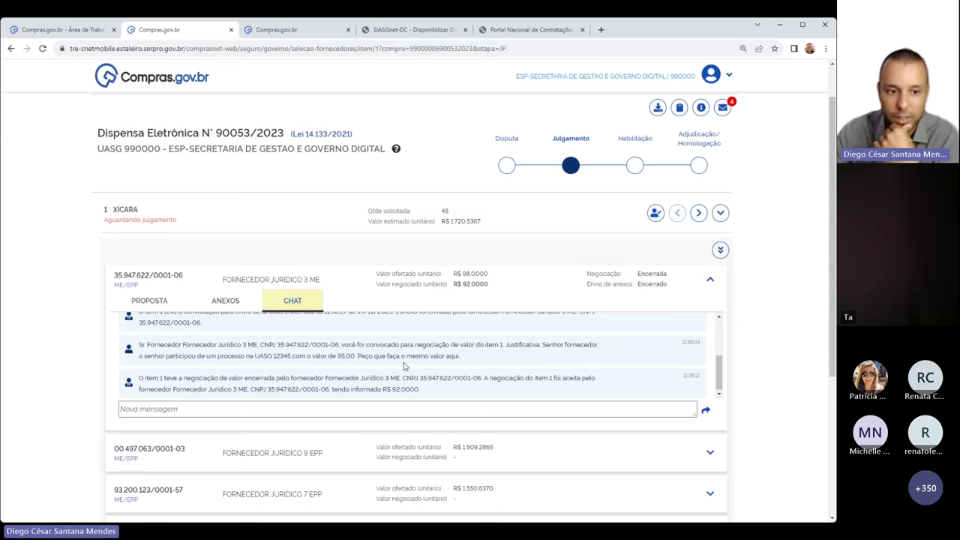
scroll(569, 344, up, 2)
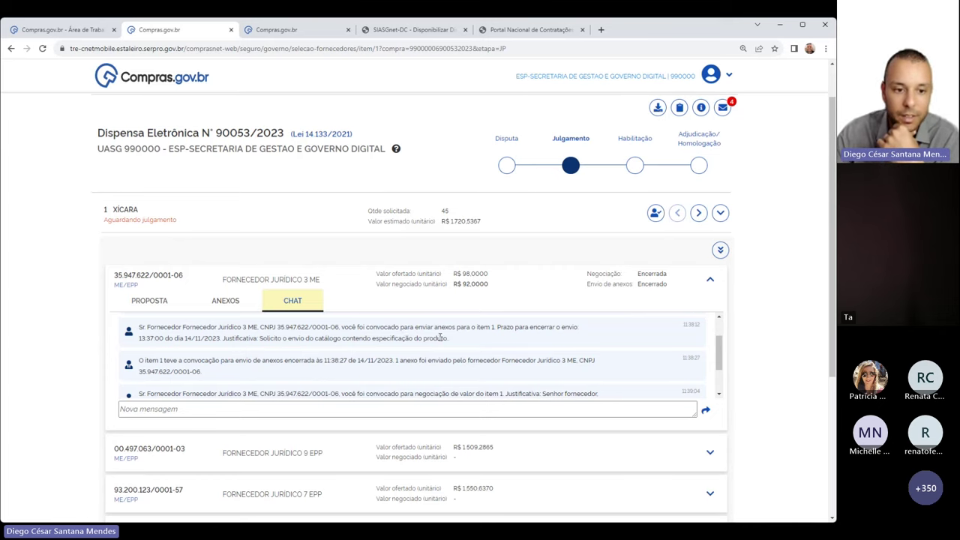
scroll(440, 338, down, 1)
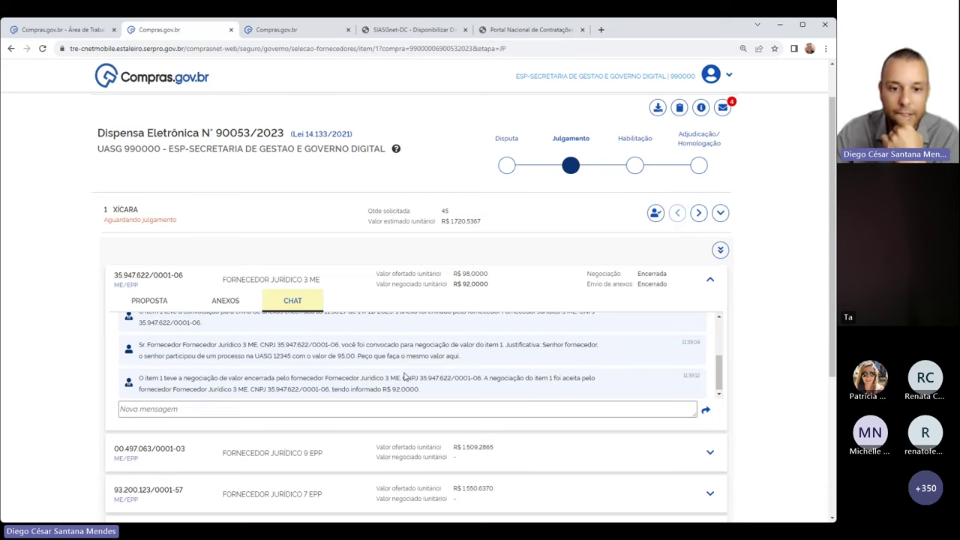
drag(484, 379, 533, 378)
drag(443, 388, 260, 388)
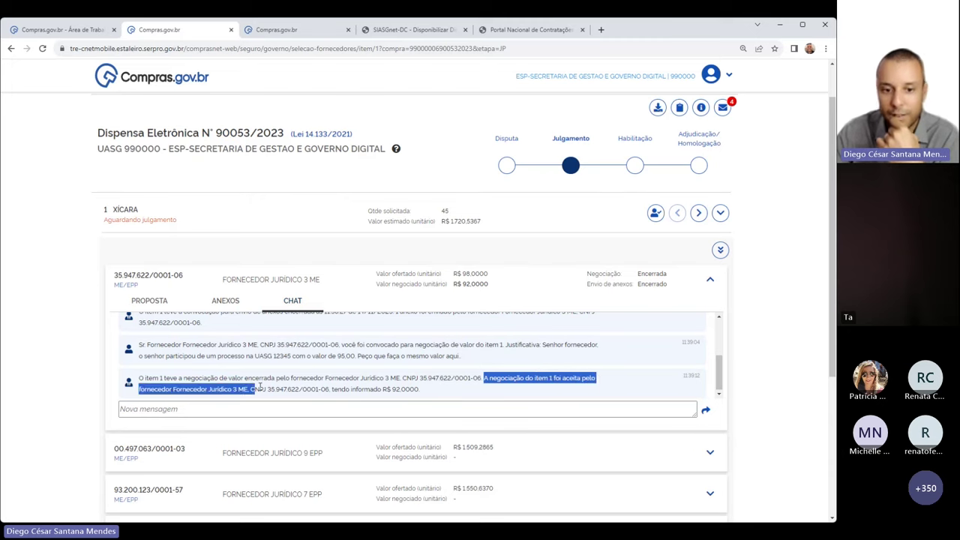
click(352, 390)
drag(385, 390, 437, 394)
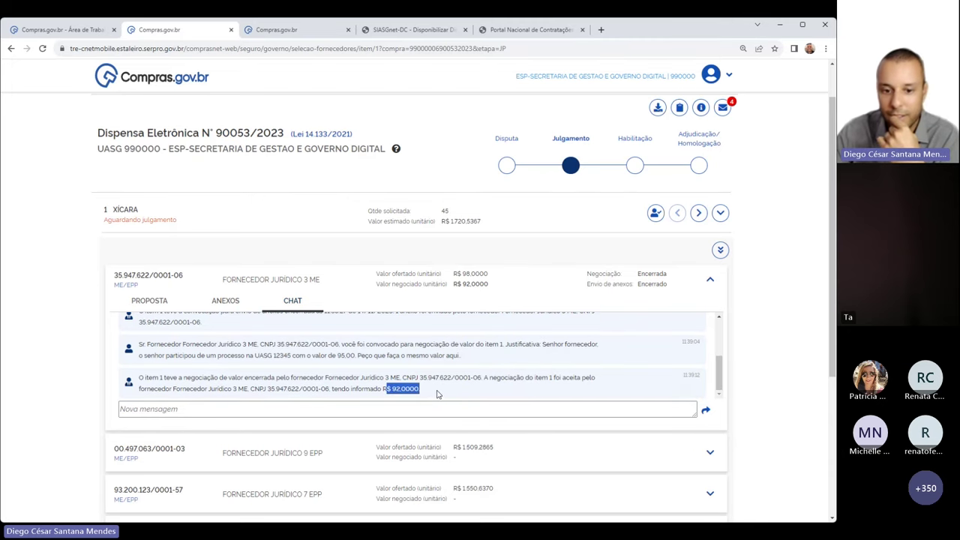
click(438, 395)
scroll(438, 389, down, 3)
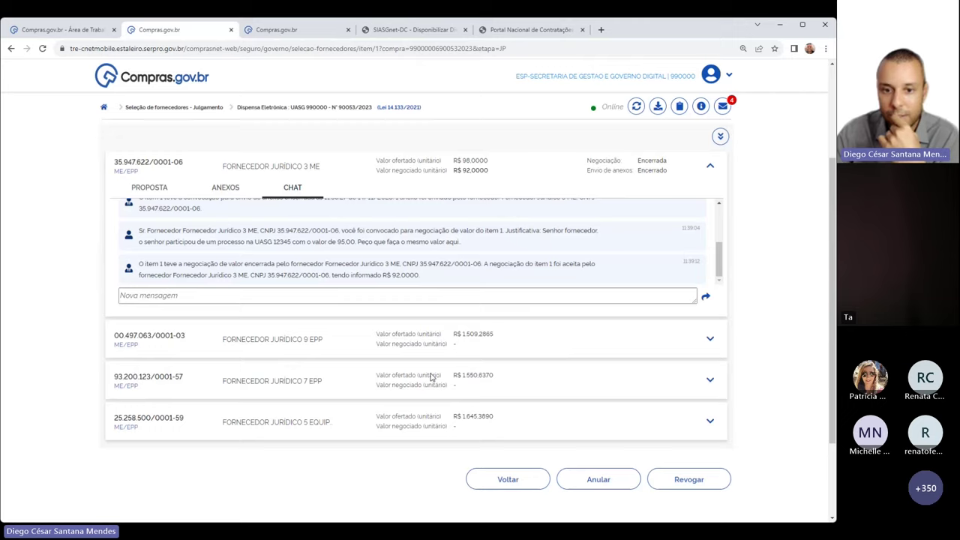
scroll(431, 372, up, 3)
drag(458, 288, 493, 286)
click(507, 289)
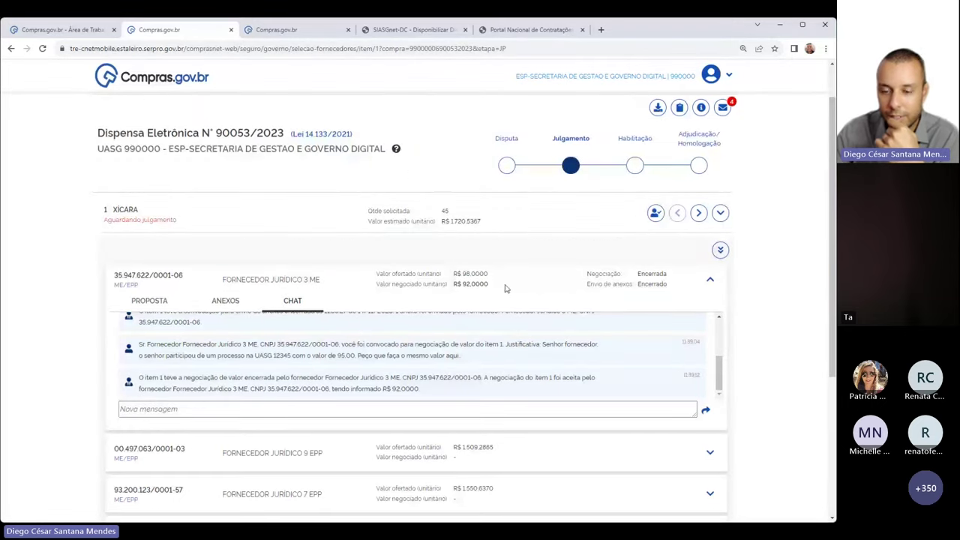
Accept the top supplier's R$ 92,0000 proposal and collapse its details panel
click(162, 303)
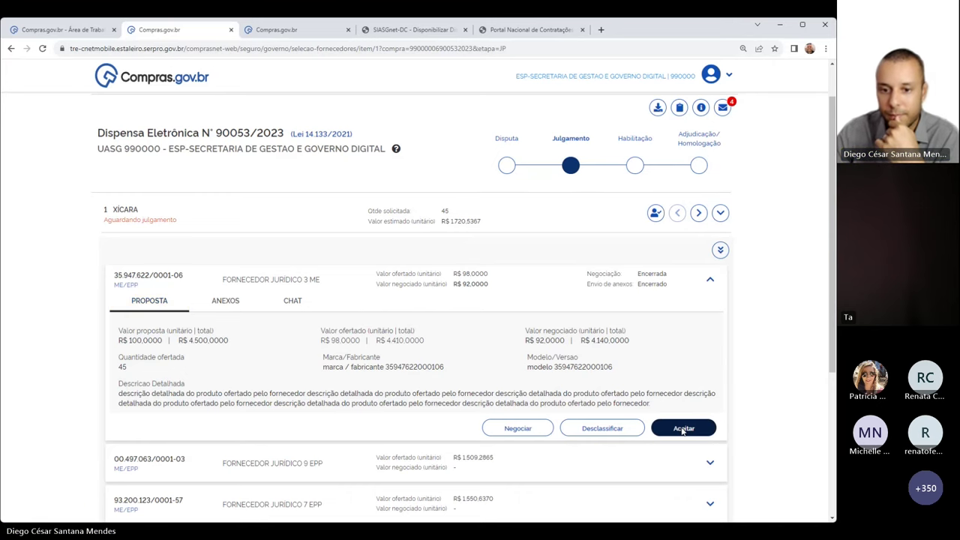
click(682, 430)
click(567, 219)
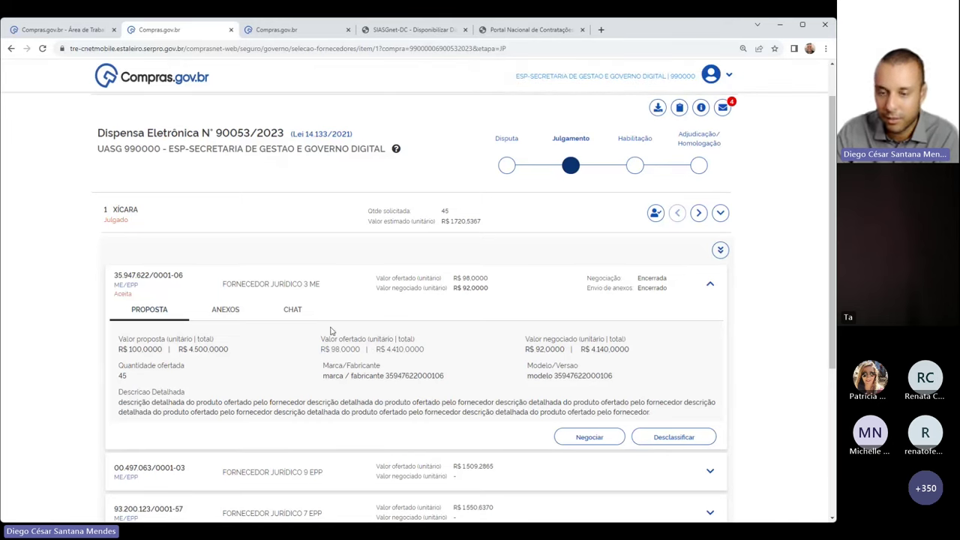
click(708, 285)
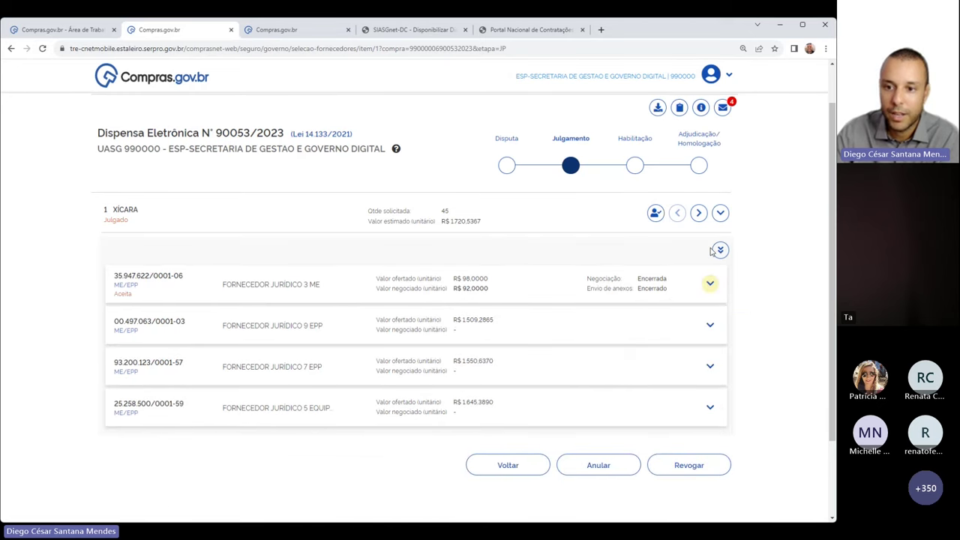
Open the Habilitação stage and check item 1 is Aguardando habilitação while item 2 is Aguardando julgamento
click(634, 166)
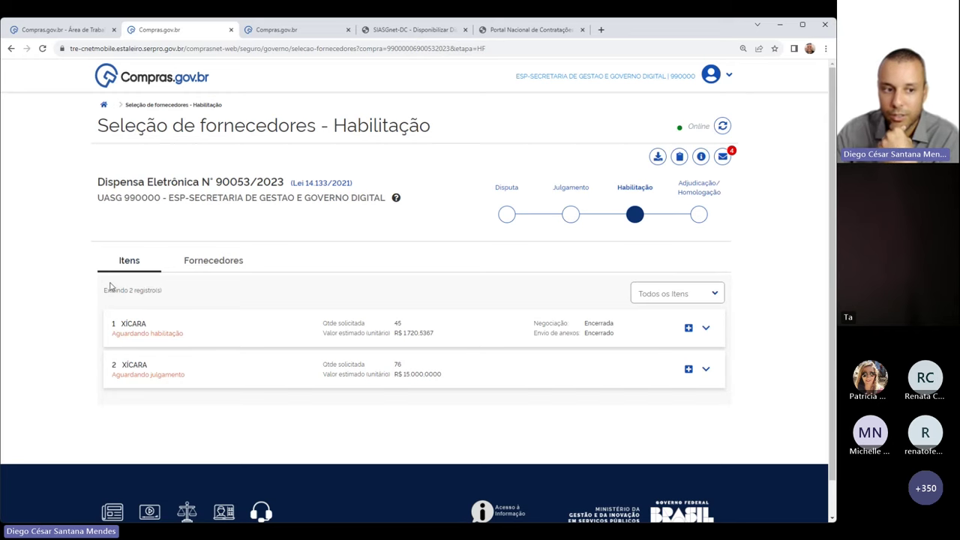
drag(114, 335, 191, 340)
drag(189, 377, 113, 381)
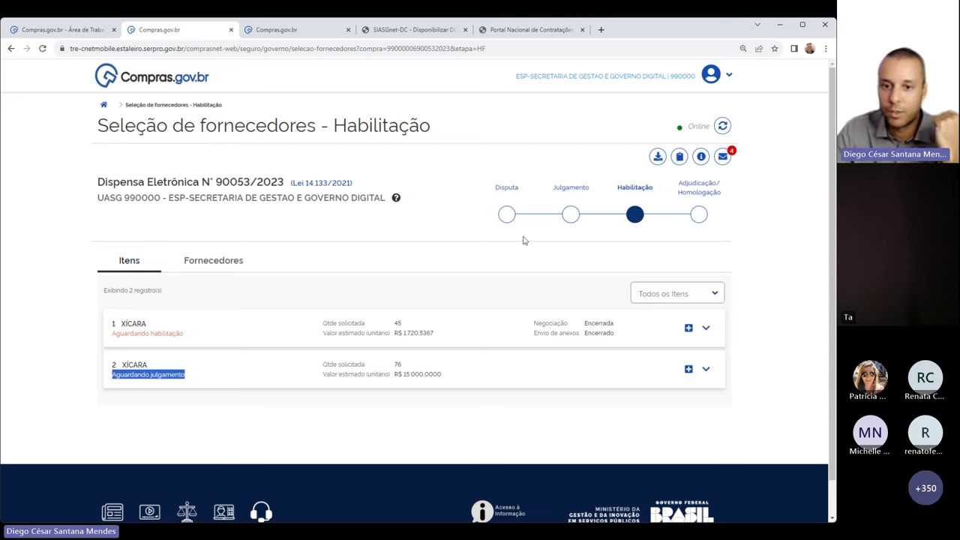
click(570, 216)
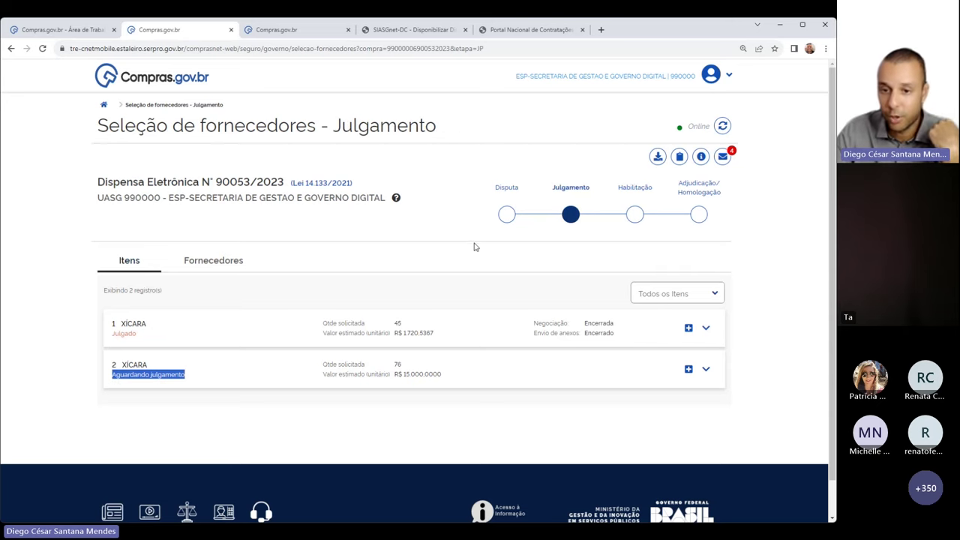
click(196, 371)
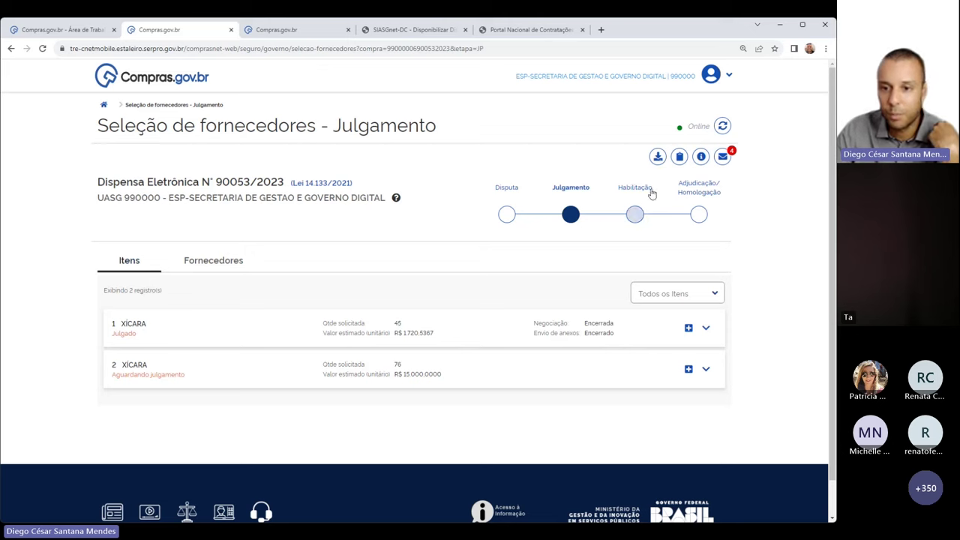
click(634, 214)
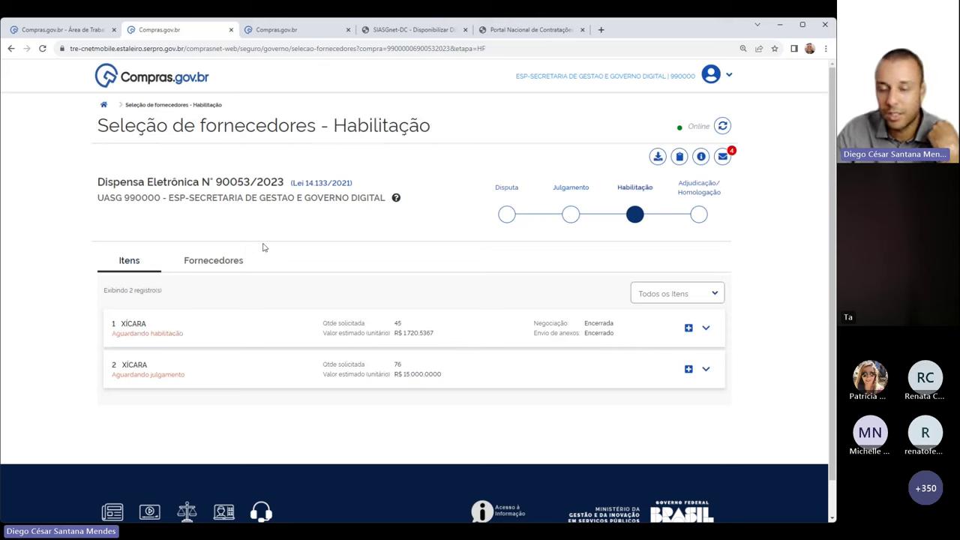
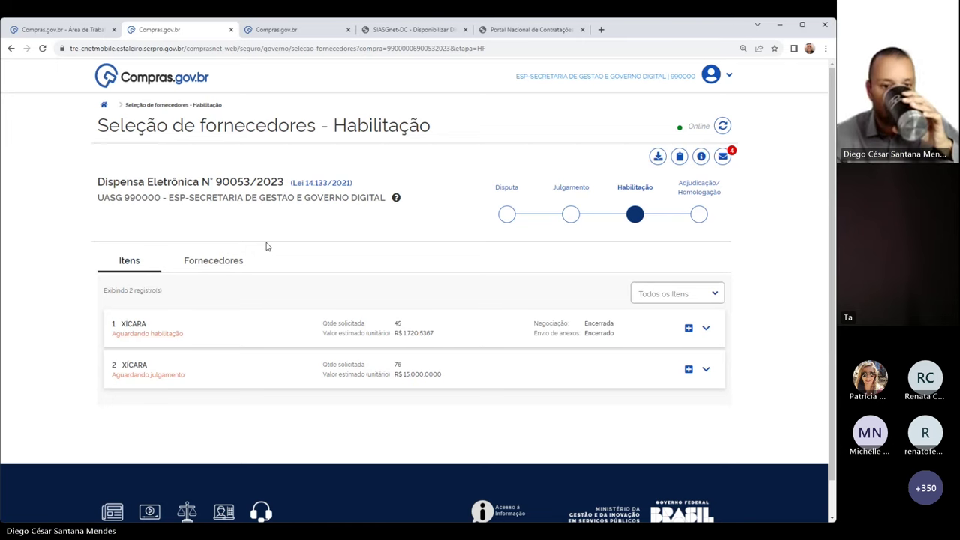
List the Fornecedores and expand FORNECEDOR JURÍDICO 3 ME's two ranked XÍCARA items
click(226, 271)
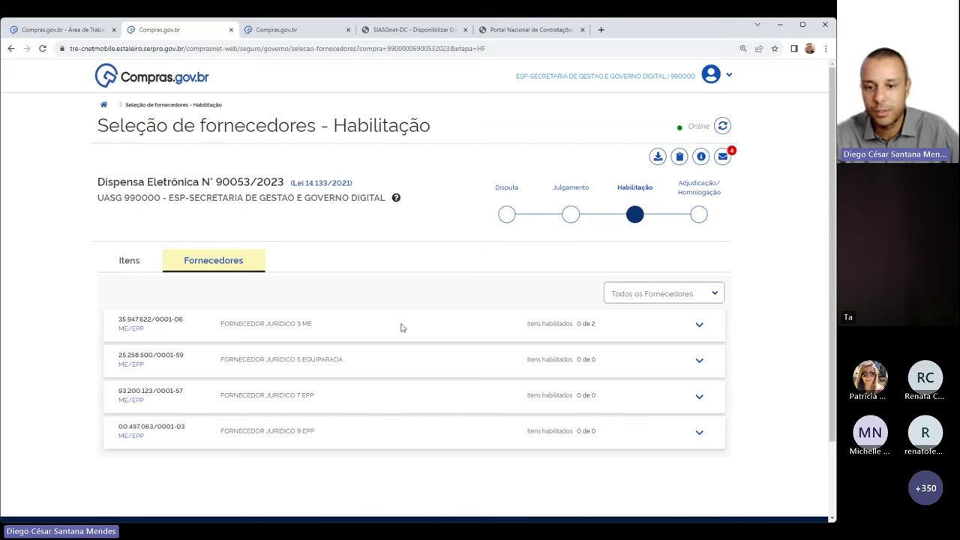
click(125, 263)
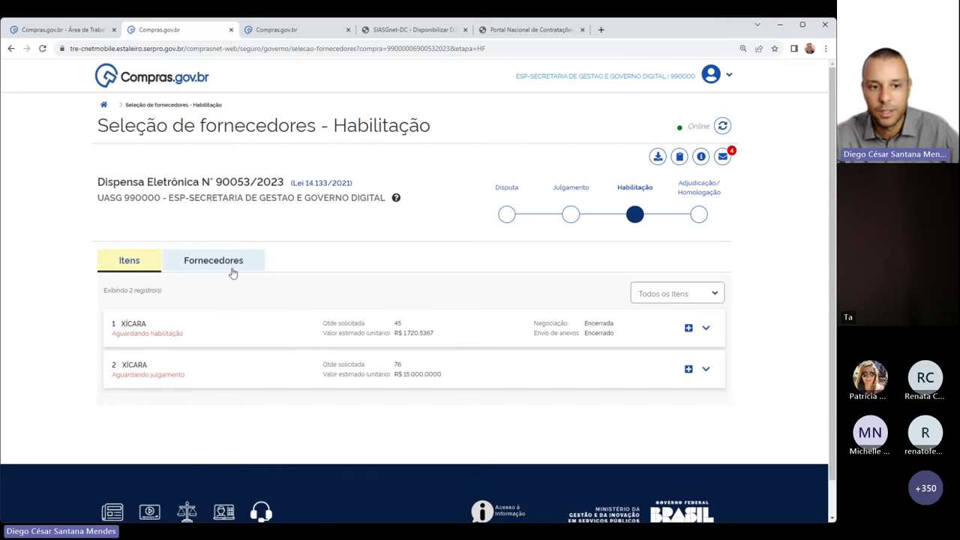
click(231, 270)
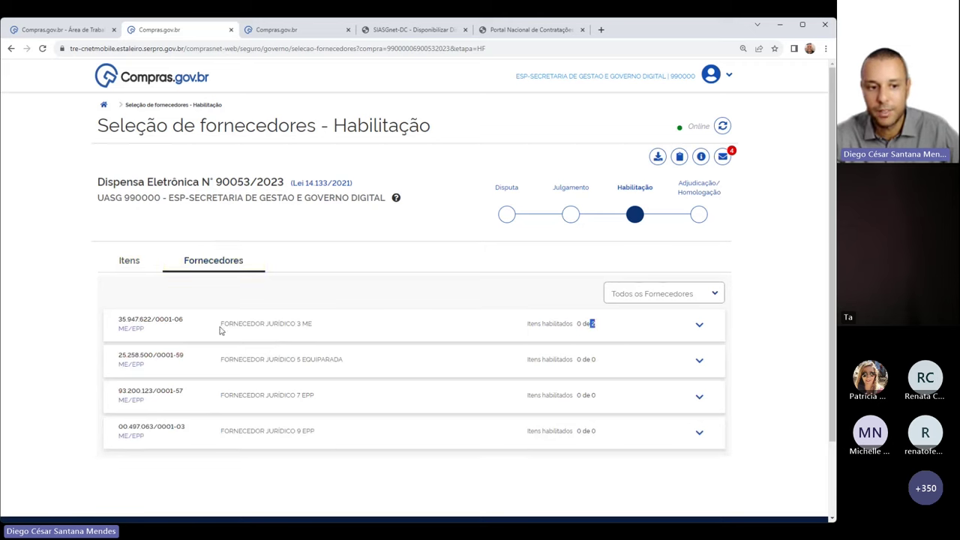
click(698, 324)
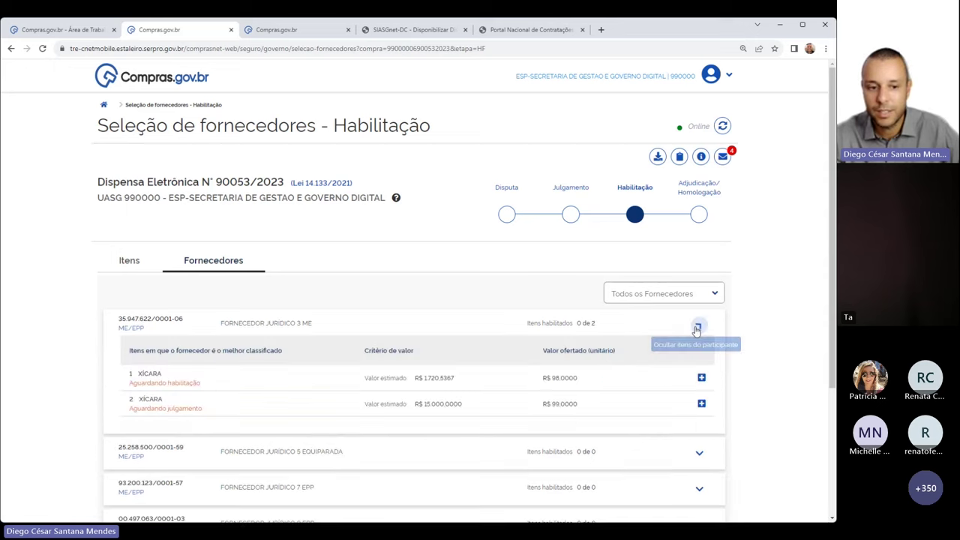
drag(130, 383, 201, 383)
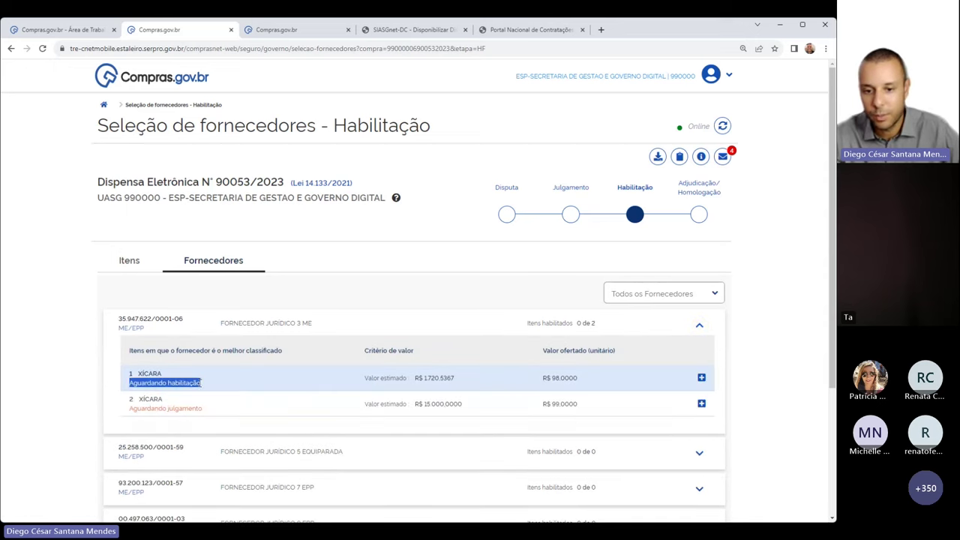
triple_click(199, 405)
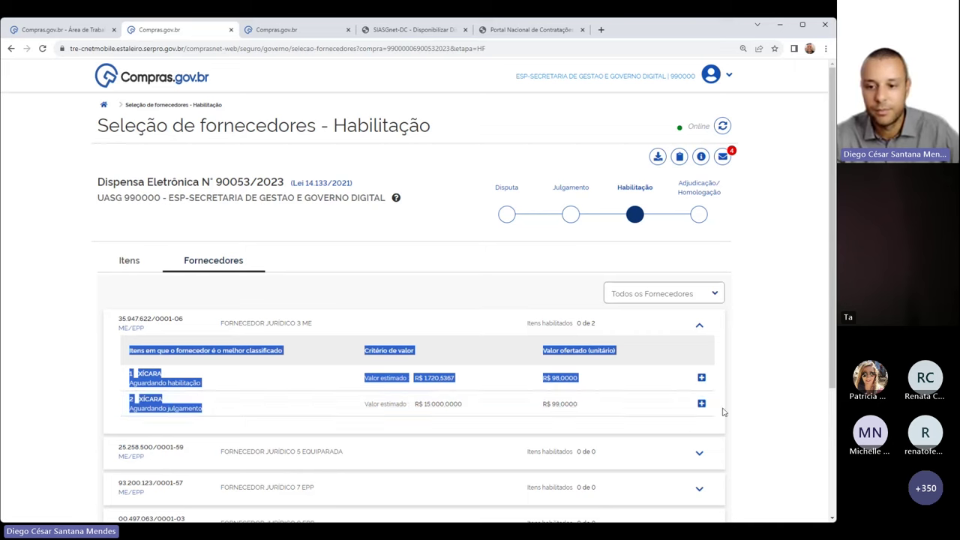
click(355, 356)
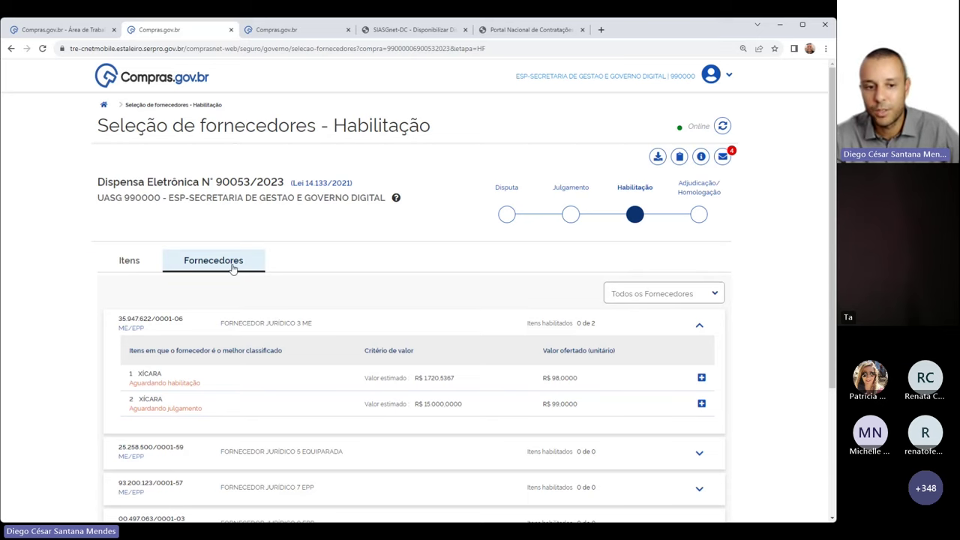
scroll(203, 266, down, 2)
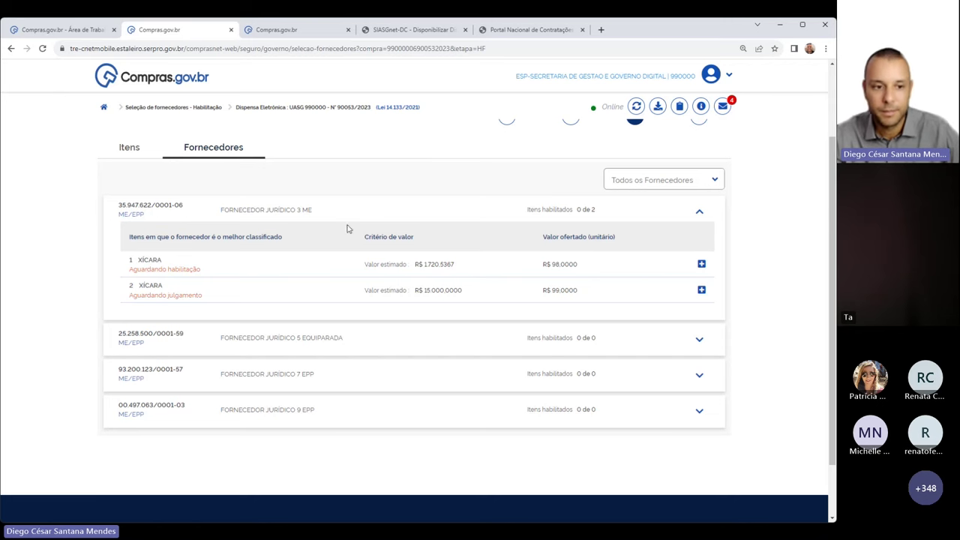
Open item 2 XÍCARA's supplier ranking and expand FORNECEDOR JURÍDICO 3 ME's proposal details
click(701, 290)
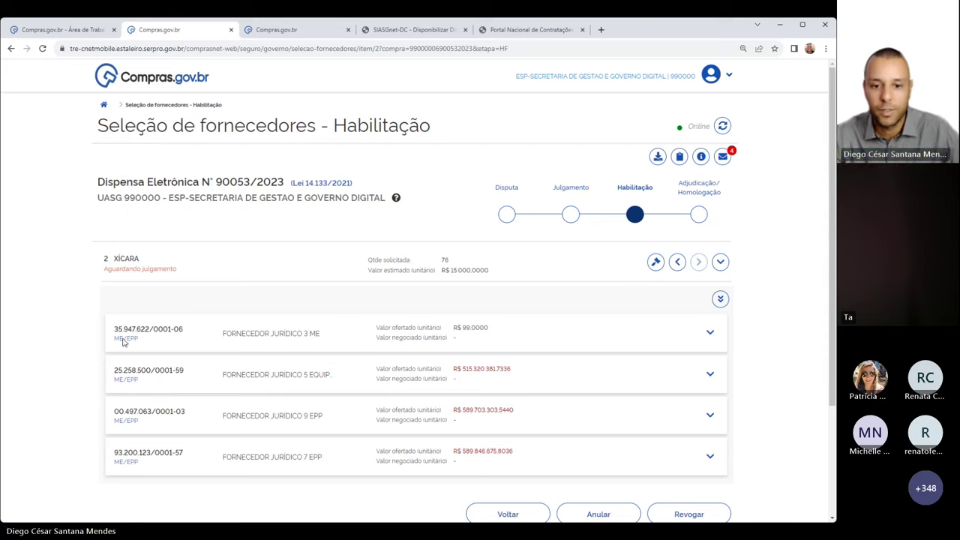
scroll(204, 266, down, 1)
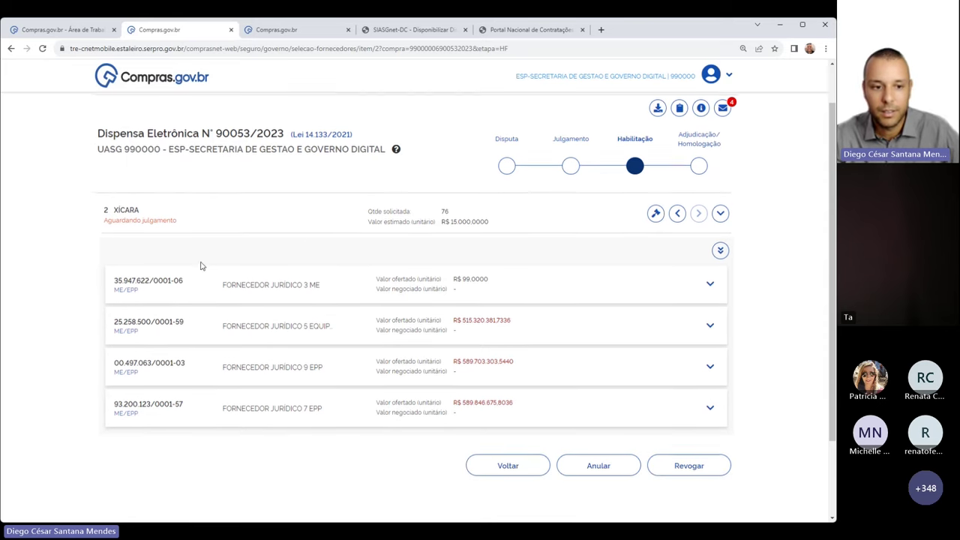
click(709, 283)
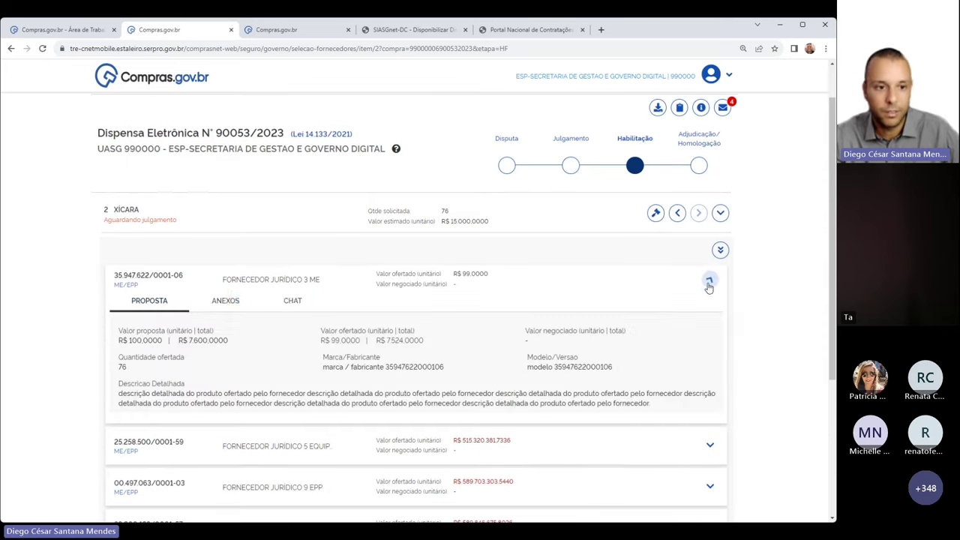
scroll(341, 313, down, 1)
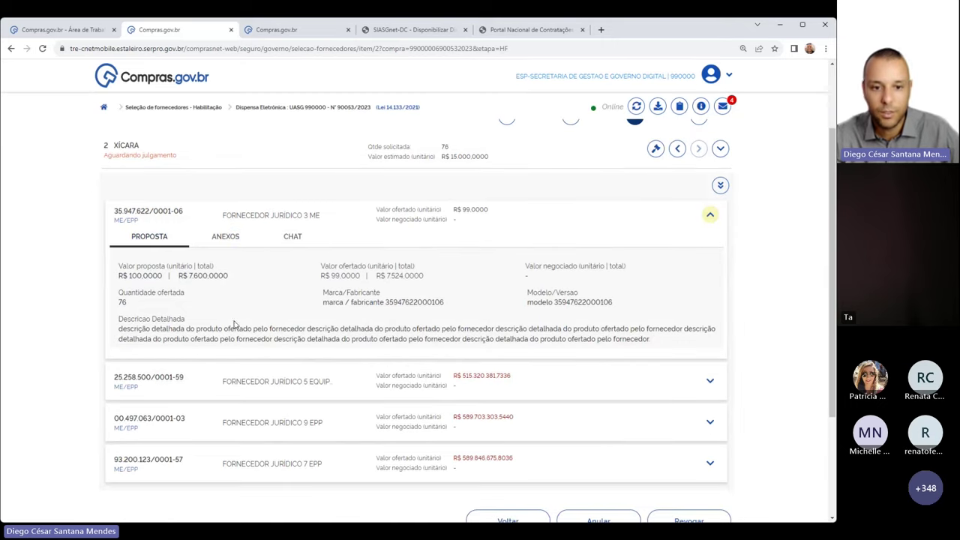
triple_click(334, 304)
triple_click(617, 306)
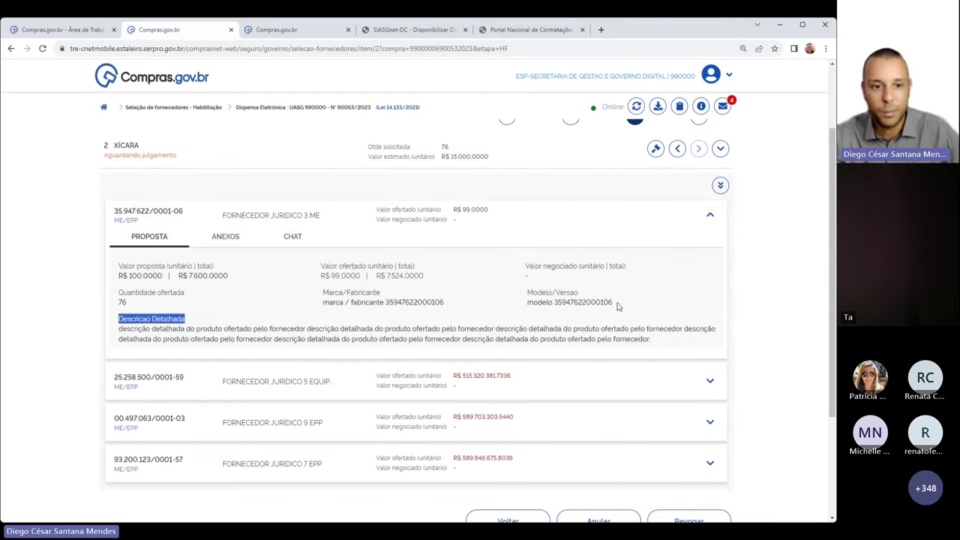
click(617, 306)
Check the supplier's attachments and chat, then return to its 76-unit R$ 99,0000 proposal
click(245, 240)
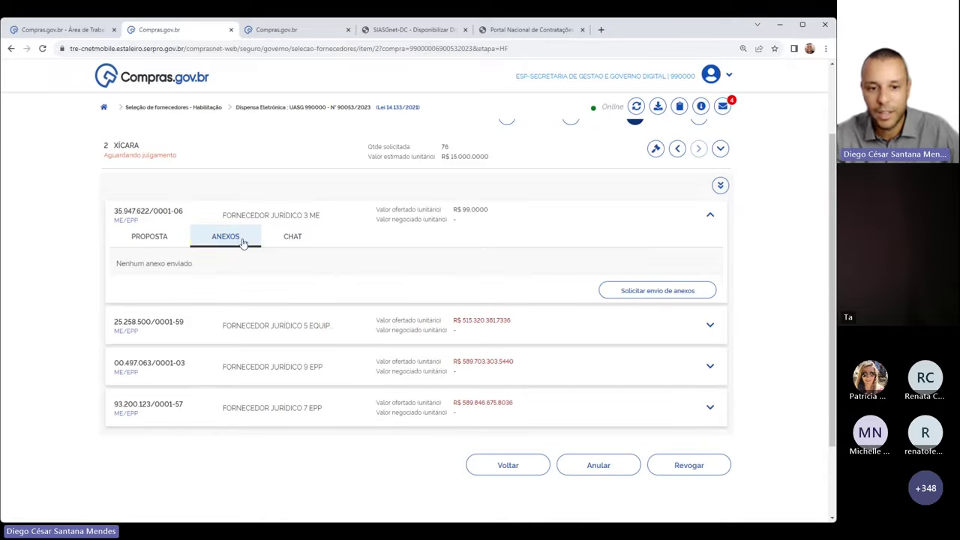
click(292, 237)
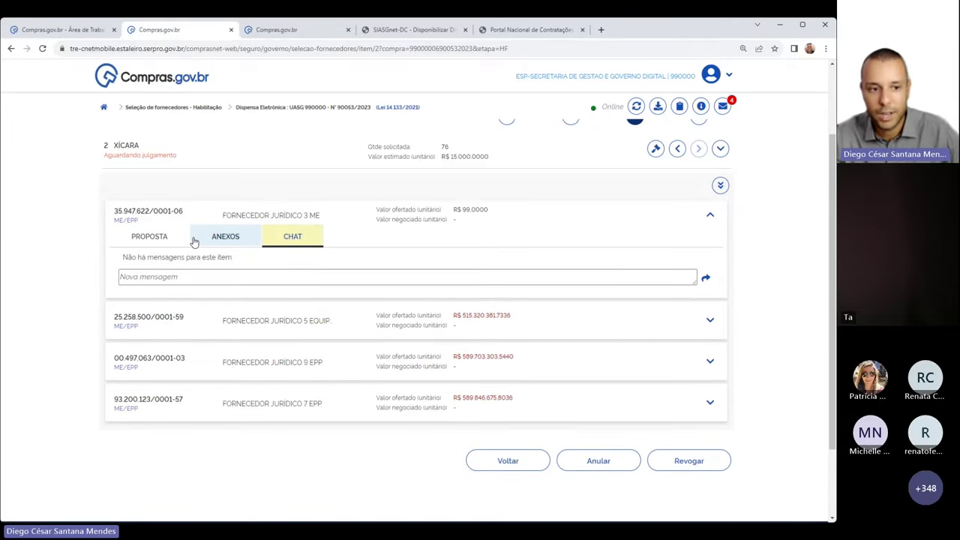
click(148, 239)
scroll(592, 312, down, 1)
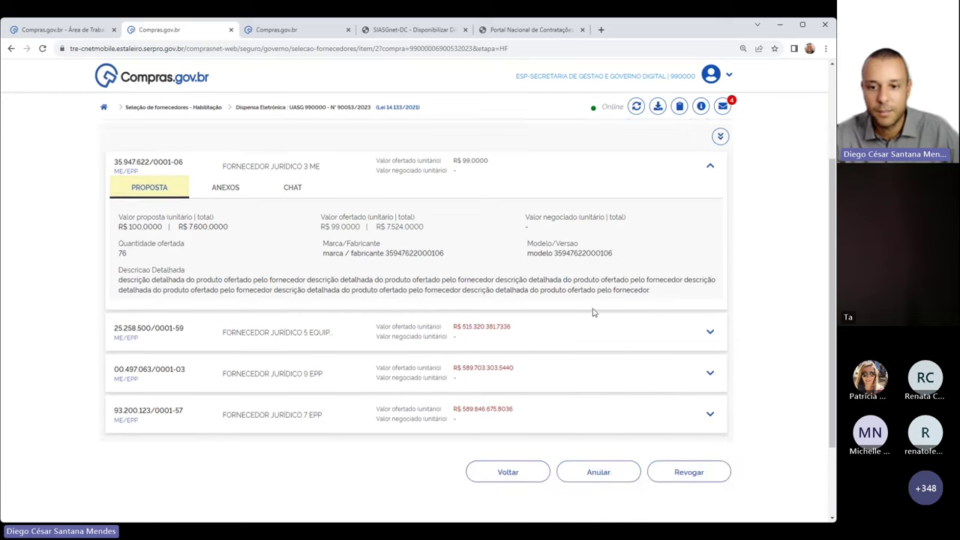
scroll(593, 313, up, 1)
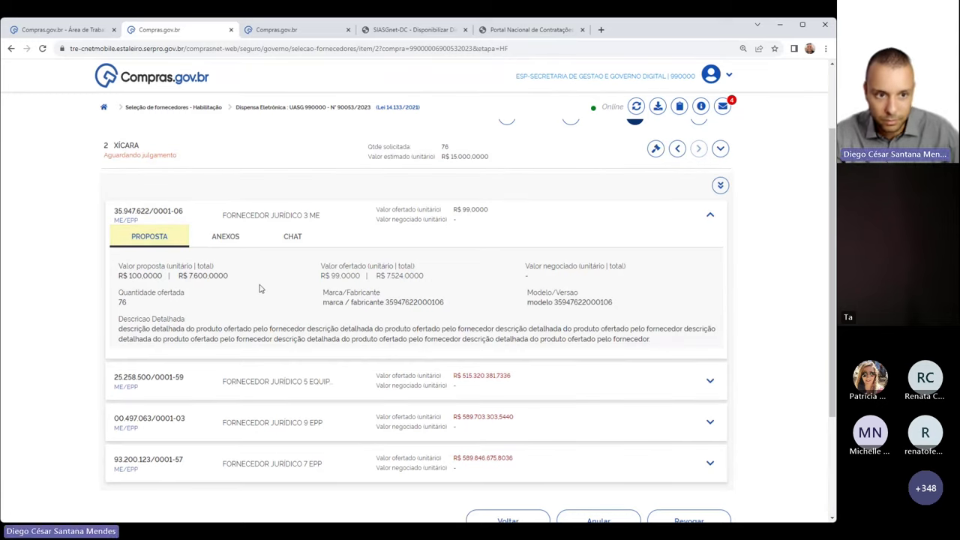
scroll(552, 295, down, 1)
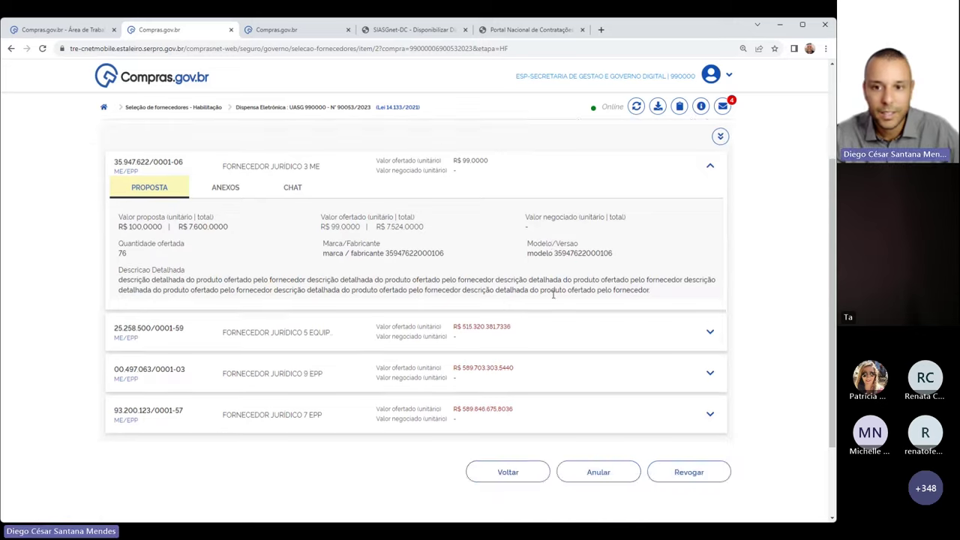
scroll(552, 296, up, 3)
scroll(525, 396, down, 3)
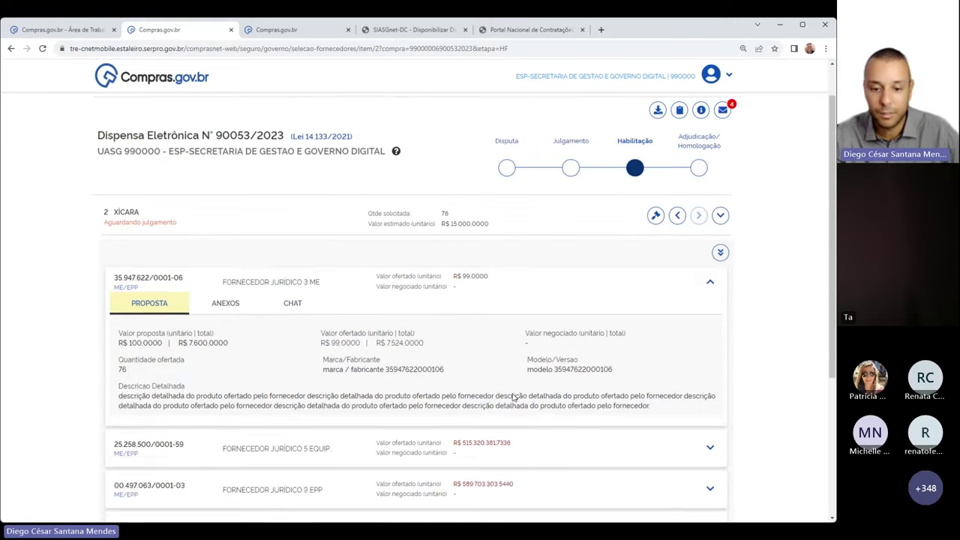
scroll(527, 364, up, 3)
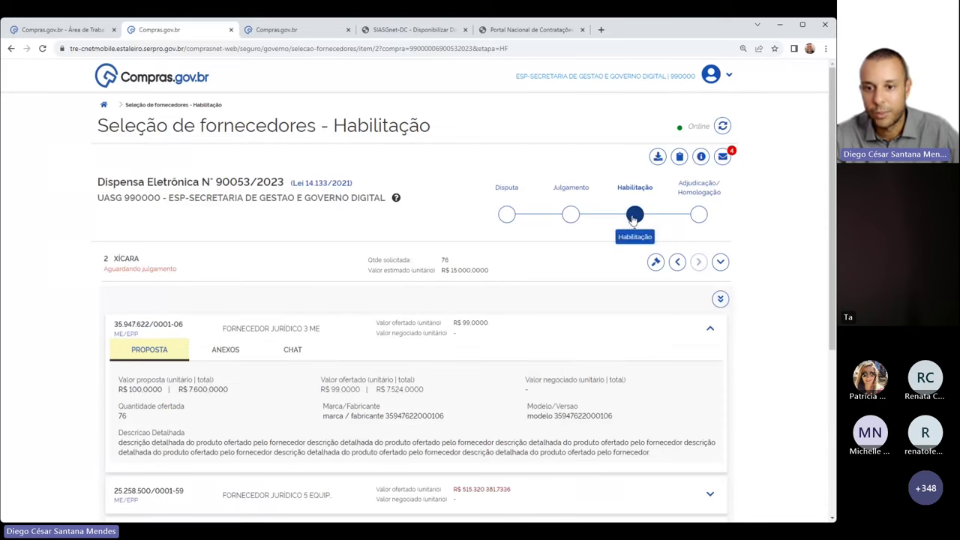
scroll(567, 363, down, 1)
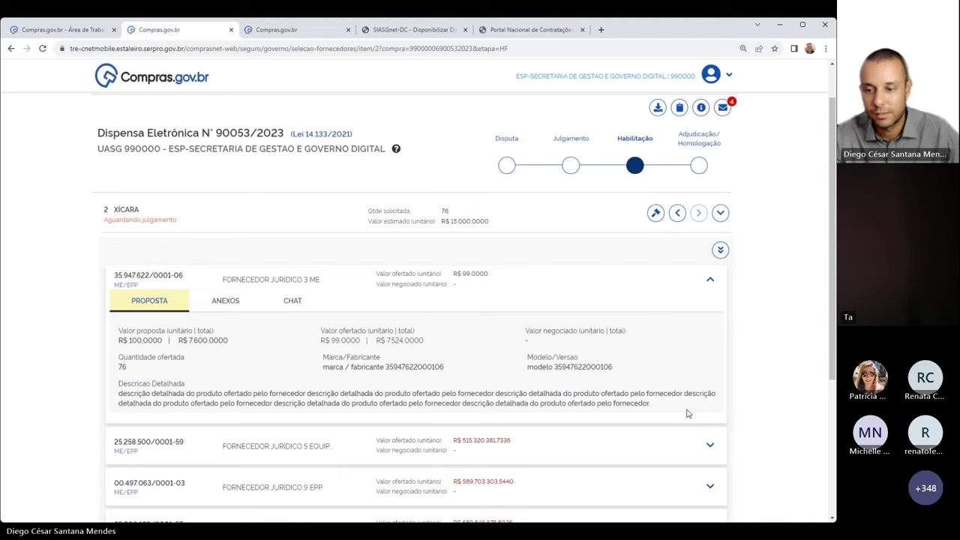
Reopen FORNECEDOR JURÍDICO 3 ME's item 2 proposal from the judgement stage supplier list
click(570, 168)
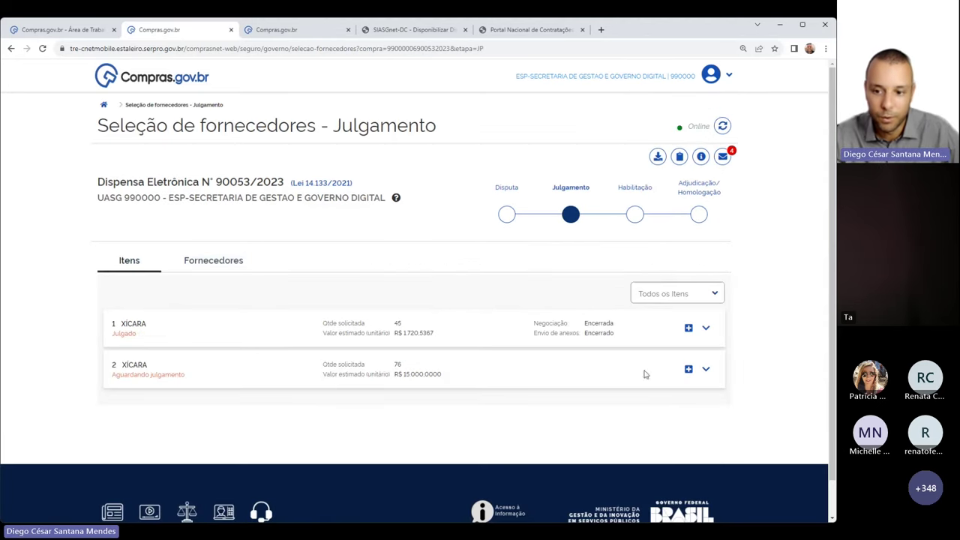
click(233, 260)
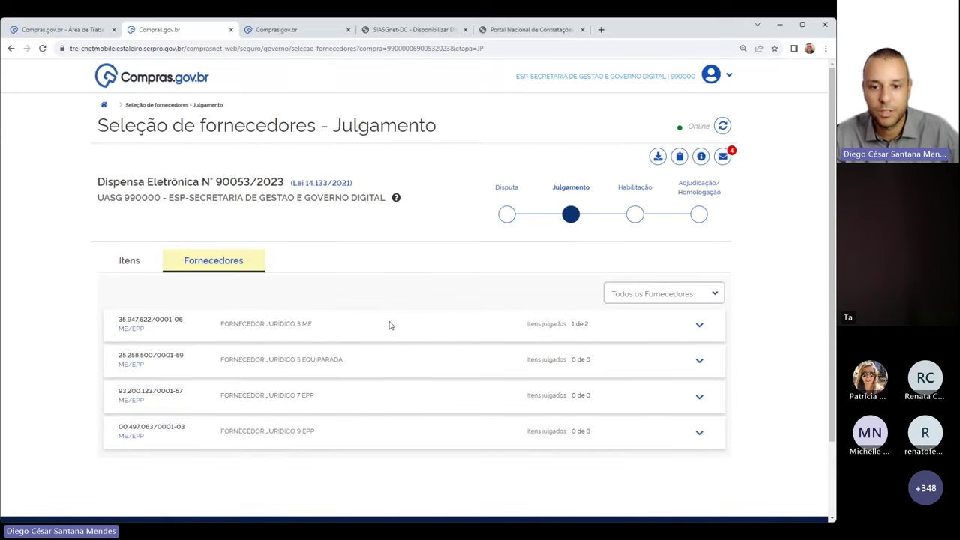
drag(224, 329, 570, 329)
click(604, 330)
click(699, 327)
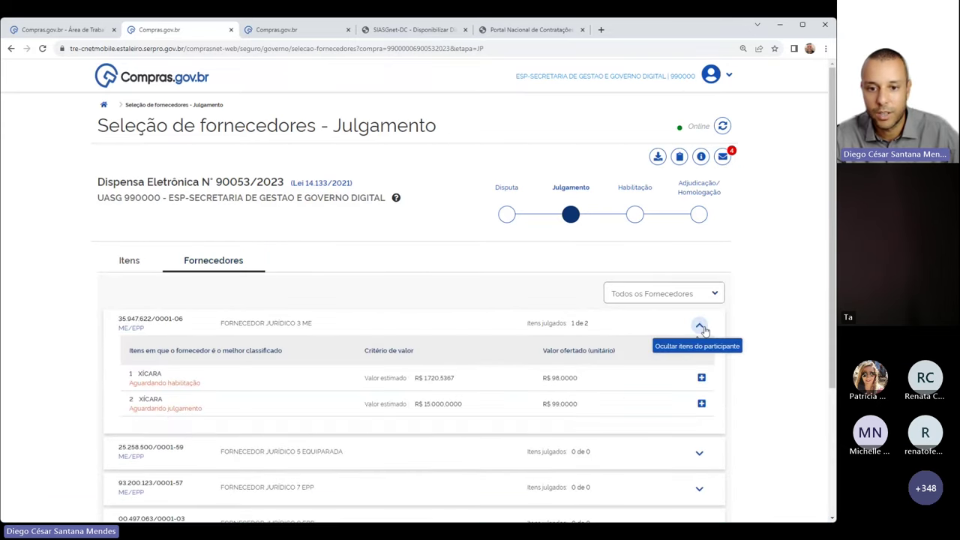
drag(159, 408, 289, 411)
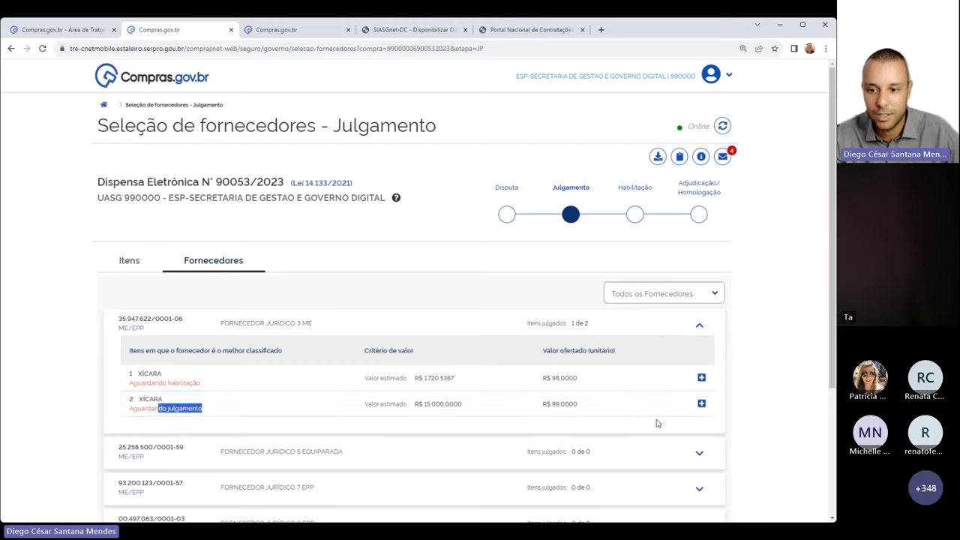
click(701, 404)
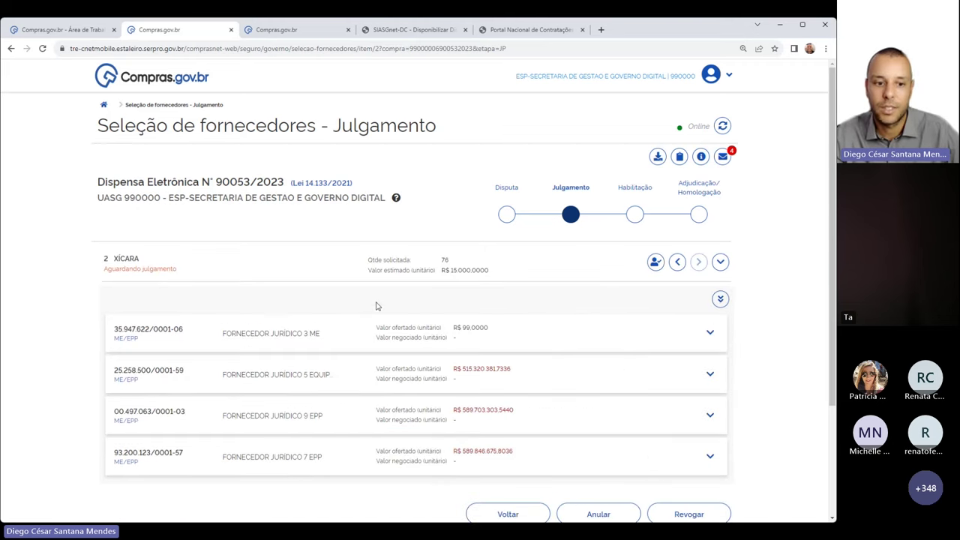
click(710, 332)
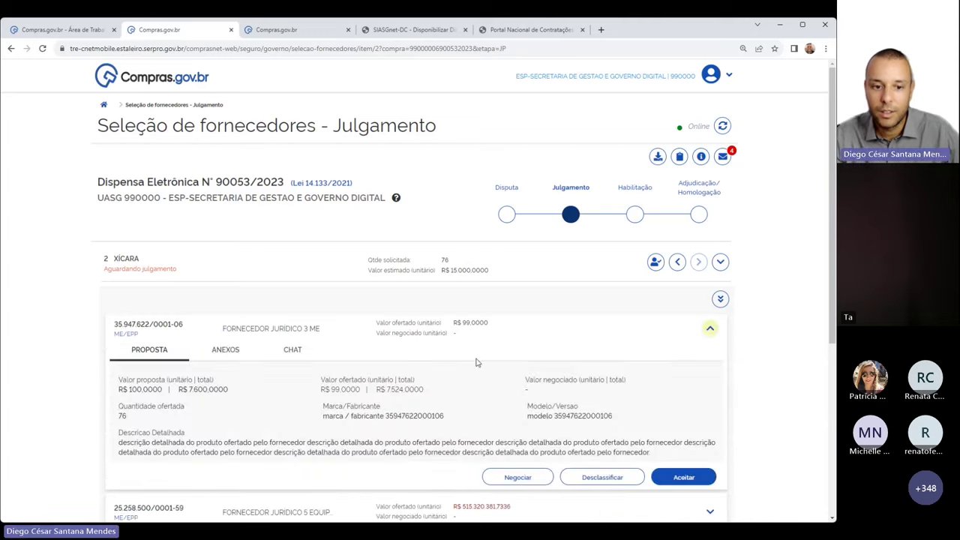
Accept the R$ 99,0000 proposal for item 2 and go to the Habilitação stage
scroll(240, 382, down, 1)
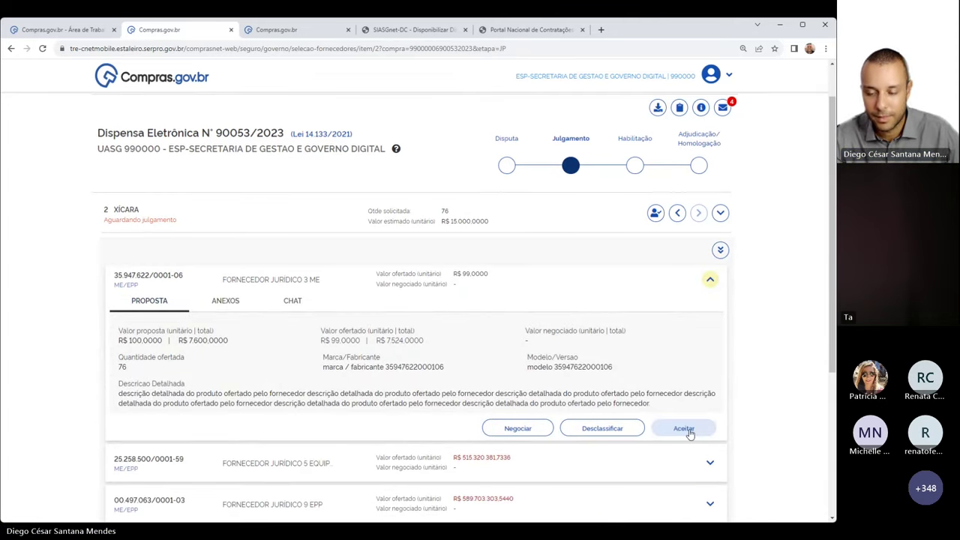
click(684, 430)
click(602, 222)
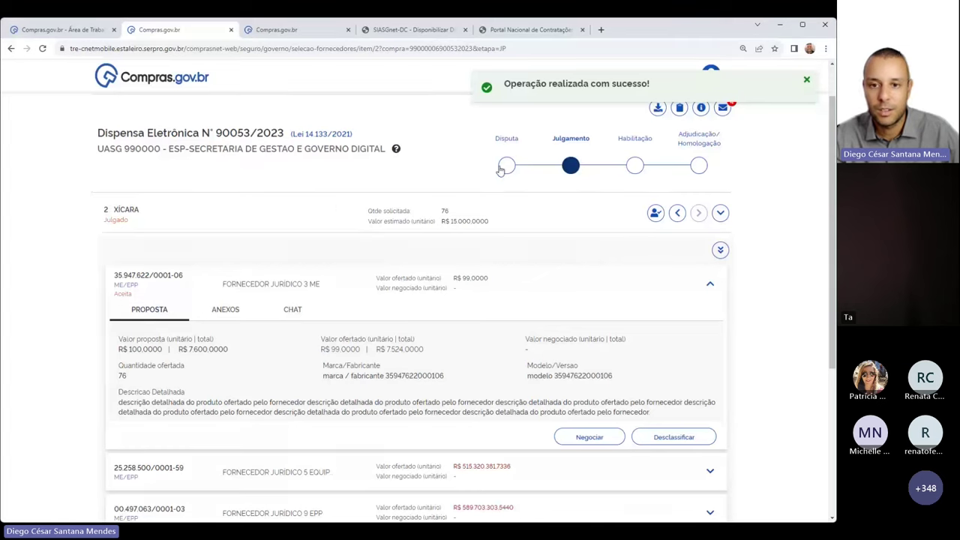
click(632, 166)
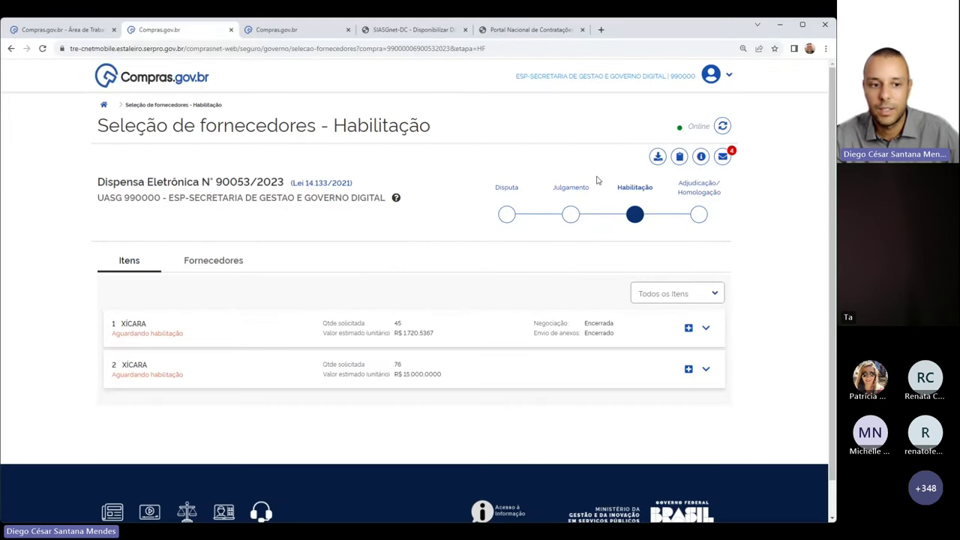
Open the Mensagens side panel showing participant and system messages about item 1
drag(185, 333, 111, 341)
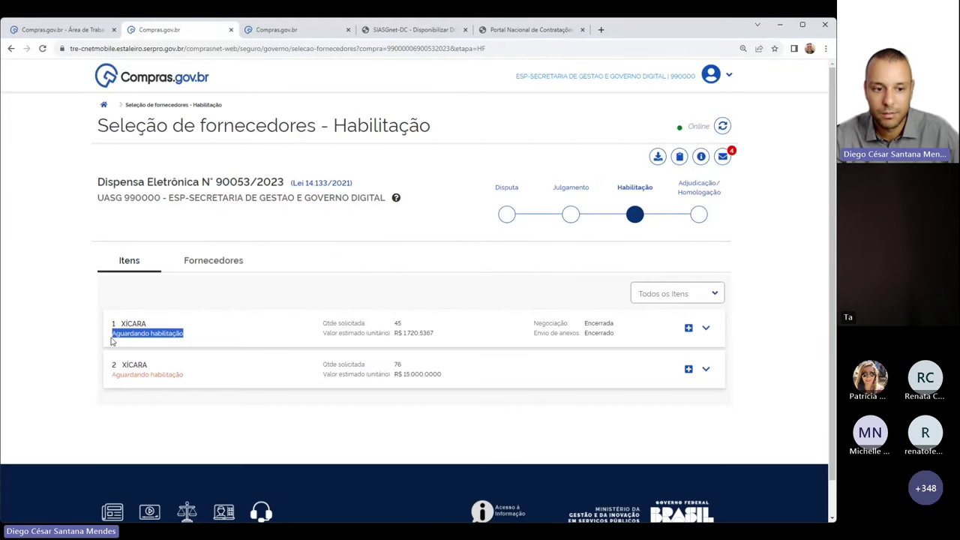
drag(184, 374, 111, 375)
click(187, 334)
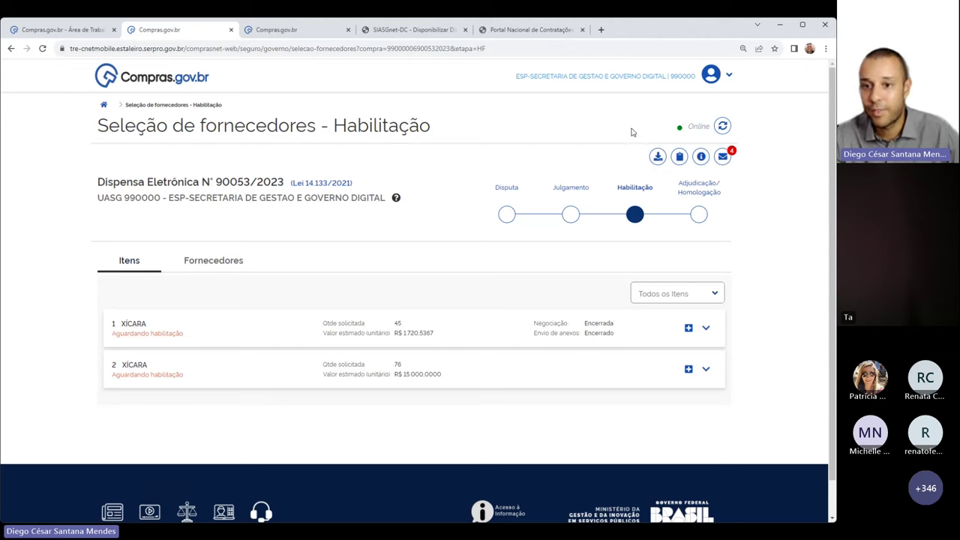
click(724, 158)
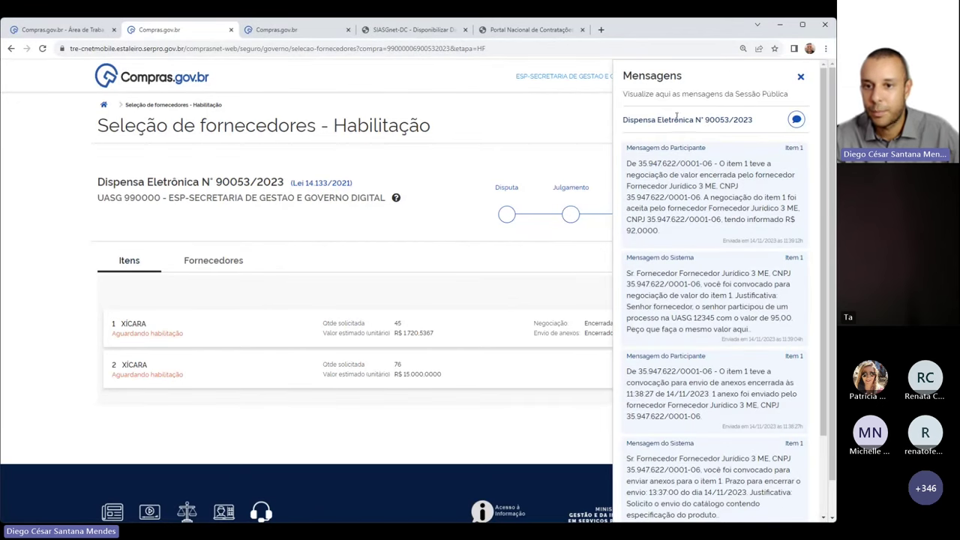
click(800, 77)
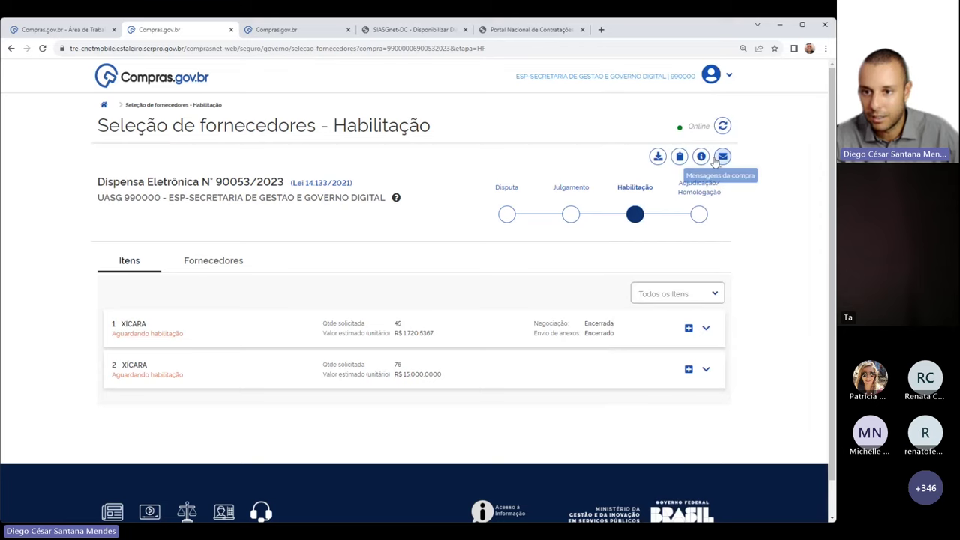
click(724, 157)
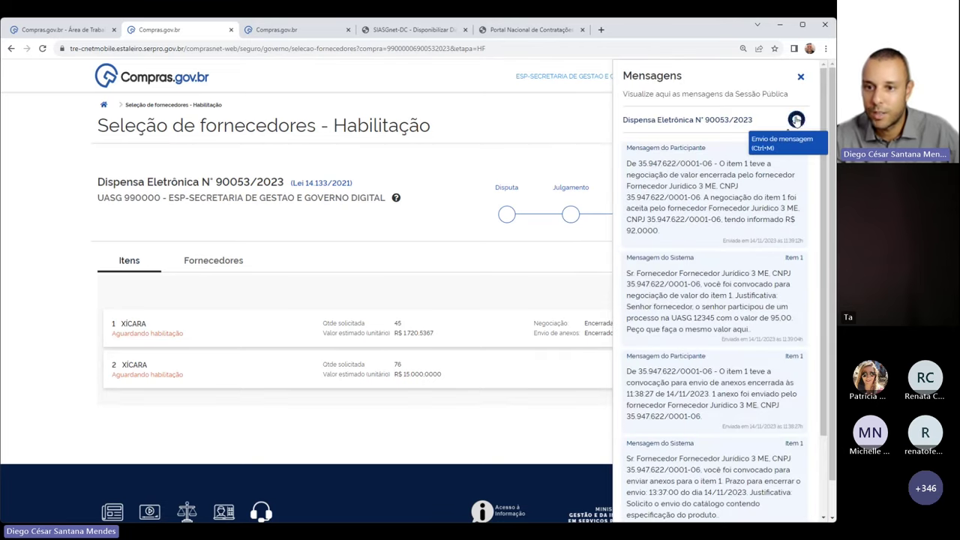
Write the suspension notice for document analysis, corrected to resume 16/11 at 10h
click(796, 120)
text(Senhores )
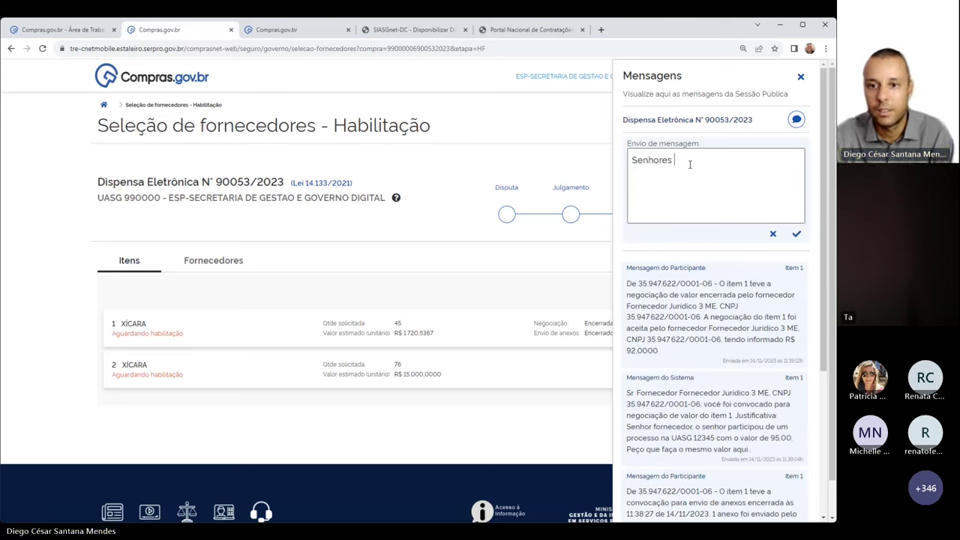
text(fornecedor)
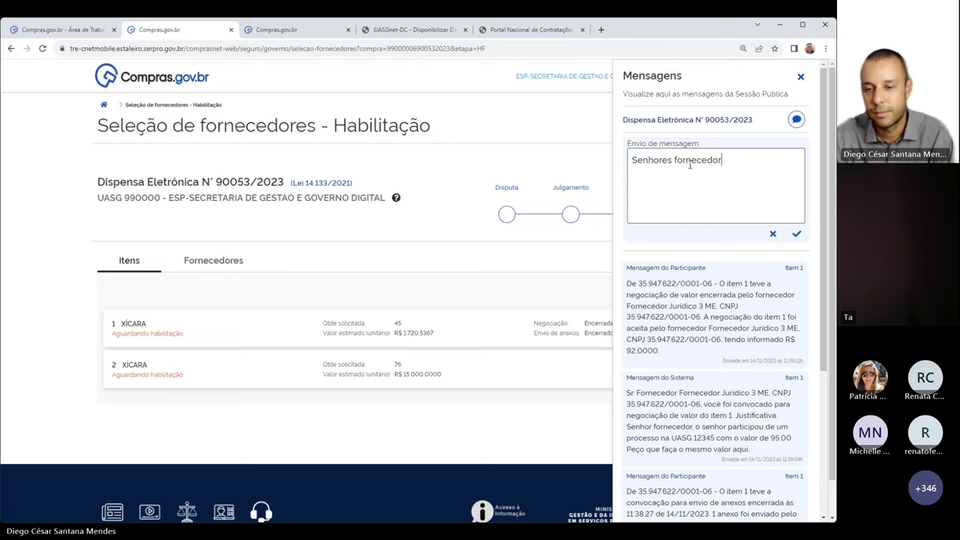
text(es. A ses)
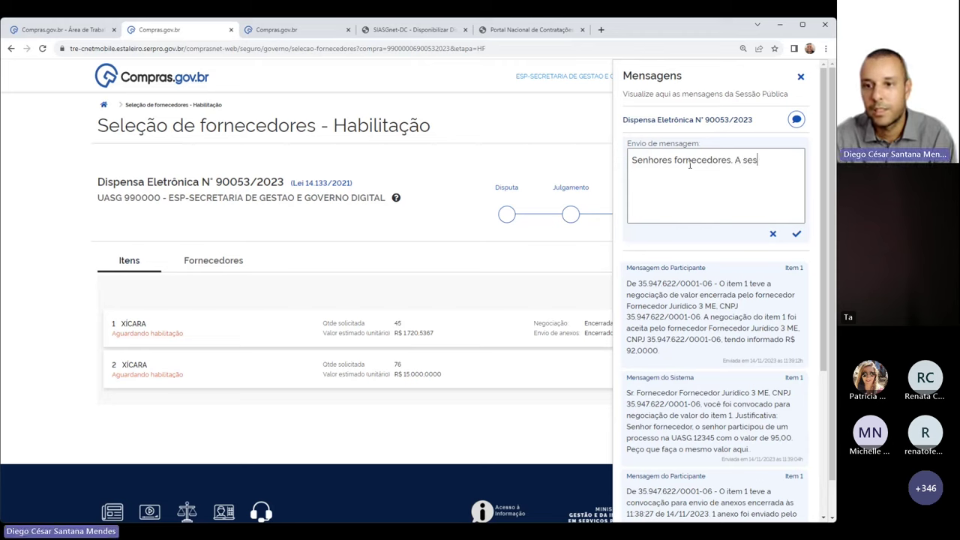
text(são sera suspensa para análise de c)
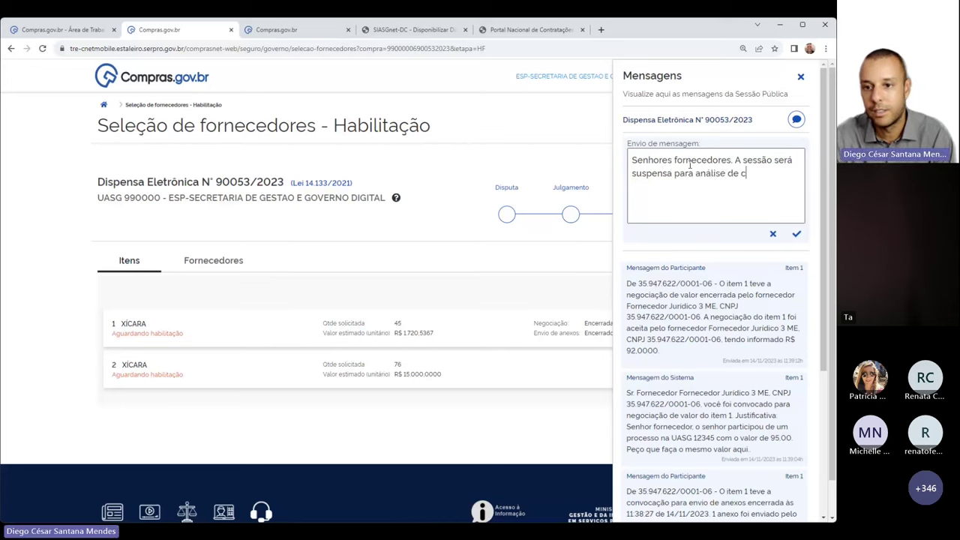
key(BackSpace)
text(documentação. Retornamento dia 16/11)
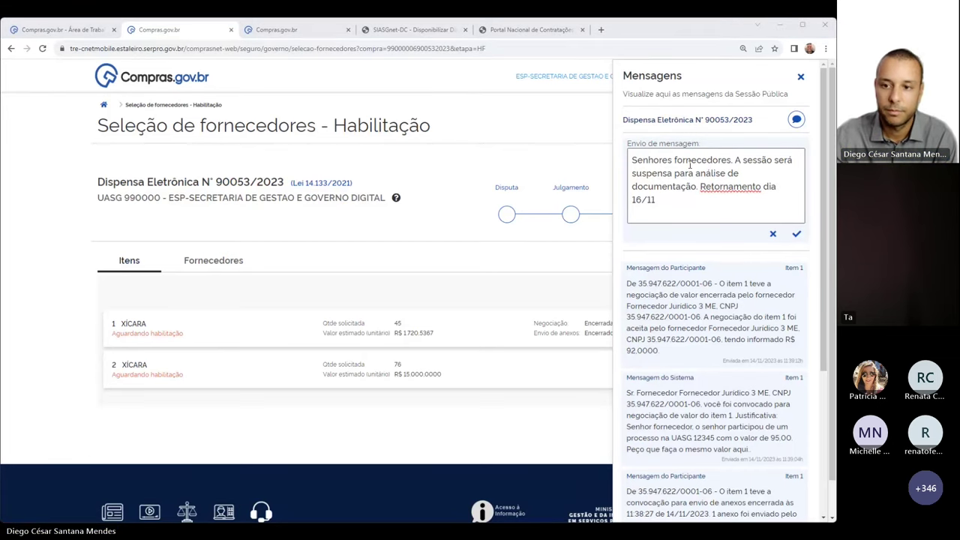
click(739, 189)
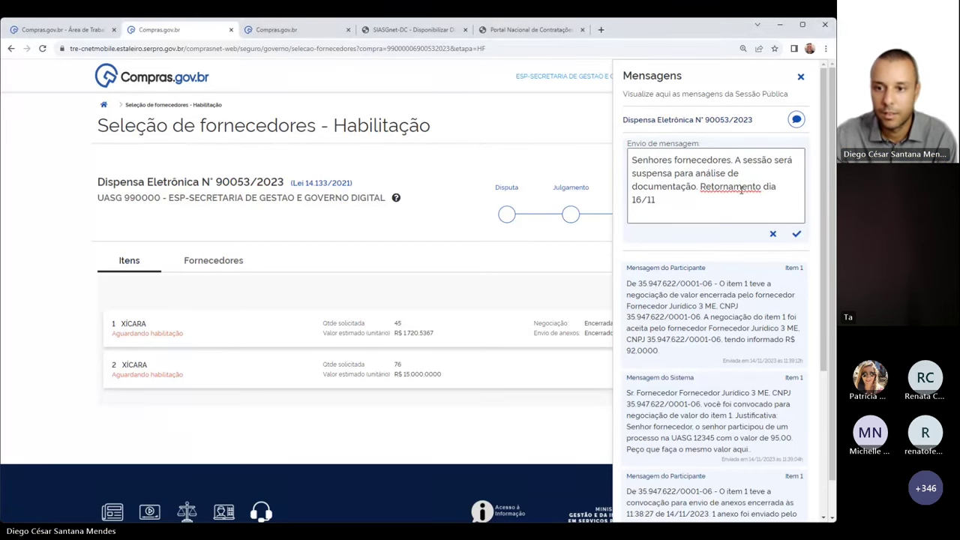
text(re)
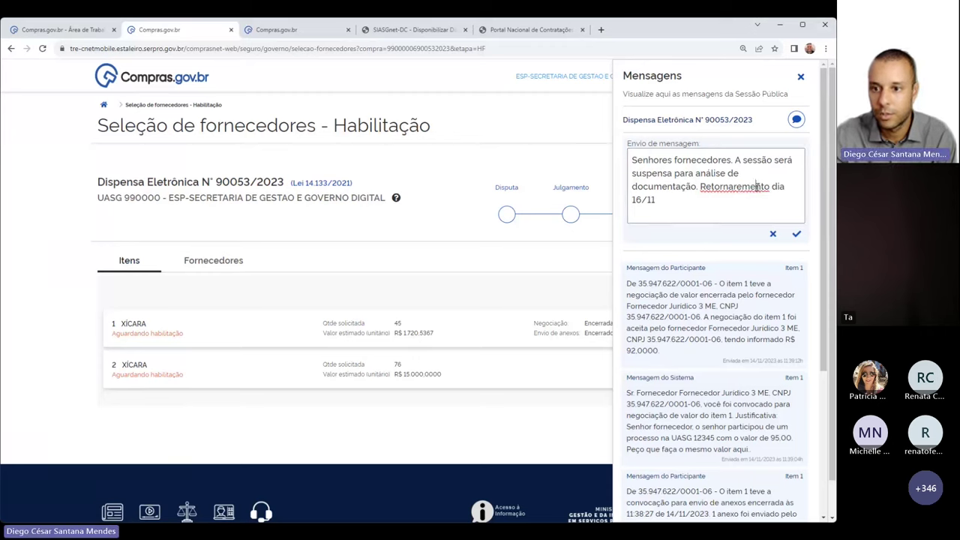
text(s)
key(Delete)
key(Delete)
key(Delete)
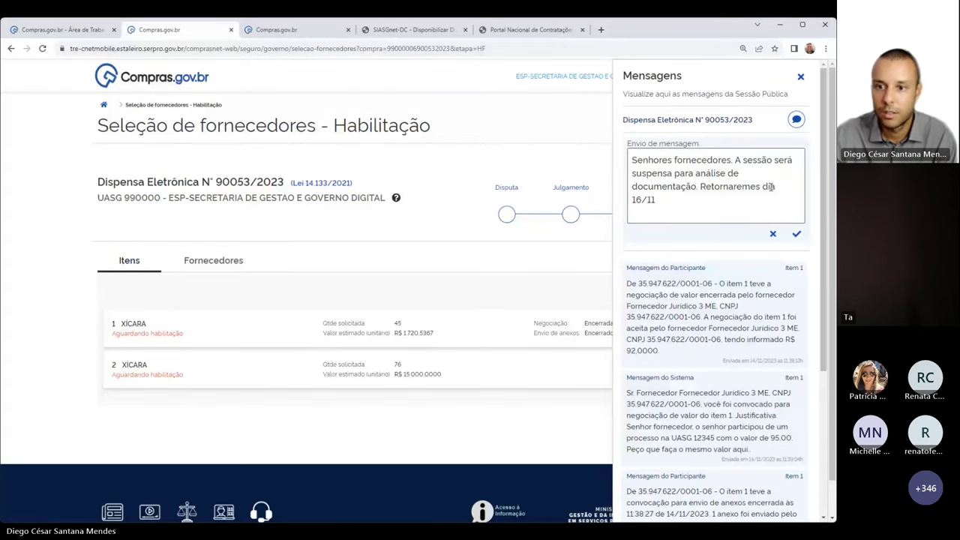
click(738, 198)
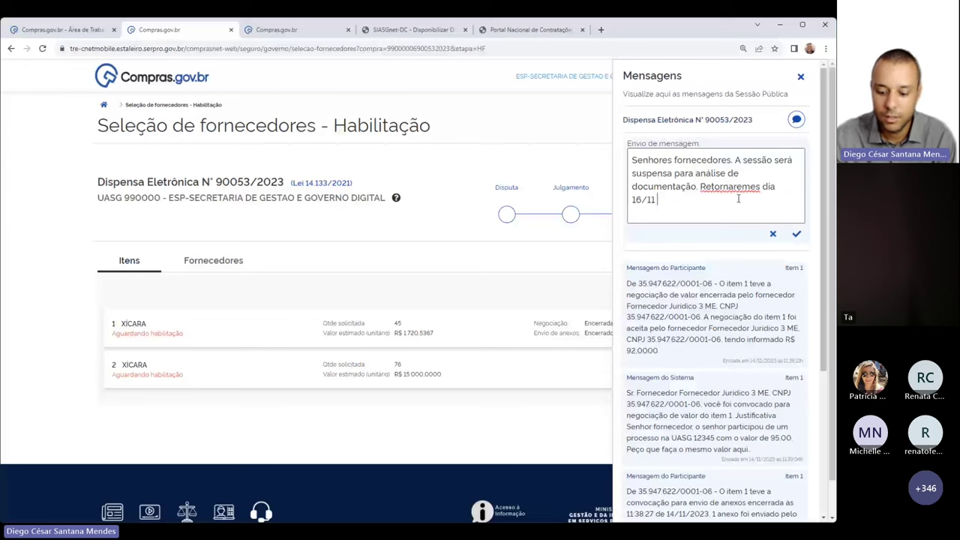
text(às 10h.)
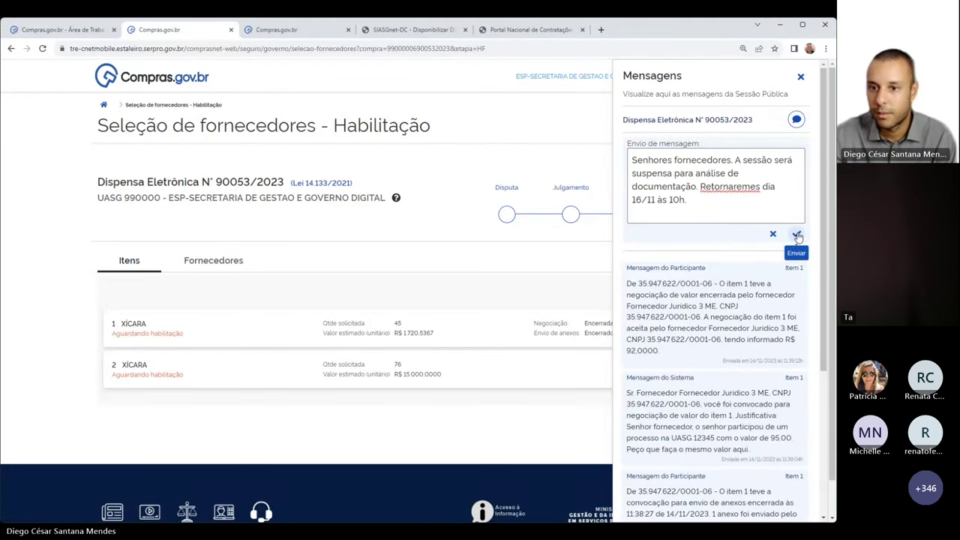
Send the notice and confirm it appears as a Mensagem do Comprador
click(796, 235)
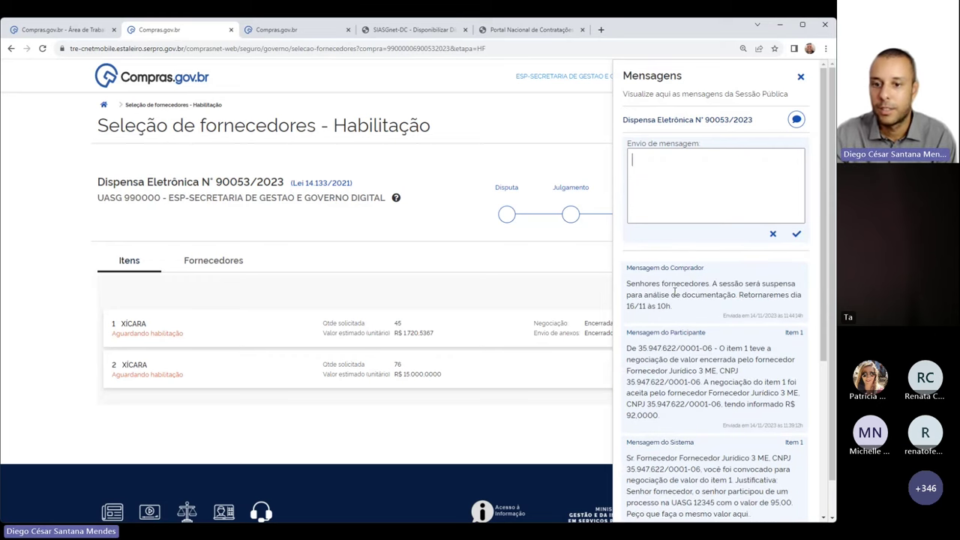
drag(626, 268, 706, 268)
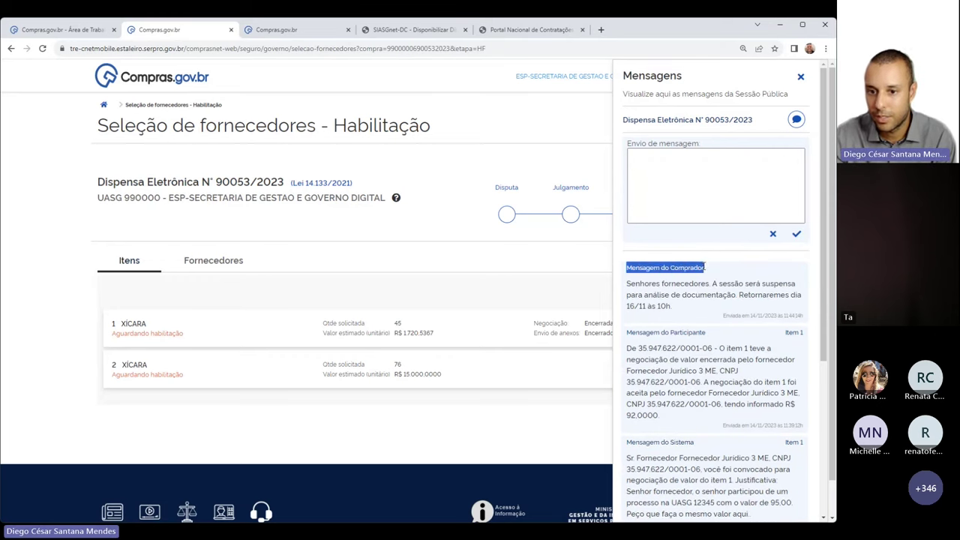
click(677, 295)
drag(671, 310, 627, 283)
click(611, 257)
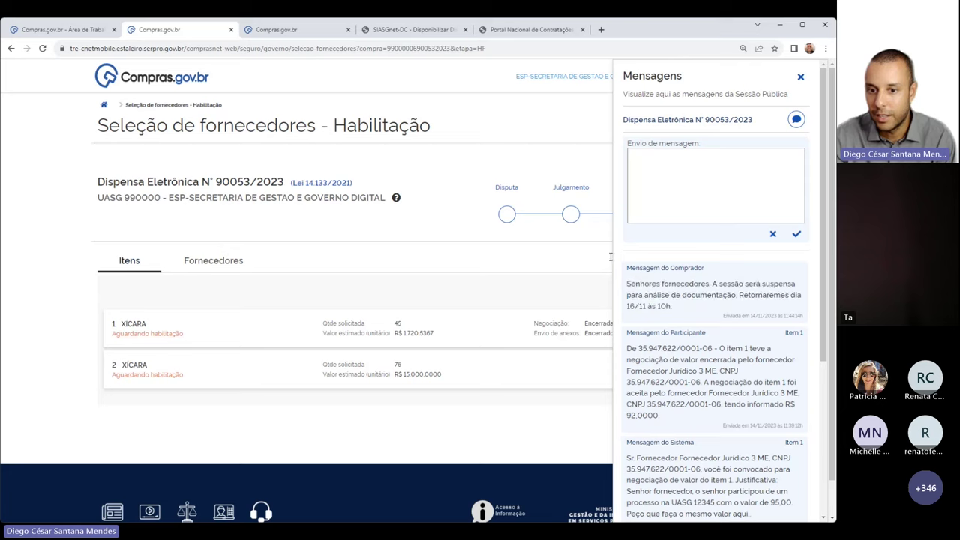
Close the Mensagens side panel
click(799, 76)
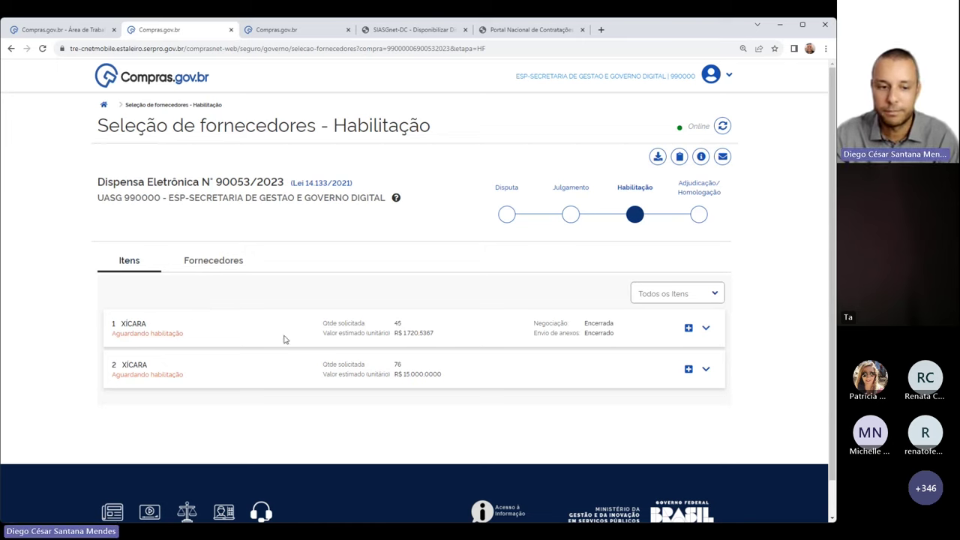
Expand FORNECEDOR JURÍDICO 3 ME's ranked items in the Habilitação supplier list
drag(134, 334, 193, 336)
click(220, 337)
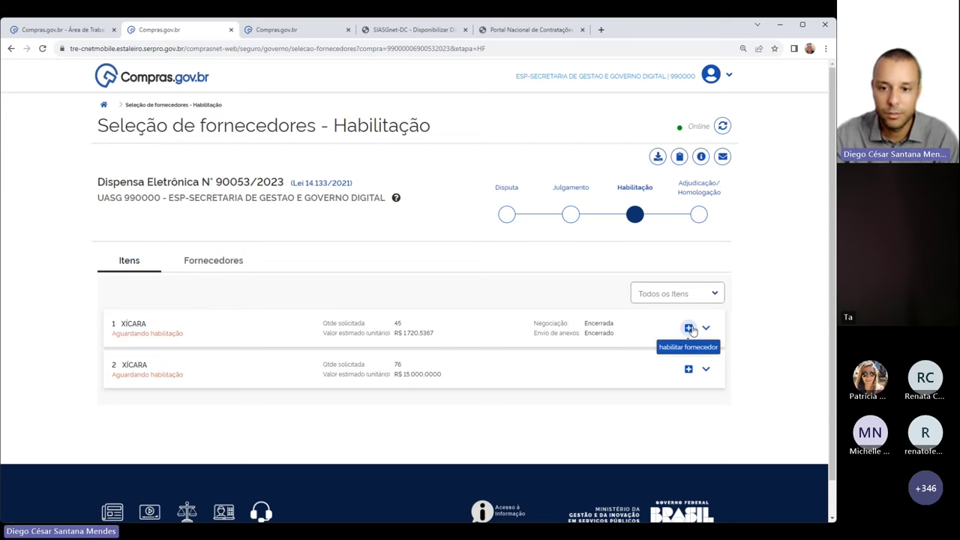
click(231, 261)
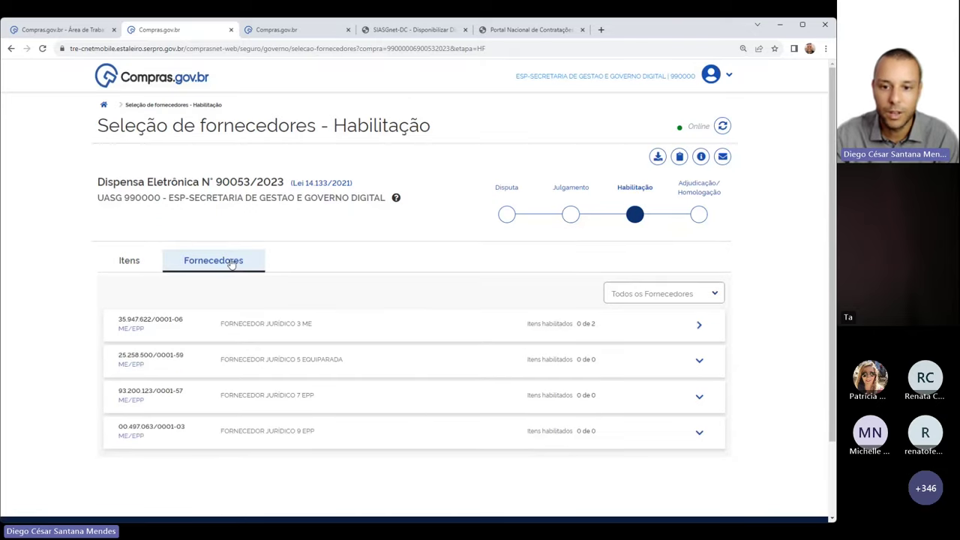
click(699, 325)
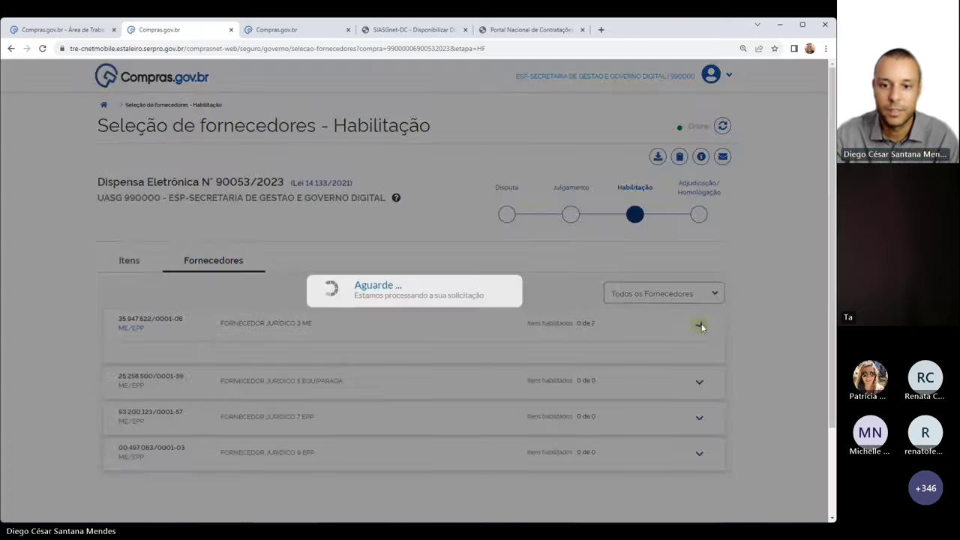
scroll(310, 266, down, 3)
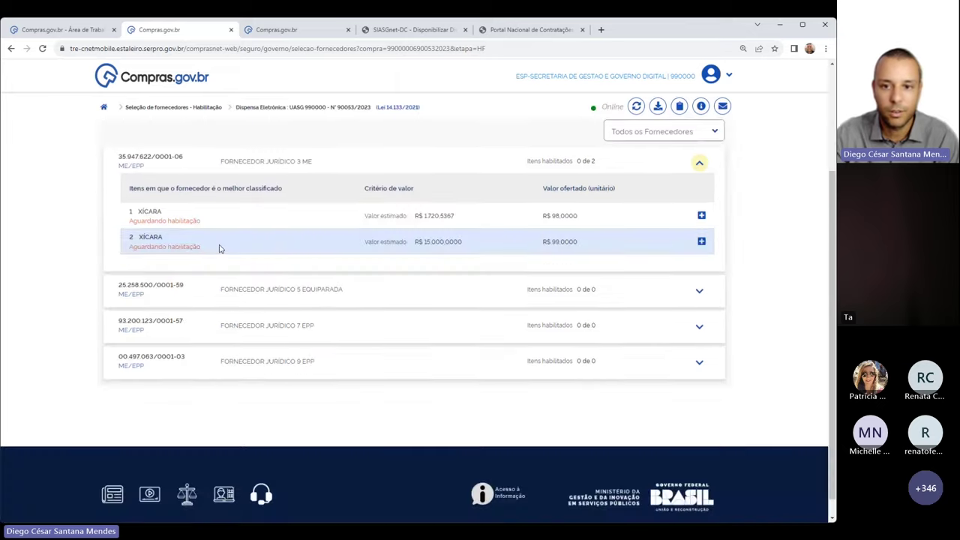
scroll(220, 249, up, 3)
scroll(221, 346, down, 1)
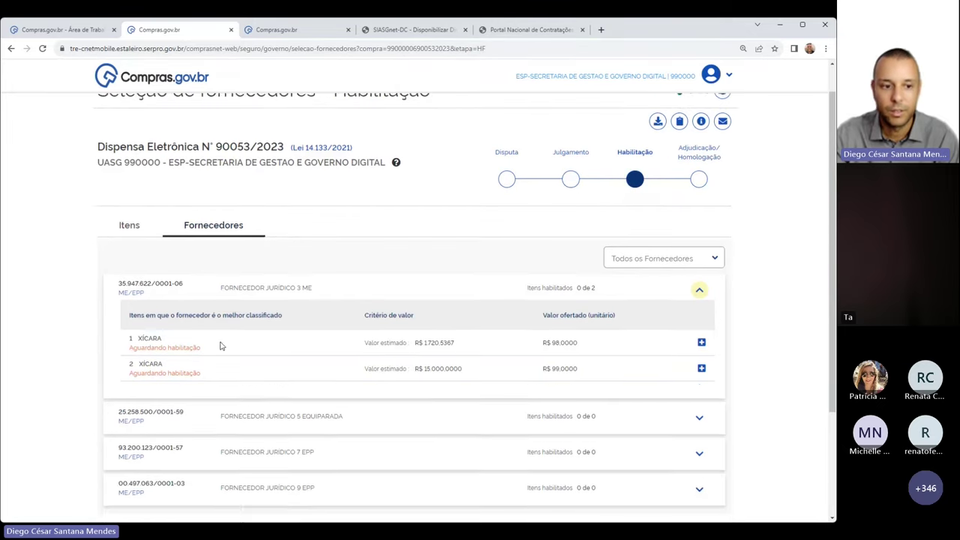
scroll(220, 346, down, 1)
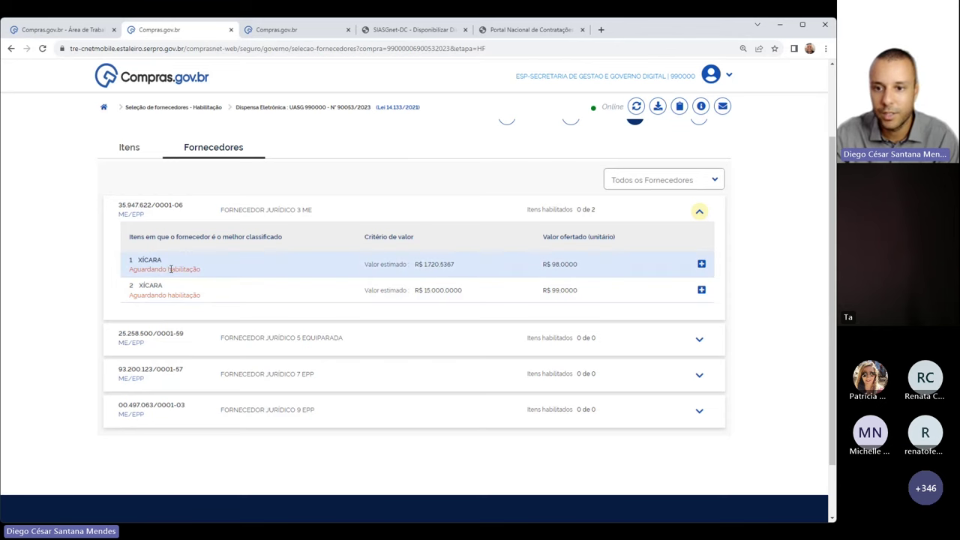
Open item 1 XÍCARA's qualification page and view the supplier's TR82_2023 (1).pdf attachment
click(701, 264)
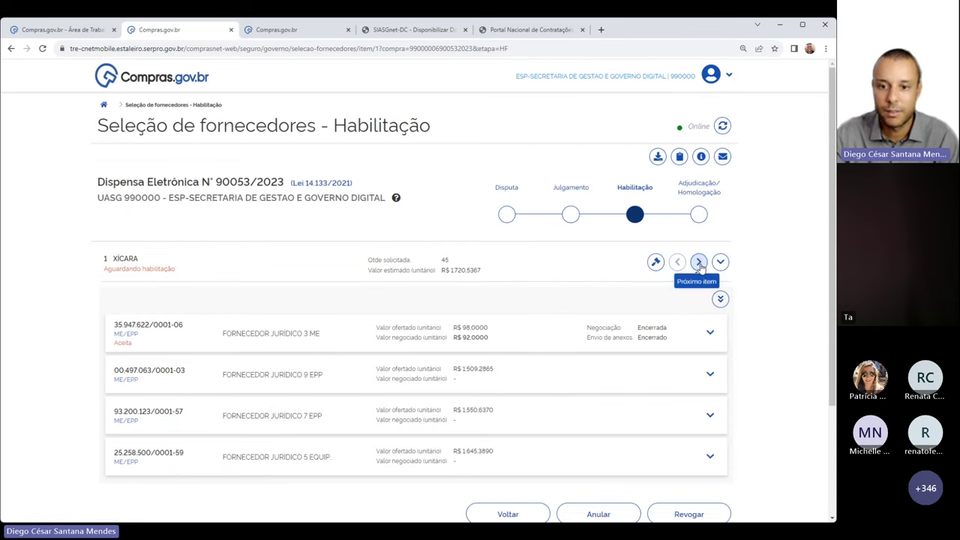
scroll(367, 315, down, 1)
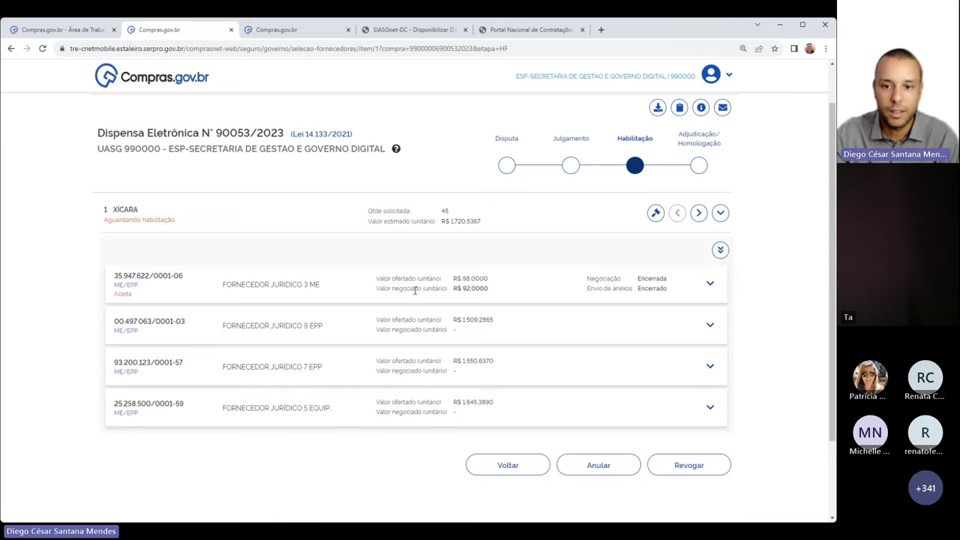
click(710, 284)
scroll(326, 308, down, 1)
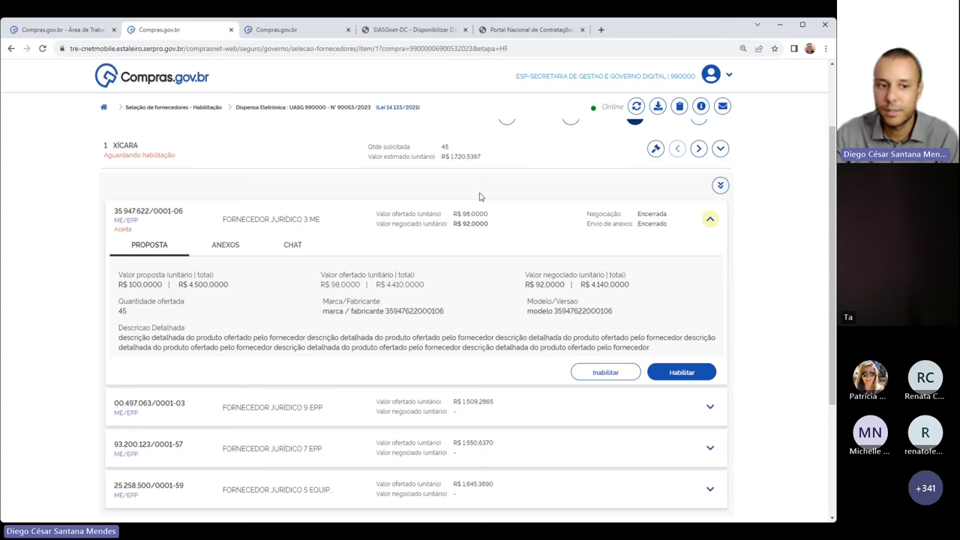
click(227, 245)
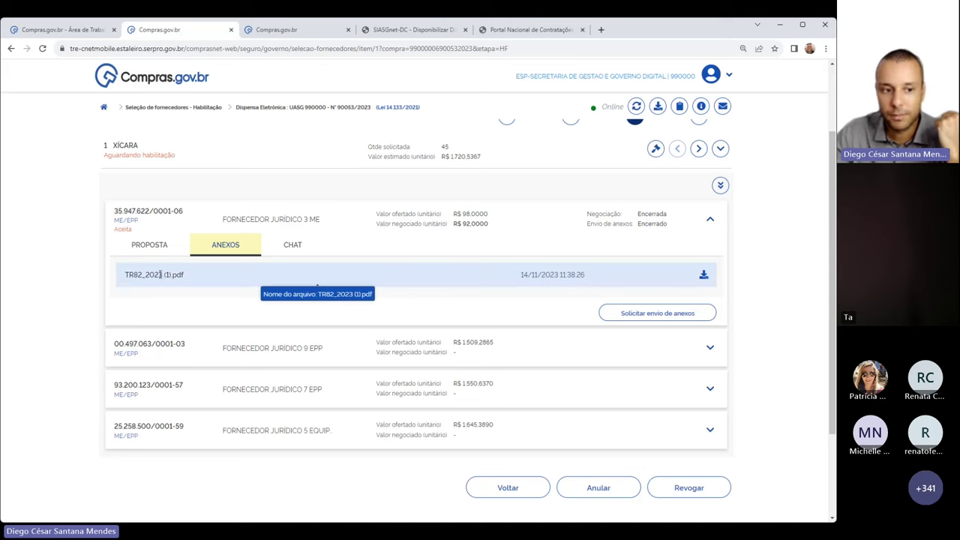
Note the TR82_2023 (1).pdf attachment, then read item 1's chat with FORNECEDOR JURÍDICO 3 ME
drag(126, 274, 197, 277)
click(274, 282)
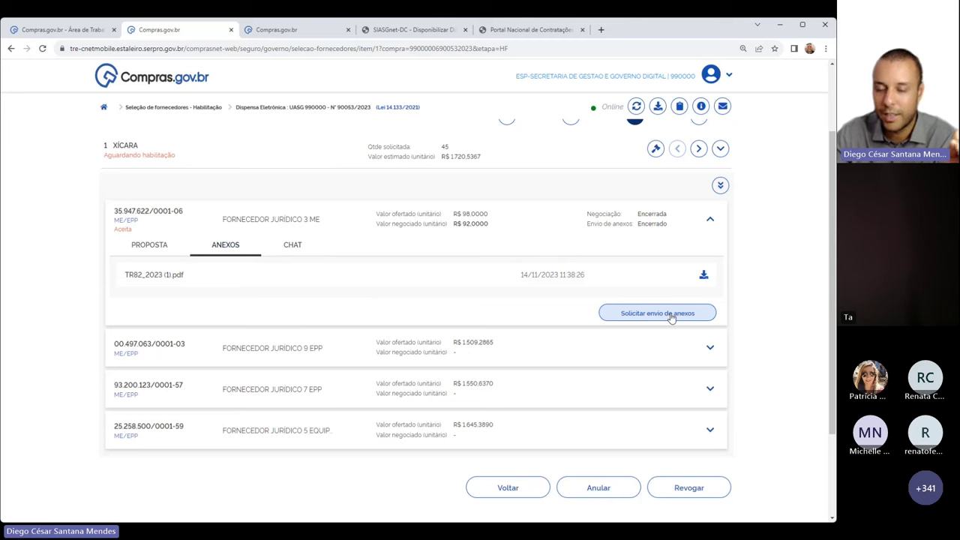
click(293, 245)
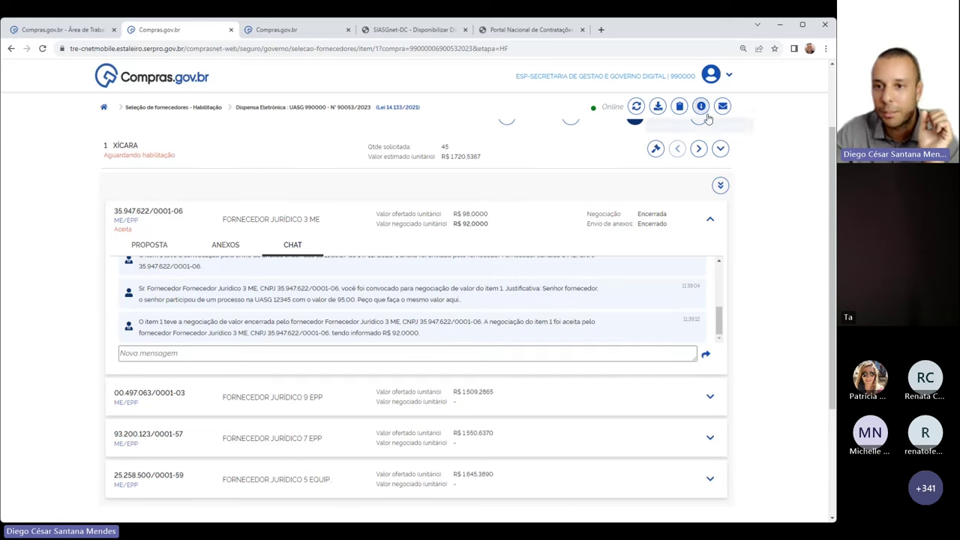
click(721, 106)
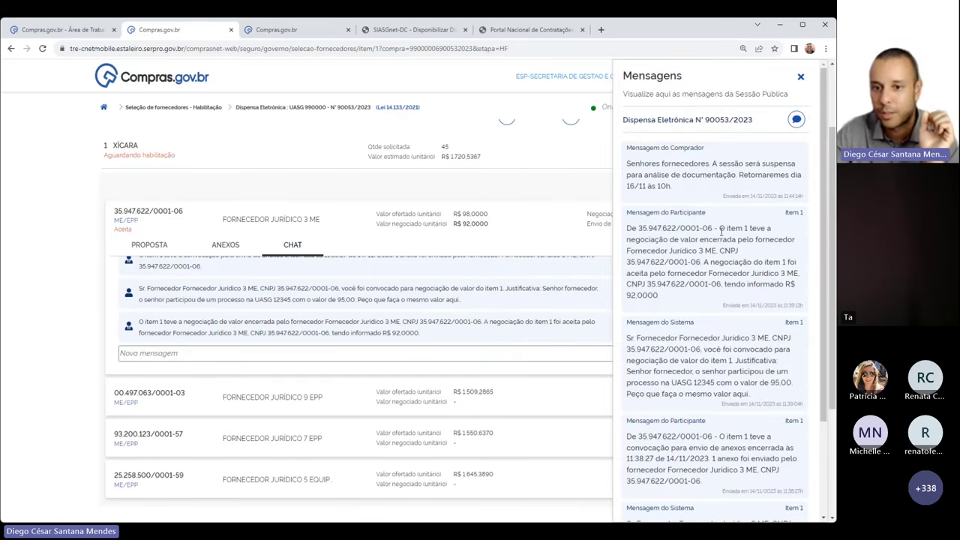
scroll(720, 231, down, 1)
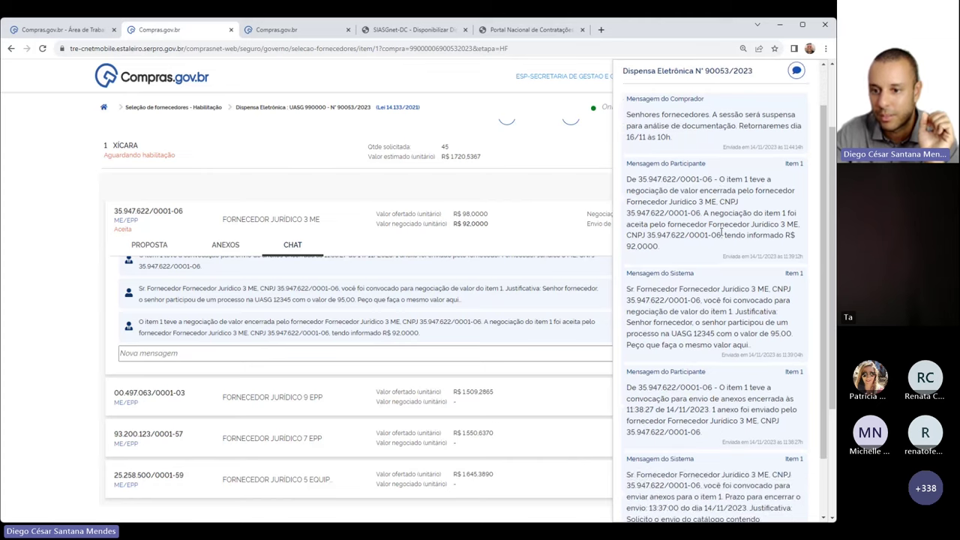
scroll(710, 248, down, 1)
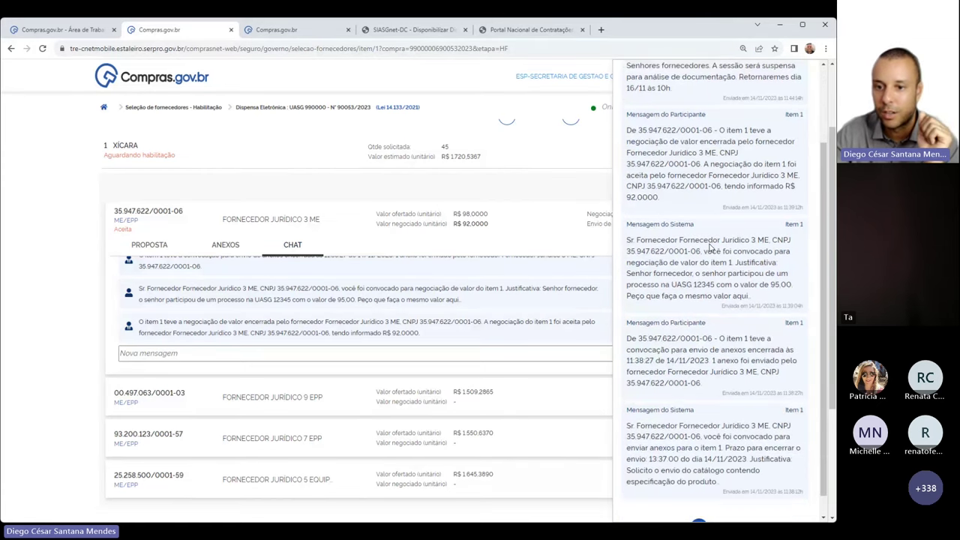
drag(704, 250, 710, 263)
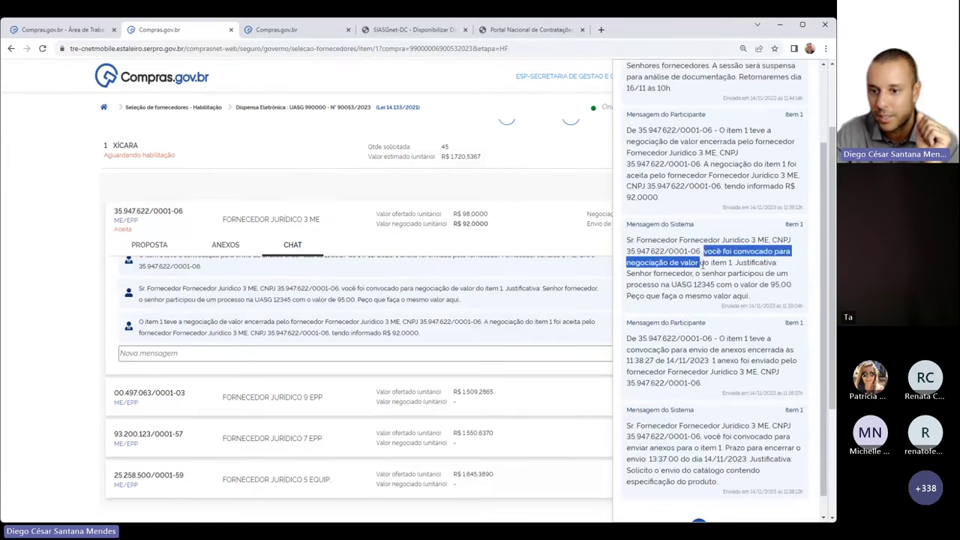
scroll(716, 330, down, 2)
scroll(716, 330, down, 2)
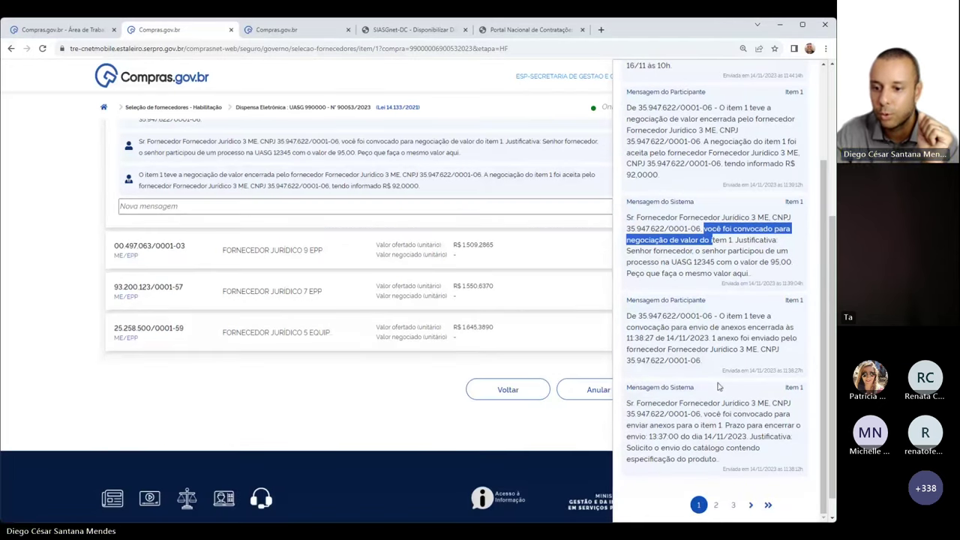
scroll(716, 388, up, 3)
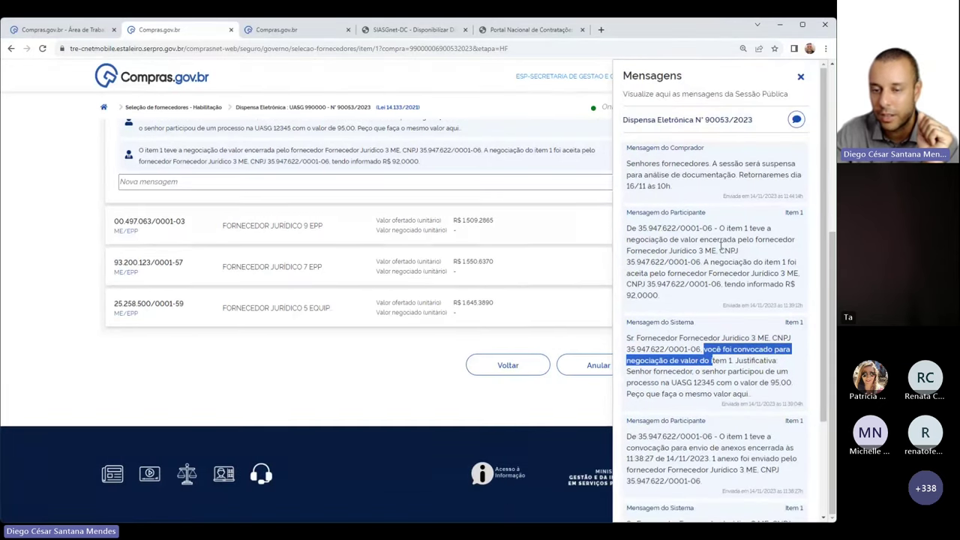
scroll(496, 245, up, 8)
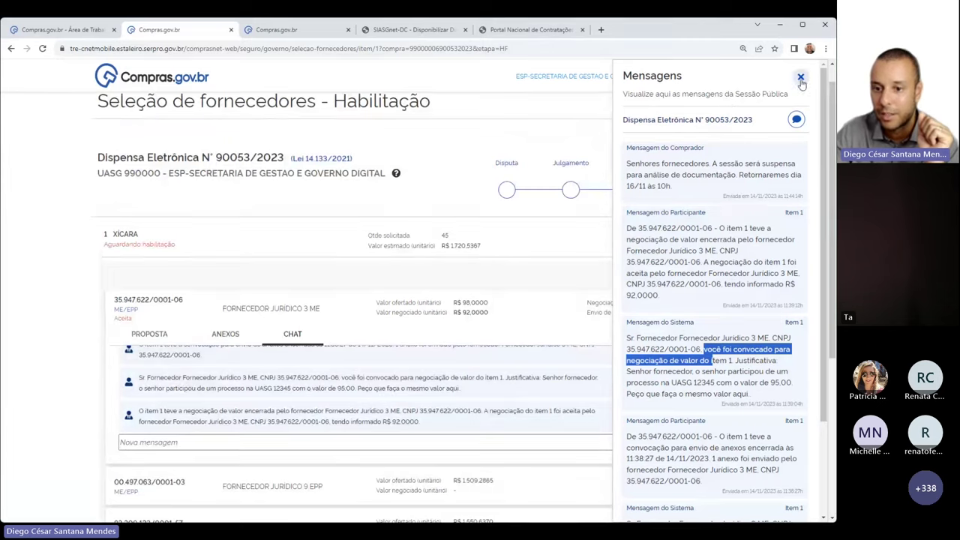
click(800, 76)
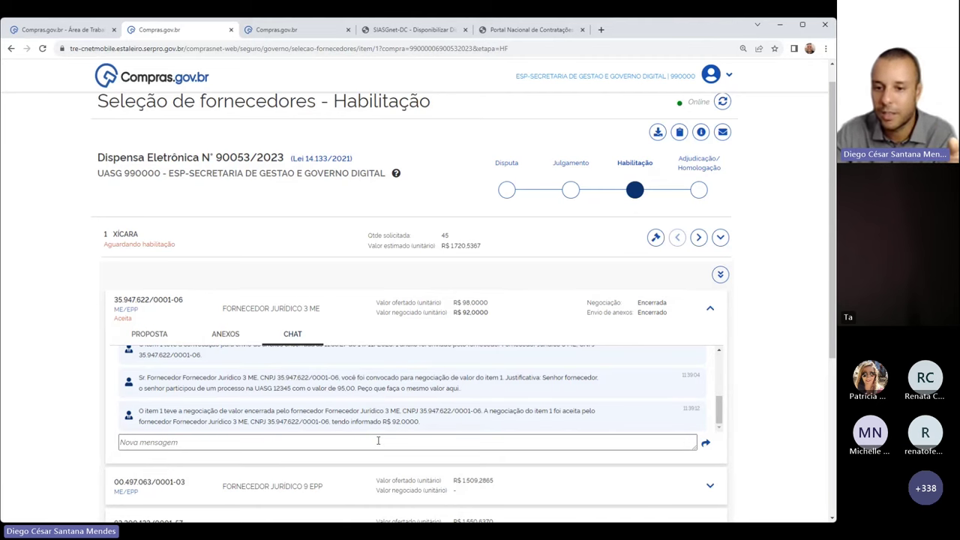
scroll(759, 270, down, 3)
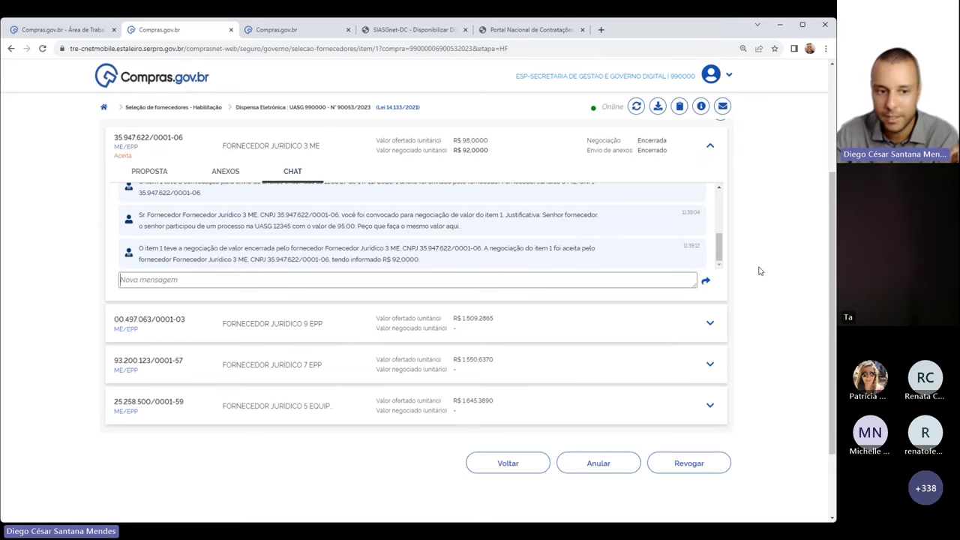
Show the item 1 proposal again: 45 units at R$ 92,0000, totalling R$ 4.140,0000
scroll(380, 243, up, 5)
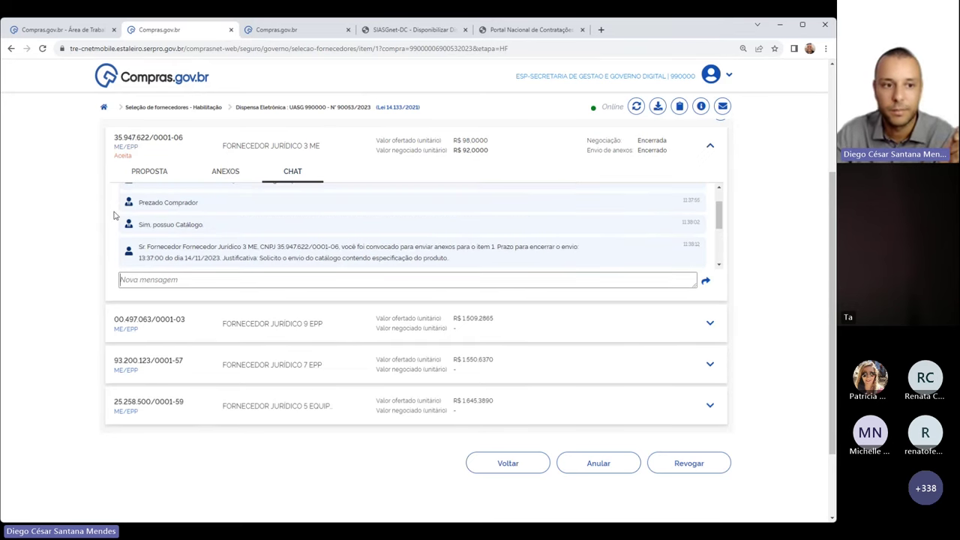
click(142, 172)
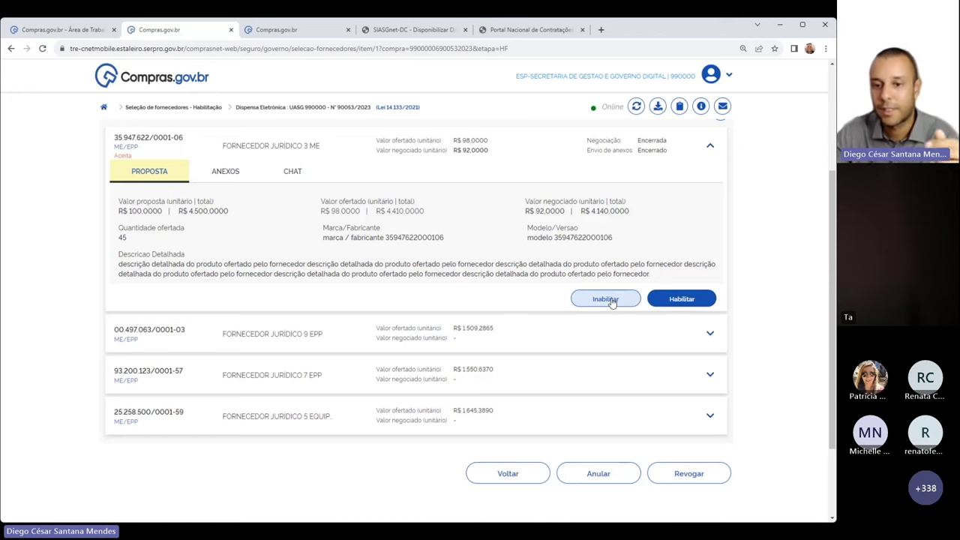
scroll(611, 302, up, 3)
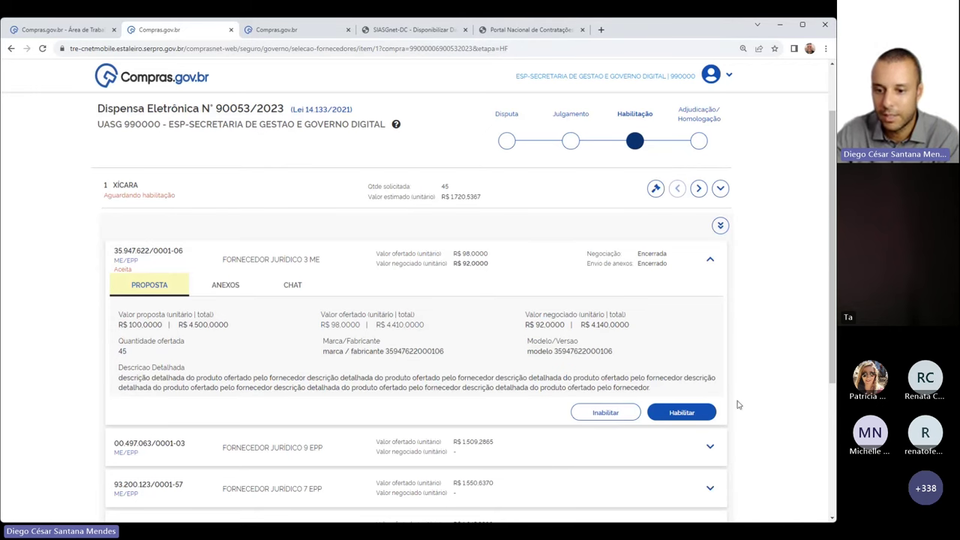
Habilitate FORNECEDOR JURÍDICO 3 ME's R$ 92,0000 item 1 proposal and confirm the dialog
click(698, 417)
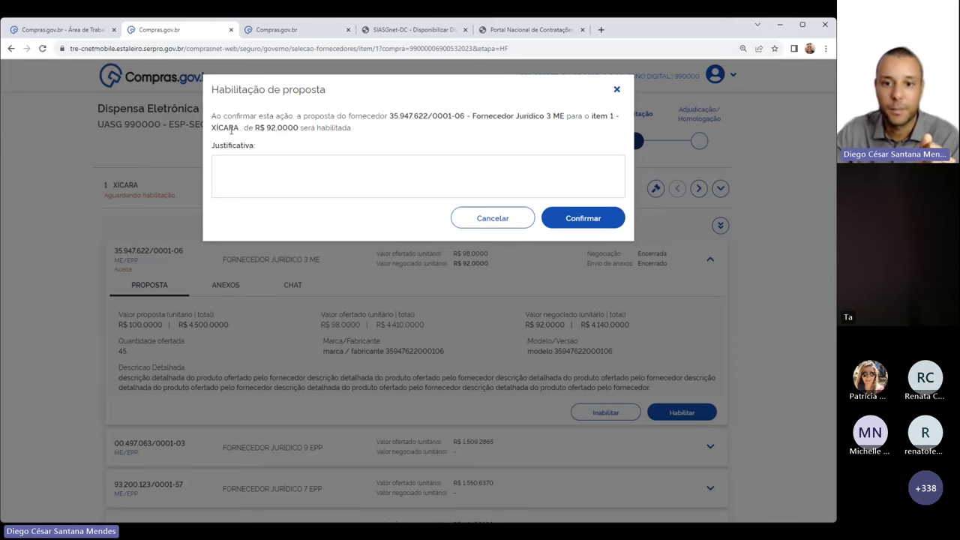
click(576, 219)
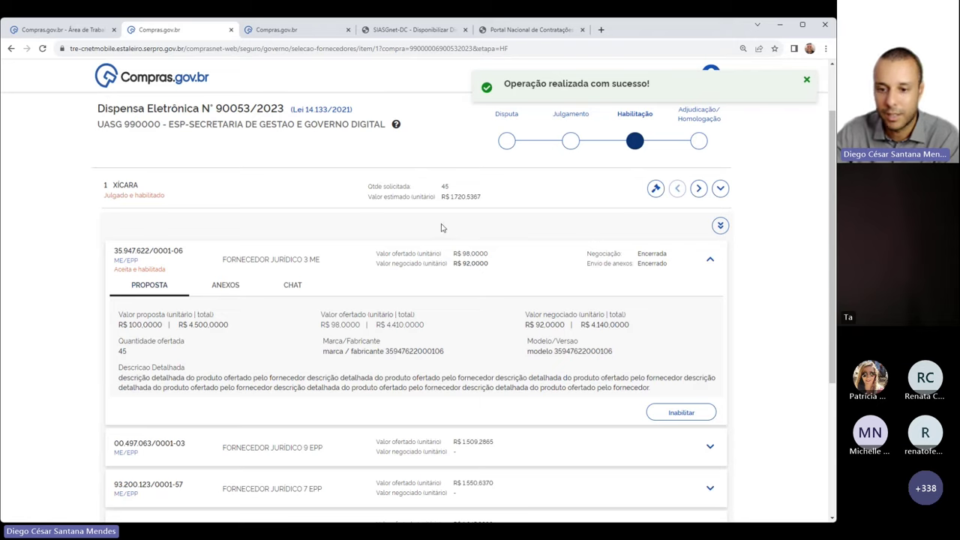
scroll(441, 228, down, 3)
scroll(441, 228, up, 4)
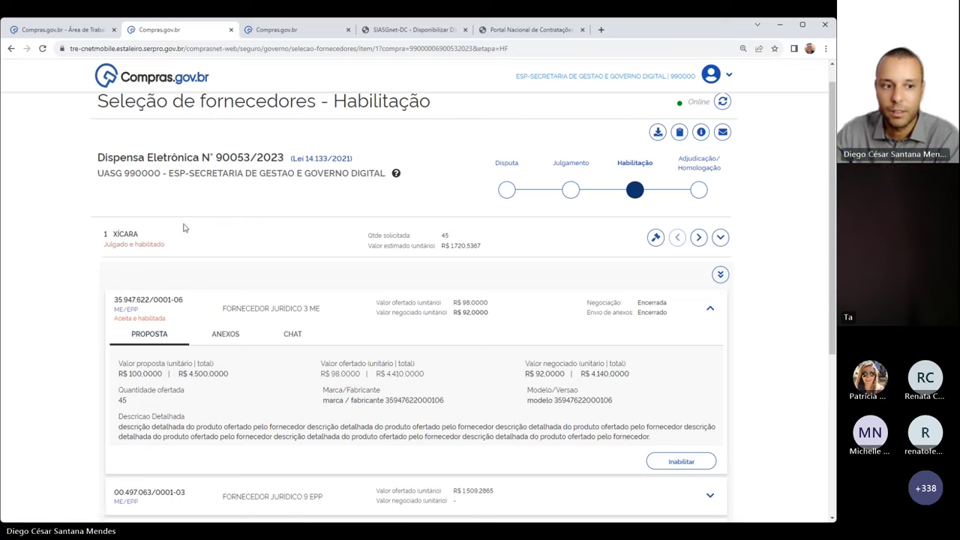
Review item 1's Julgado e habilitado supplier proposals, then advance to item 2 XÍCARA's qualification list
drag(103, 244, 164, 248)
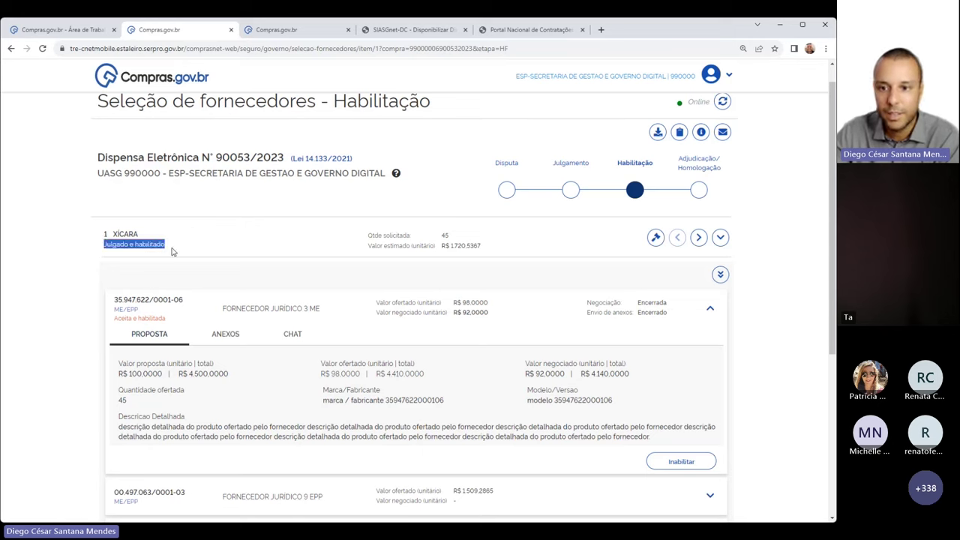
click(176, 252)
click(718, 275)
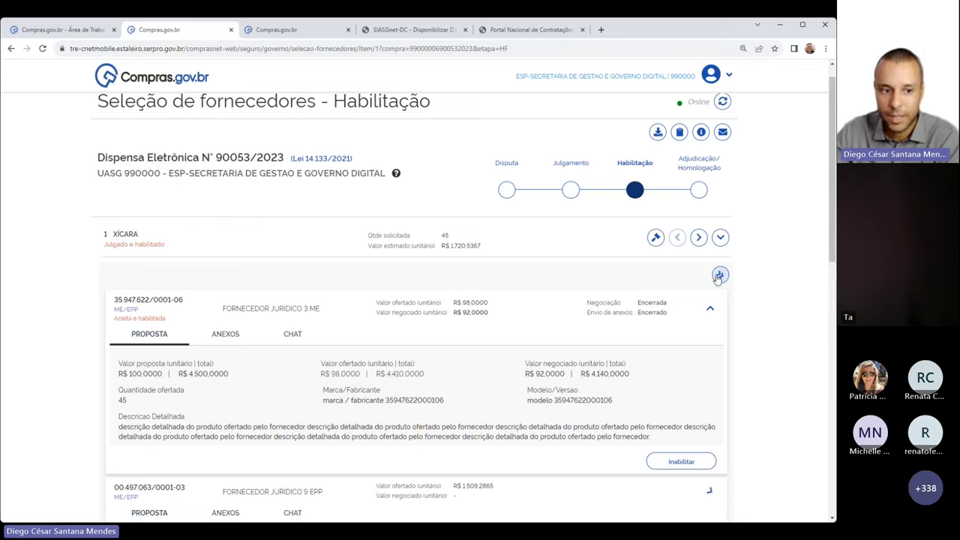
click(709, 308)
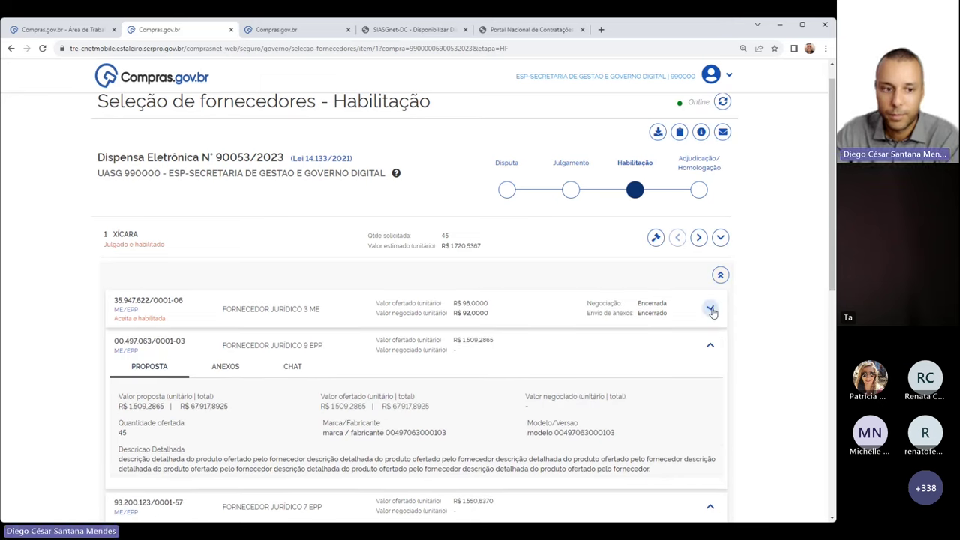
click(711, 349)
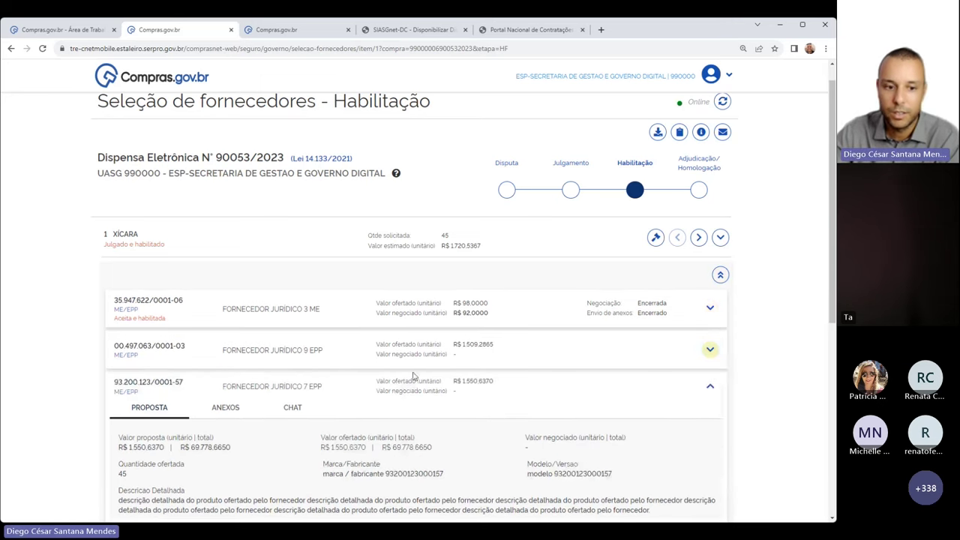
click(720, 274)
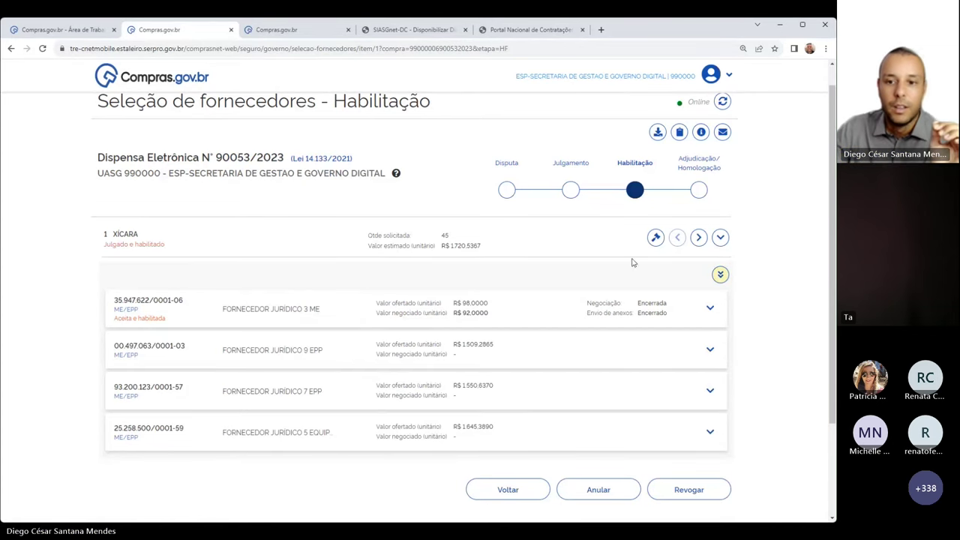
click(698, 239)
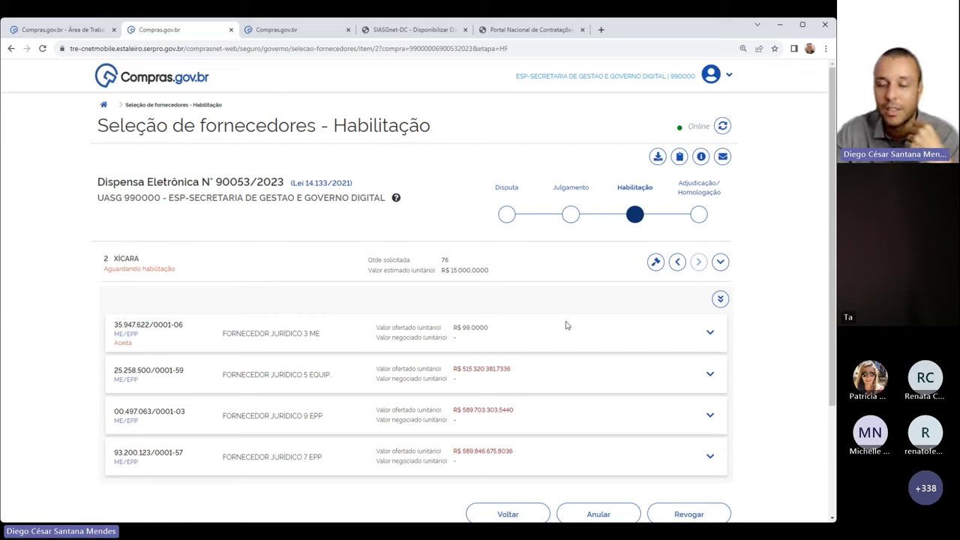
Qualify FORNECEDOR JURÍDICO 3 ME's accepted item 2 proposal, leaving XÍCARA Julgado e habilitado
drag(222, 333, 325, 336)
click(709, 332)
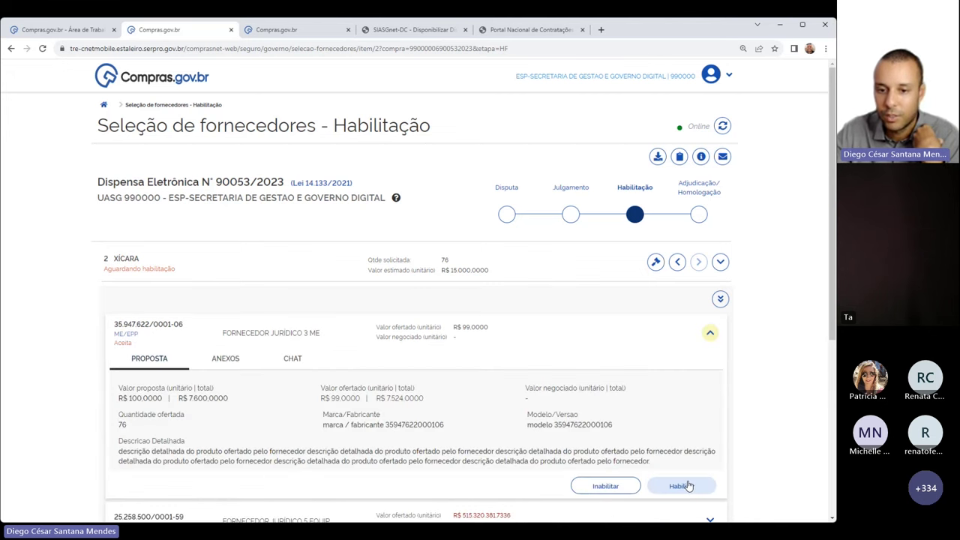
click(681, 485)
click(547, 218)
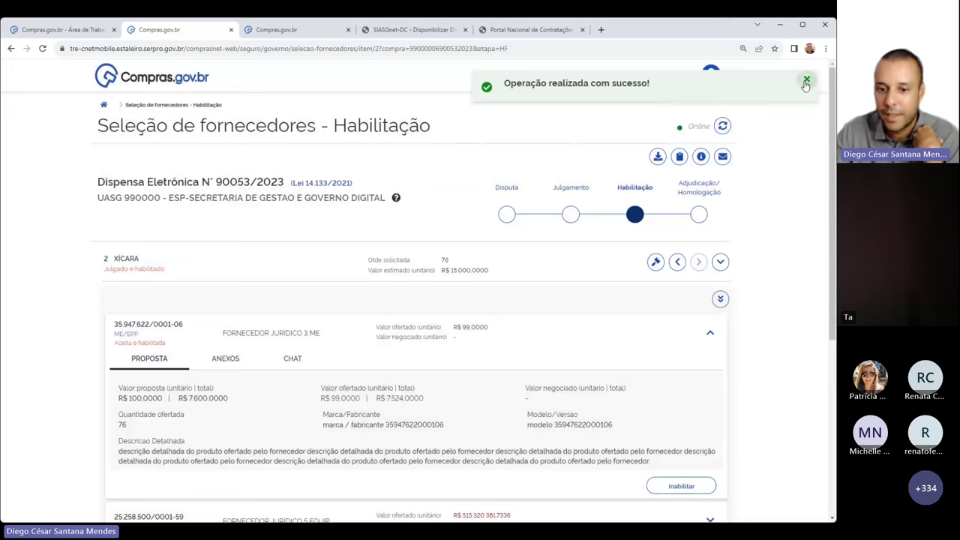
click(806, 81)
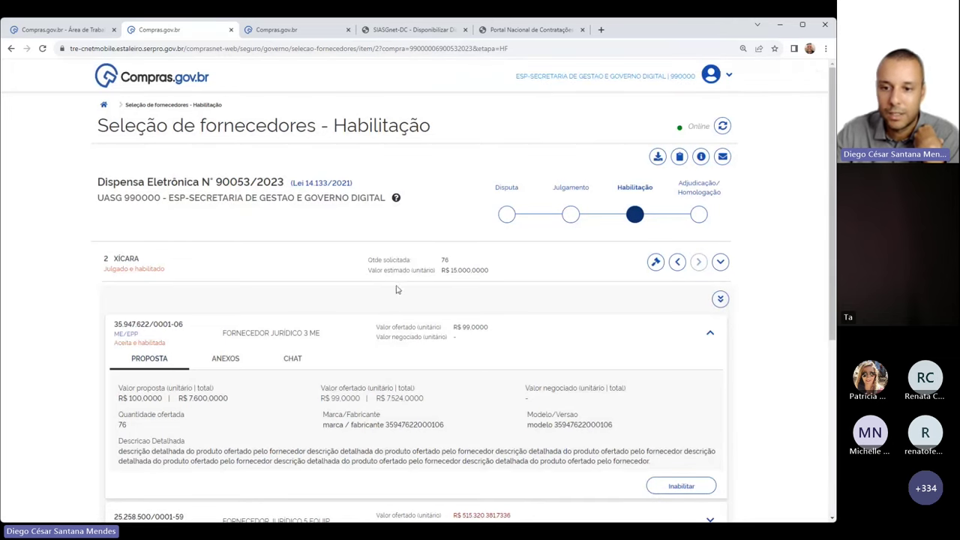
click(709, 332)
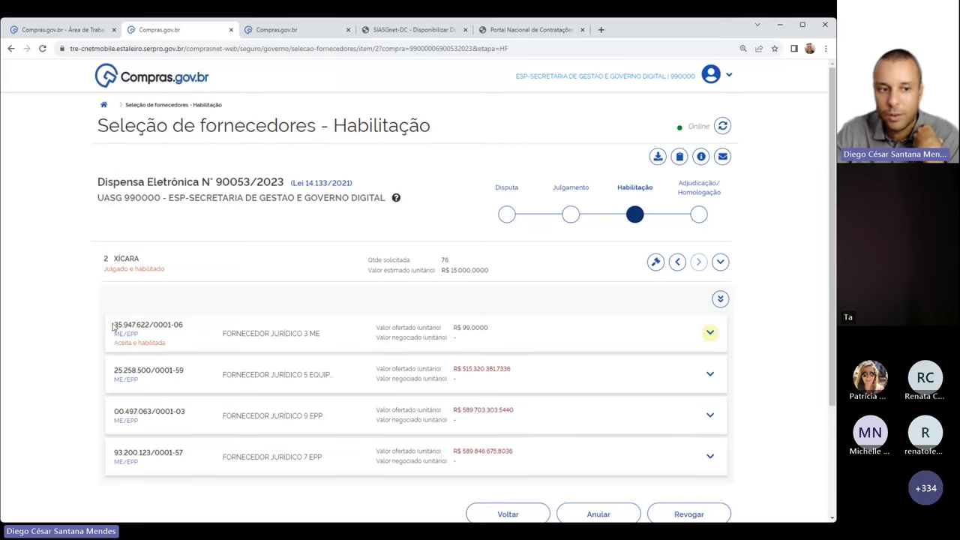
drag(107, 270, 170, 275)
click(172, 275)
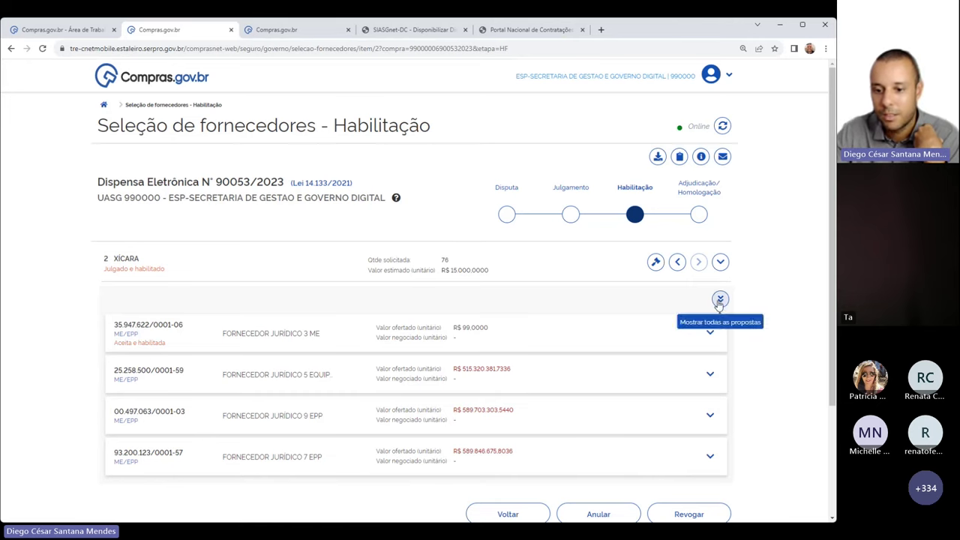
Open the Adjudicação/Homologação stage and expand item 1's FORNECEDOR JURÍDICO 3 ME proposal
click(711, 193)
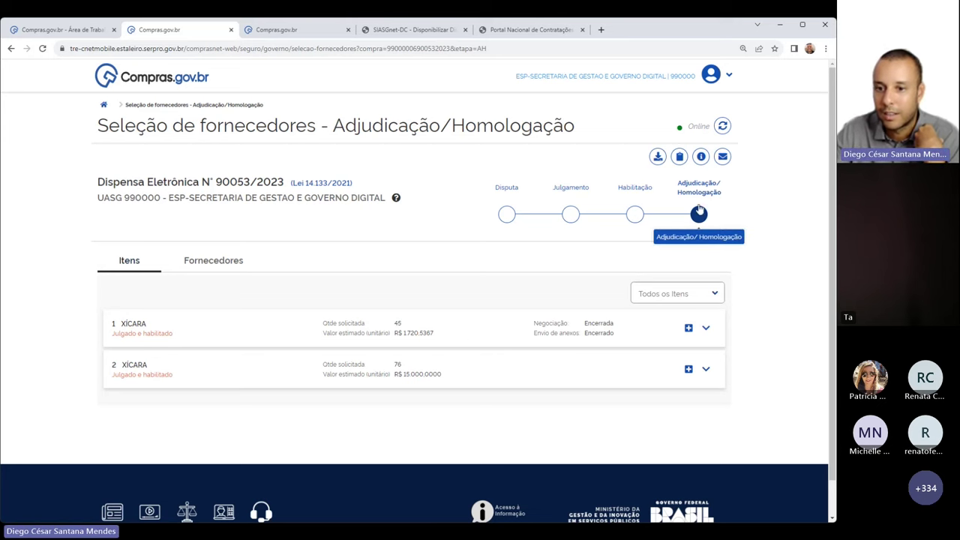
click(689, 328)
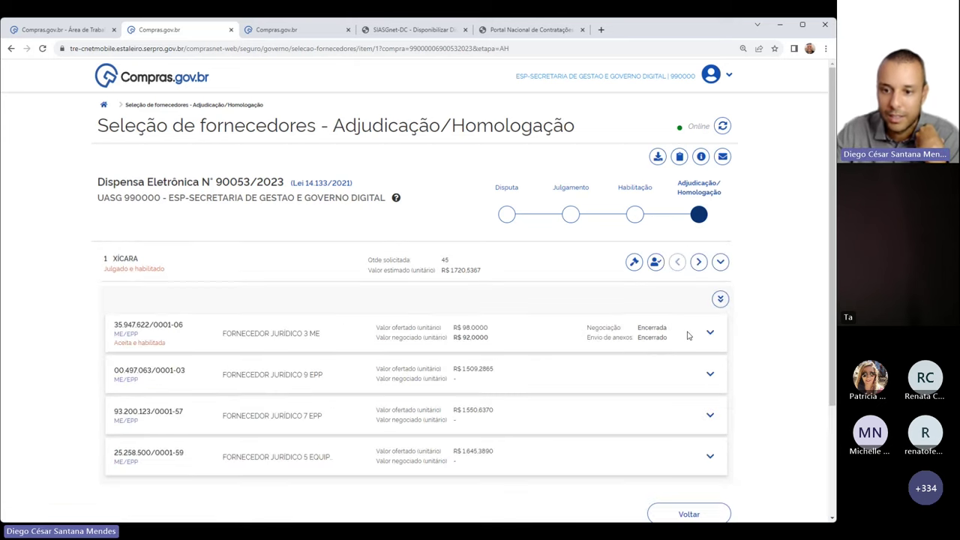
scroll(450, 300, down, 1)
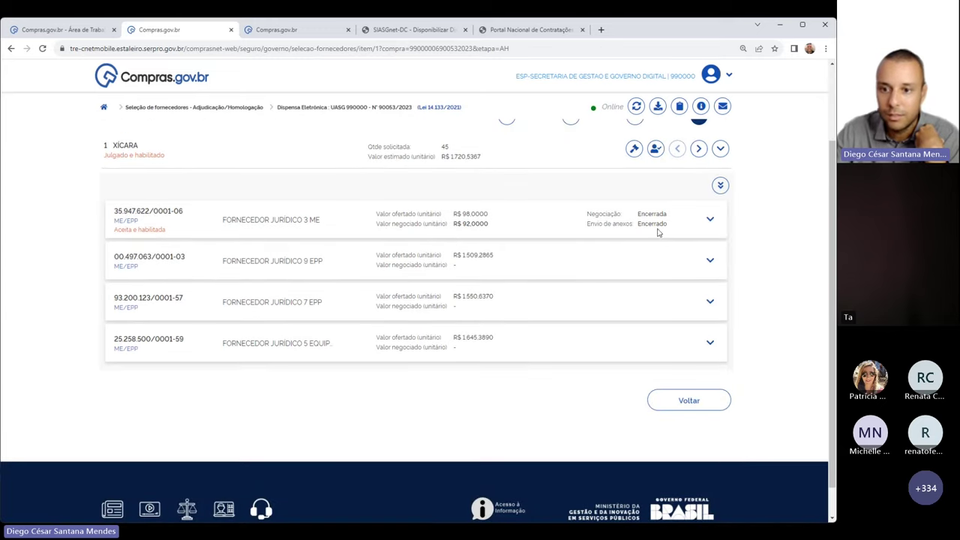
click(709, 220)
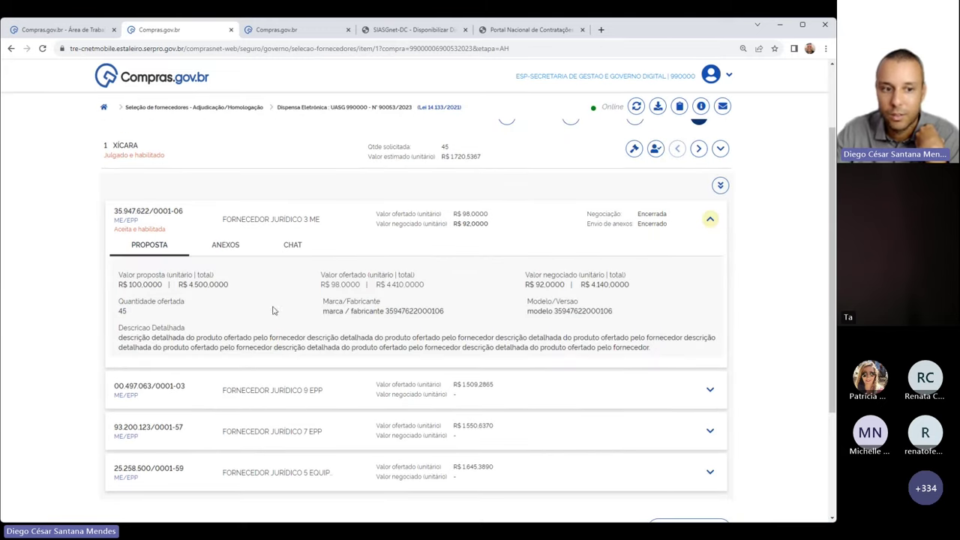
Check the supplier's ANEXOS, CHAT and PROPOSTA tabs for the R$ 92,0000 proposal
scroll(708, 382, down, 2)
scroll(490, 360, up, 2)
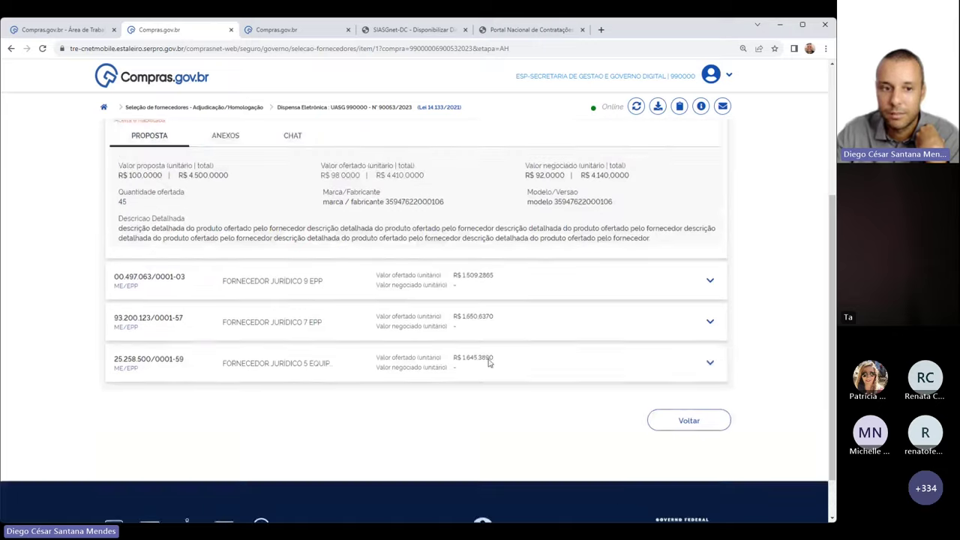
click(229, 206)
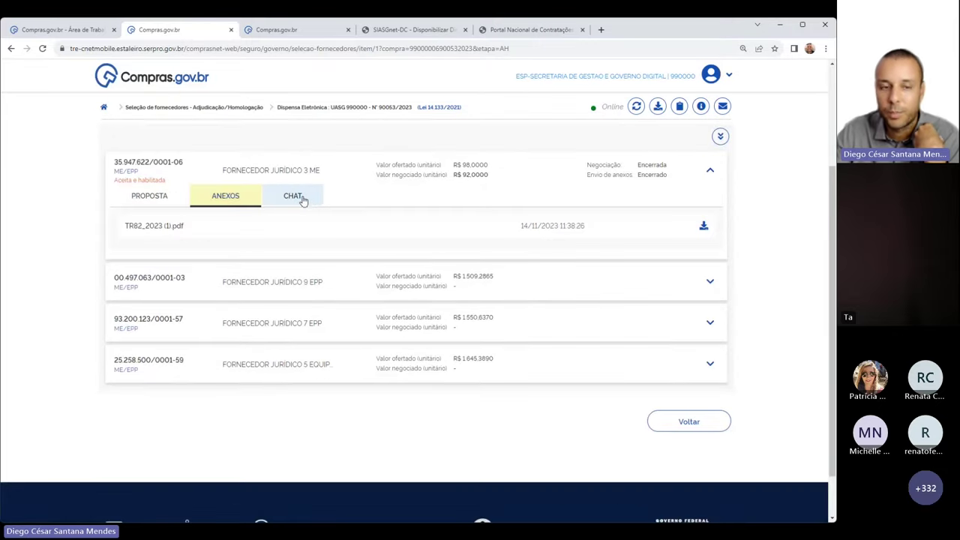
click(303, 201)
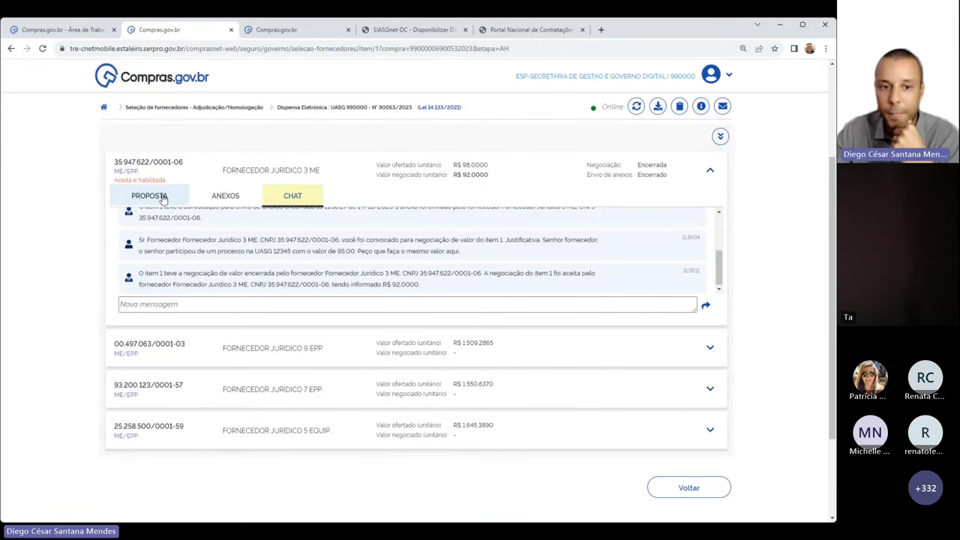
click(159, 196)
scroll(463, 290, up, 2)
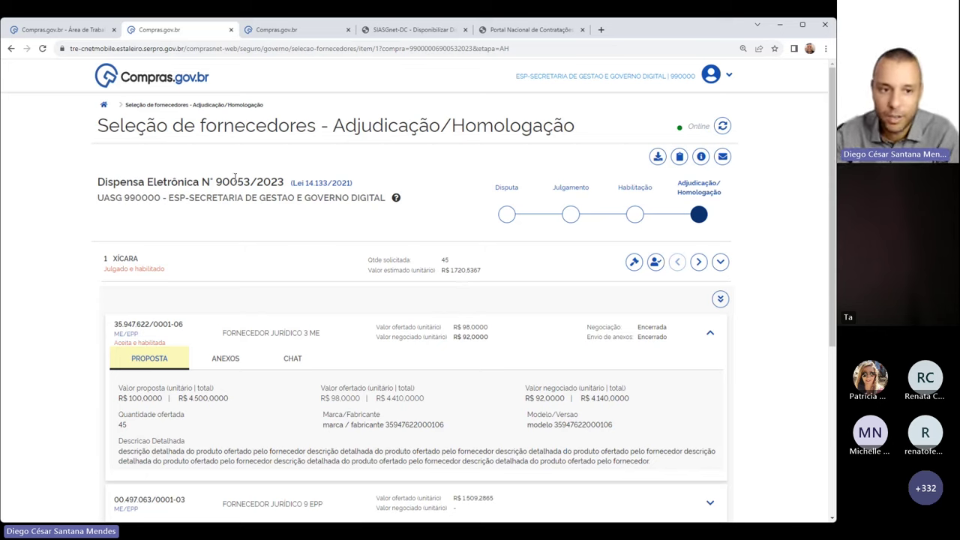
Point out dispensa 90053 and the Aceita e habilitada status, then collapse the winning proposal
drag(216, 181, 251, 183)
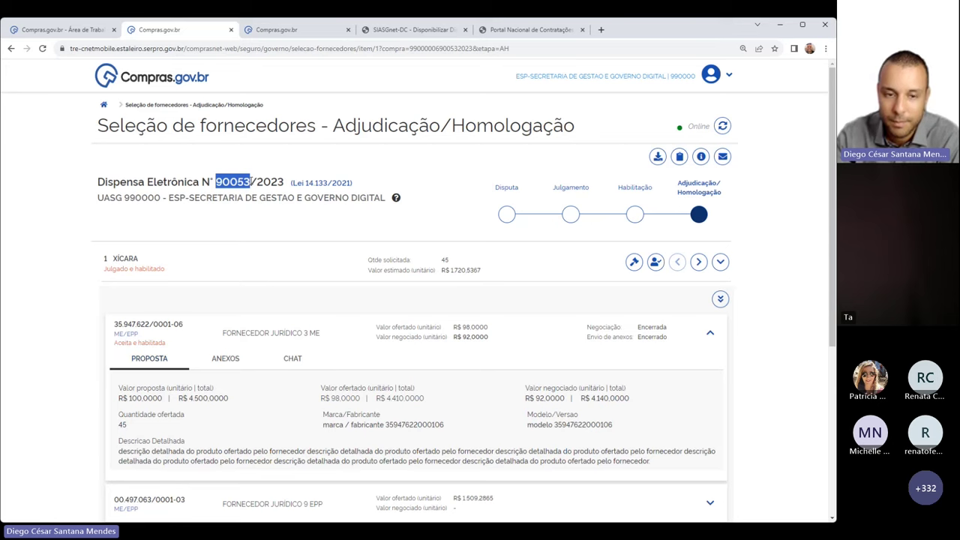
click(367, 232)
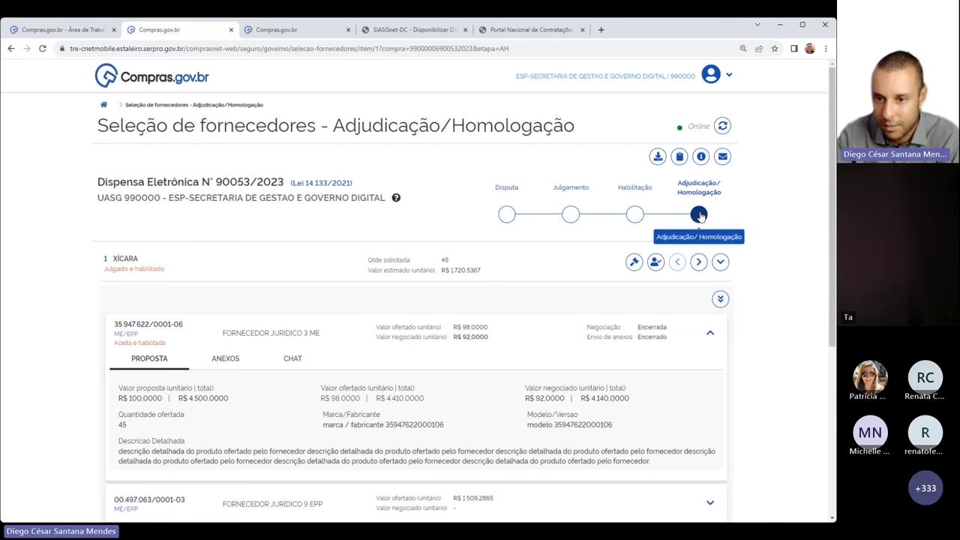
scroll(699, 216, down, 2)
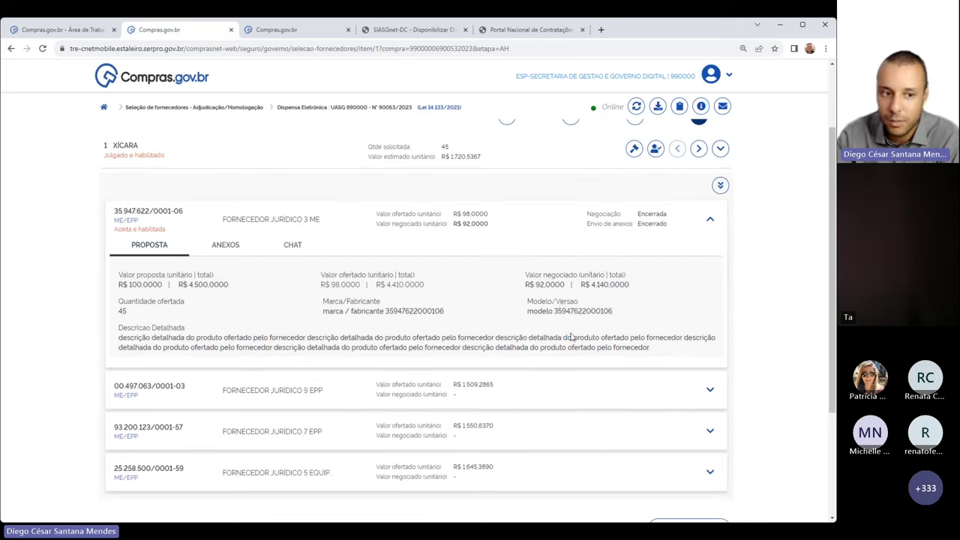
drag(114, 228, 170, 235)
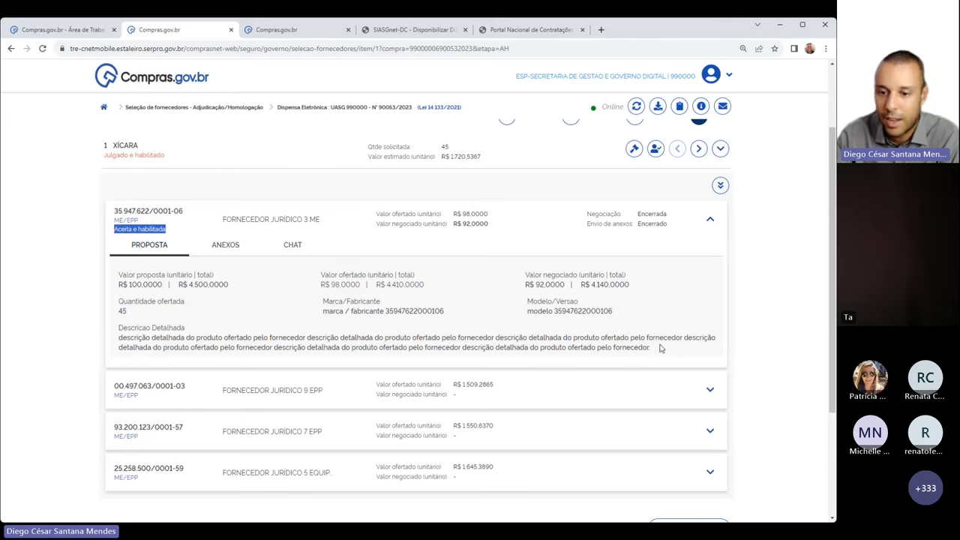
click(708, 219)
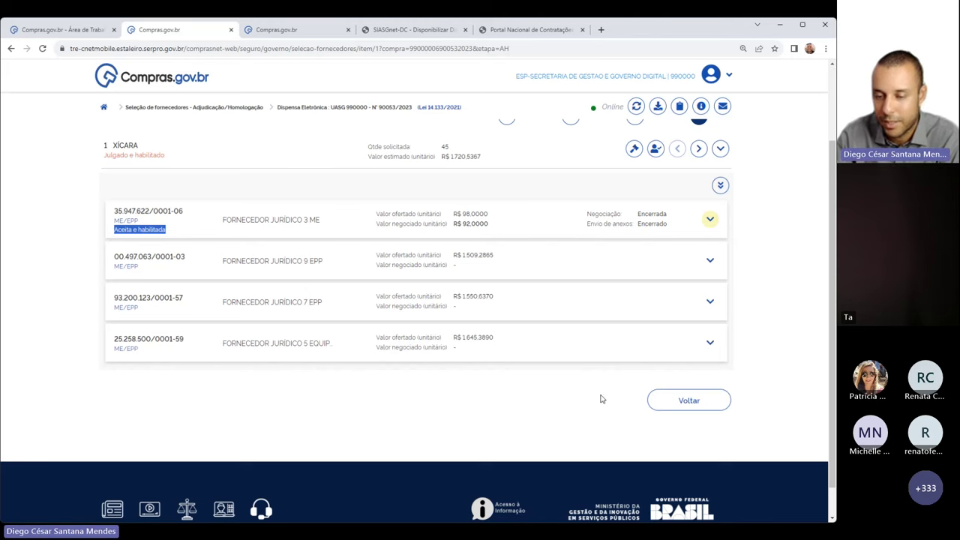
Glance at the downloads list, then return to the Itens list showing both XÍCARA items
scroll(627, 401, up, 3)
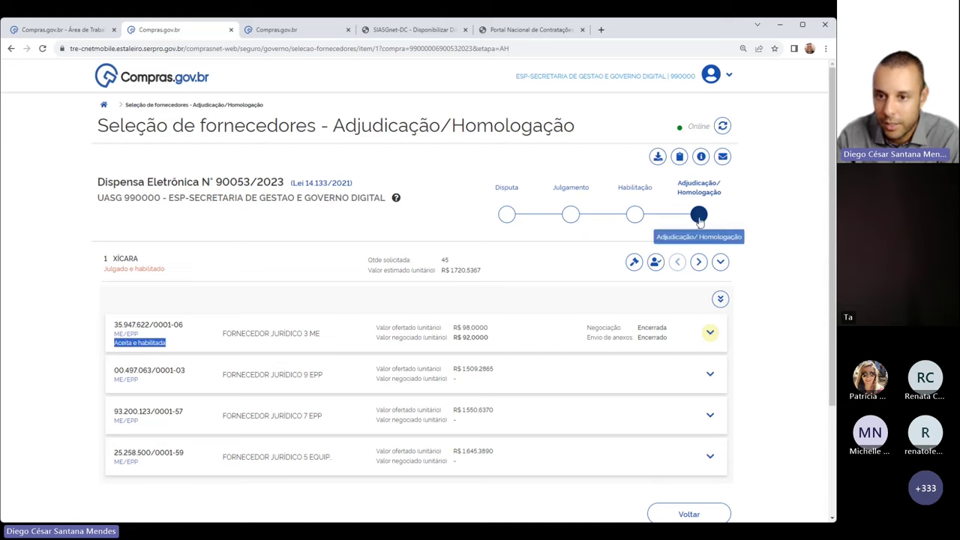
scroll(776, 300, down, 2)
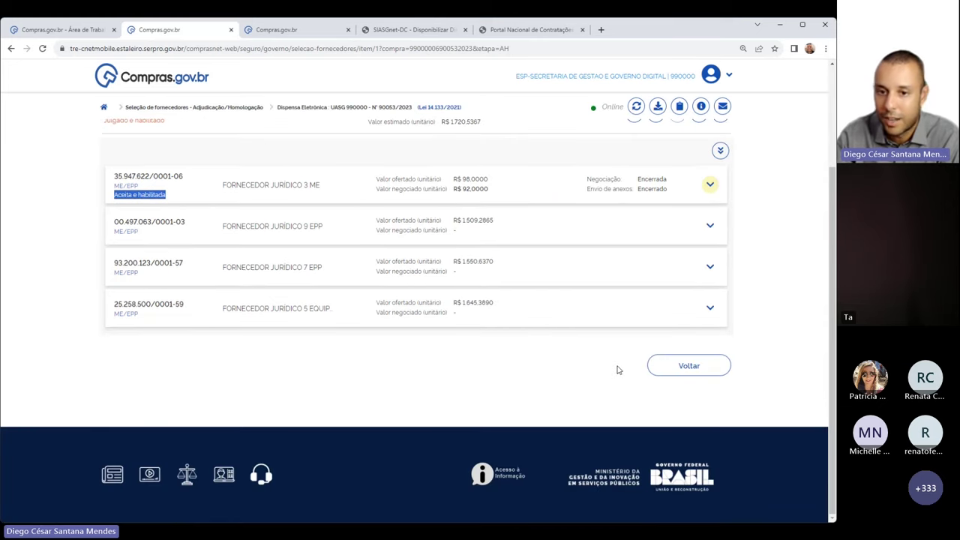
scroll(617, 369, up, 2)
scroll(617, 370, up, 1)
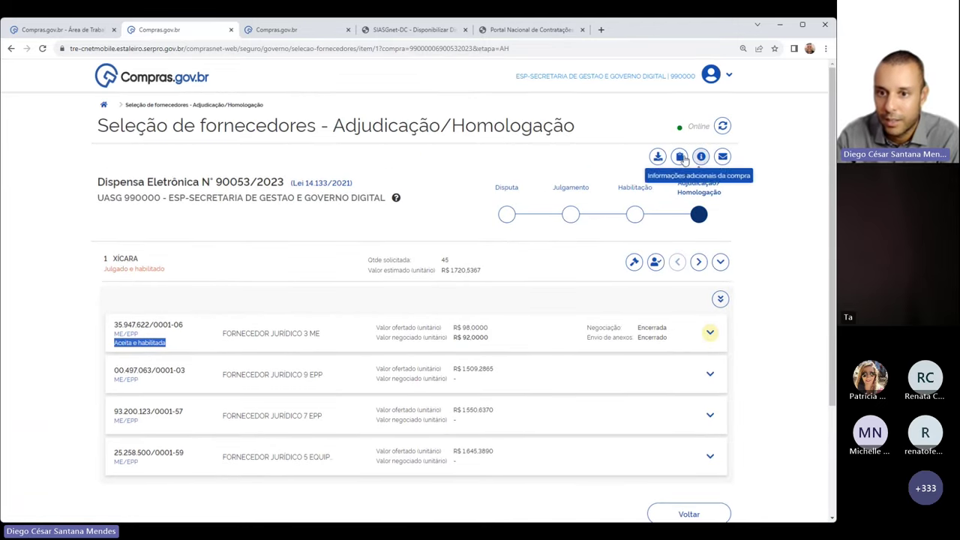
click(650, 157)
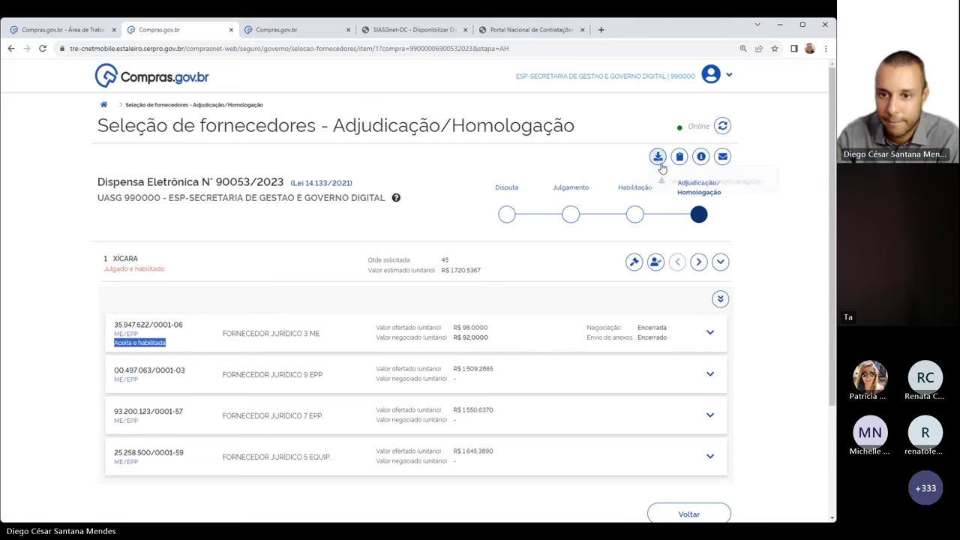
click(606, 153)
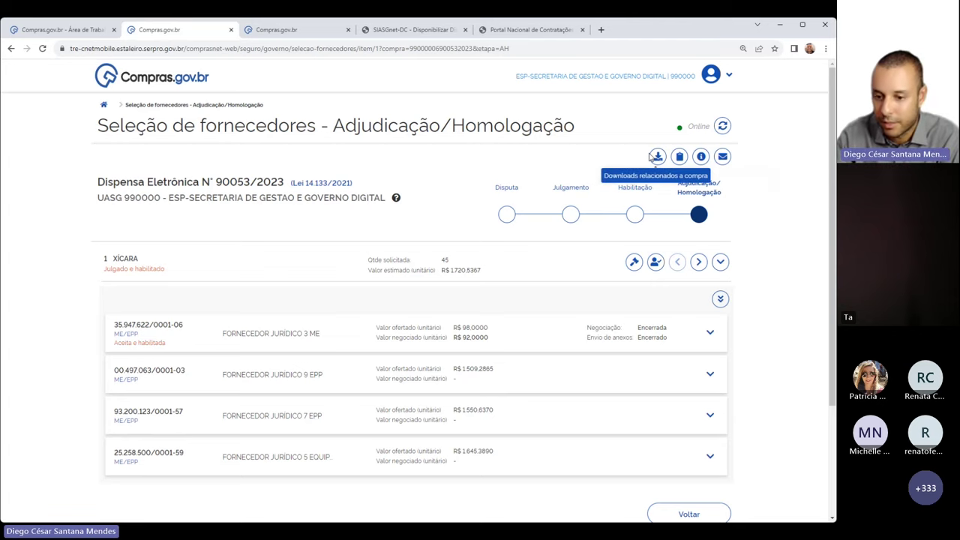
scroll(349, 278, down, 1)
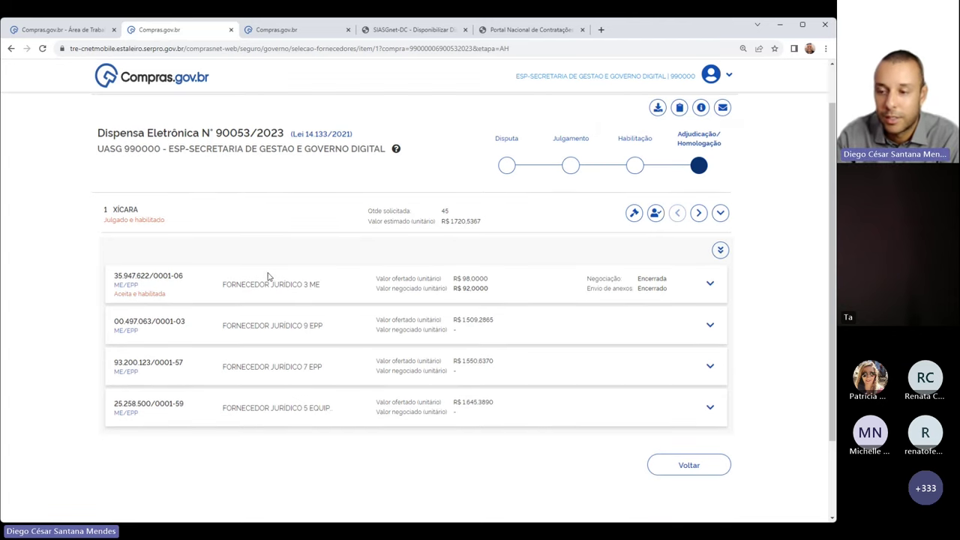
scroll(546, 322, up, 1)
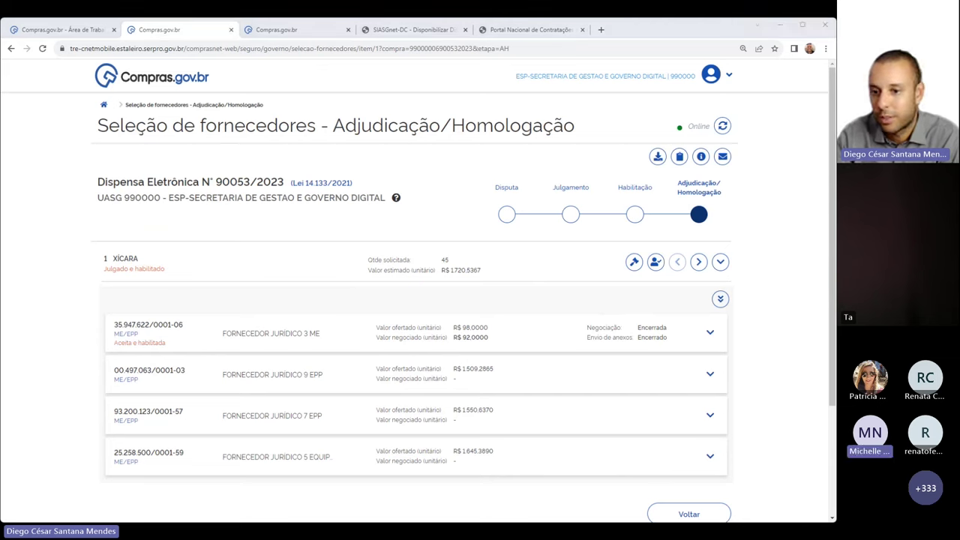
click(264, 233)
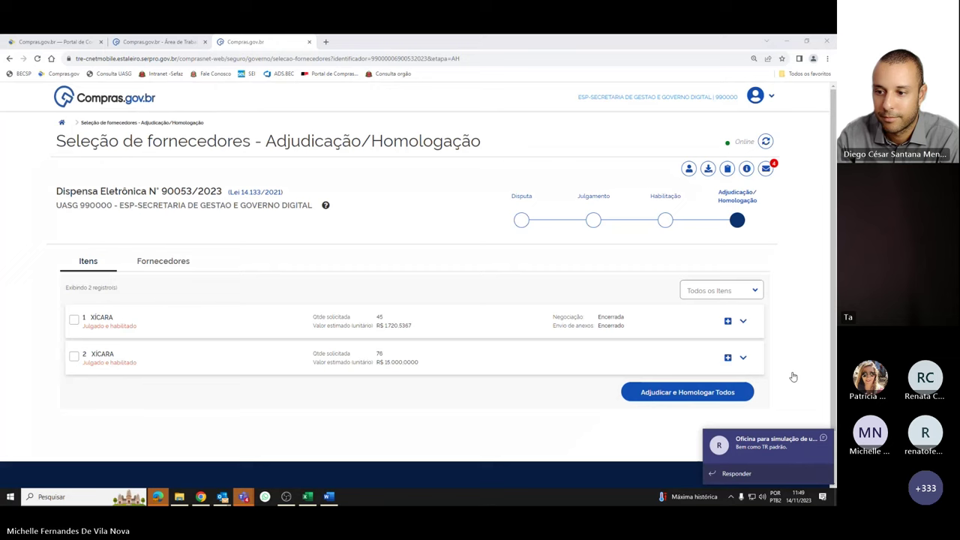
Select both XÍCARA items and confirm adjudicating and homologating them together
click(645, 396)
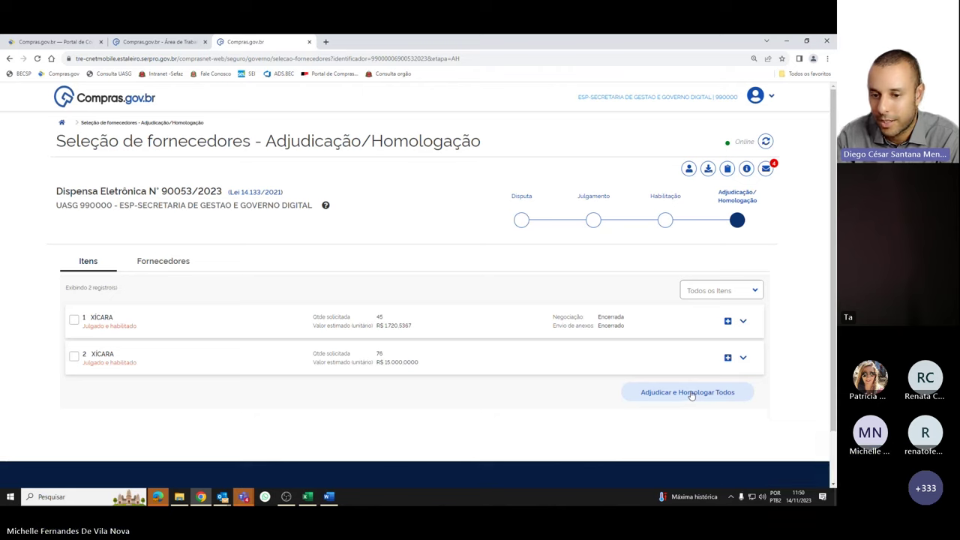
click(75, 320)
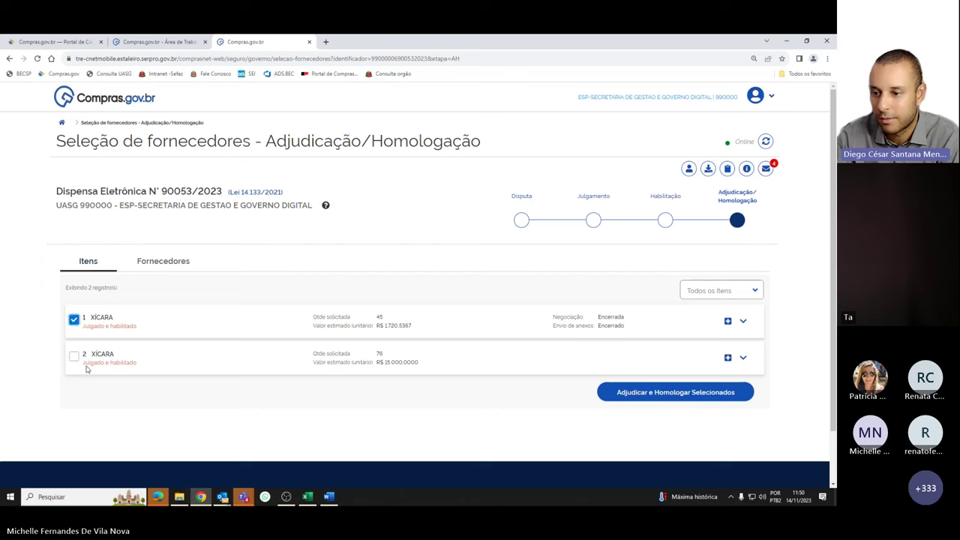
click(74, 357)
click(680, 393)
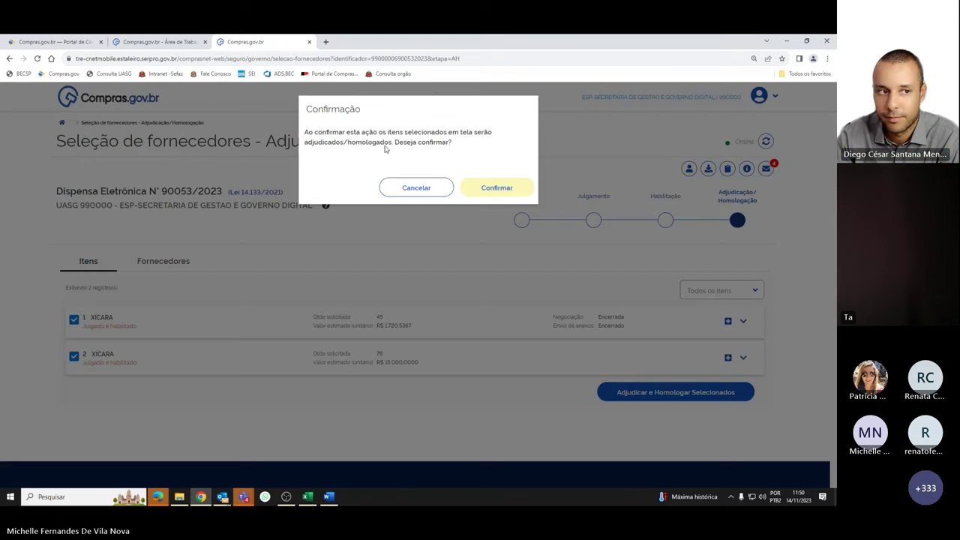
click(502, 191)
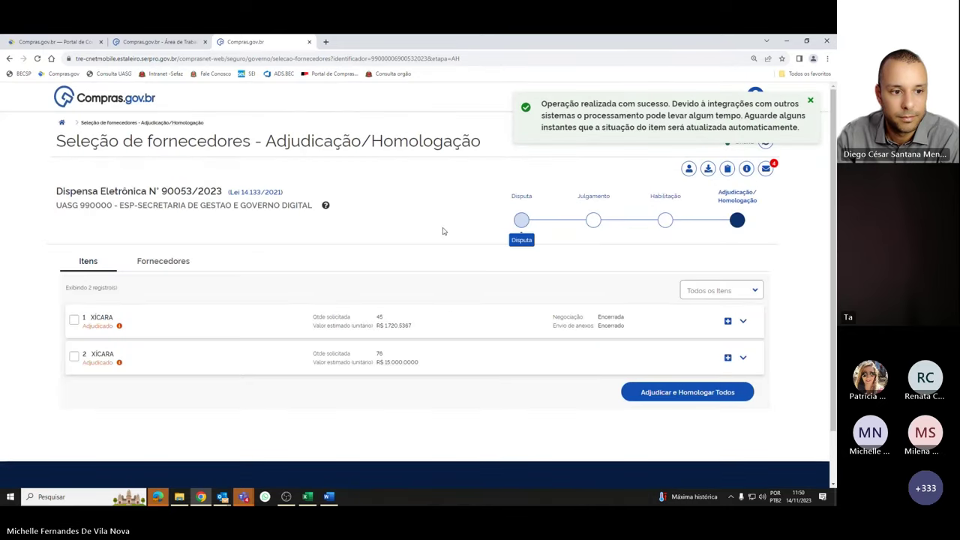
drag(84, 327, 147, 329)
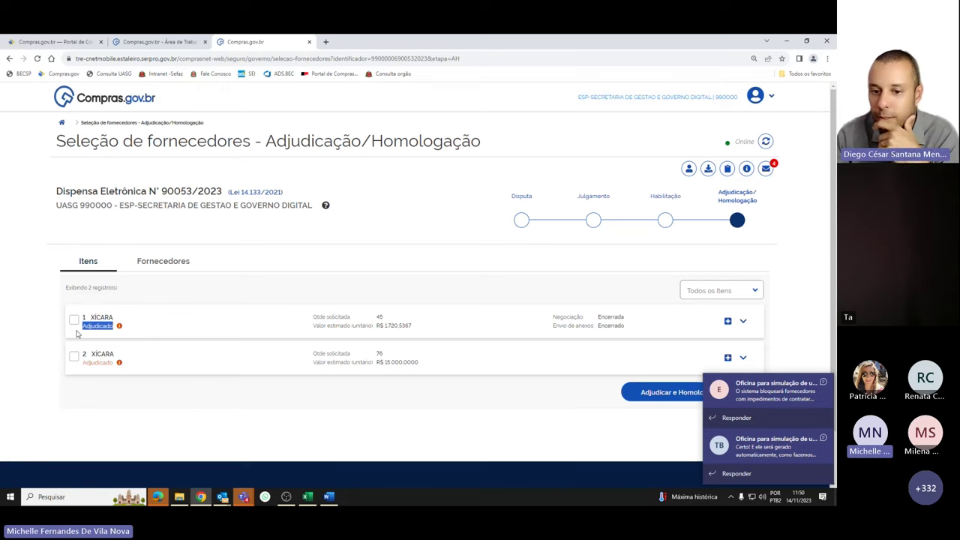
click(300, 395)
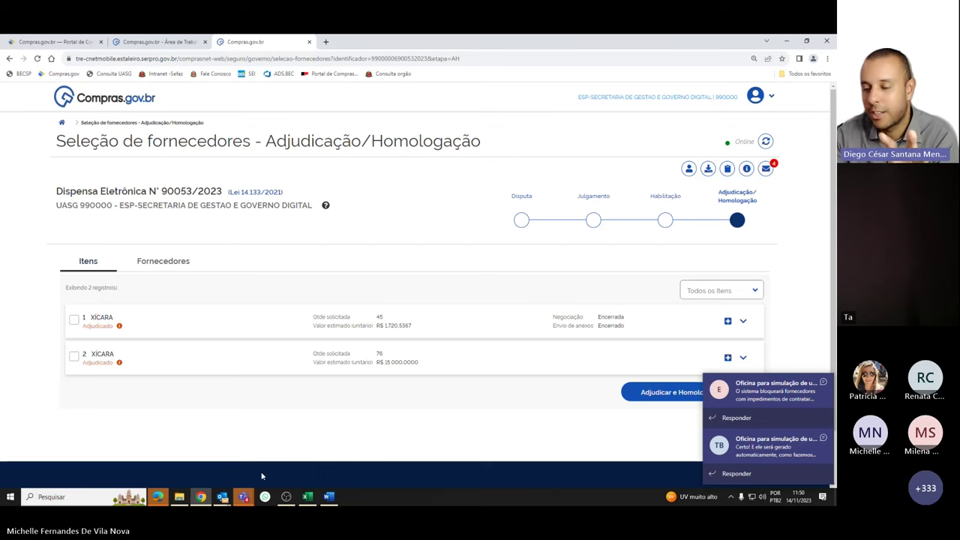
mouse_move(208, 502)
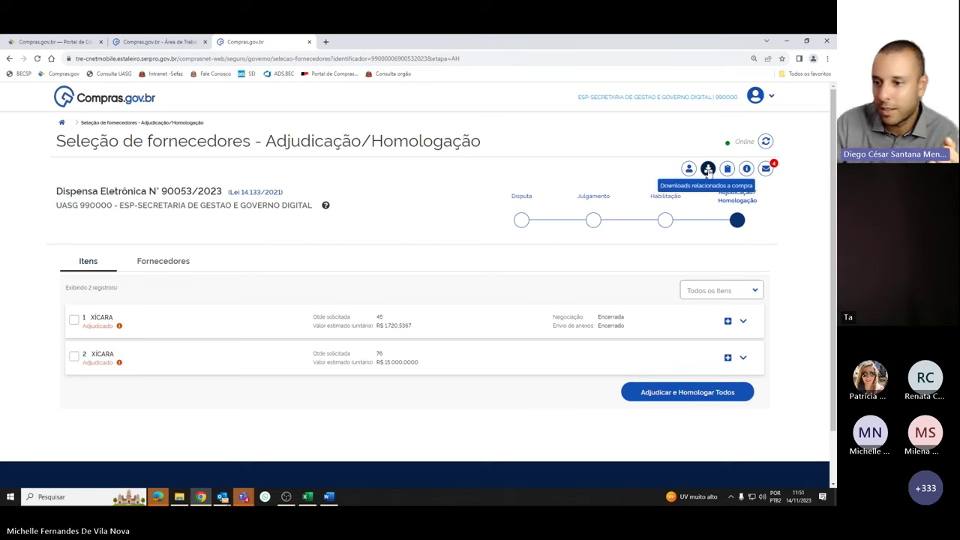
Download the 'Relatório das declarações' PDF and open it in the browser
click(708, 171)
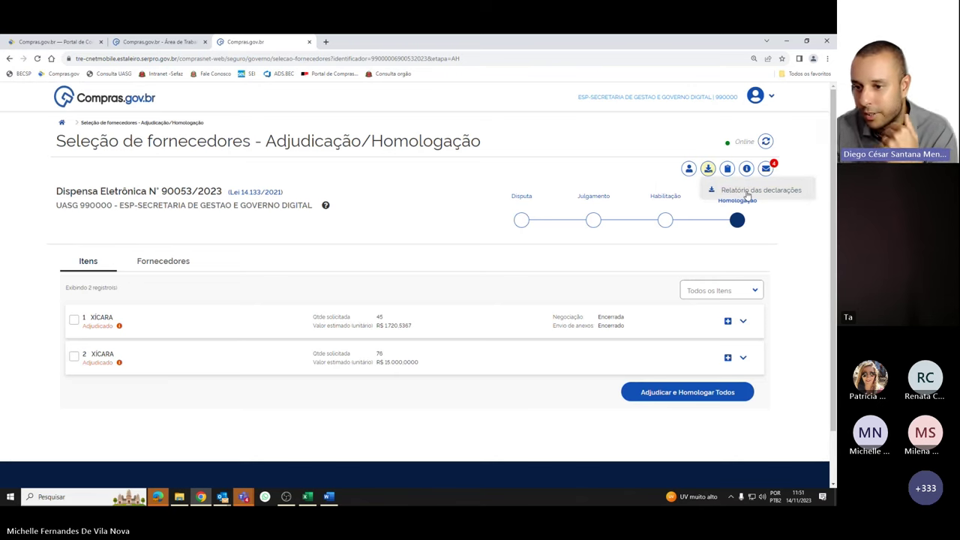
click(748, 192)
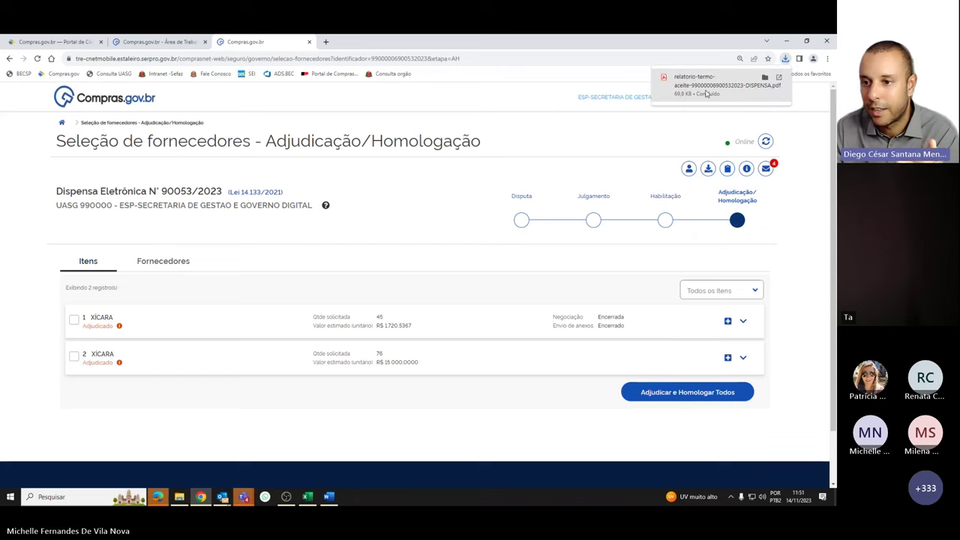
click(706, 92)
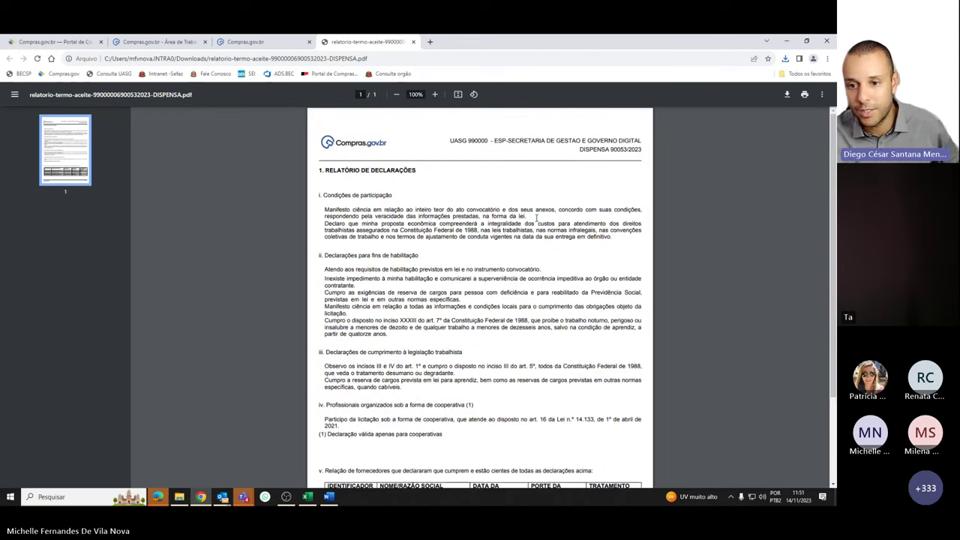
scroll(536, 218, down, 1)
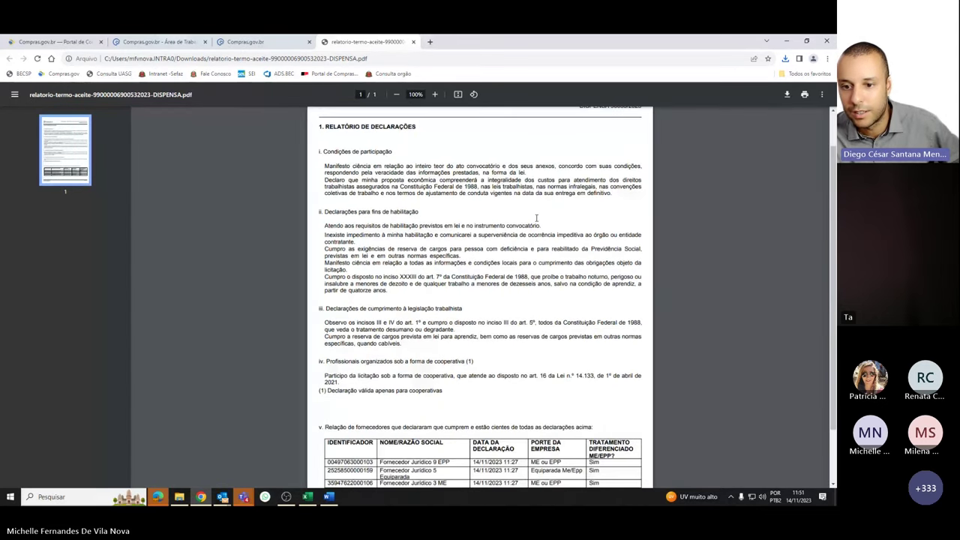
scroll(536, 217, down, 1)
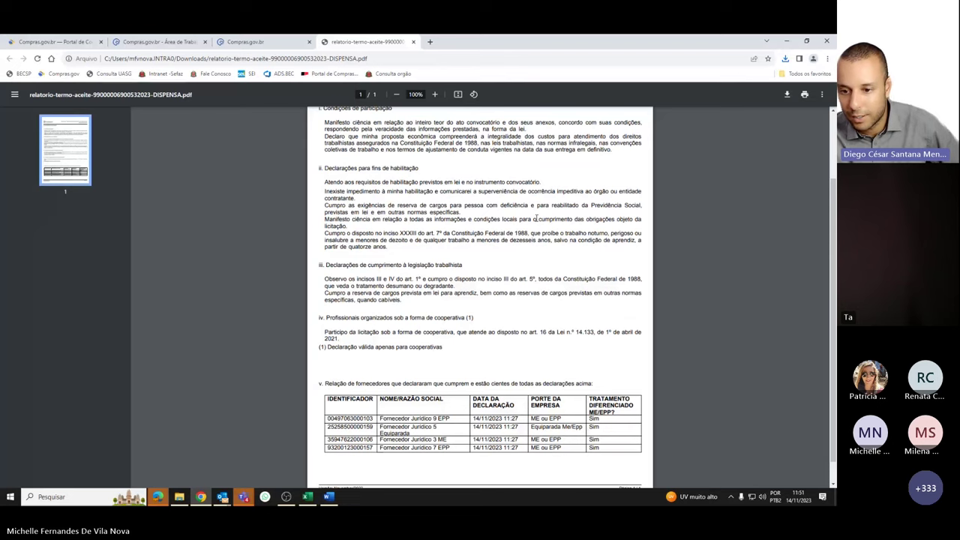
scroll(536, 217, up, 1)
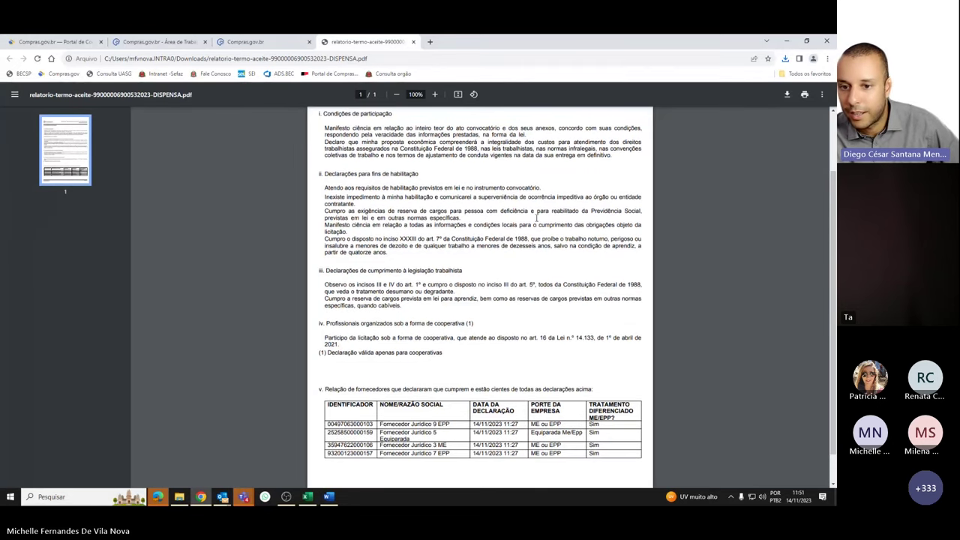
scroll(536, 217, up, 1)
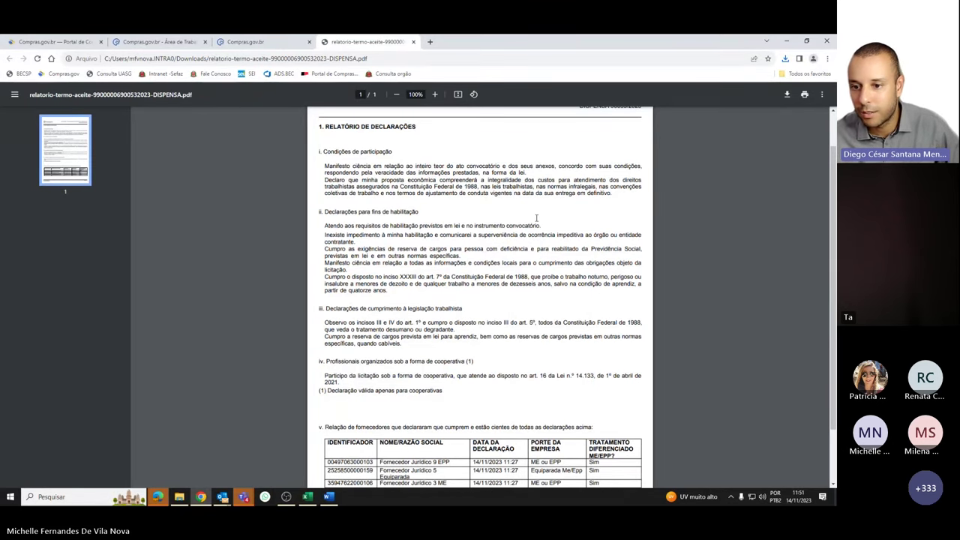
scroll(536, 218, down, 1)
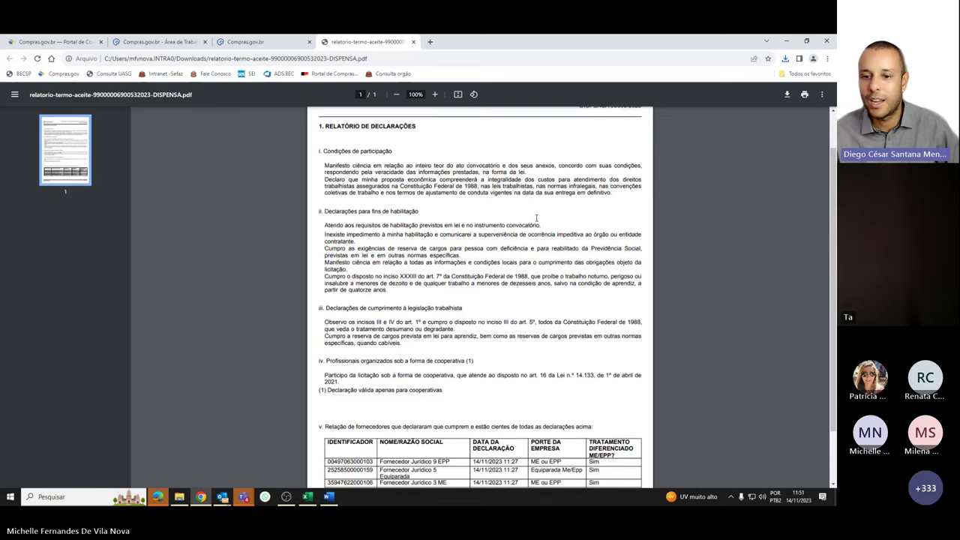
scroll(536, 218, up, 2)
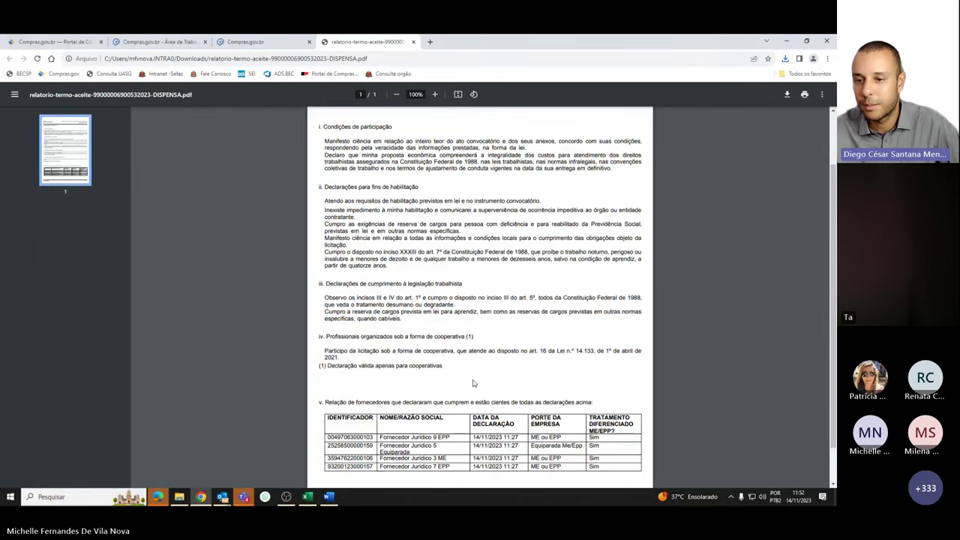
scroll(472, 383, down, 1)
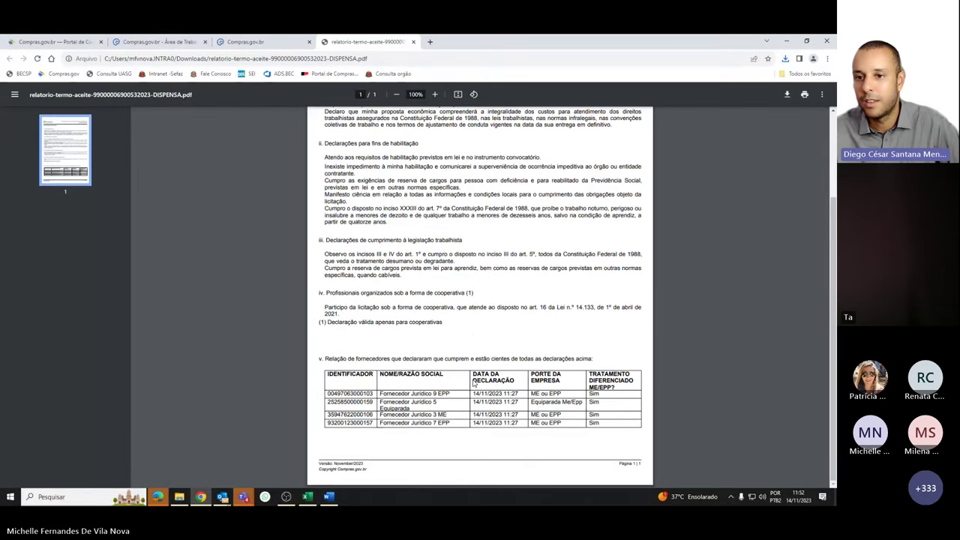
scroll(472, 383, up, 1)
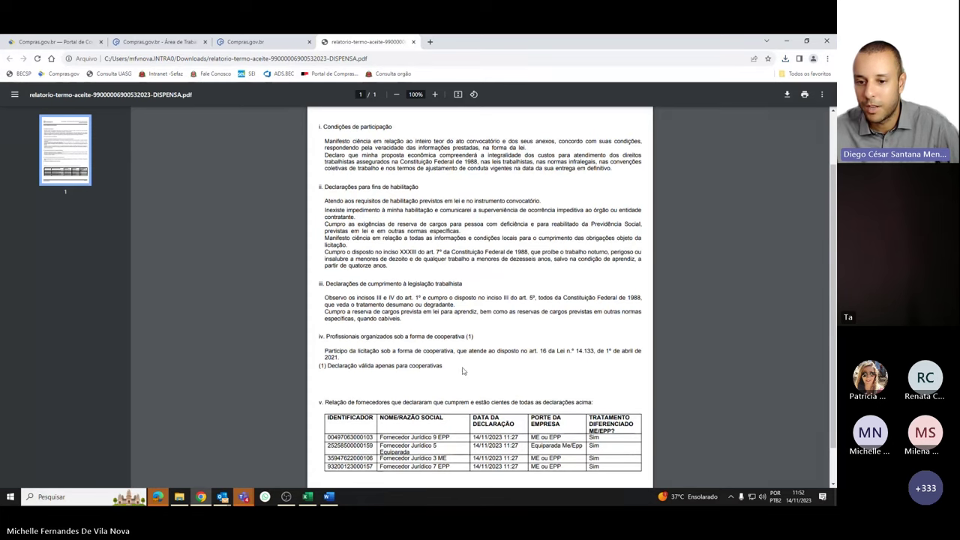
Return to the supplier selection tab, check the Teams meeting chat, then switch back to Chrome
click(247, 43)
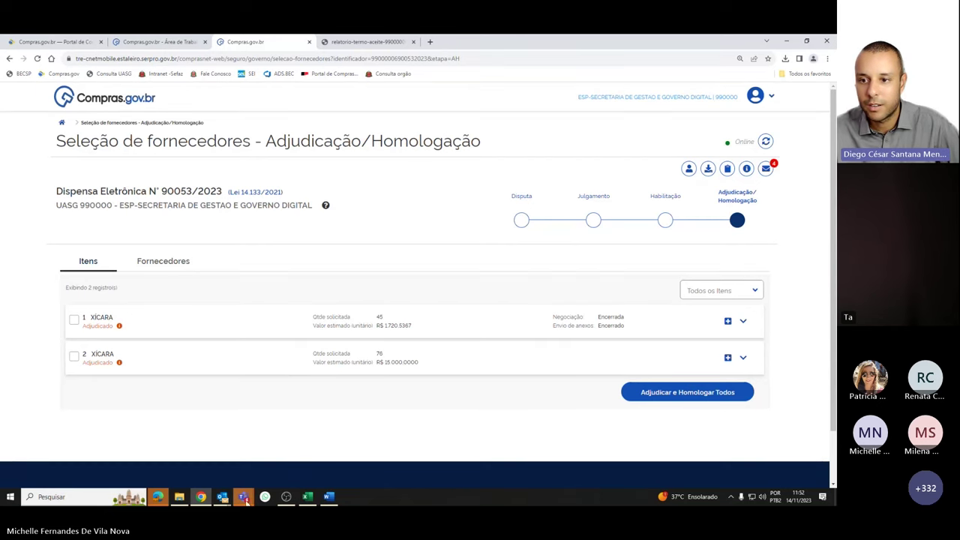
mouse_move(245, 501)
click(263, 459)
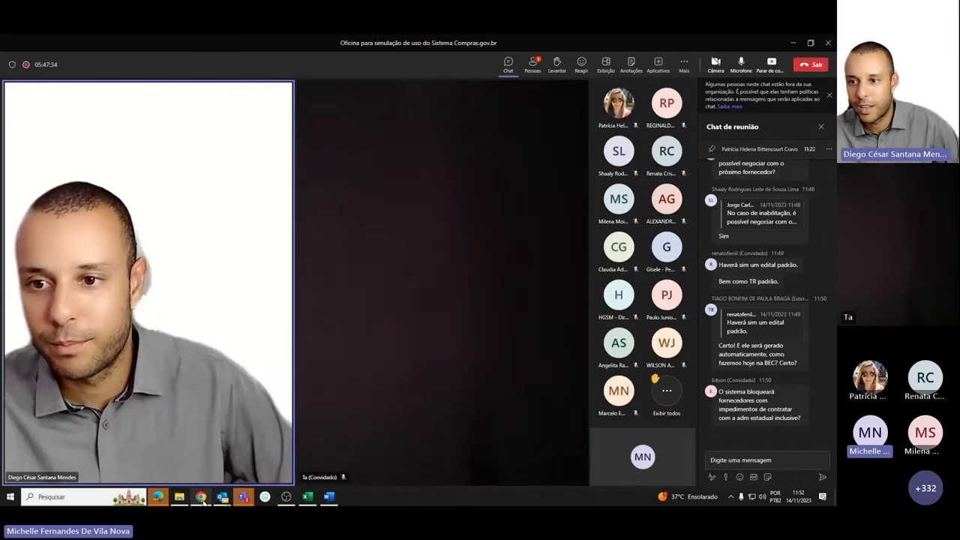
click(201, 496)
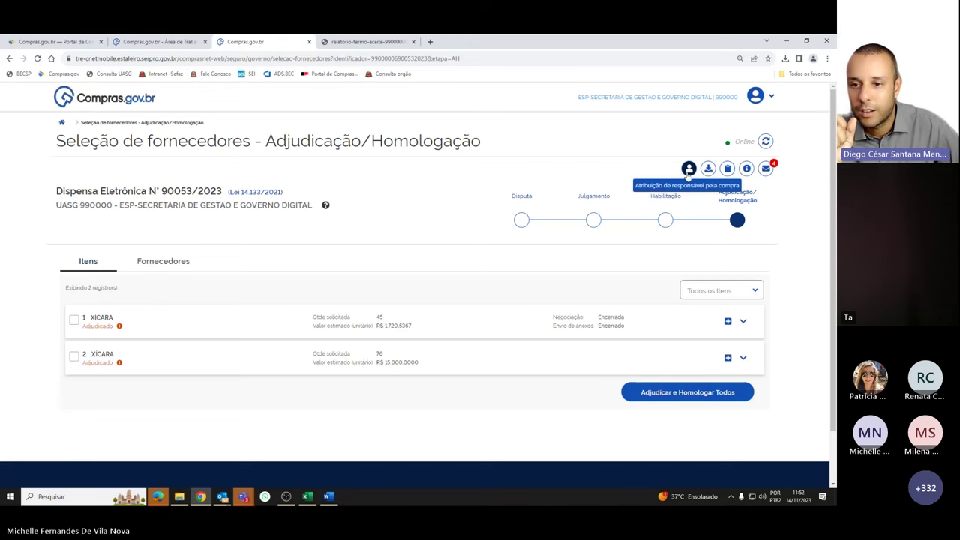
Open 'Atribuição de responsável pela compra', start a new entry and focus the CPF field
click(688, 170)
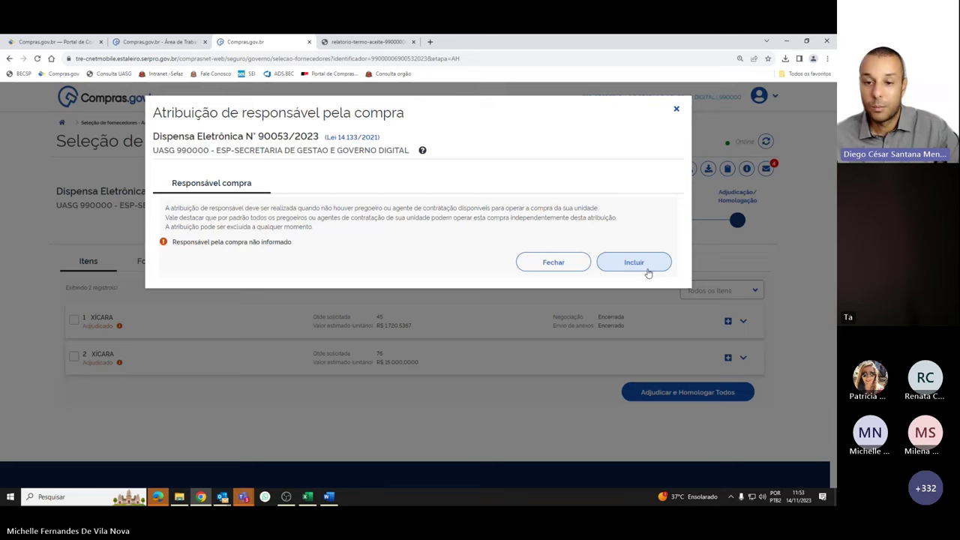
click(648, 272)
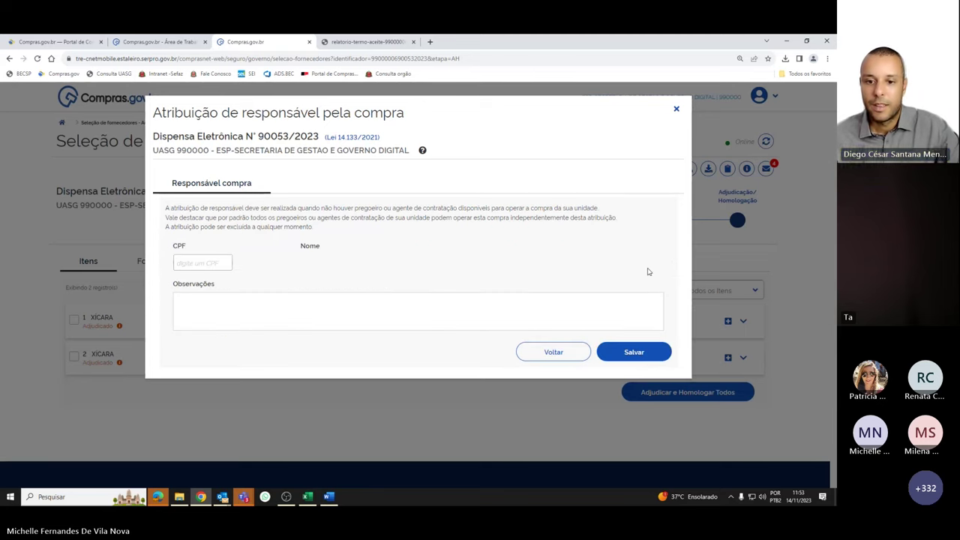
click(201, 262)
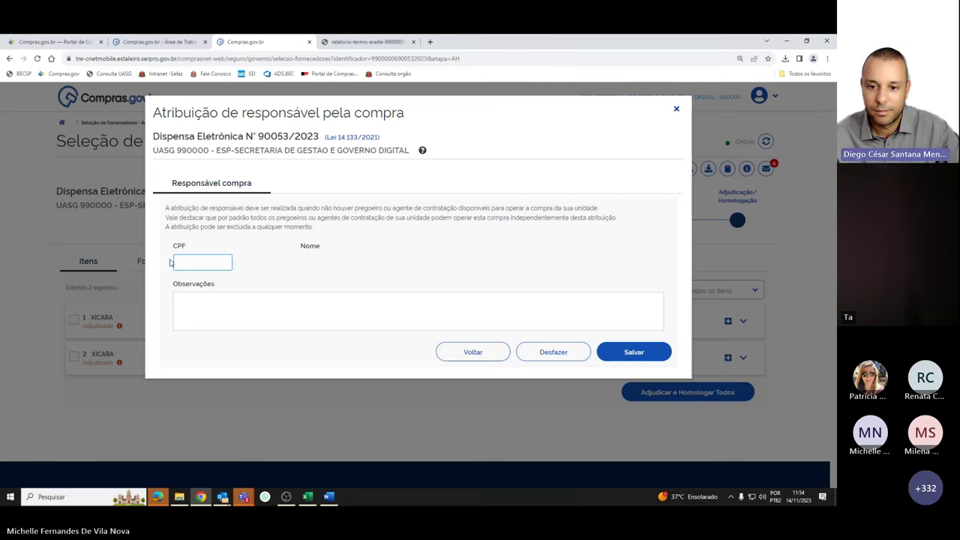
Assign the purchase responsible by entering their CPF and saving, then return to the Teams meeting
text(***********)
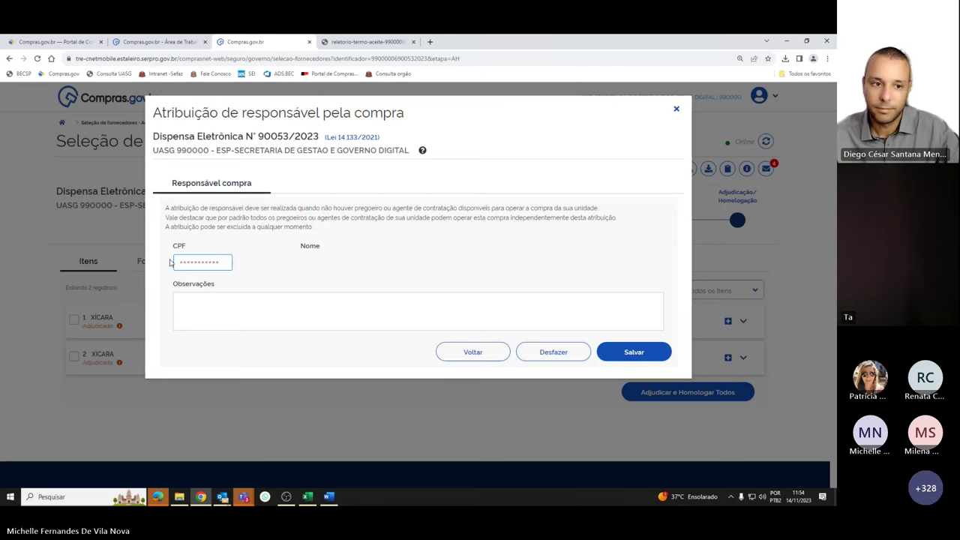
click(171, 262)
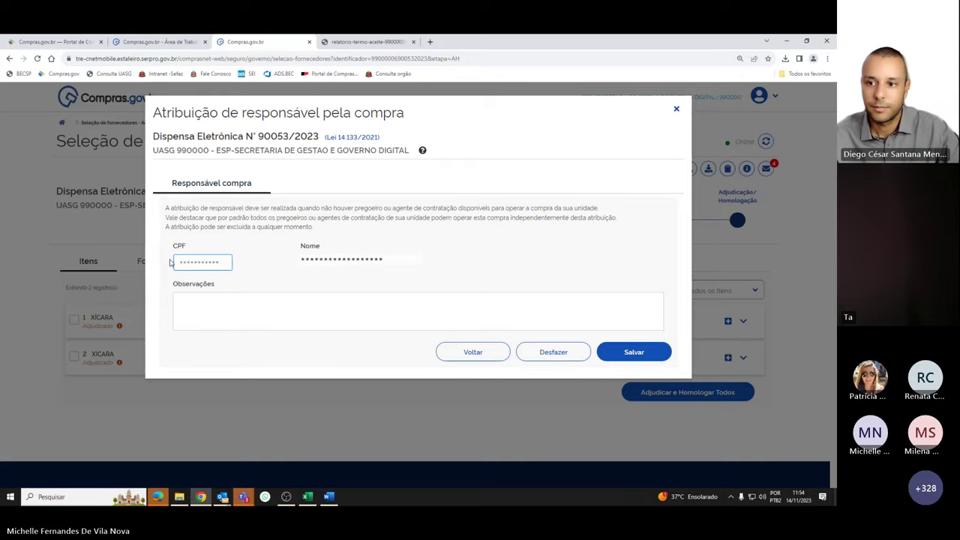
click(256, 306)
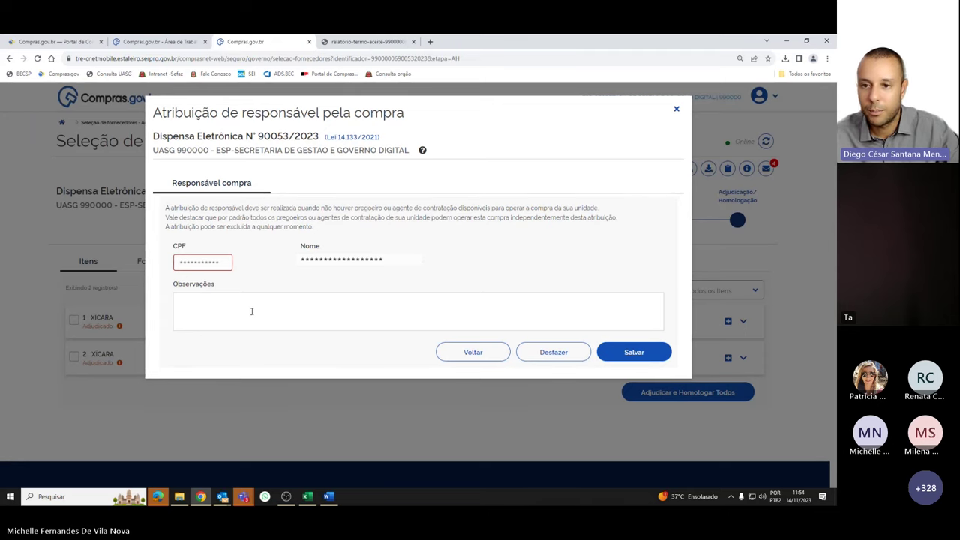
click(602, 351)
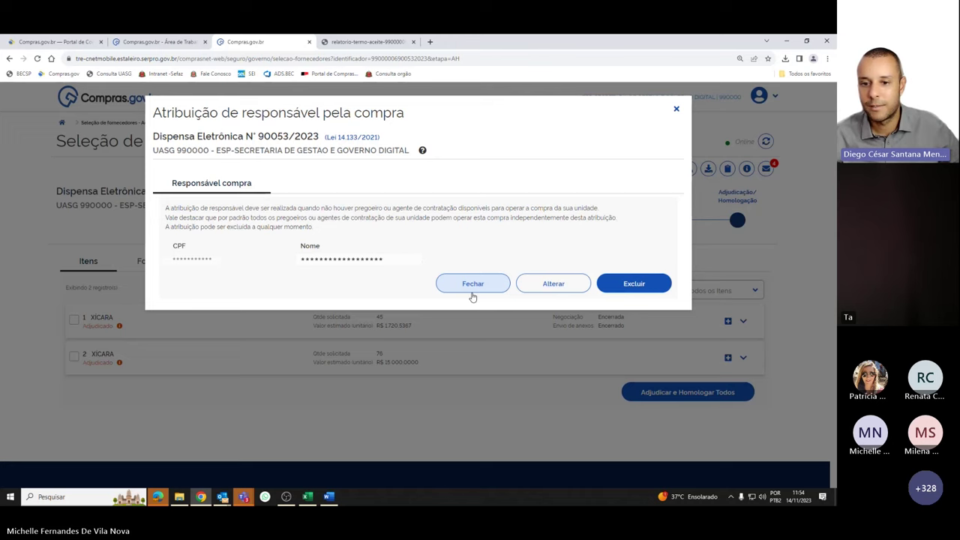
click(475, 289)
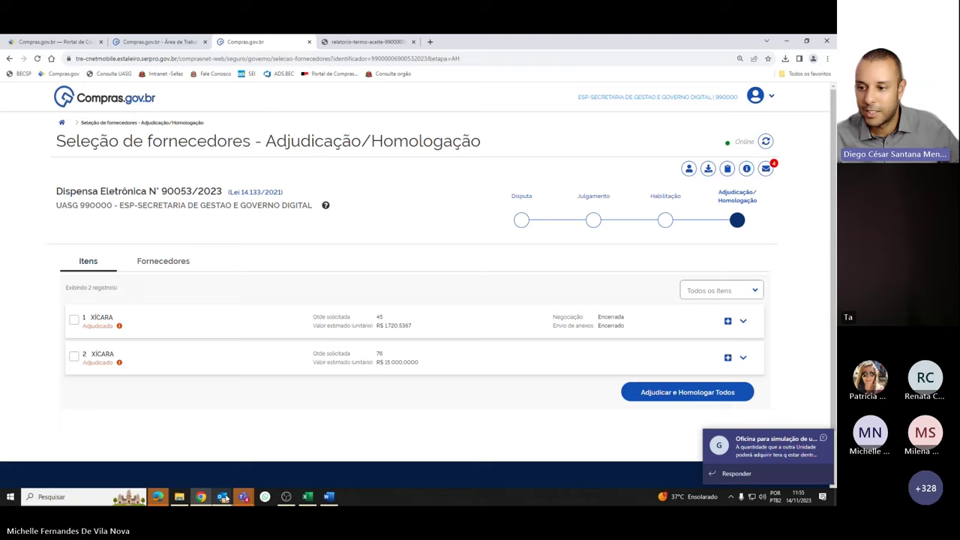
mouse_move(244, 496)
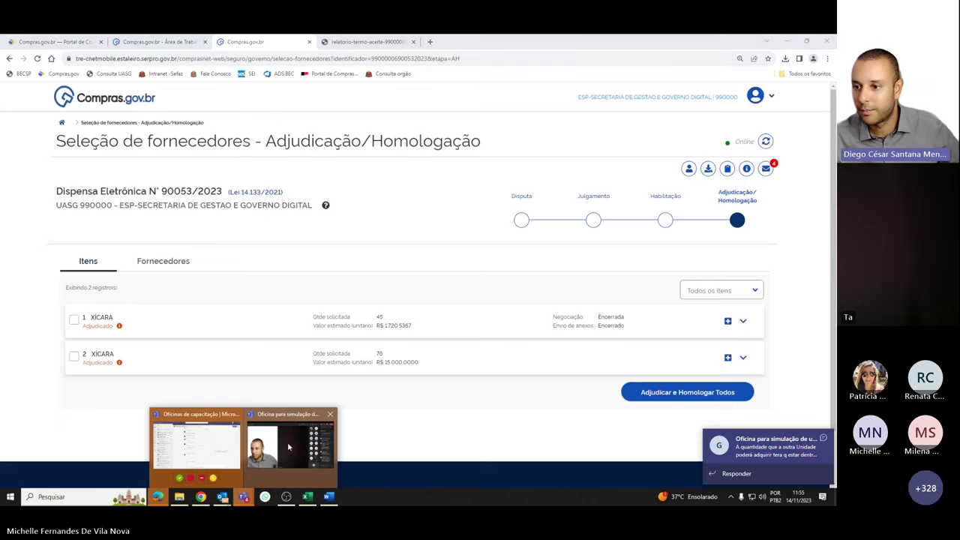
click(288, 447)
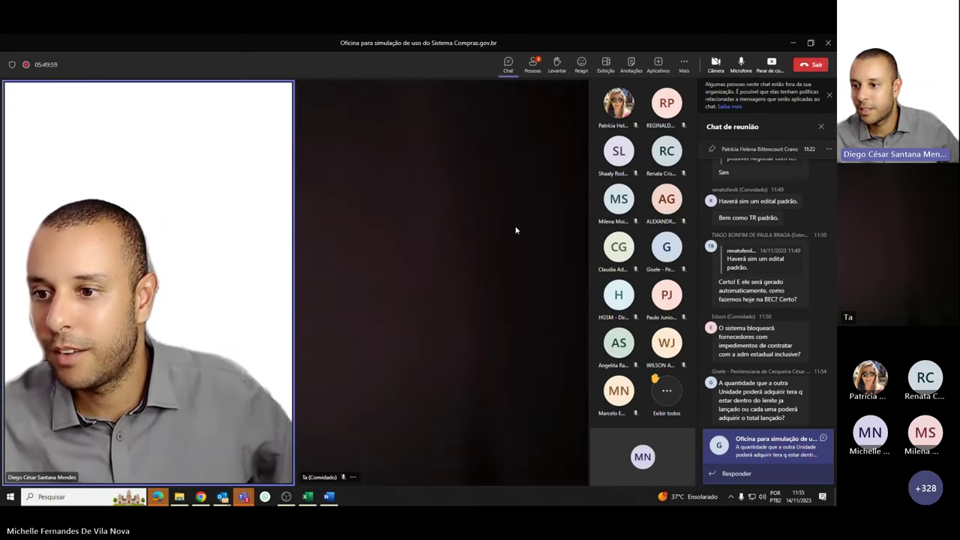